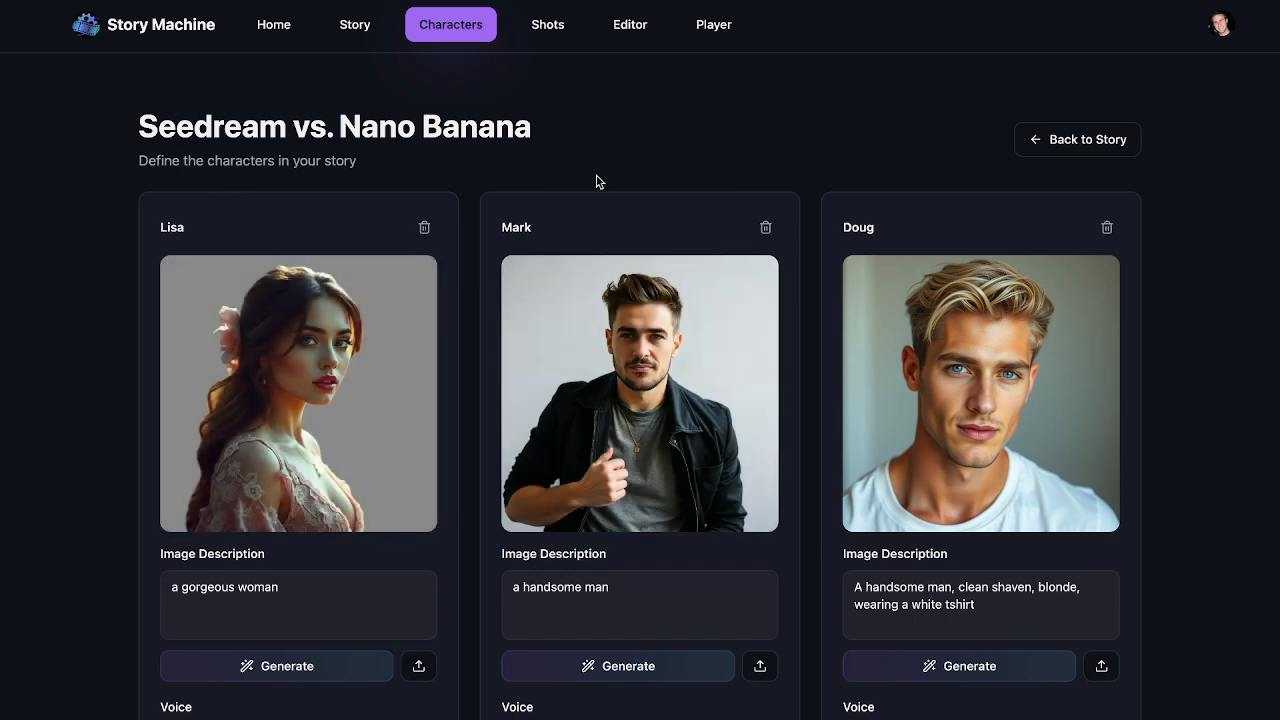
Review the story's character portraits and inspect the first shot's image at full size.
{"action": "scroll", "coordinate": [523, 463], "scroll_direction": "down", "scroll_amount": 8}
{"action": "mouse_move", "coordinate": [507, 416]}
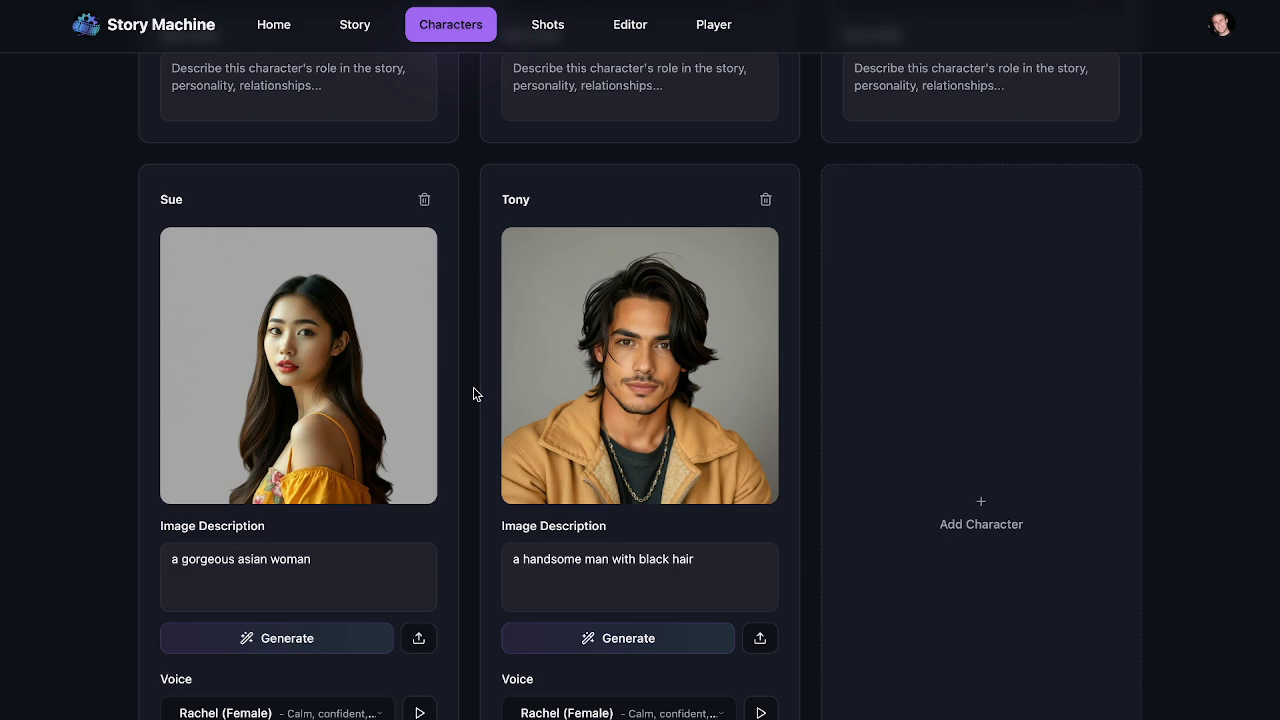
{"action": "left_click", "coordinate": [551, 23]}
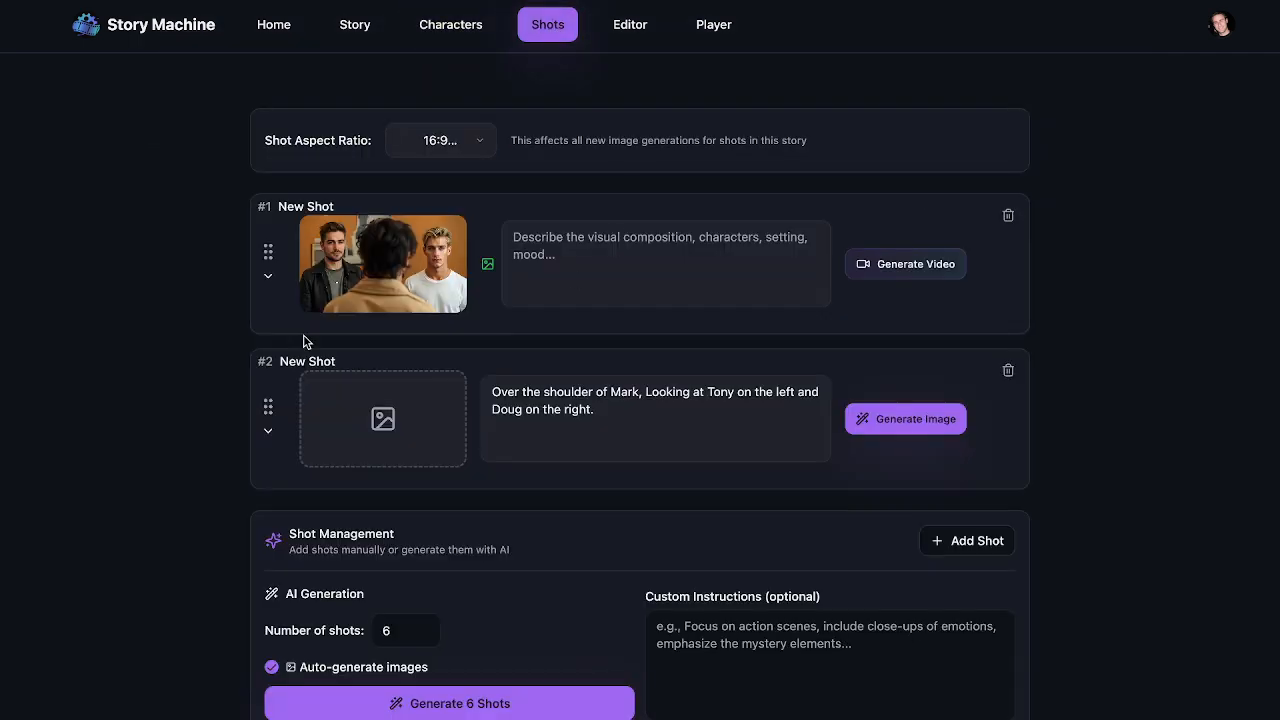
{"action": "left_click", "coordinate": [356, 280]}
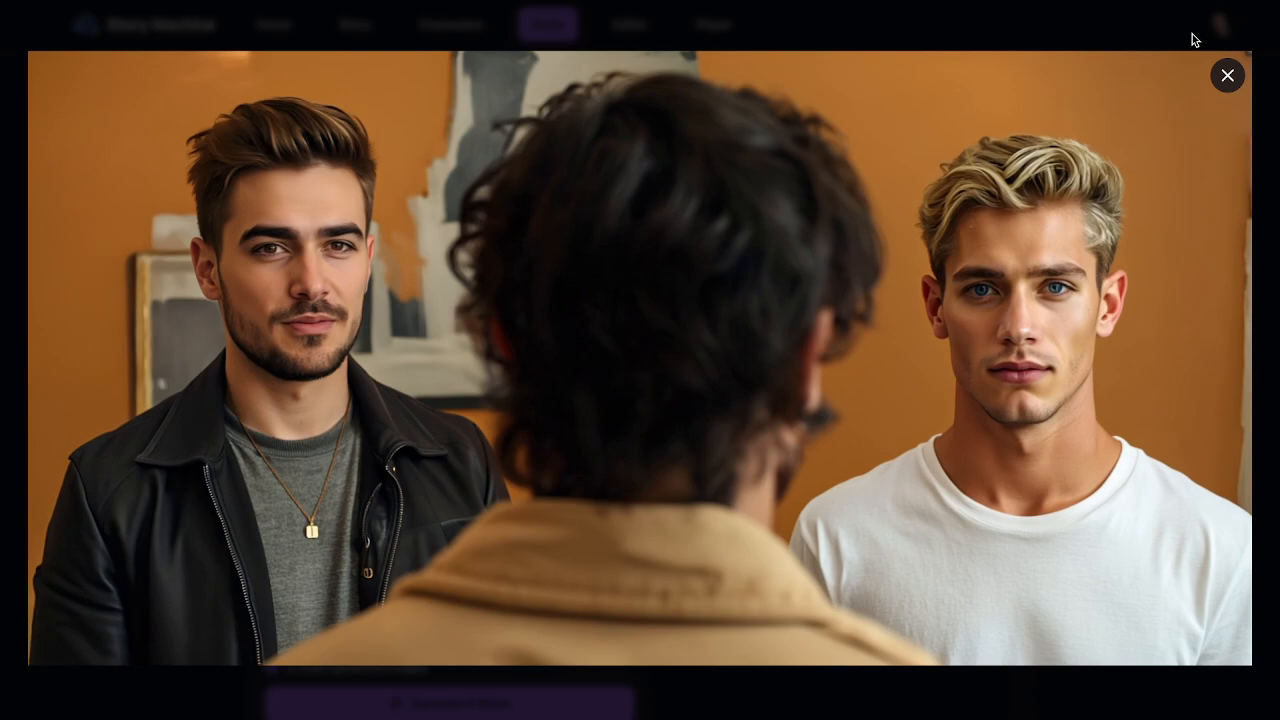
{"action": "left_click", "coordinate": [1230, 76]}
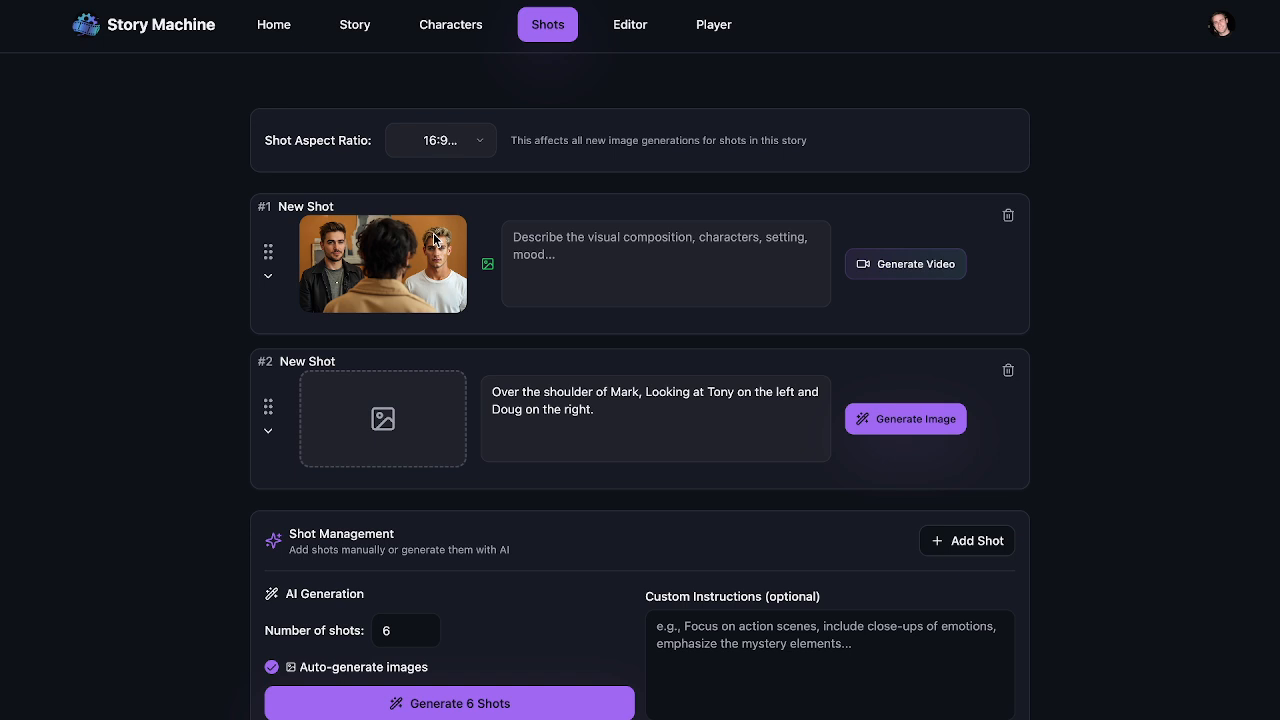
{"action": "left_click", "coordinate": [450, 24]}
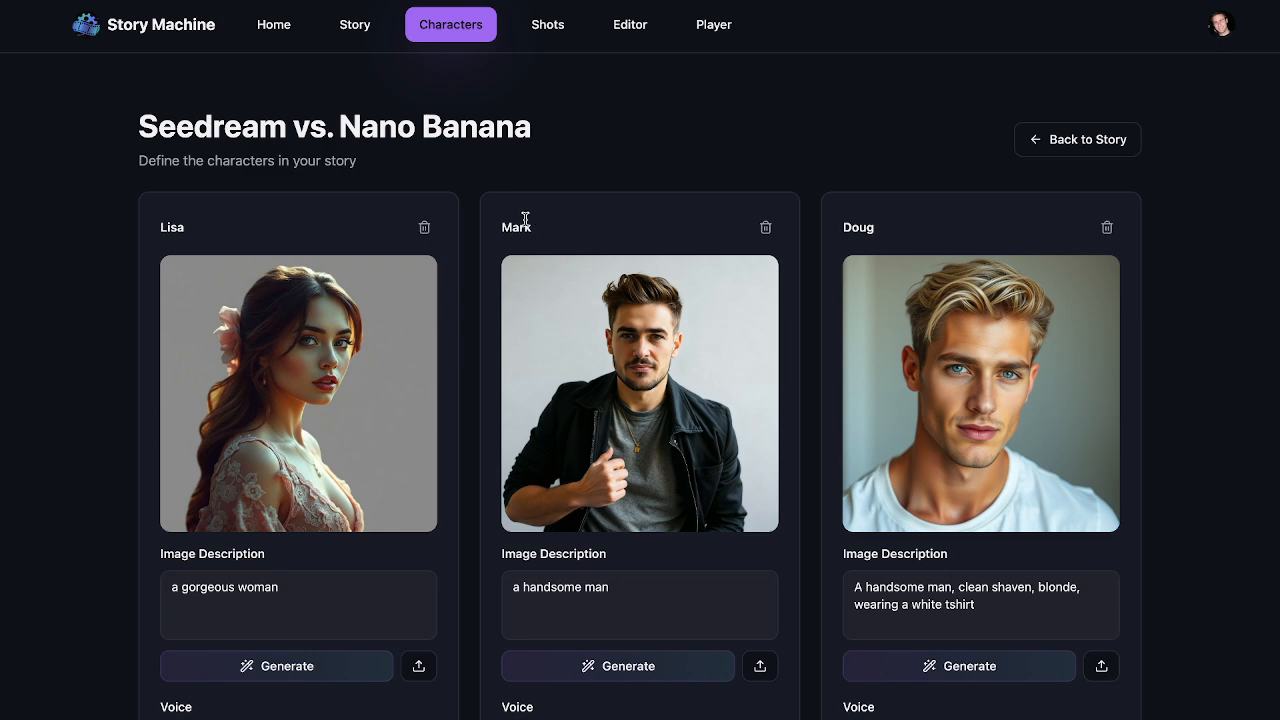
{"action": "scroll", "coordinate": [468, 259], "scroll_direction": "down", "scroll_amount": 3}
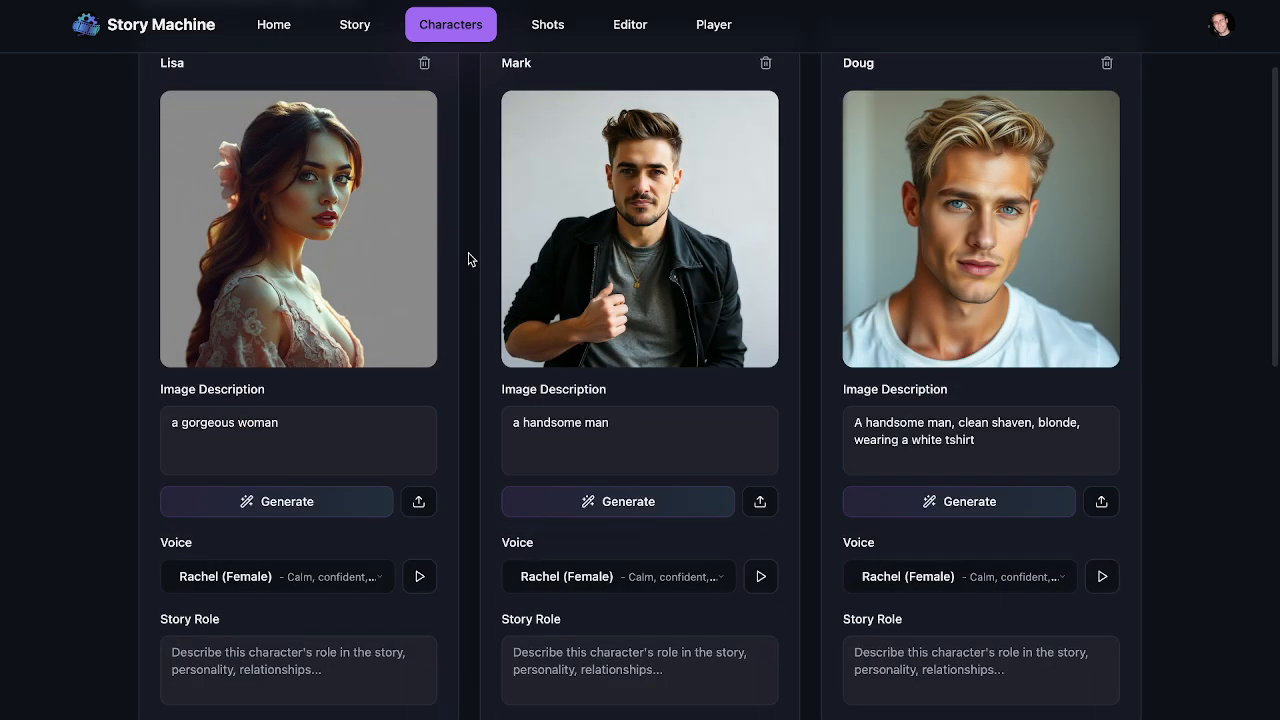
{"action": "left_click", "coordinate": [537, 22]}
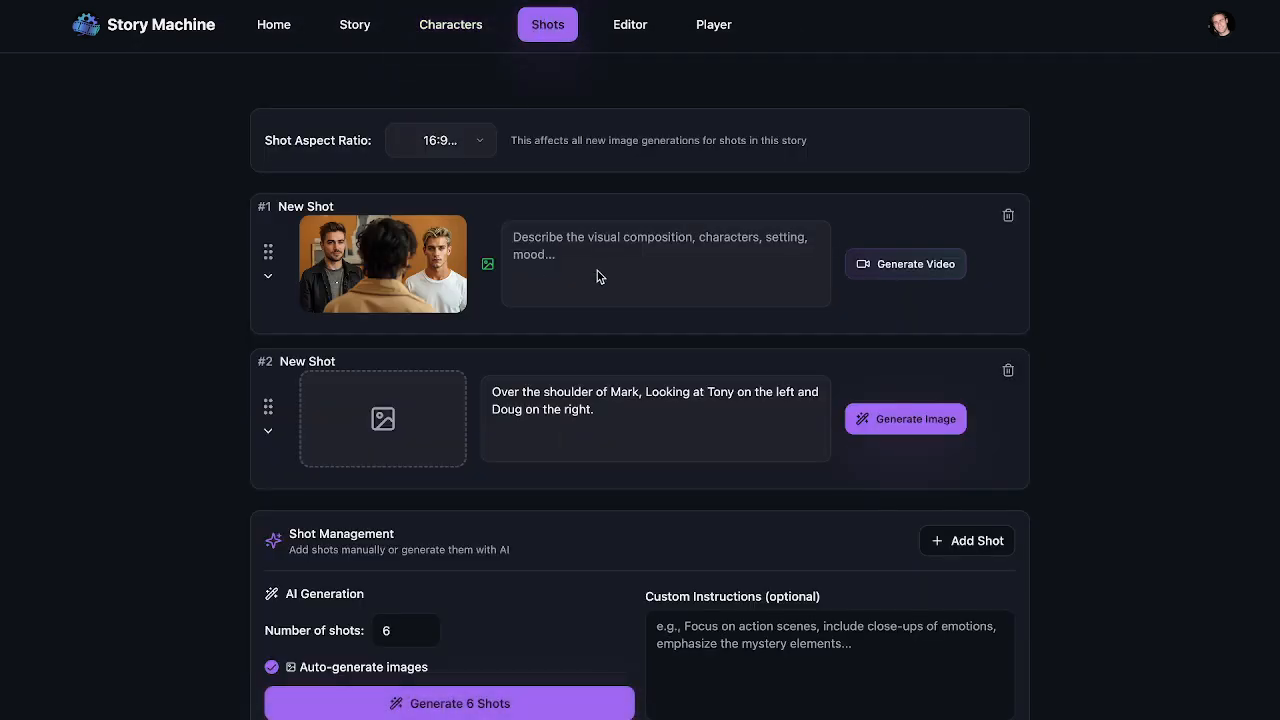
Expand shot #1 and regenerate its image with the existing description and three character references.
{"action": "left_click", "coordinate": [265, 279]}
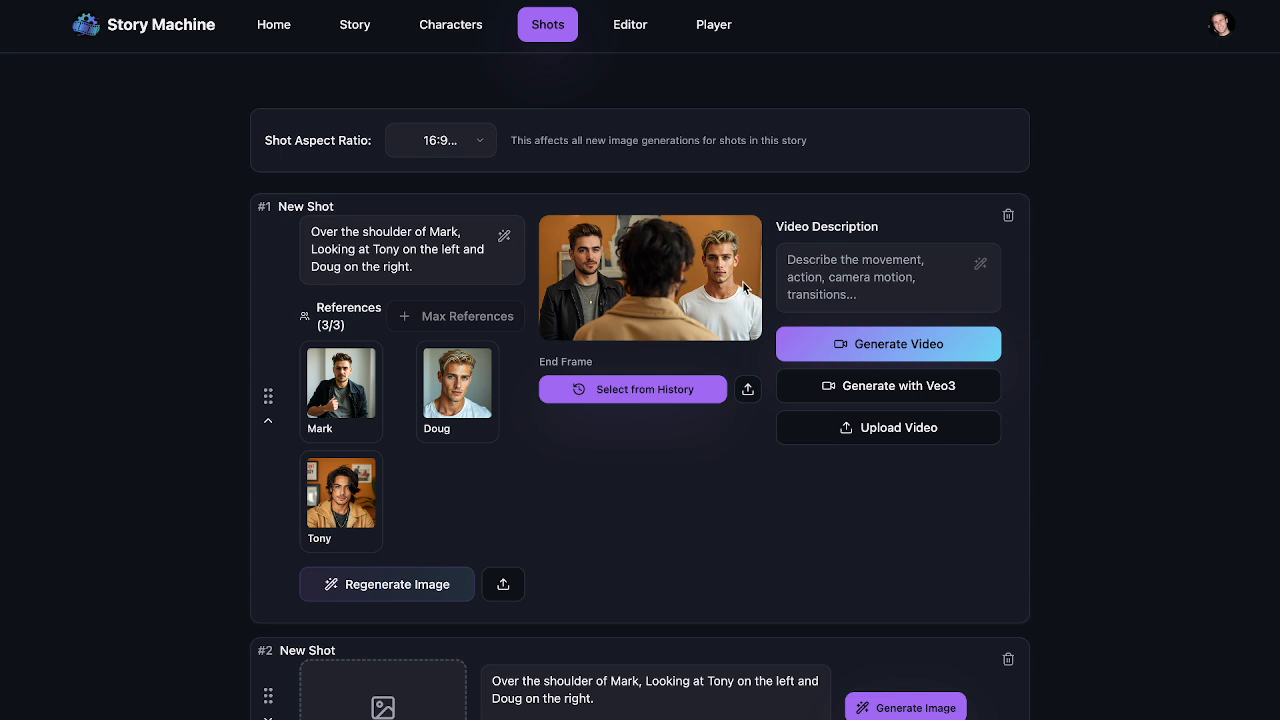
{"action": "left_click", "coordinate": [377, 590]}
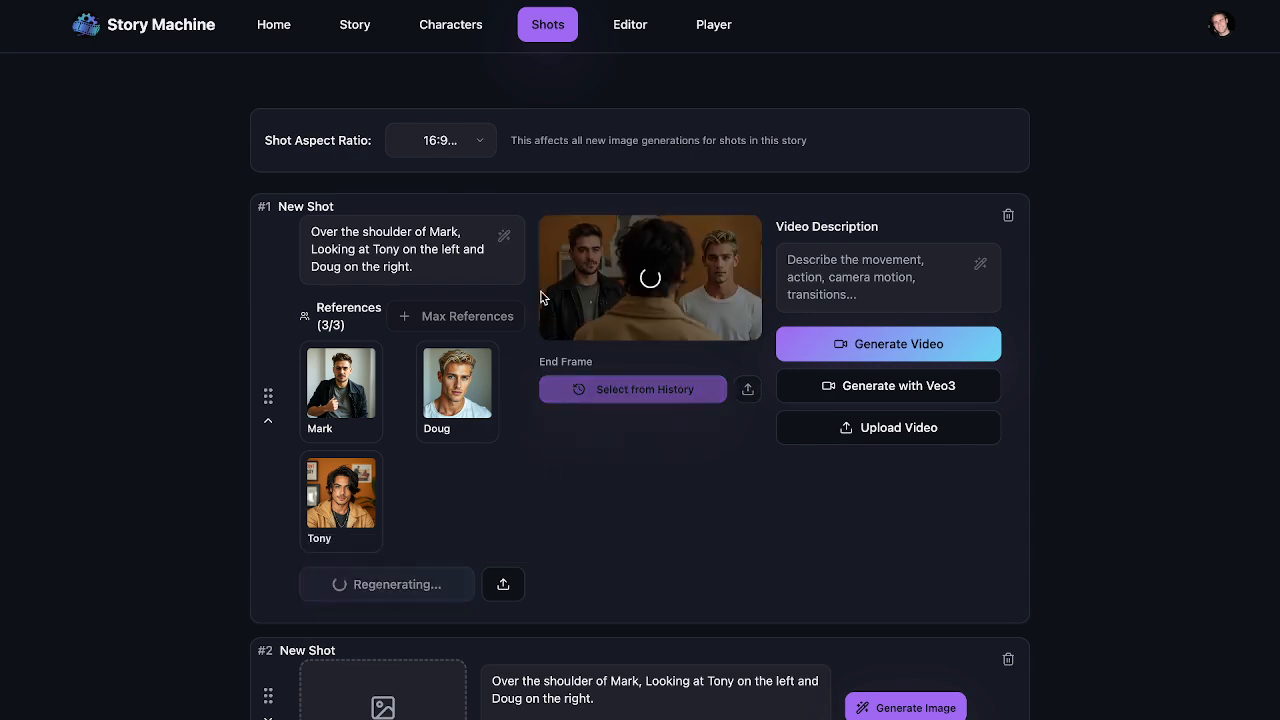
{"action": "scroll", "coordinate": [569, 366], "scroll_direction": "down", "scroll_amount": 2}
{"action": "scroll", "coordinate": [569, 366], "scroll_direction": "up", "scroll_amount": 1}
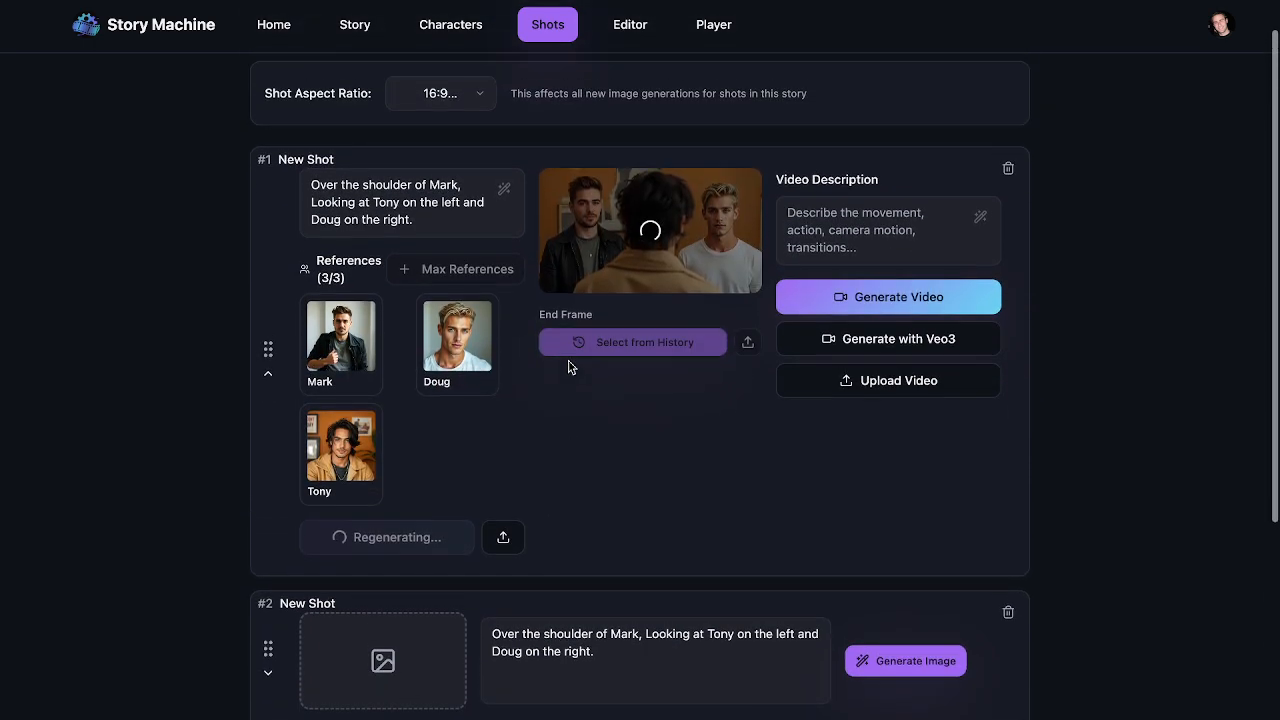
Draw the text label "Mark" in the upper-left area of the Mark character's image and save it.
{"action": "left_click", "coordinate": [463, 28]}
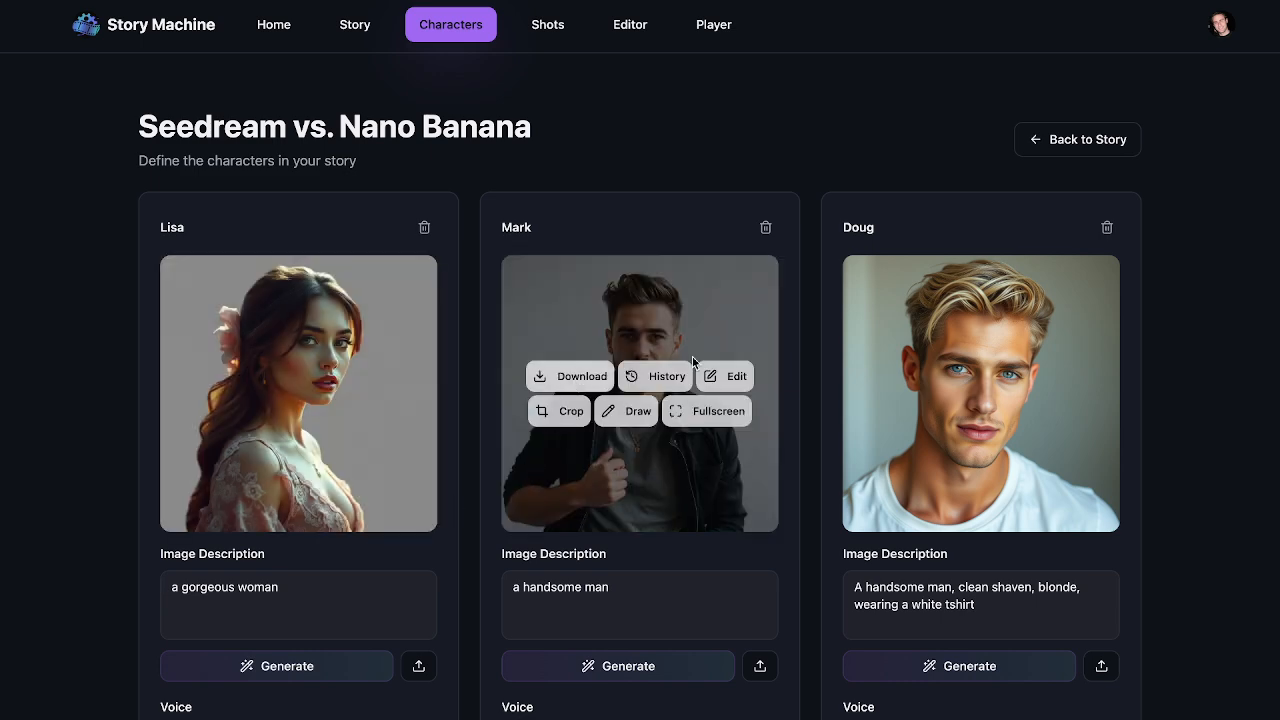
{"action": "left_click", "coordinate": [721, 378]}
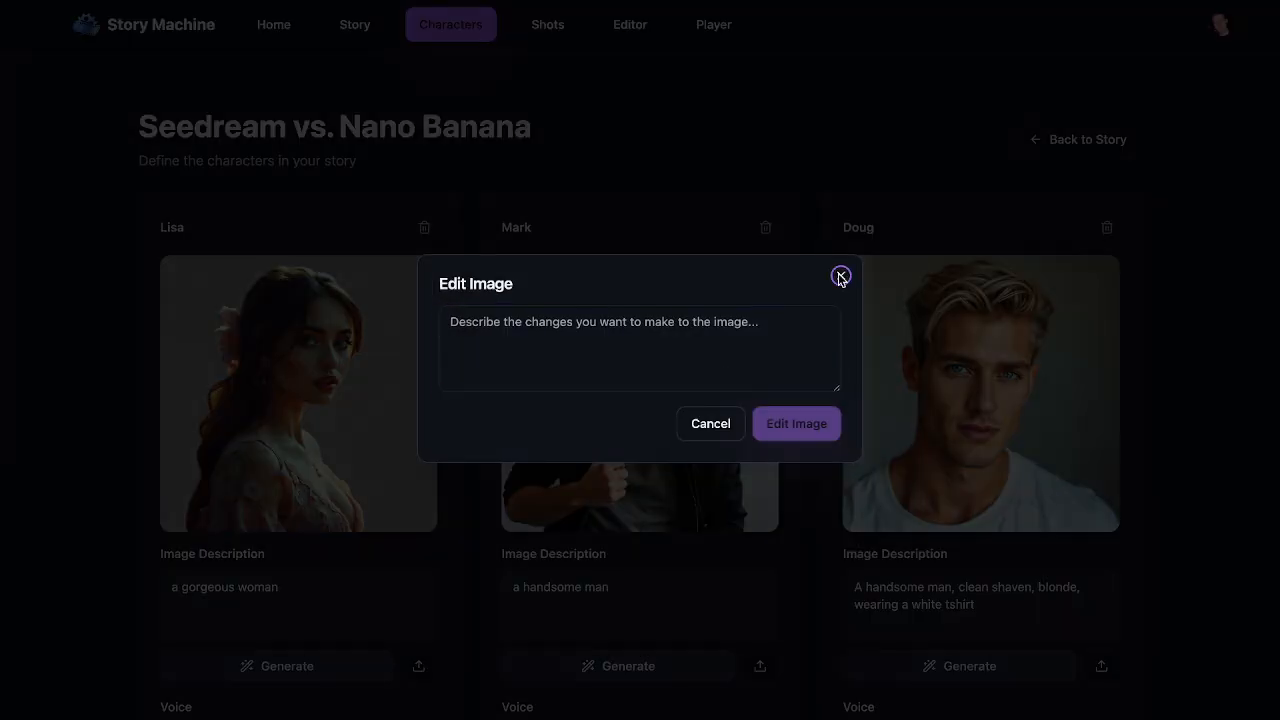
{"action": "left_click", "coordinate": [841, 277]}
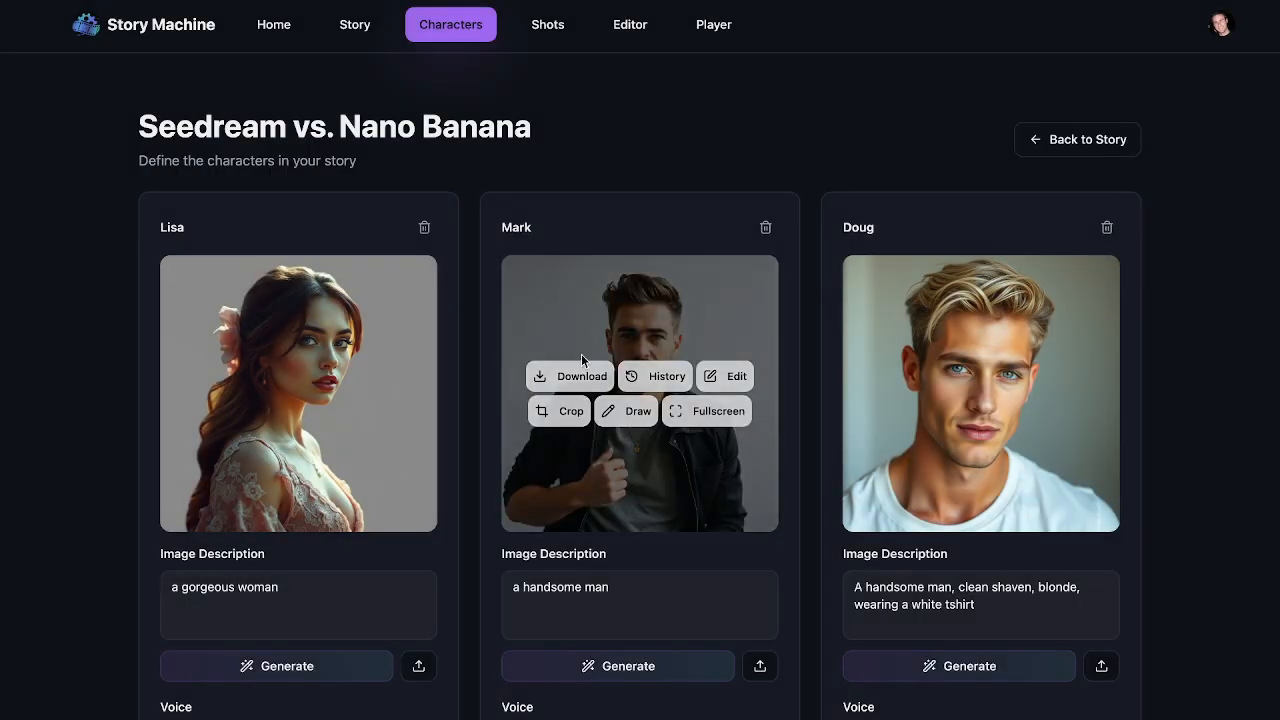
{"action": "left_click", "coordinate": [622, 411]}
{"action": "left_click", "coordinate": [163, 107]}
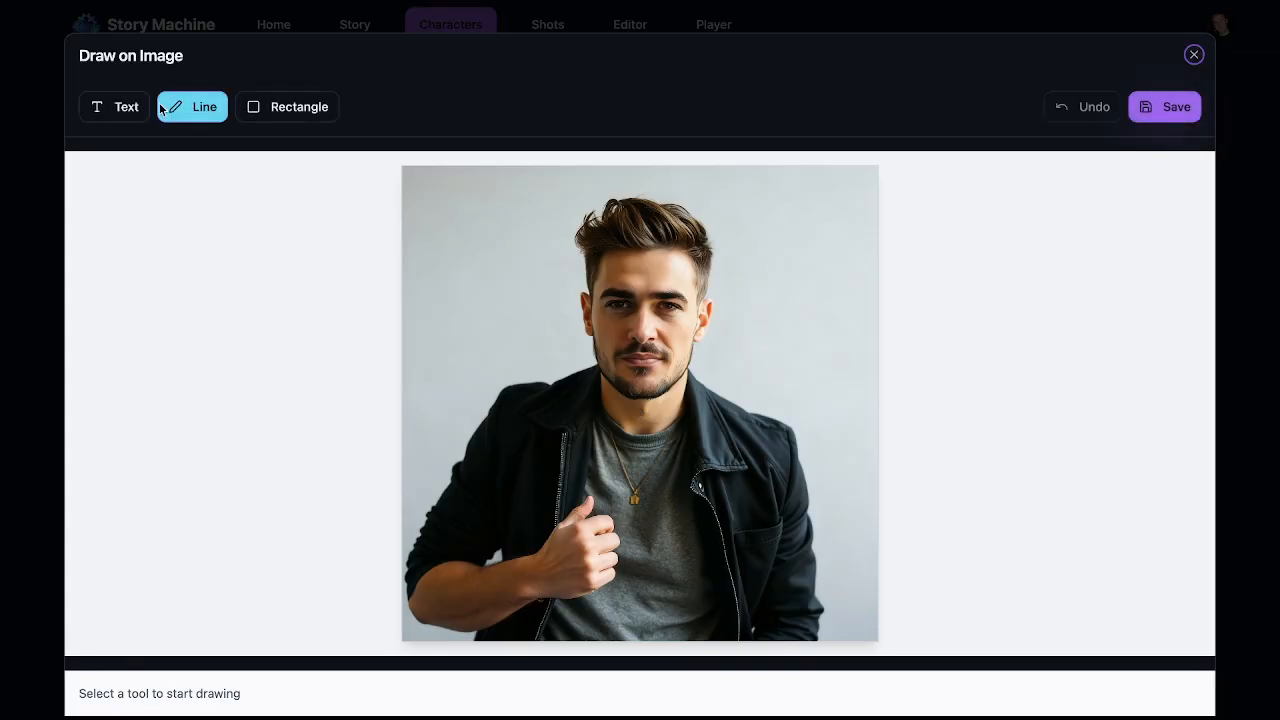
{"action": "left_click", "coordinate": [118, 107]}
{"action": "left_click", "coordinate": [437, 230]}
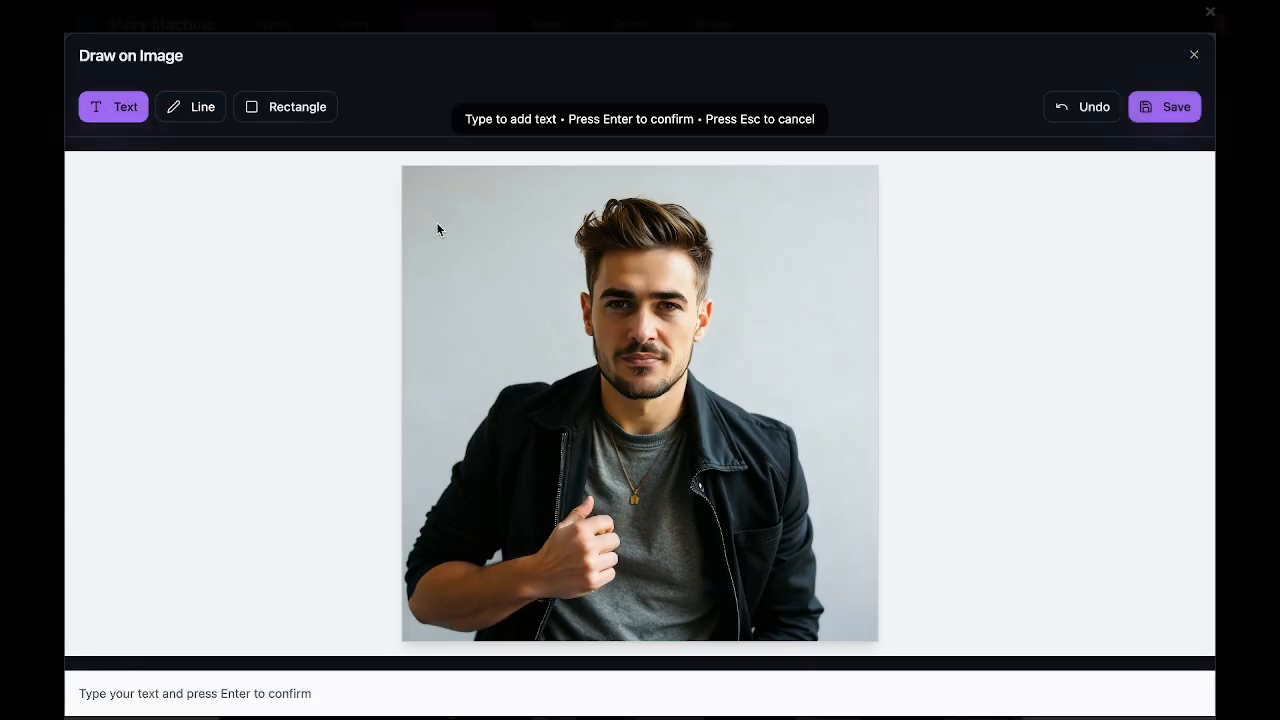
{"action": "type", "text": "Mark"}
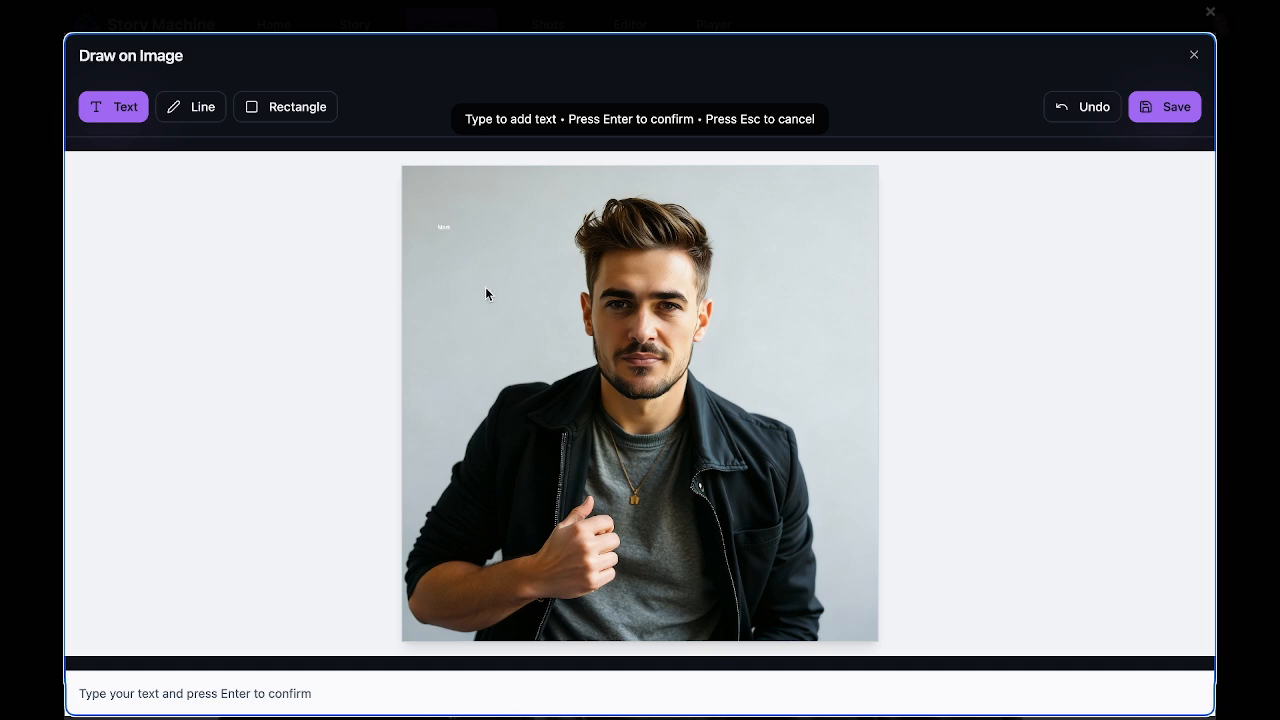
{"action": "left_click", "coordinate": [1172, 112]}
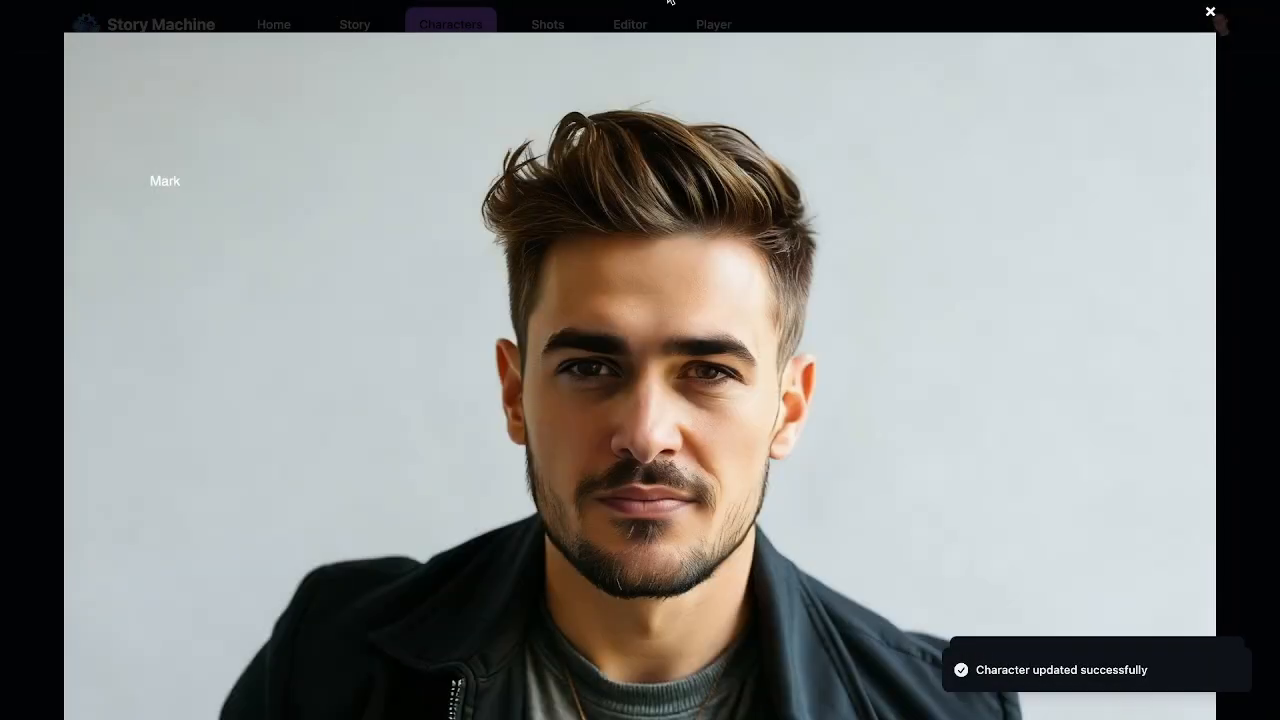
{"action": "left_click", "coordinate": [773, 18]}
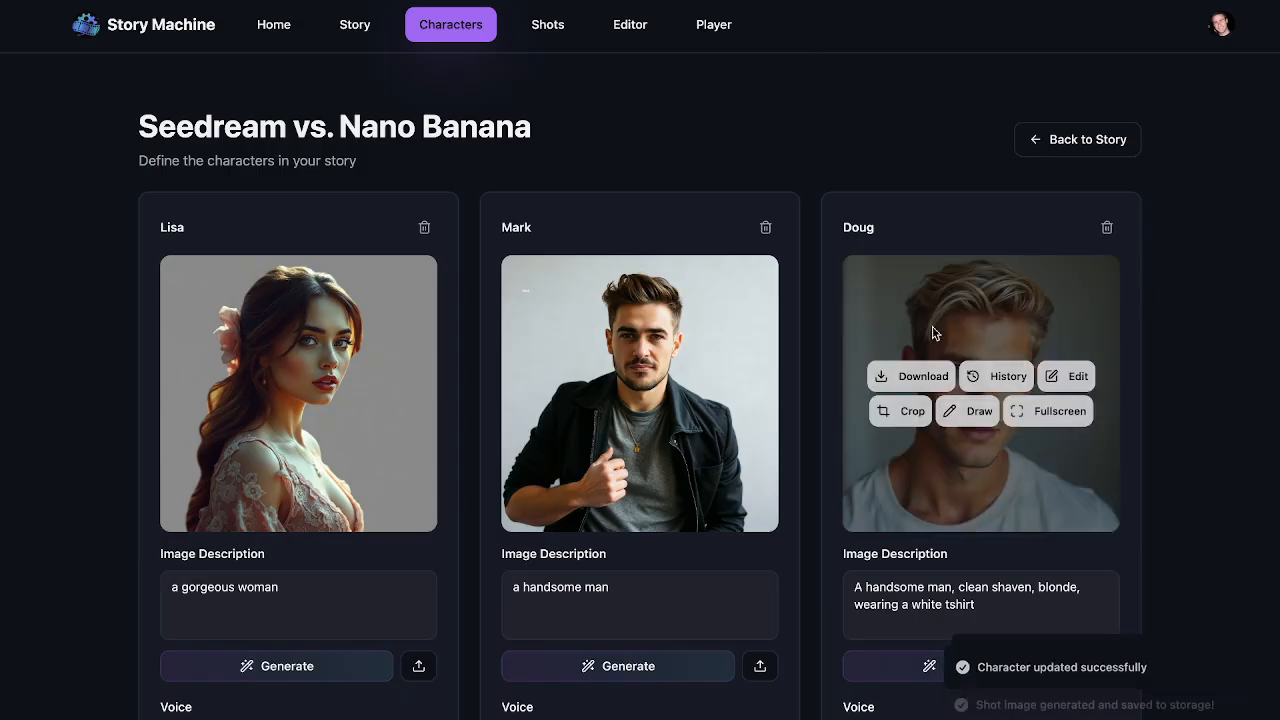
Edit the Doug character's image with the prompt: Add a nametag in the top left corner that says "Doug".
{"action": "left_click", "coordinate": [1077, 378]}
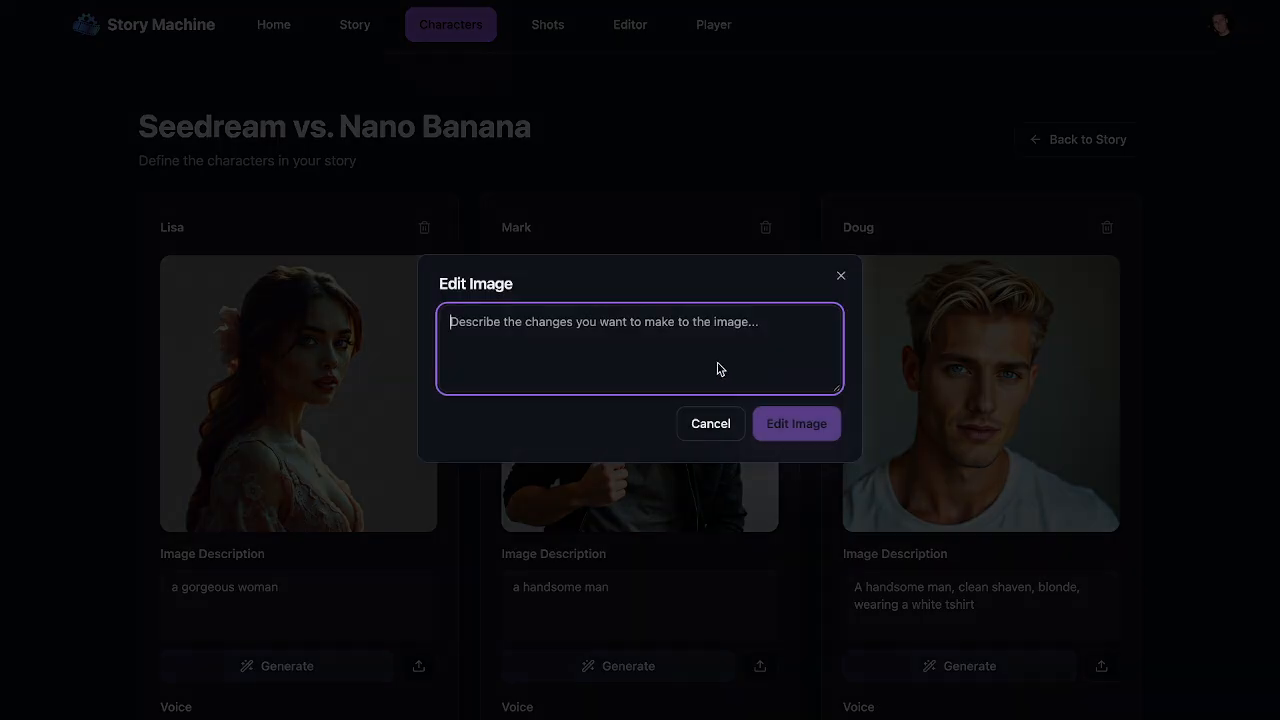
{"action": "type", "text": "Add a "}
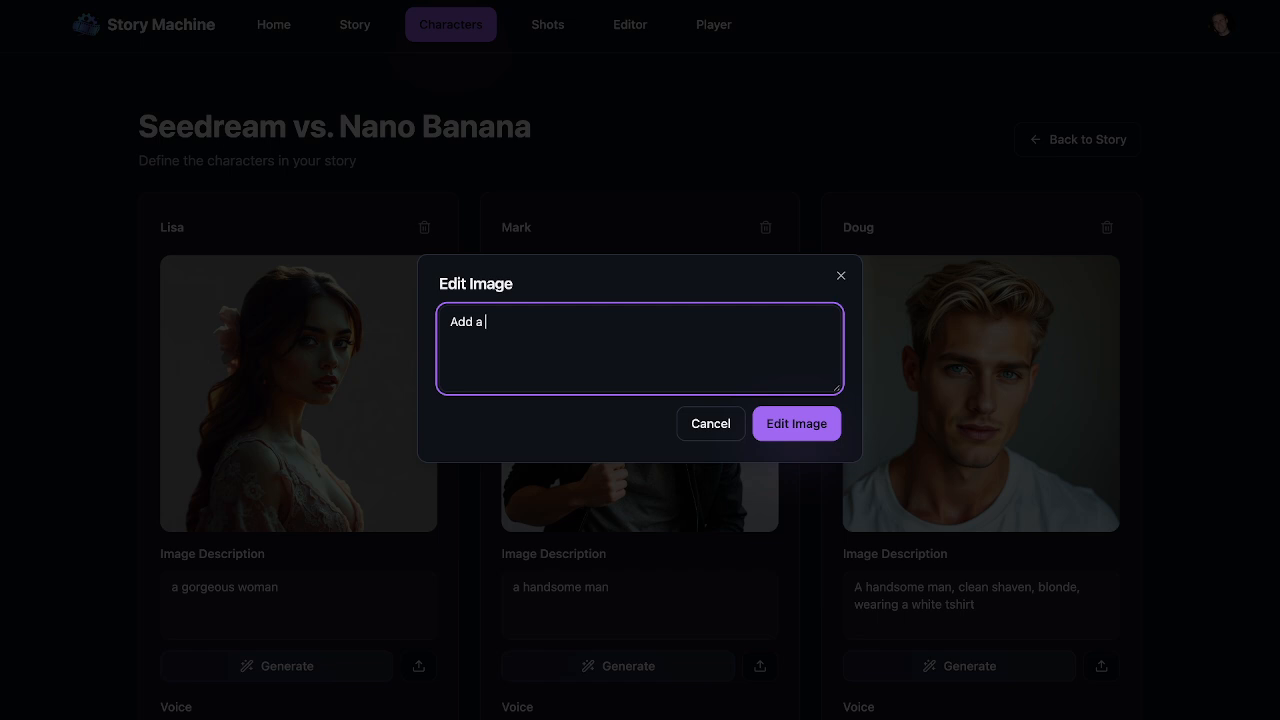
{"action": "type", "text": "name"}
{"action": "key", "text": "BackSpace"}
{"action": "key", "text": "BackSpace"}
{"action": "key", "text": "BackSpace"}
{"action": "type", "text": "nametag in the top left cor"}
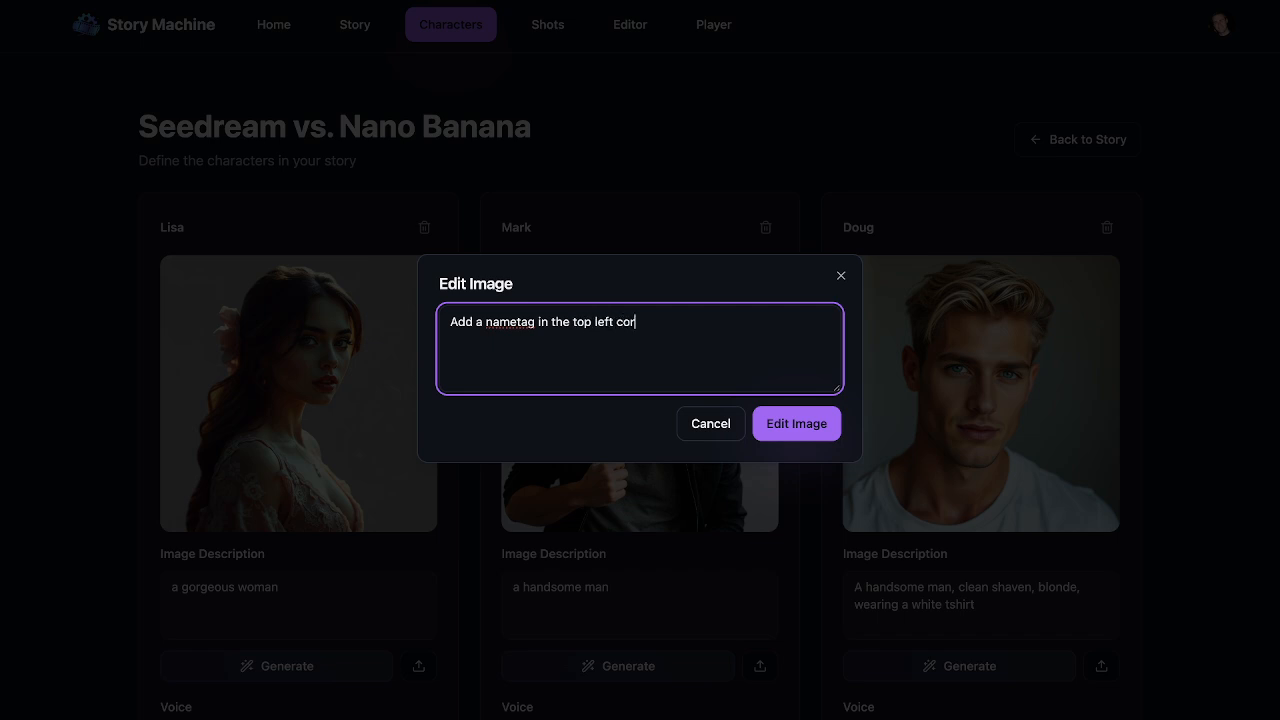
{"action": "type", "text": "ner that says \"Doug"}
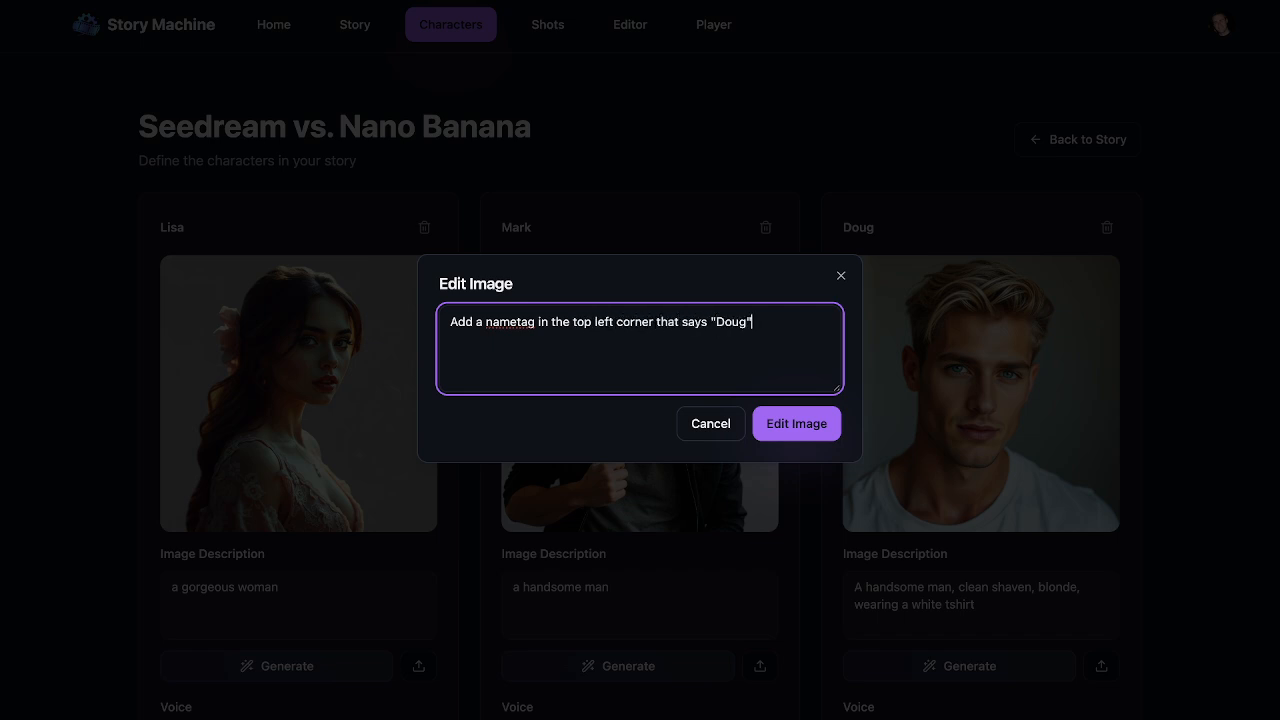
{"action": "left_click", "coordinate": [803, 425]}
Draw the text label "Tony" in the upper-left area of the Tony character's image and save it.
{"action": "scroll", "coordinate": [803, 502], "scroll_direction": "down", "scroll_amount": 8}
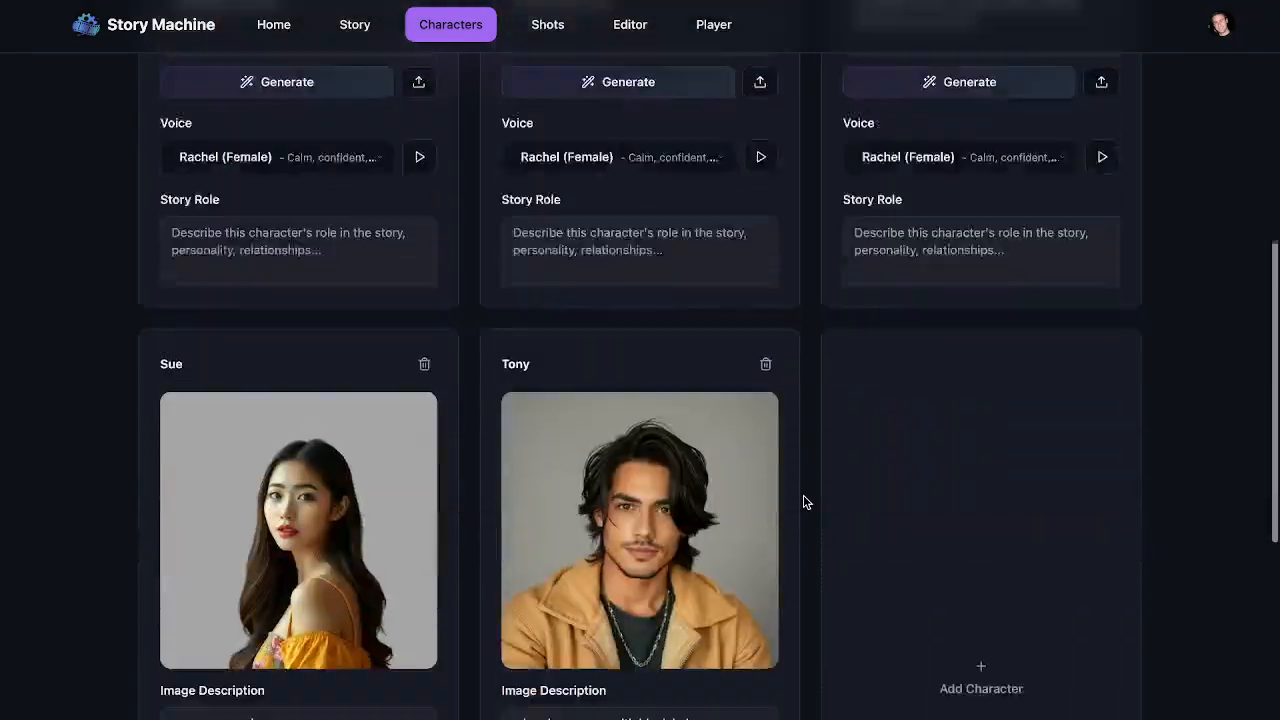
{"action": "mouse_move", "coordinate": [590, 352]}
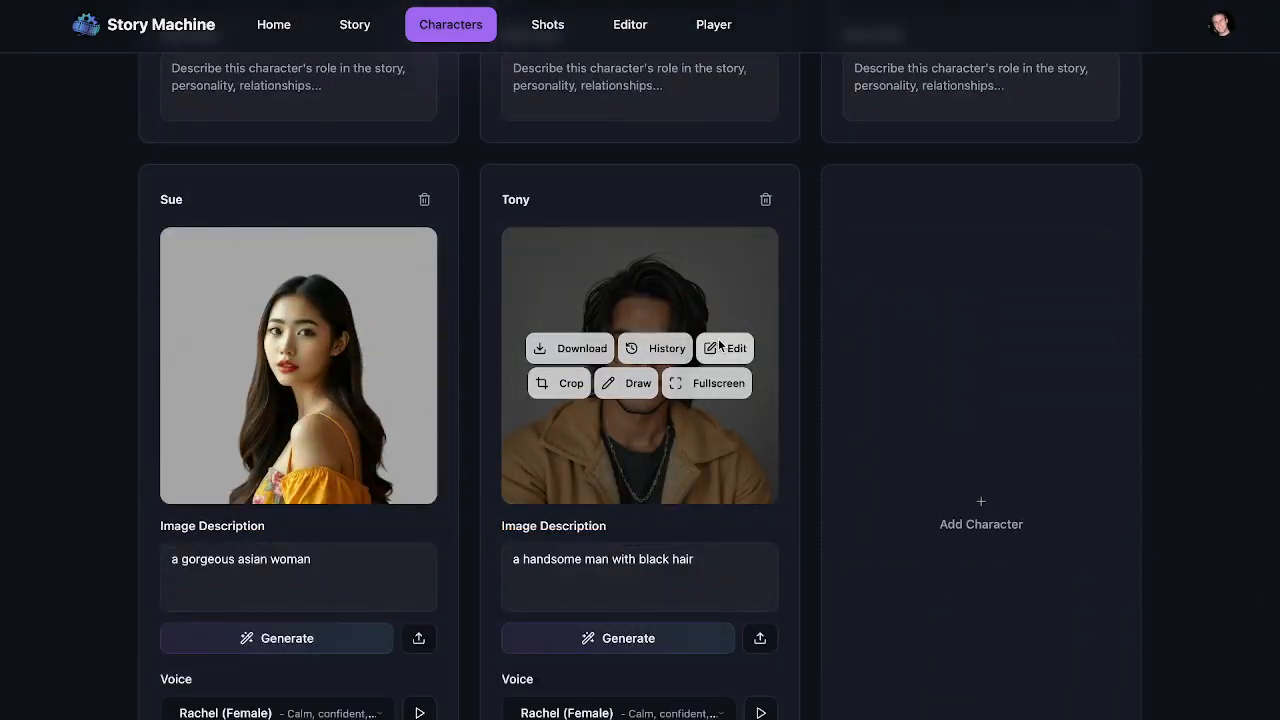
{"action": "left_click", "coordinate": [622, 385]}
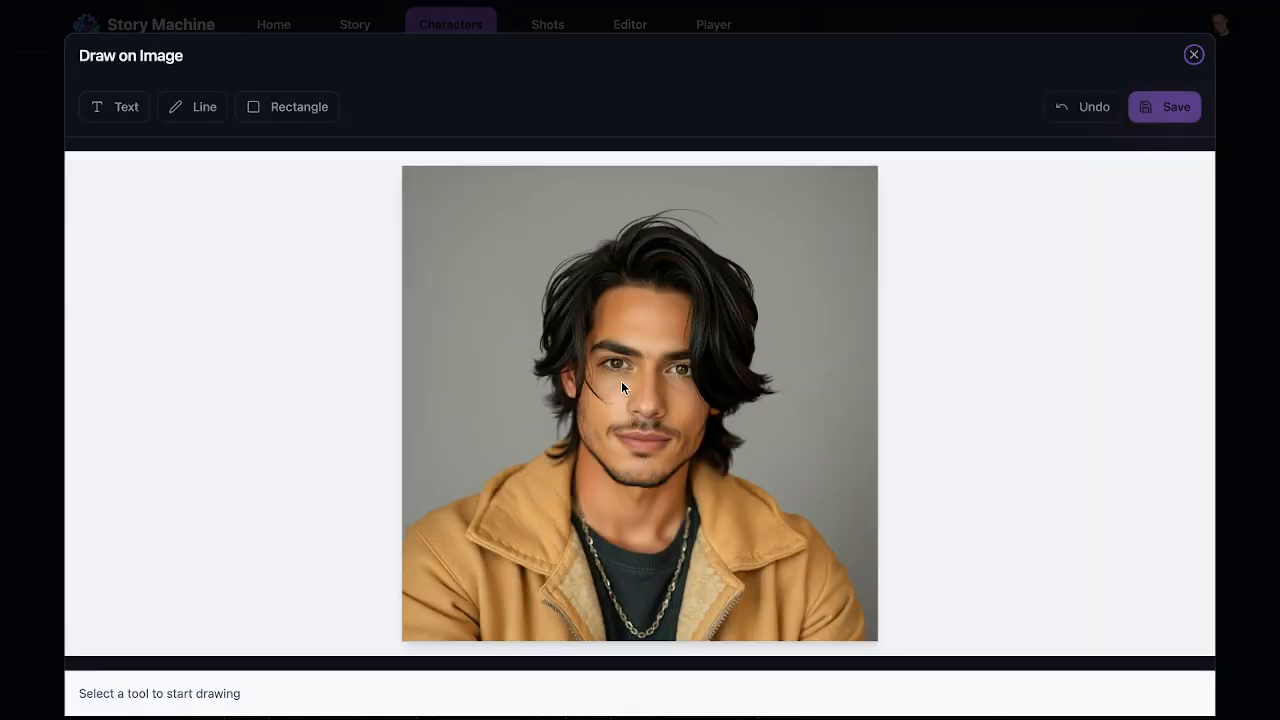
{"action": "left_click", "coordinate": [114, 106]}
{"action": "left_click", "coordinate": [451, 205]}
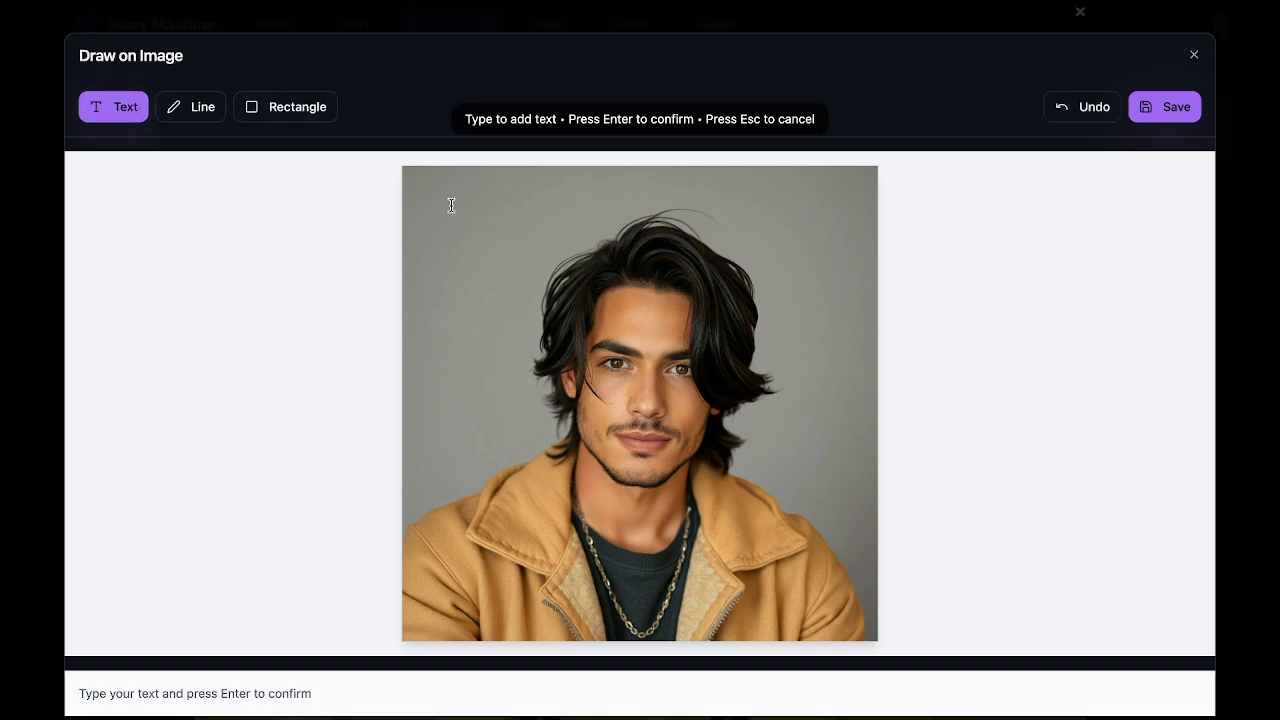
{"action": "type", "text": "Tony"}
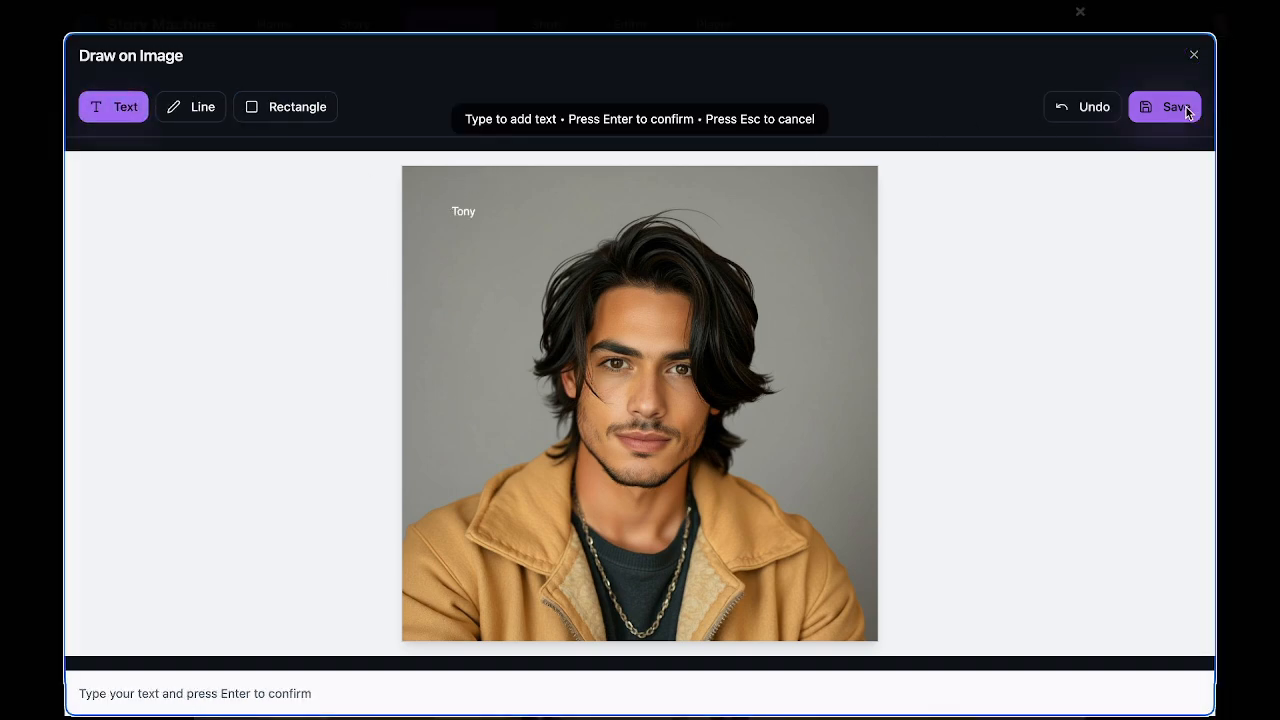
{"action": "left_click", "coordinate": [1176, 106]}
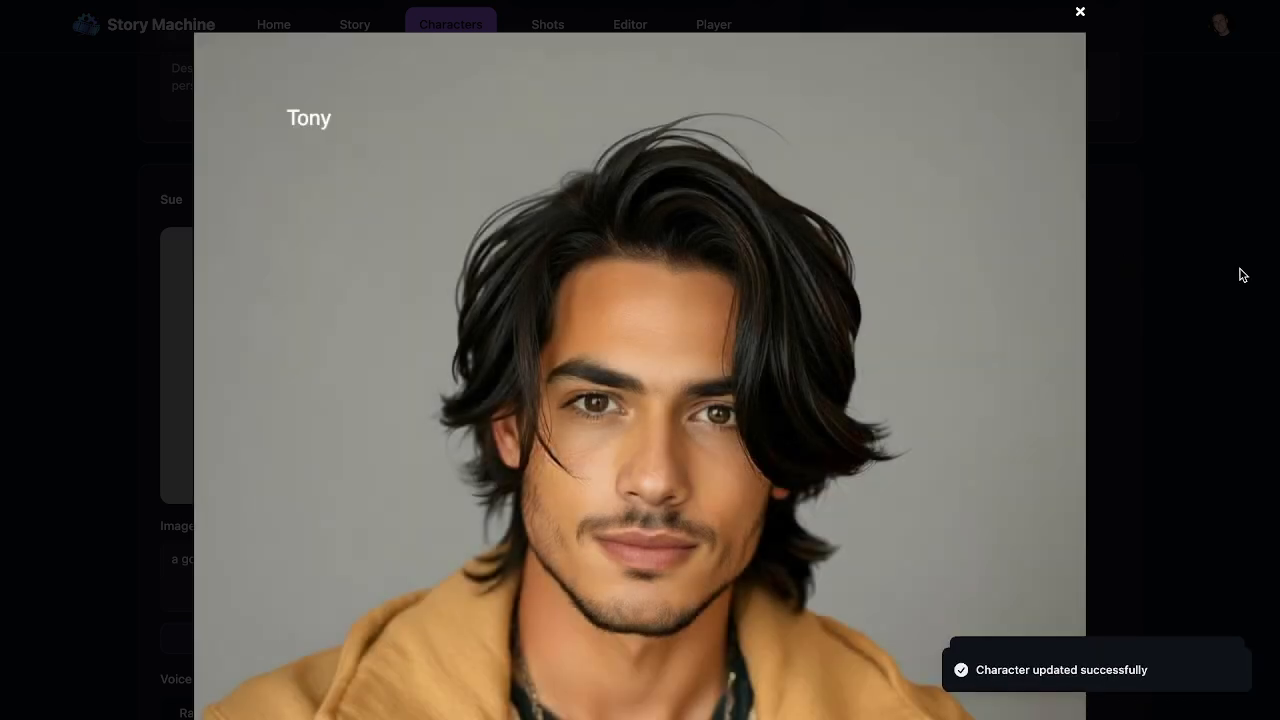
{"action": "left_click", "coordinate": [1243, 275]}
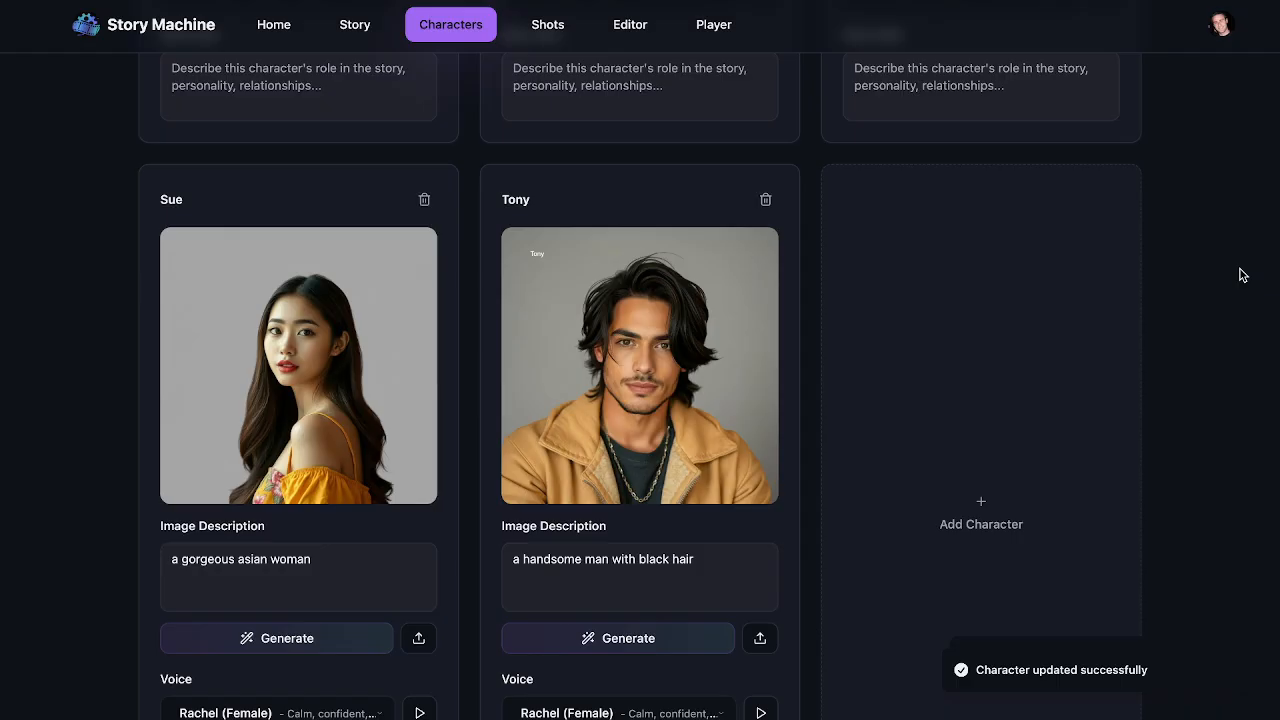
Review the name labels on the Mark, Doug and Tony character images and open the story's shots.
{"action": "scroll", "coordinate": [1236, 241], "scroll_direction": "up", "scroll_amount": 6}
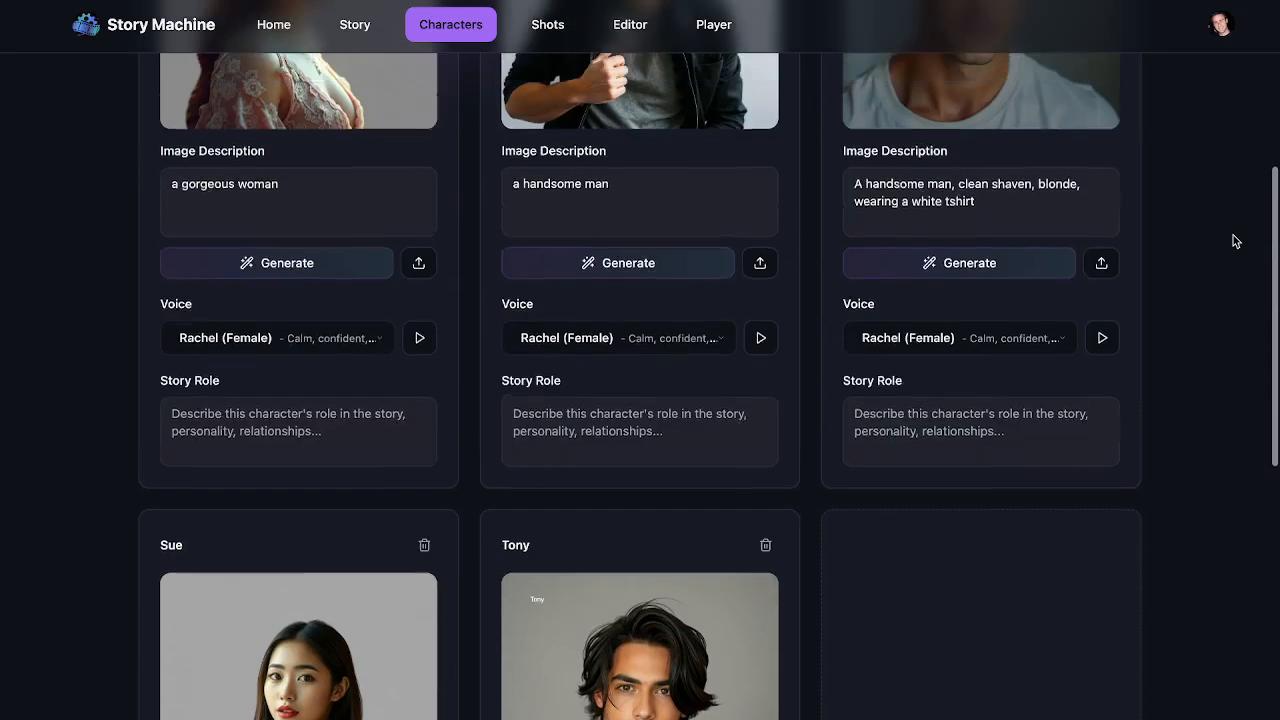
{"action": "scroll", "coordinate": [1236, 241], "scroll_direction": "up", "scroll_amount": 2}
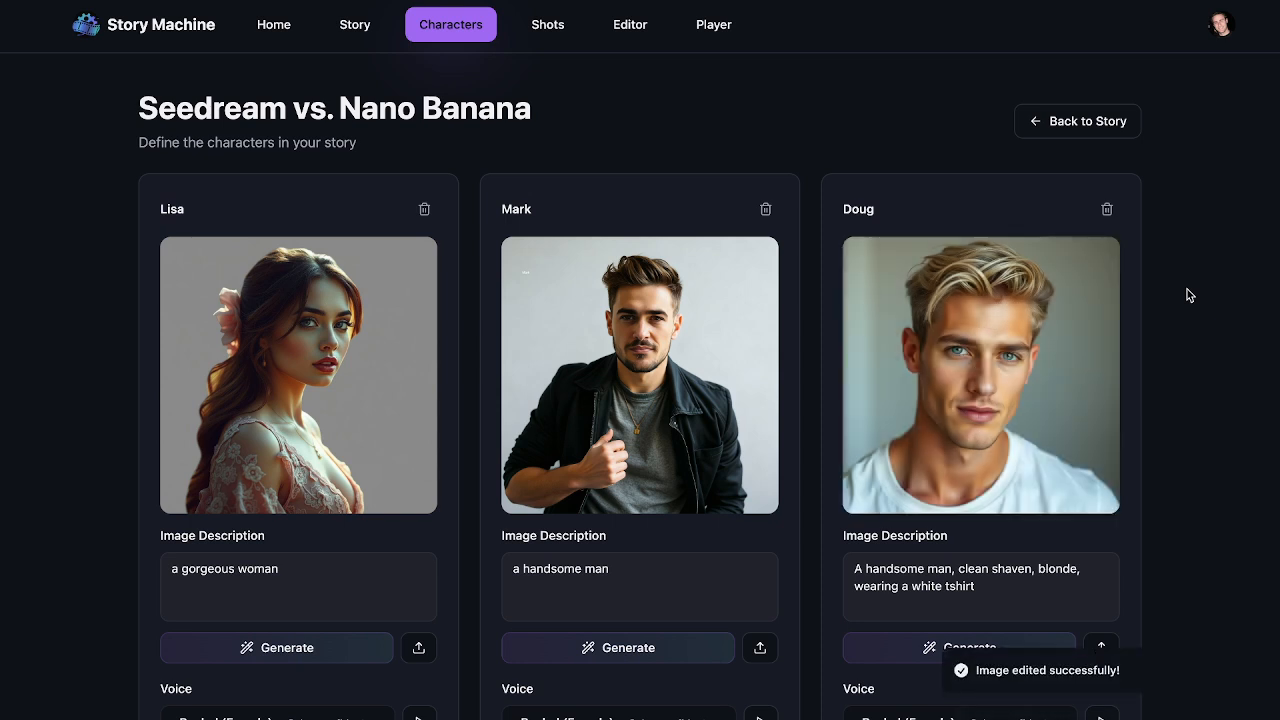
{"action": "scroll", "coordinate": [1189, 298], "scroll_direction": "down", "scroll_amount": 1}
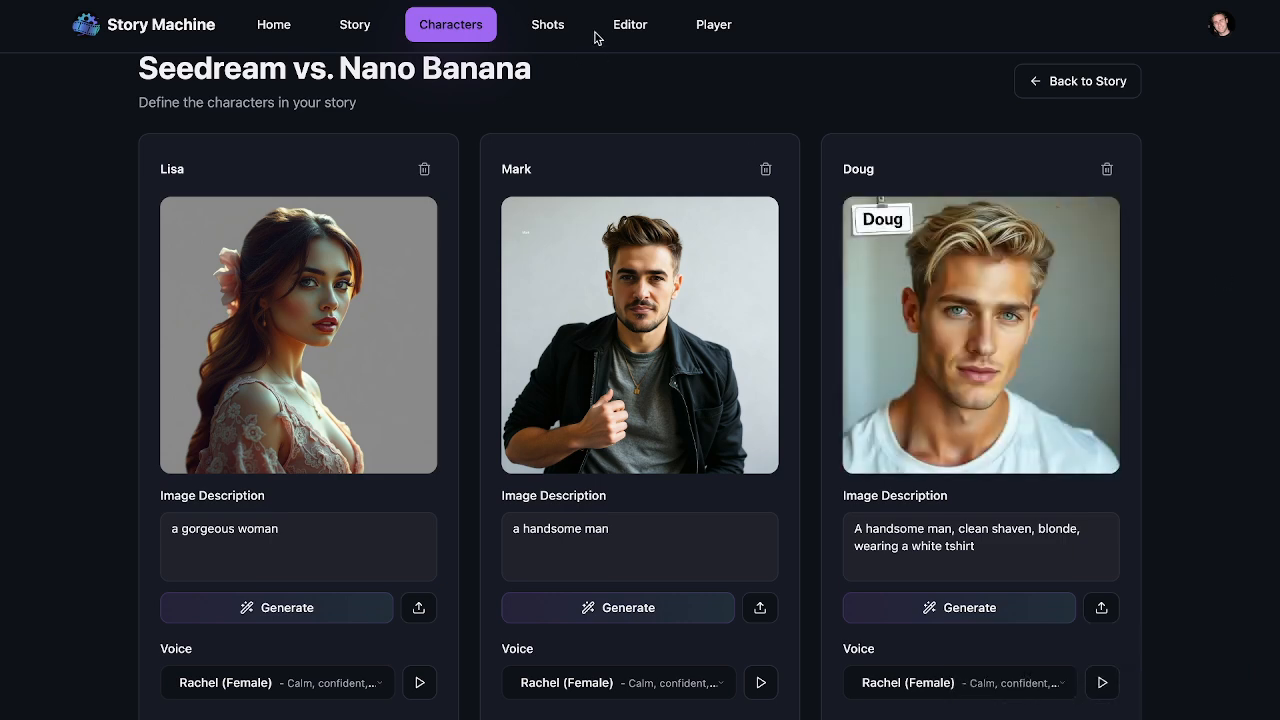
{"action": "left_click", "coordinate": [548, 25]}
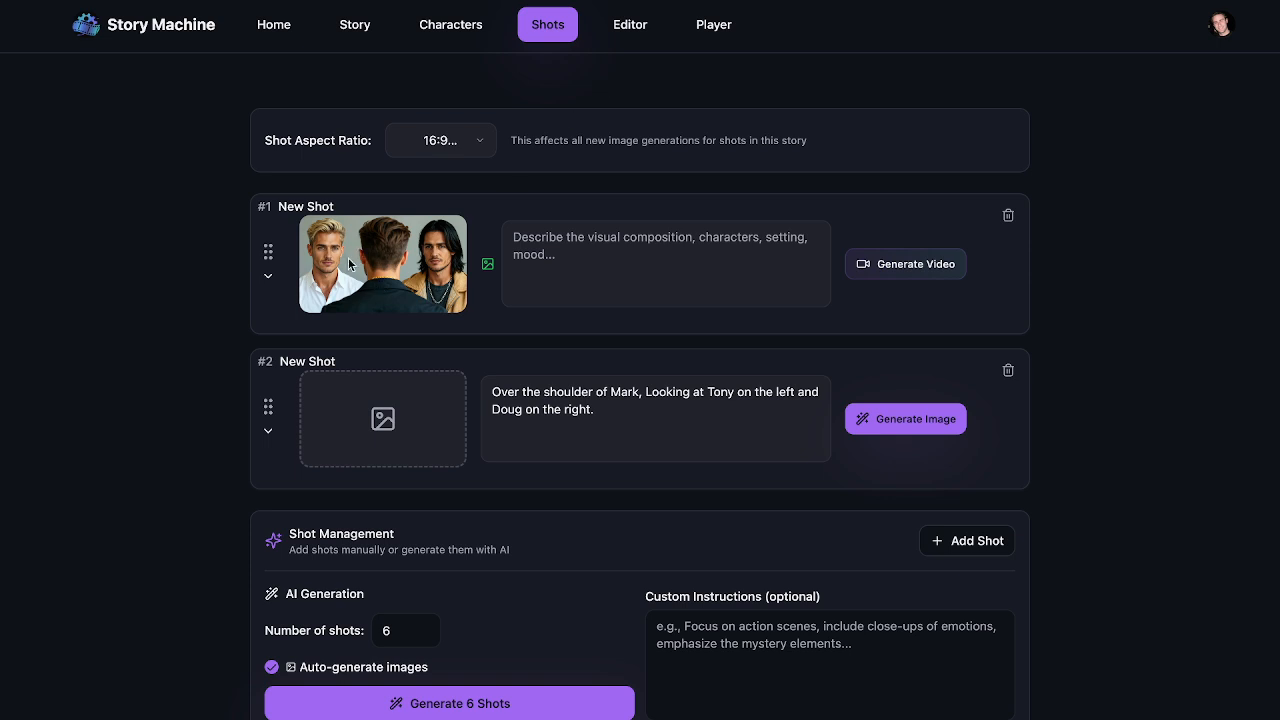
Expand shot #1 and append "background of a cafe" to its image description.
{"action": "left_click", "coordinate": [268, 277]}
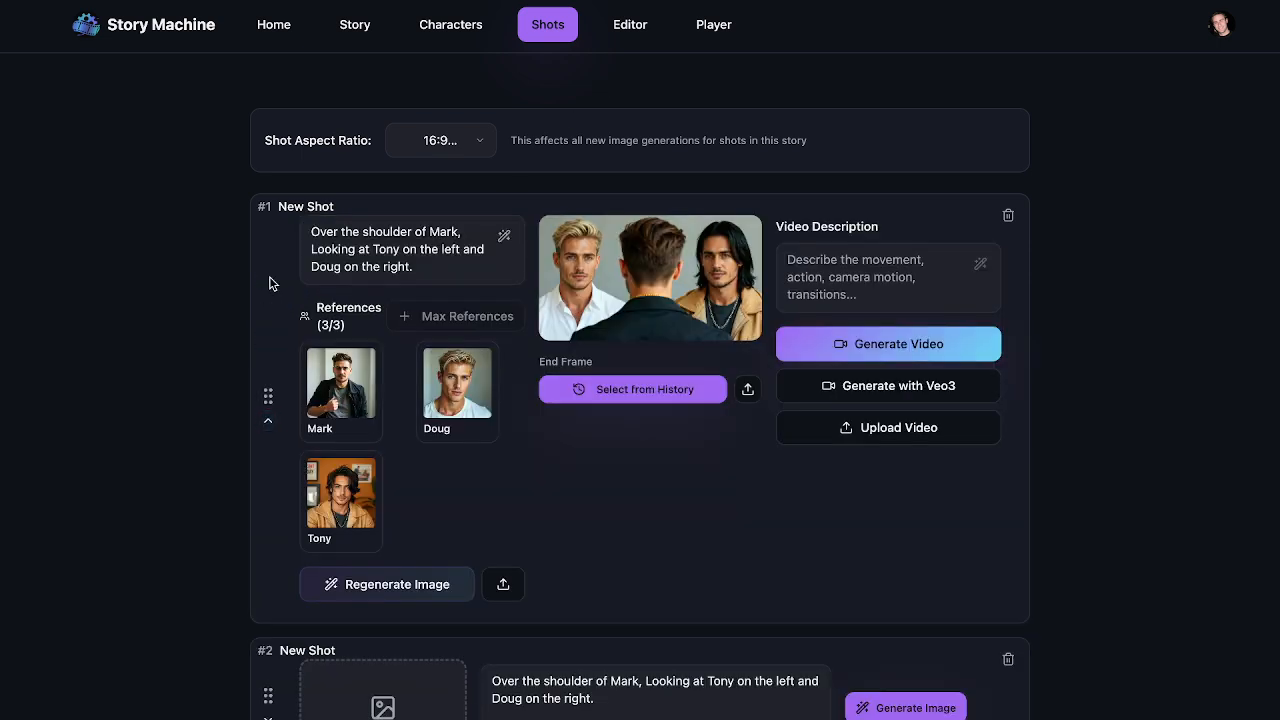
{"action": "left_click", "coordinate": [434, 275]}
{"action": "type", "text": "bac"}
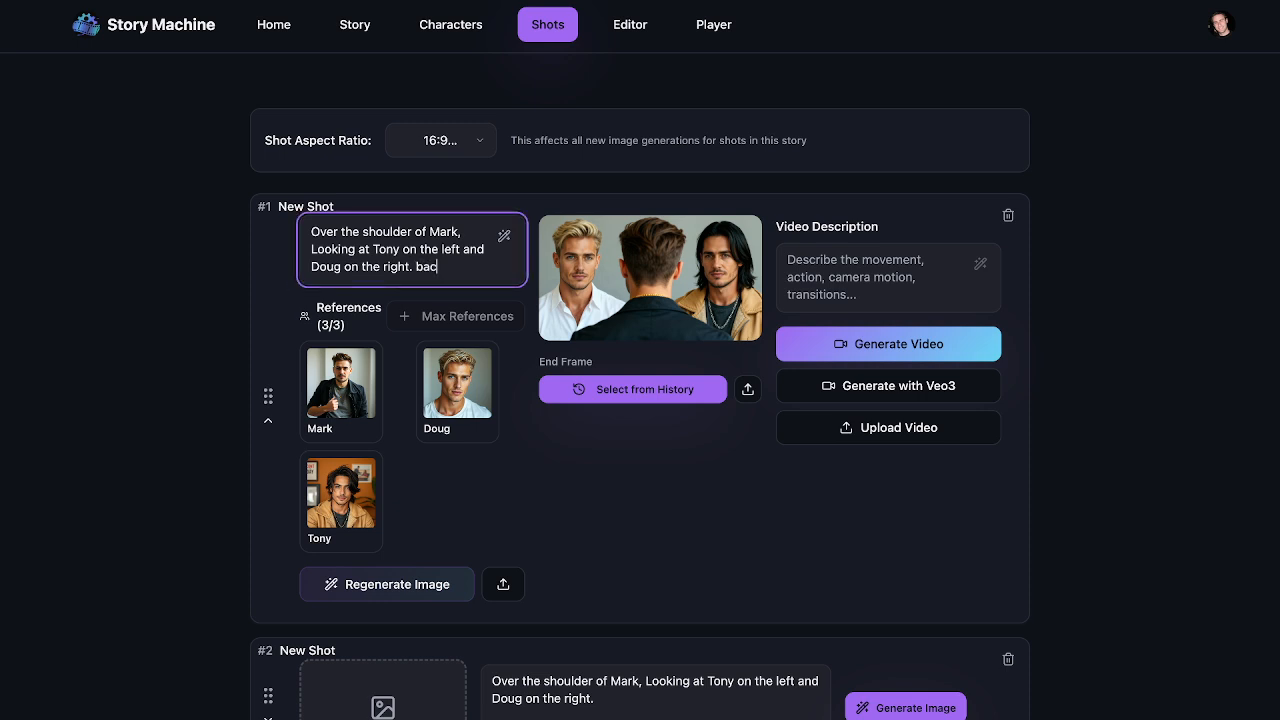
{"action": "type", "text": "kground cf a cafe"}
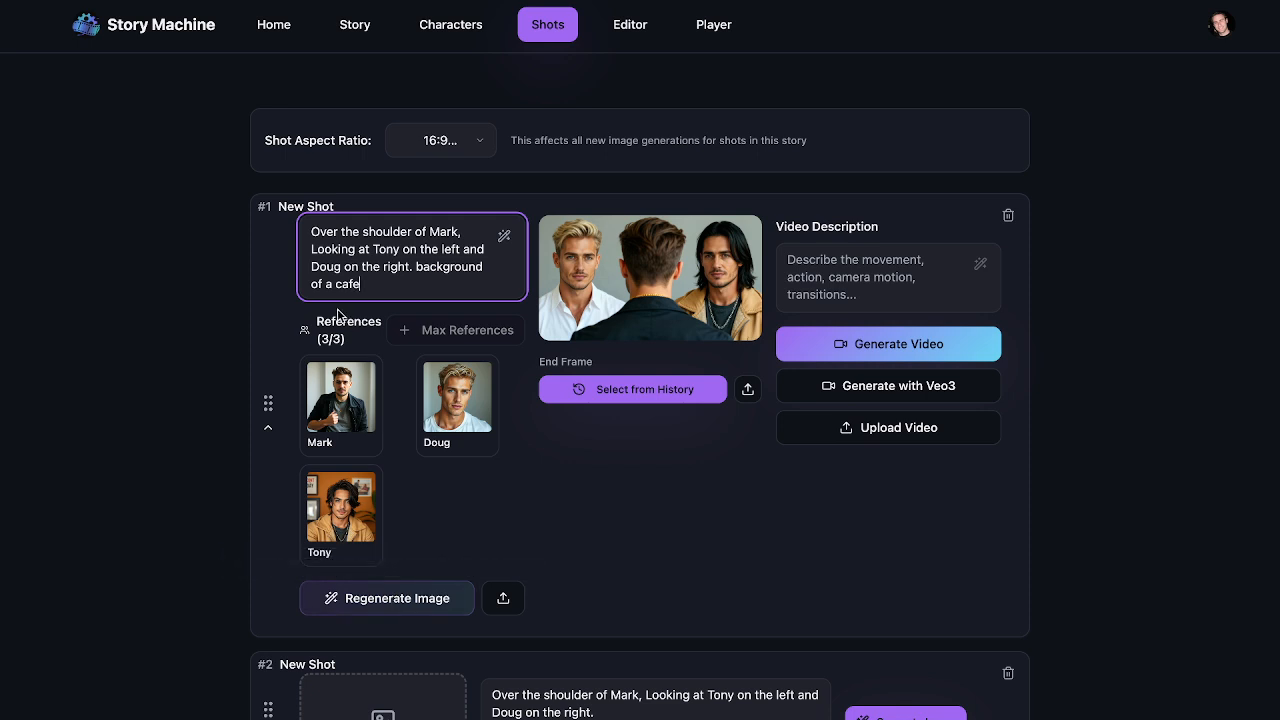
Copy shot #1's full image description and delete "background of a cafe" from the original.
{"action": "triple_click", "coordinate": [407, 286]}
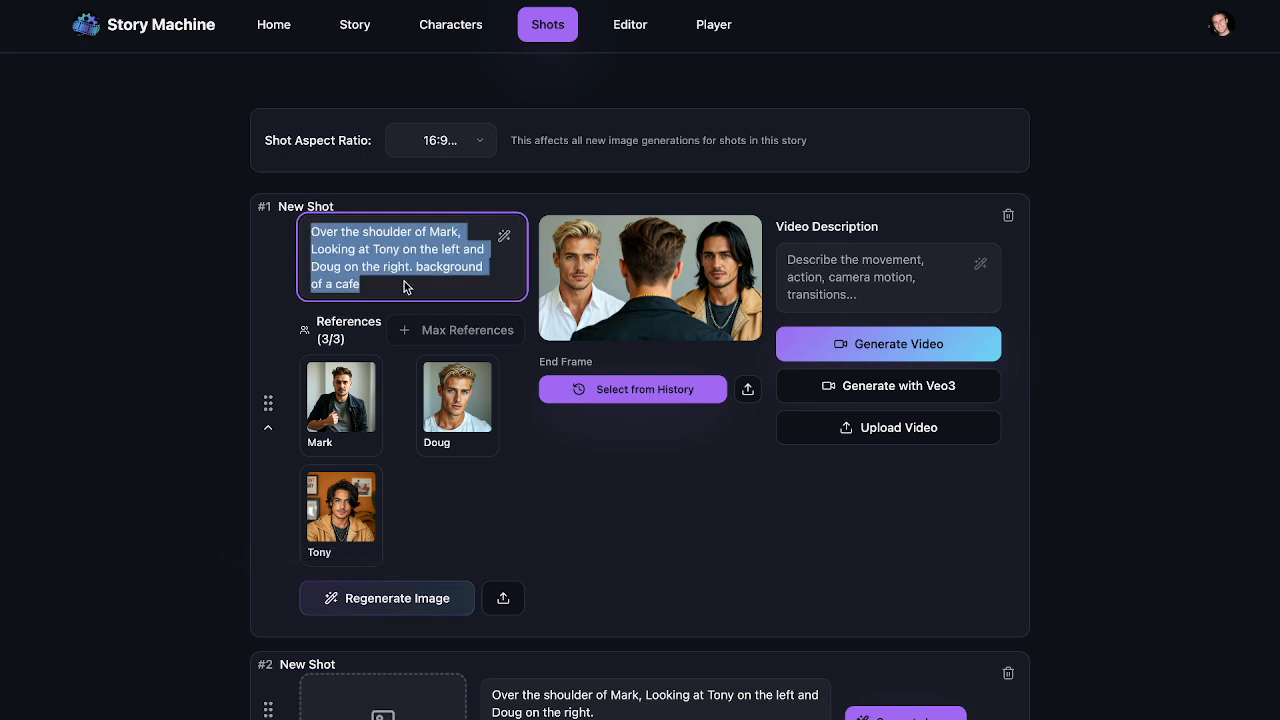
{"action": "left_click", "coordinate": [405, 282]}
{"action": "left_click_drag", "start_coordinate": [405, 282], "coordinate": [411, 266]}
{"action": "key", "text": "BackSpace"}
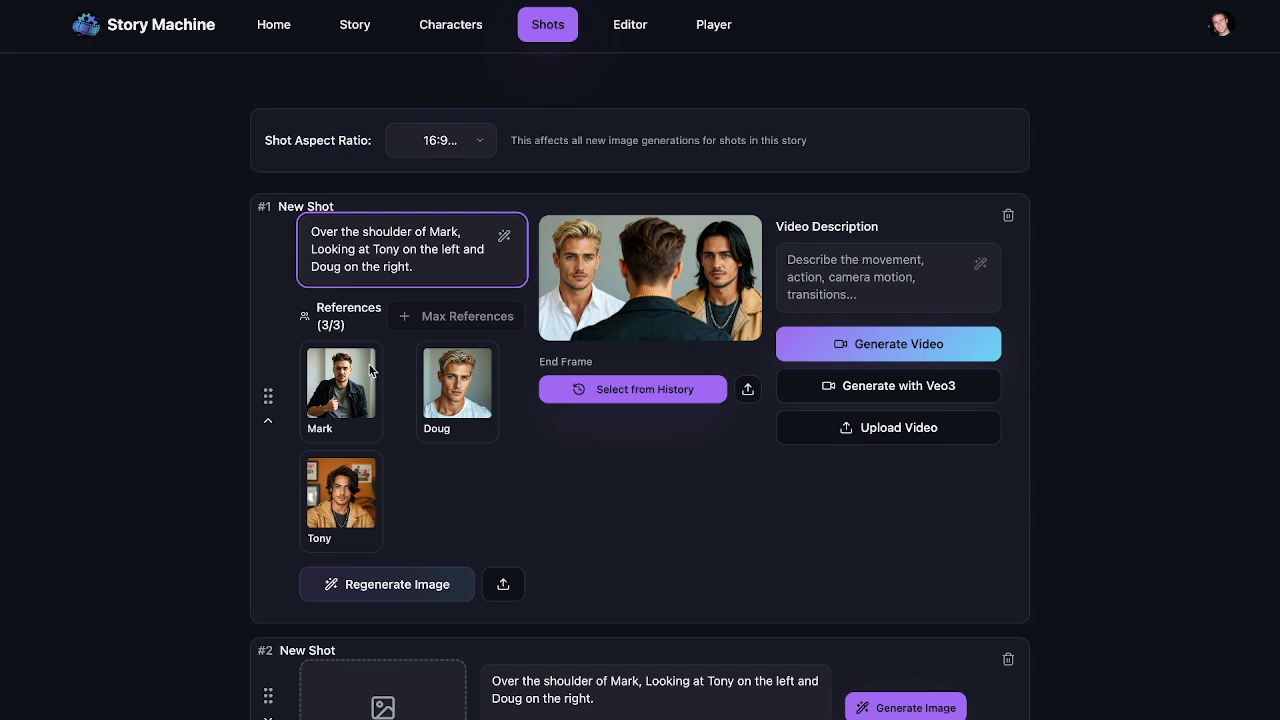
Expand shot #2 and replace its description with the copied text ending in "background of a cafe".
{"action": "scroll", "coordinate": [365, 372], "scroll_direction": "down", "scroll_amount": 2}
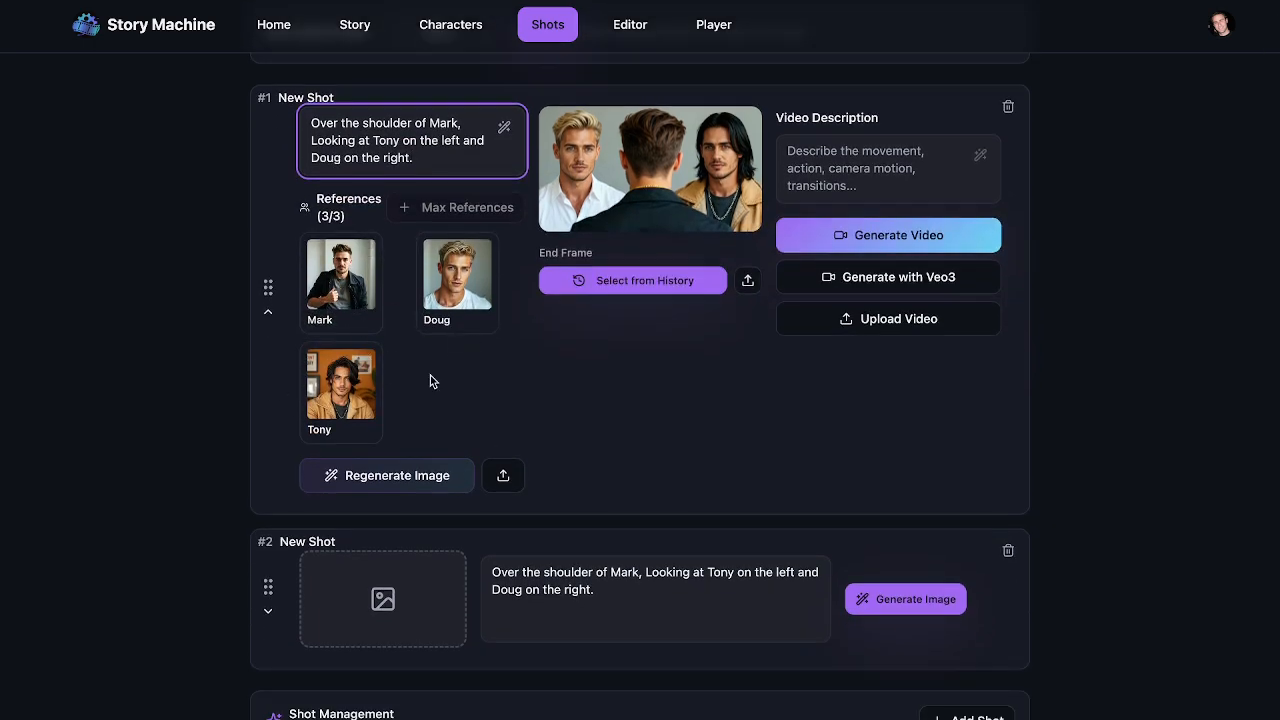
{"action": "mouse_move", "coordinate": [378, 285]}
{"action": "scroll", "coordinate": [380, 287], "scroll_direction": "down", "scroll_amount": 4}
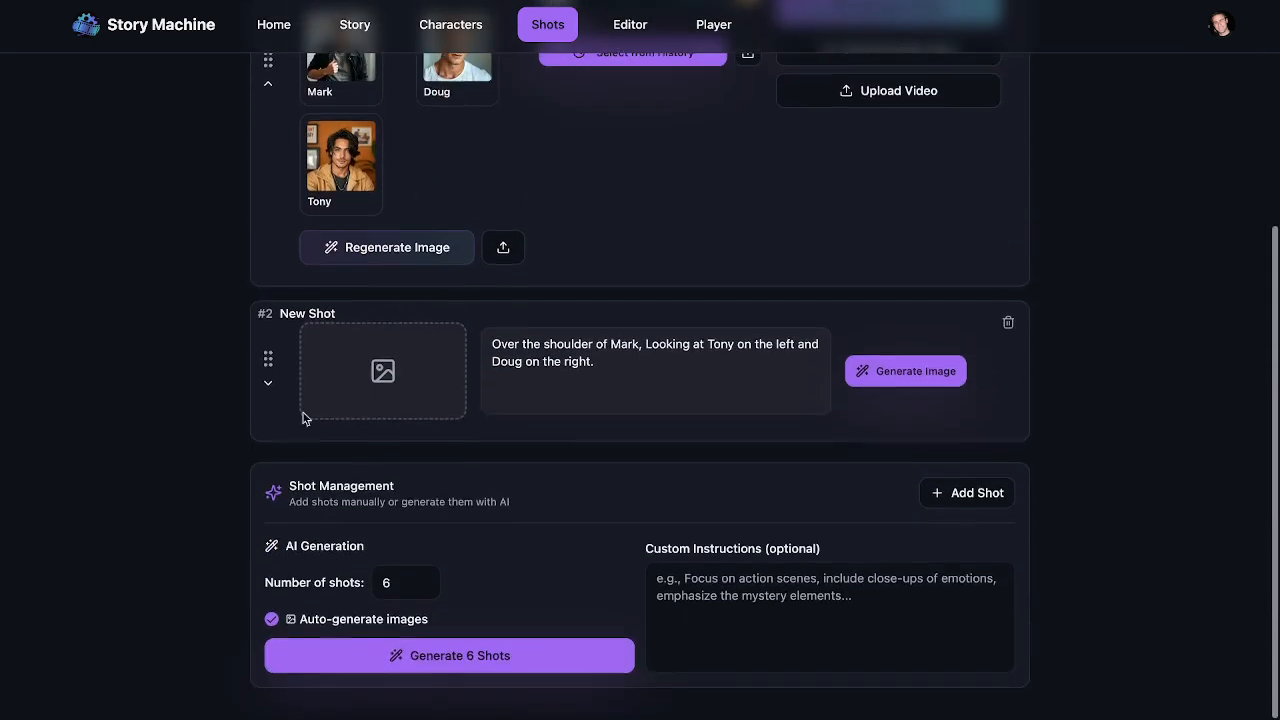
{"action": "left_click", "coordinate": [268, 388]}
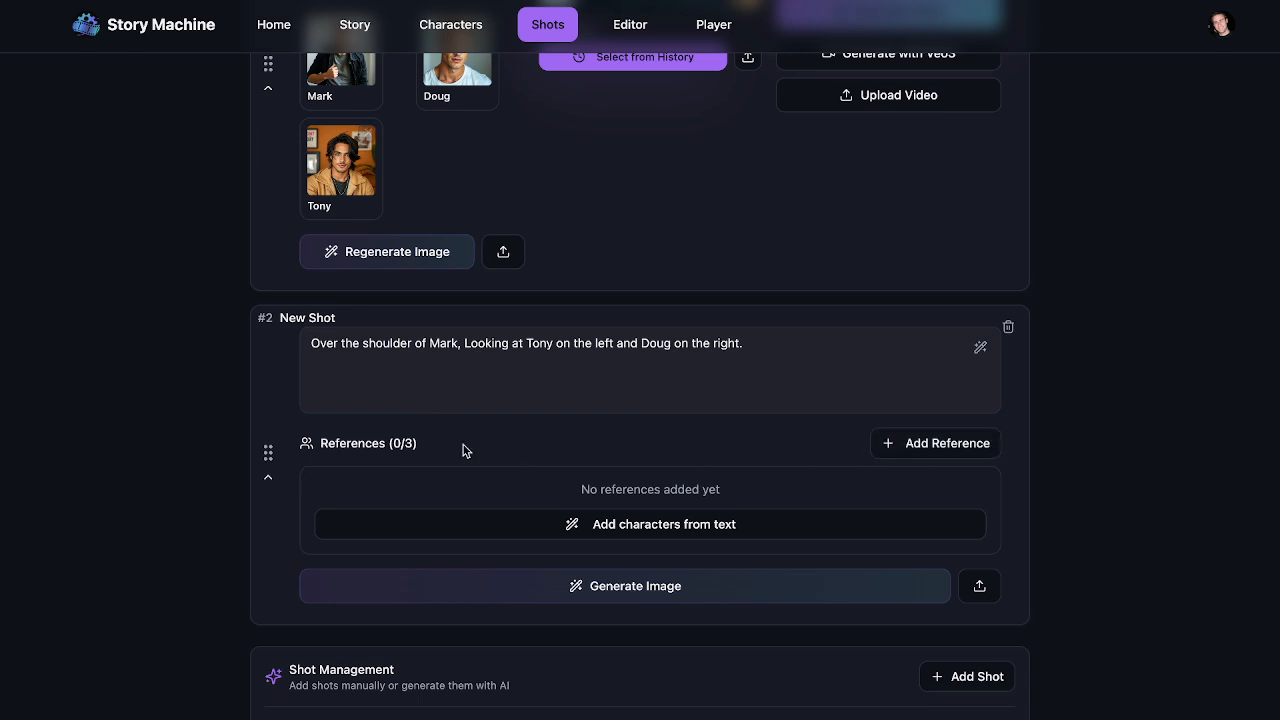
{"action": "left_click", "coordinate": [918, 453]}
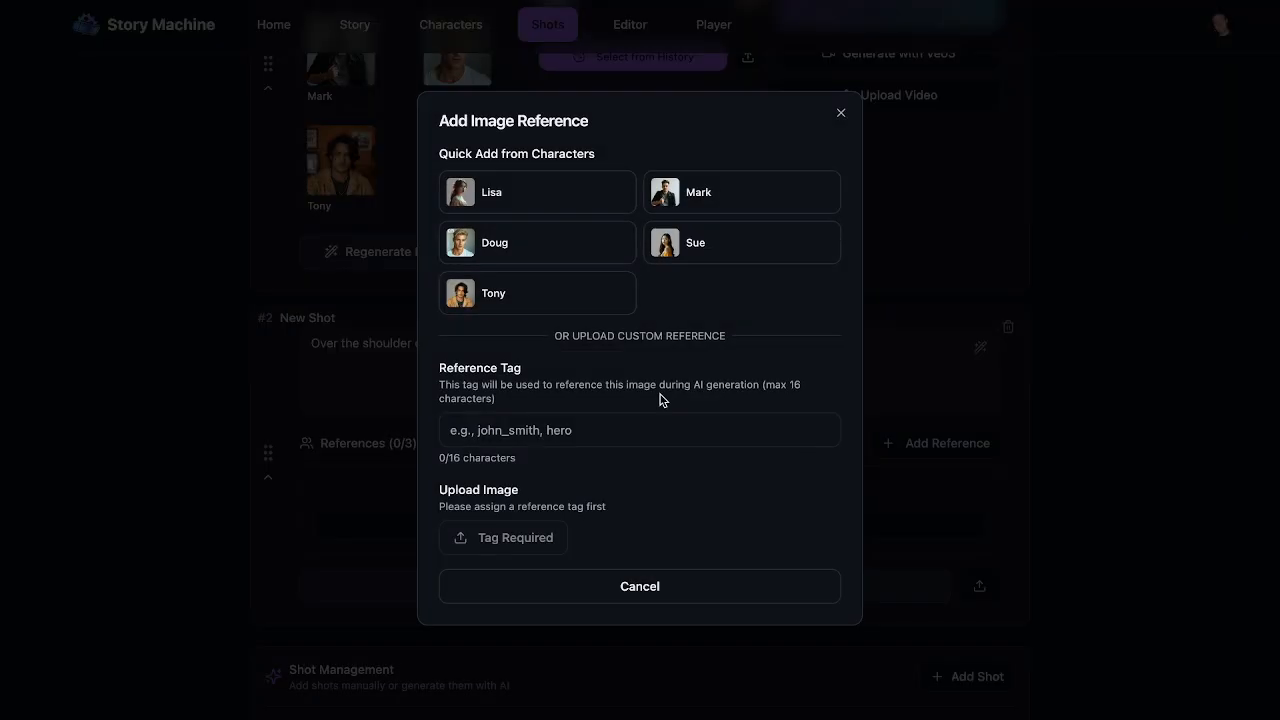
{"action": "left_click", "coordinate": [895, 400]}
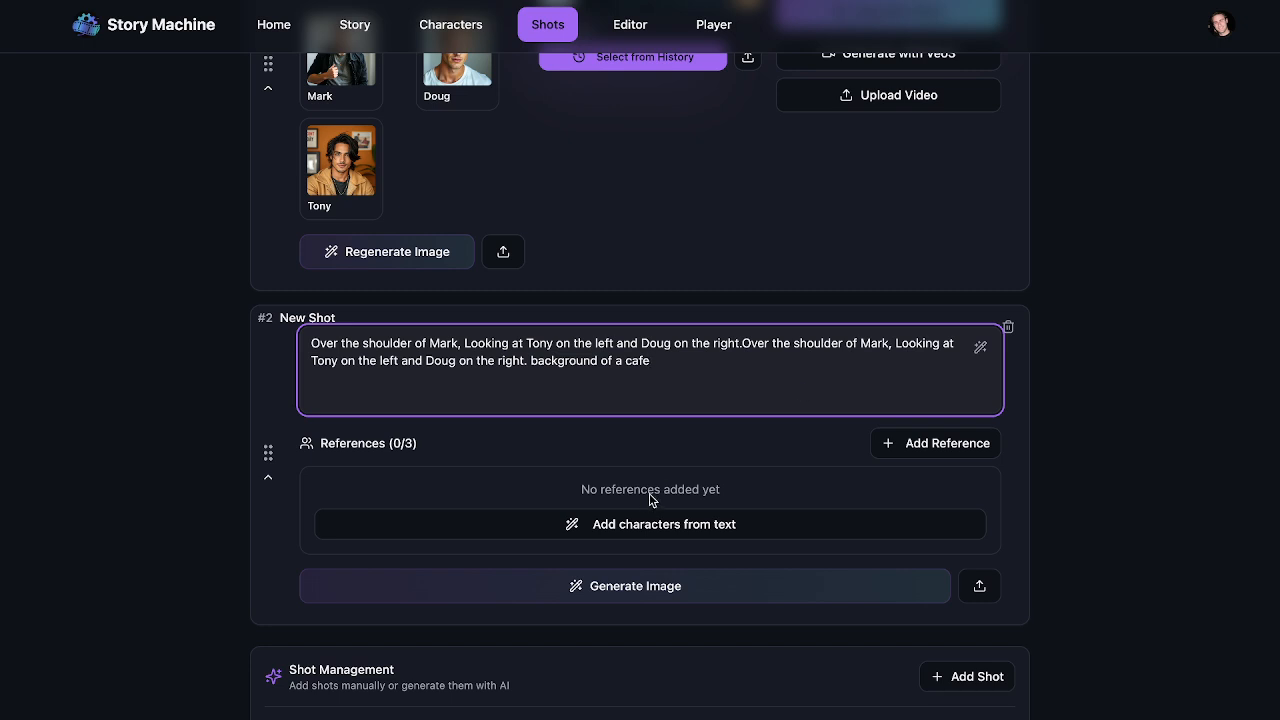
Add the character references named in shot #2's description and generate the shot's image.
{"action": "left_click", "coordinate": [655, 529]}
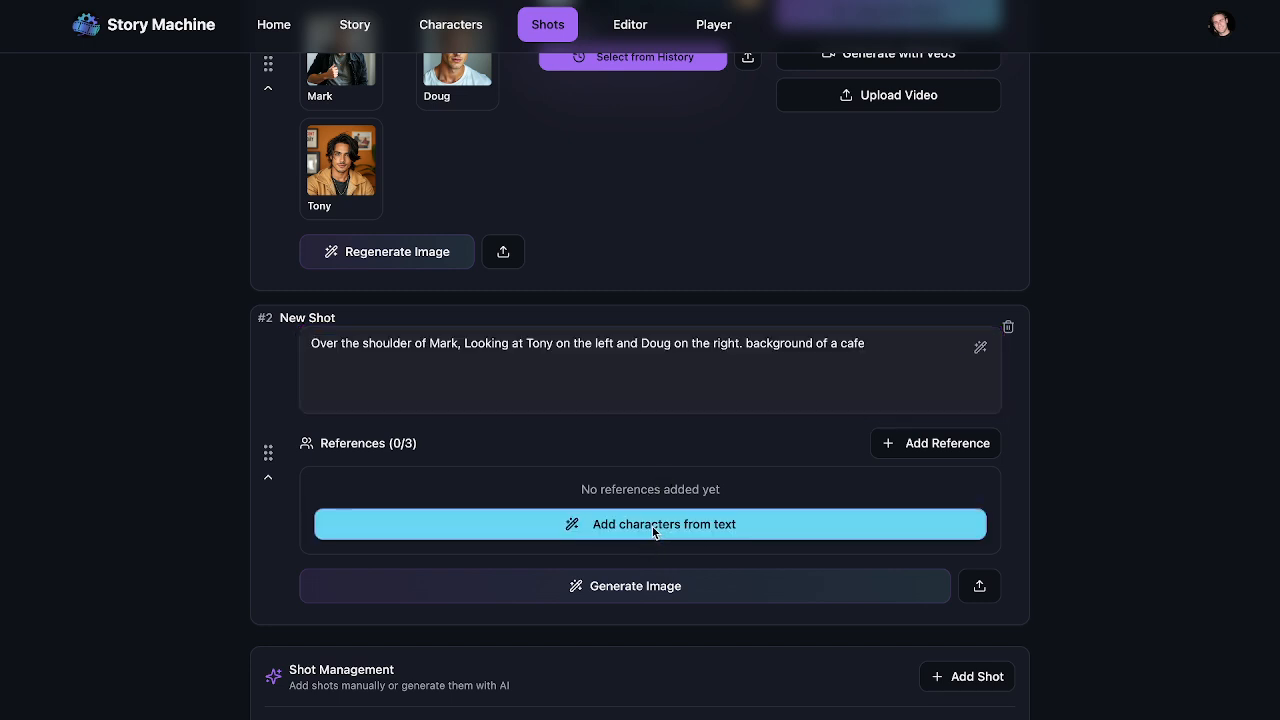
{"action": "scroll", "coordinate": [577, 440], "scroll_direction": "down", "scroll_amount": 2}
{"action": "mouse_move", "coordinate": [708, 386]}
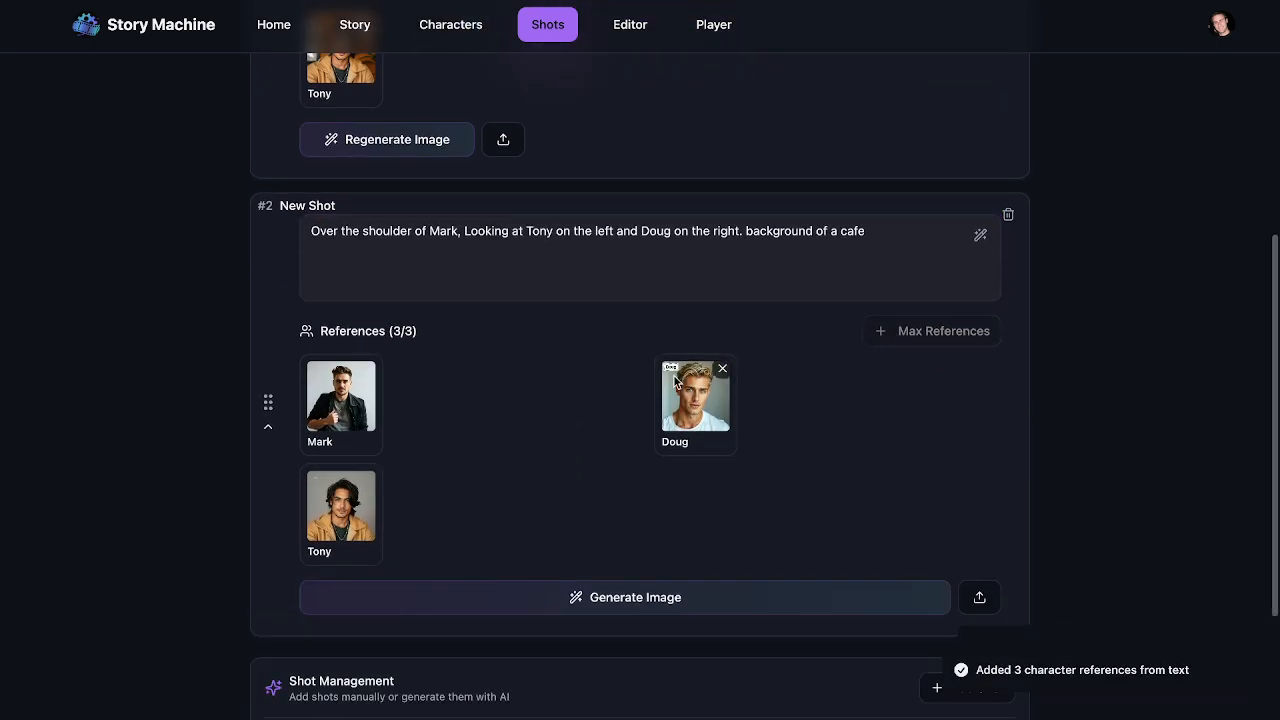
{"action": "scroll", "coordinate": [519, 262], "scroll_direction": "up", "scroll_amount": 3}
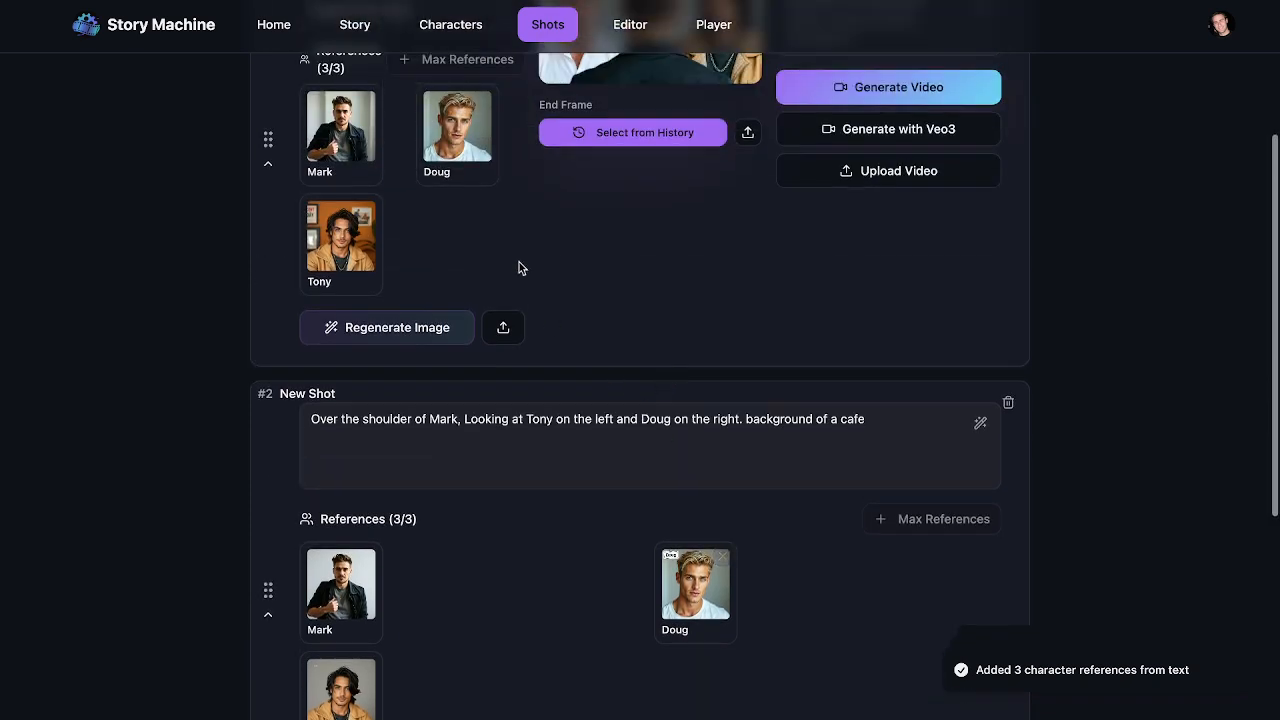
{"action": "mouse_move", "coordinate": [436, 103]}
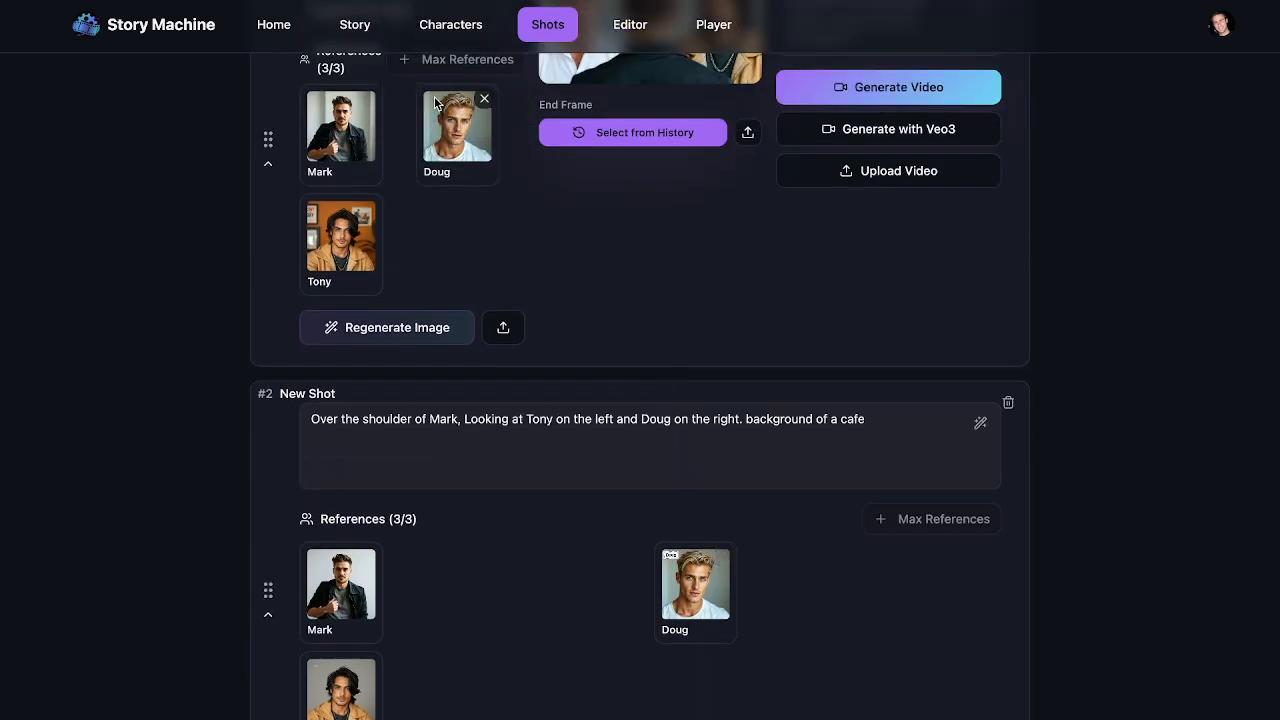
{"action": "scroll", "coordinate": [563, 340], "scroll_direction": "down", "scroll_amount": 5}
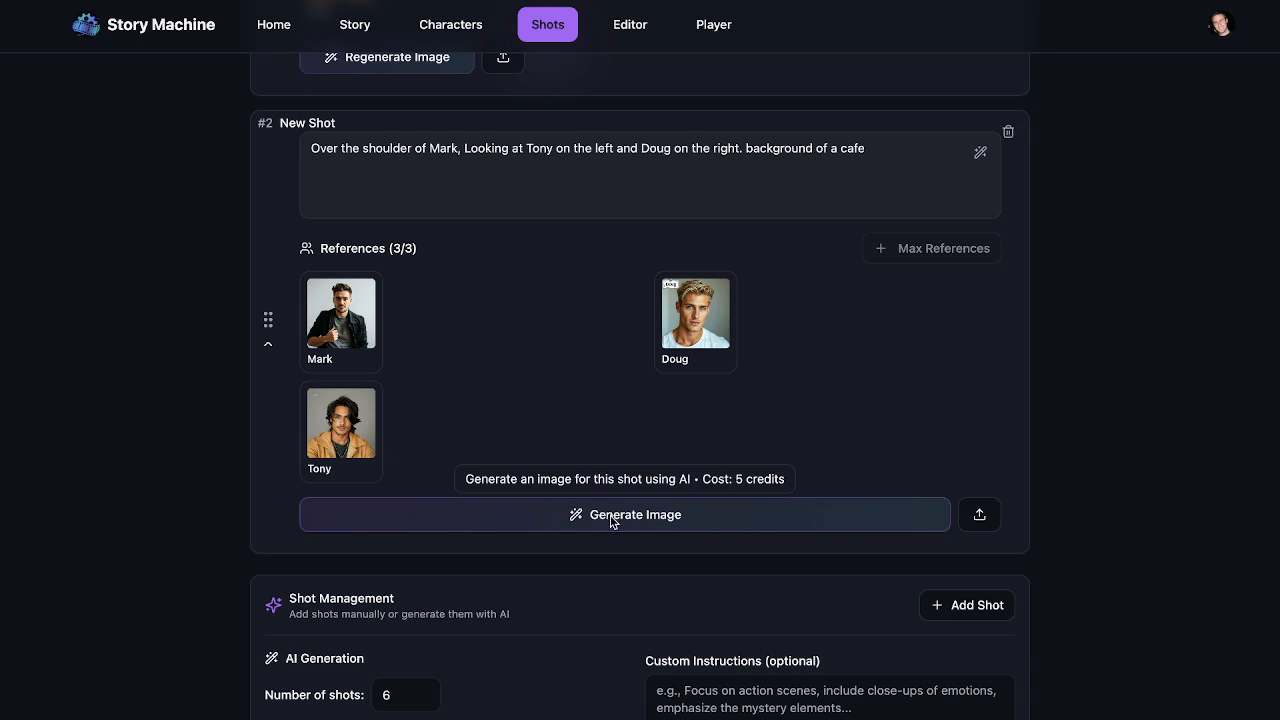
{"action": "left_click", "coordinate": [612, 514]}
Compare shot #1's image, description and references with the description and references of shot #2.
{"action": "scroll", "coordinate": [621, 395], "scroll_direction": "up", "scroll_amount": 5}
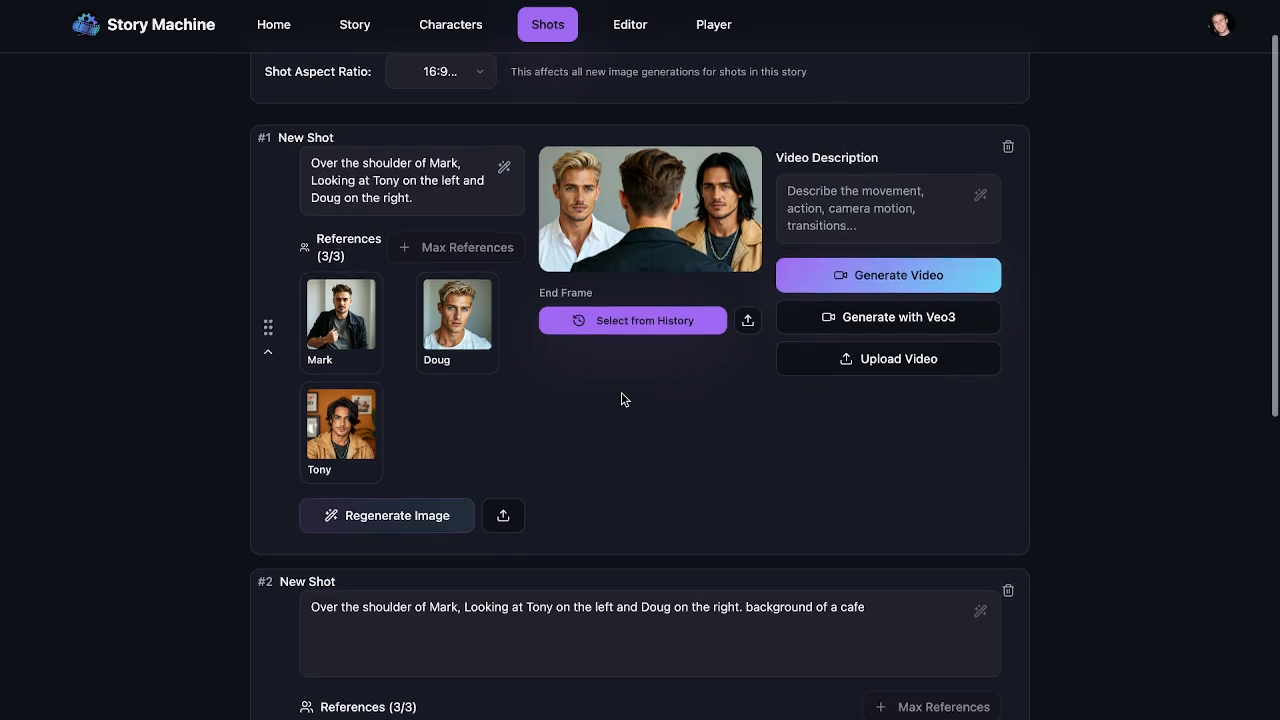
{"action": "scroll", "coordinate": [621, 395], "scroll_direction": "up", "scroll_amount": 1}
{"action": "scroll", "coordinate": [621, 395], "scroll_direction": "down", "scroll_amount": 1}
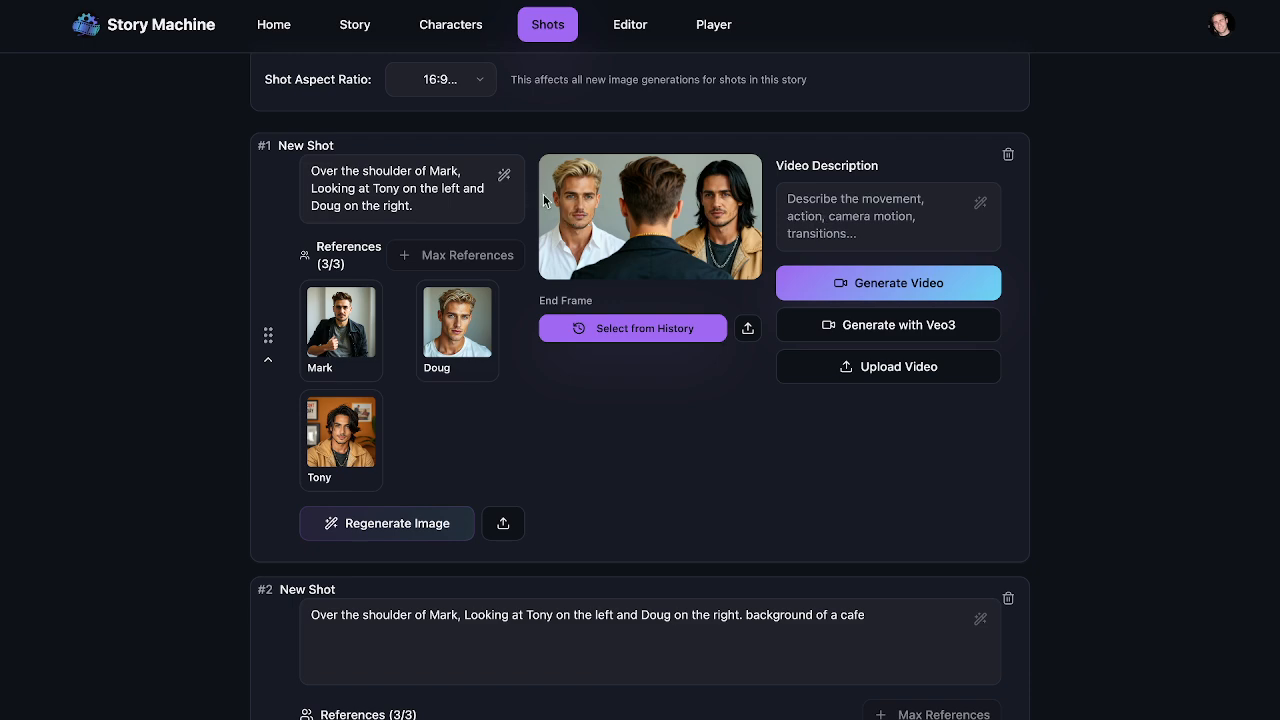
{"action": "scroll", "coordinate": [543, 194], "scroll_direction": "down", "scroll_amount": 6}
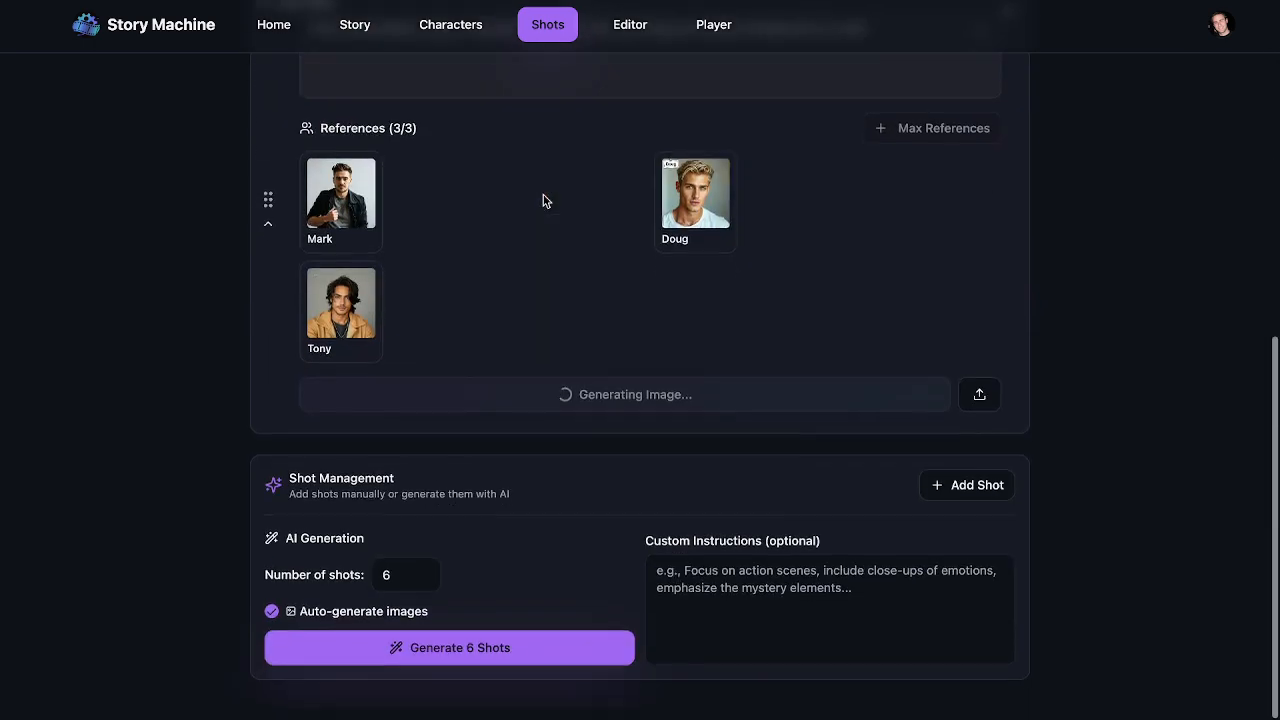
{"action": "scroll", "coordinate": [543, 194], "scroll_direction": "up", "scroll_amount": 4}
{"action": "scroll", "coordinate": [543, 194], "scroll_direction": "down", "scroll_amount": 1}
{"action": "scroll", "coordinate": [543, 200], "scroll_direction": "down", "scroll_amount": 1}
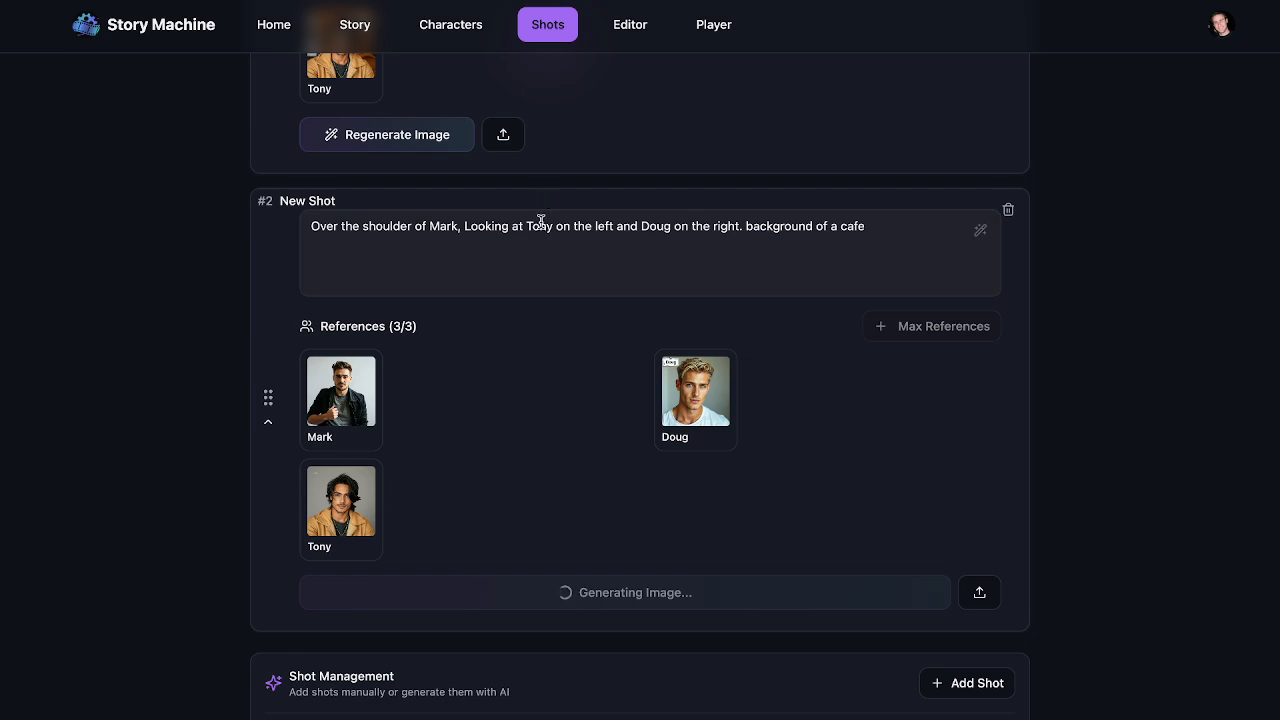
{"action": "scroll", "coordinate": [540, 217], "scroll_direction": "down", "scroll_amount": 2}
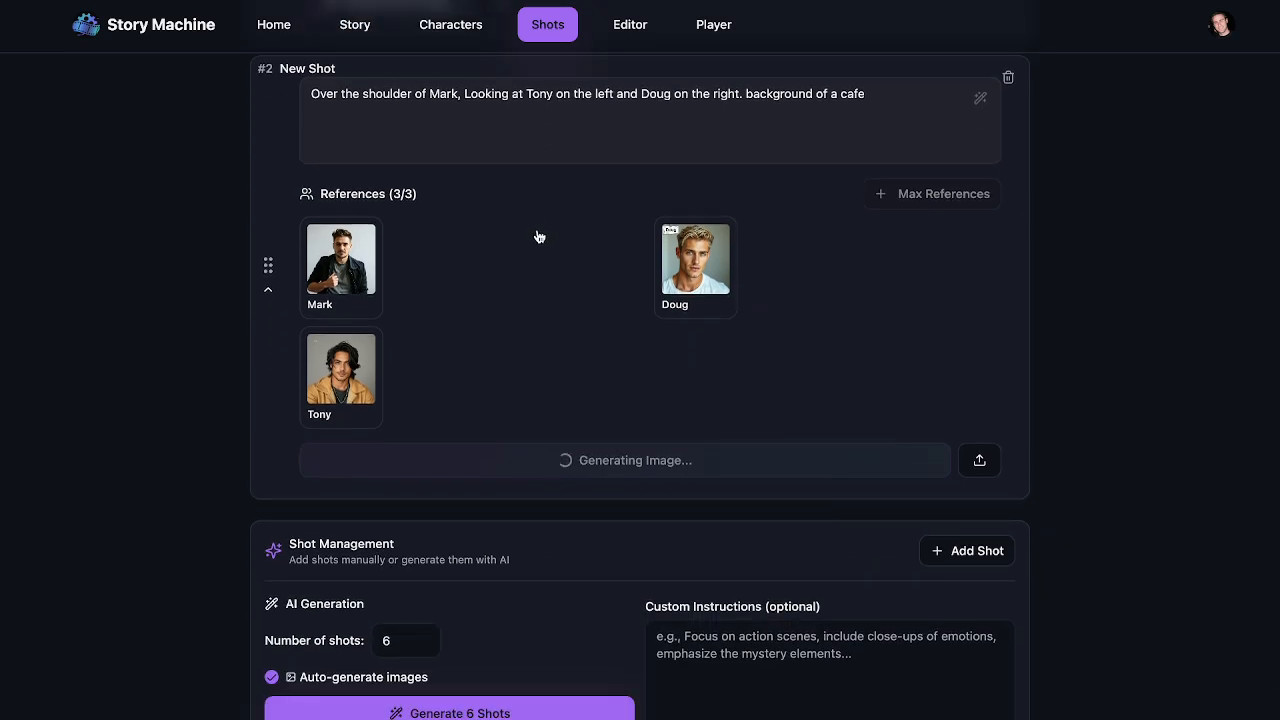
Open shot #1's image for drawing and sketch freehand beard lines over the blond man's lower face and neck.
{"action": "scroll", "coordinate": [538, 236], "scroll_direction": "up", "scroll_amount": 6}
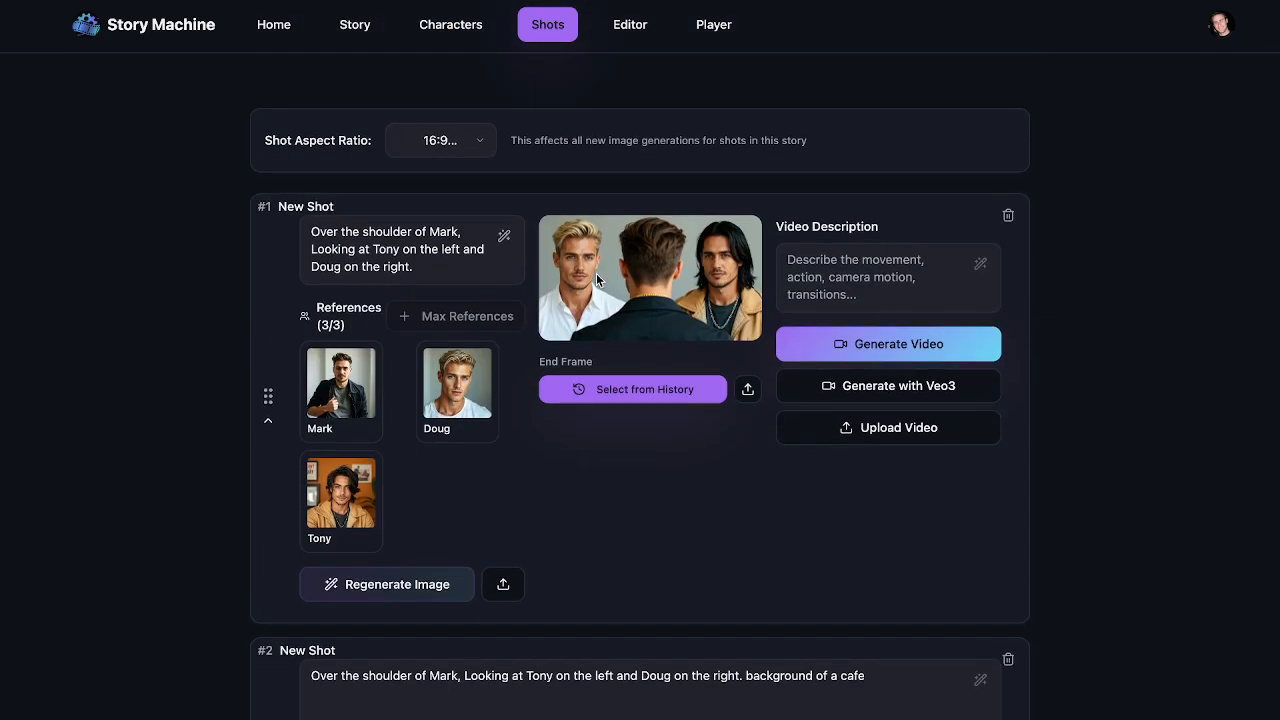
{"action": "left_click", "coordinate": [597, 277]}
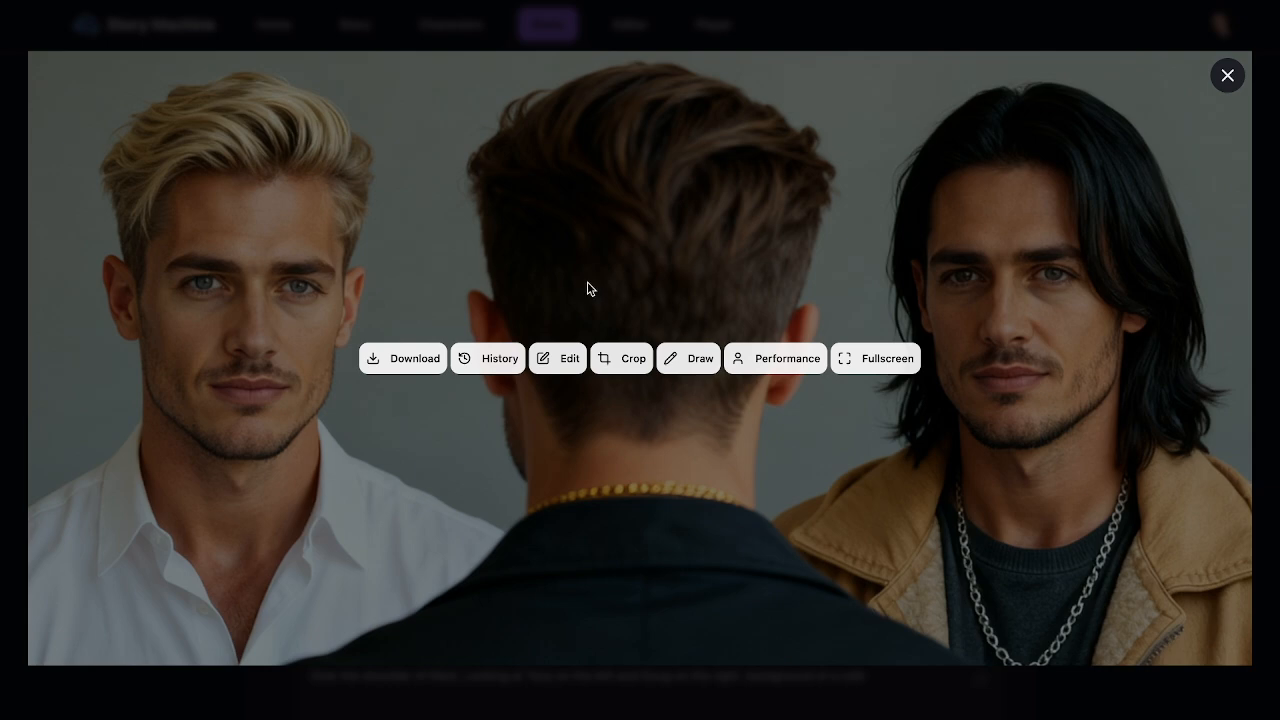
{"action": "left_click", "coordinate": [686, 360]}
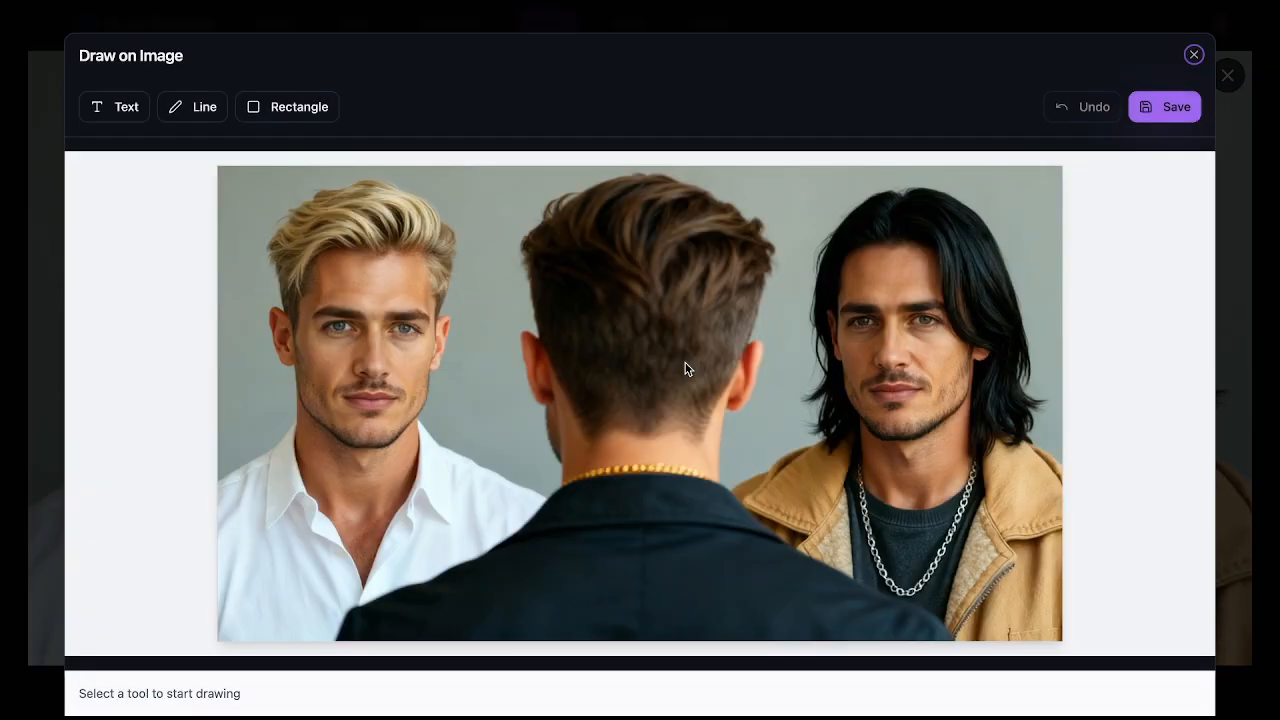
{"action": "left_click", "coordinate": [210, 118]}
{"action": "left_click", "coordinate": [97, 113]}
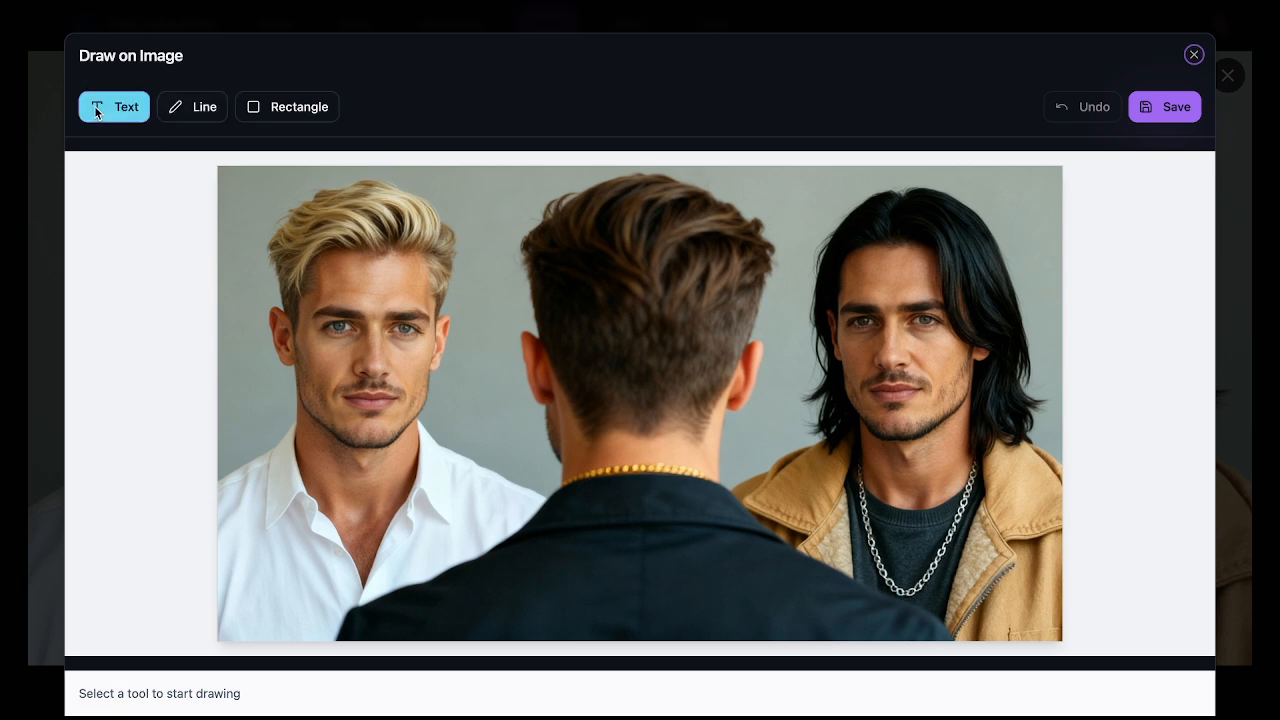
{"action": "left_click", "coordinate": [190, 112]}
{"action": "left_click", "coordinate": [188, 111]}
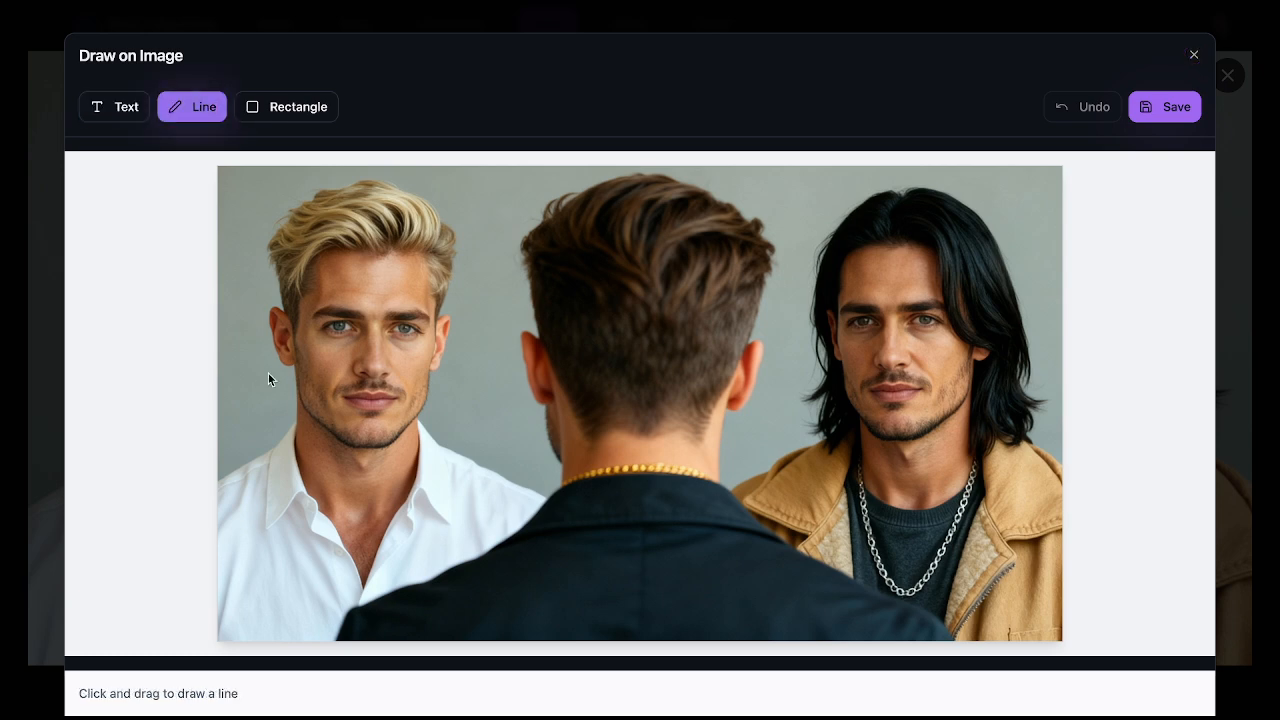
{"action": "left_click_drag", "start_coordinate": [305, 378], "coordinate": [325, 440]}
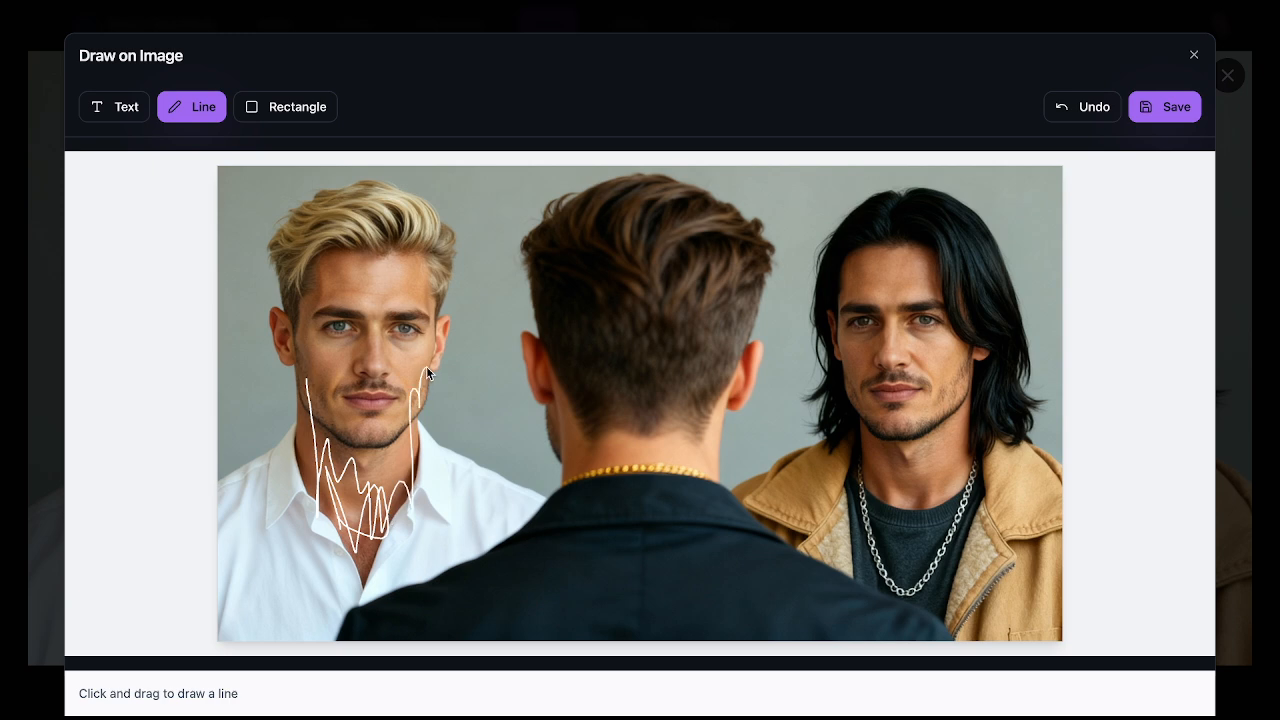
{"action": "mouse_move", "coordinate": [426, 366]}
{"action": "left_mouse_down"}
{"action": "mouse_move", "coordinate": [400, 495]}
{"action": "mouse_move", "coordinate": [330, 425]}
{"action": "mouse_move", "coordinate": [365, 454]}
{"action": "left_mouse_up"}
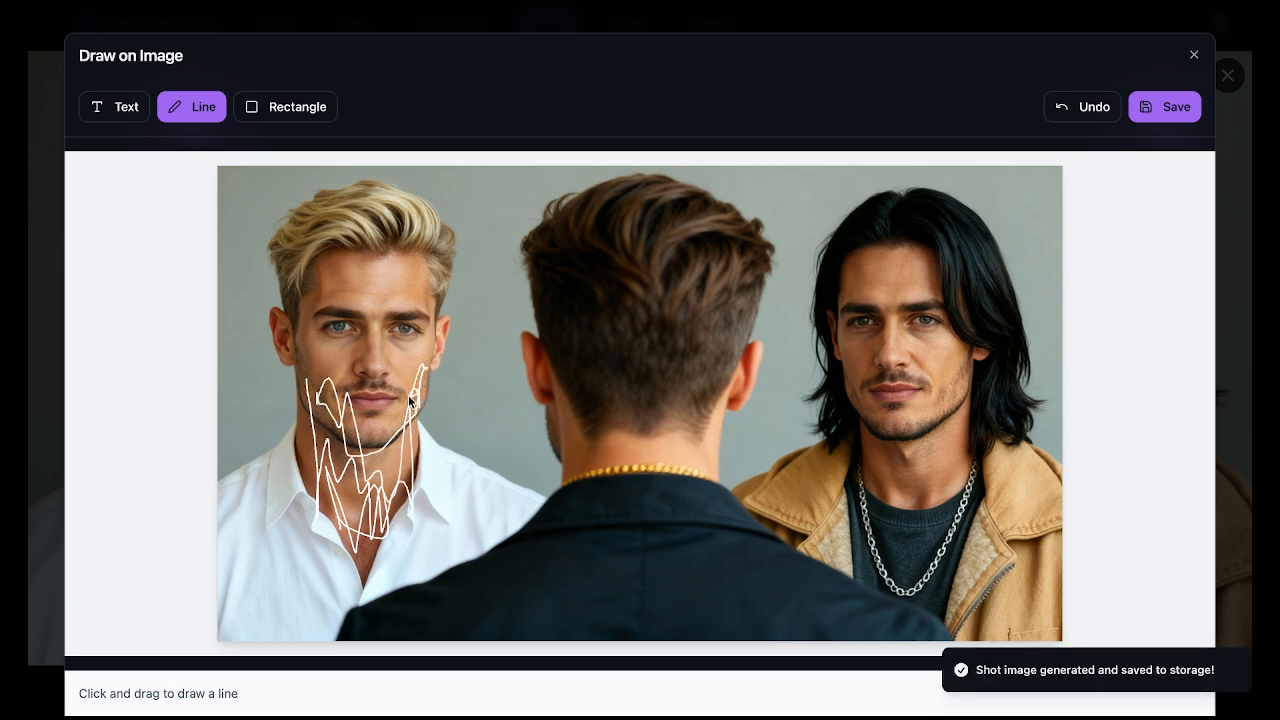
{"action": "left_click_drag", "start_coordinate": [408, 400], "coordinate": [349, 397]}
Add the text notes "giant beard" beside the blond man, "shave head" on the black-haired man and "make it a robot head" on the central head; save.
{"action": "left_click", "coordinate": [114, 106]}
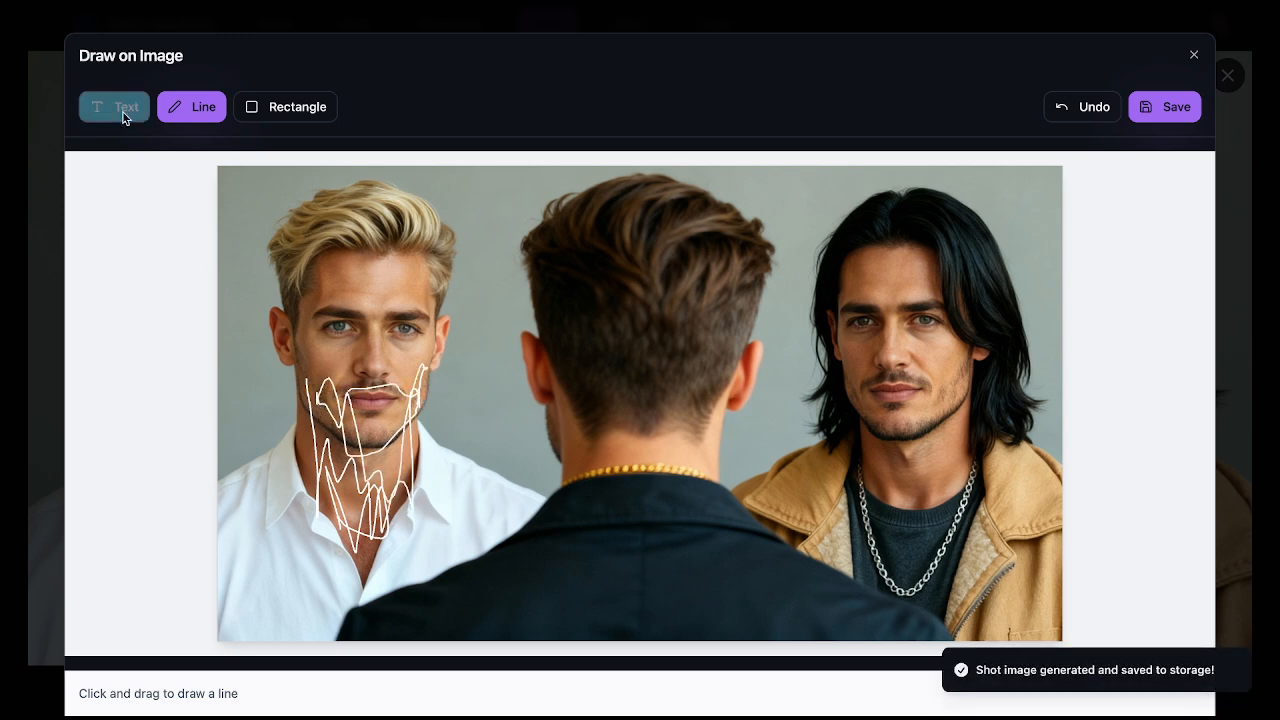
{"action": "left_click", "coordinate": [243, 422]}
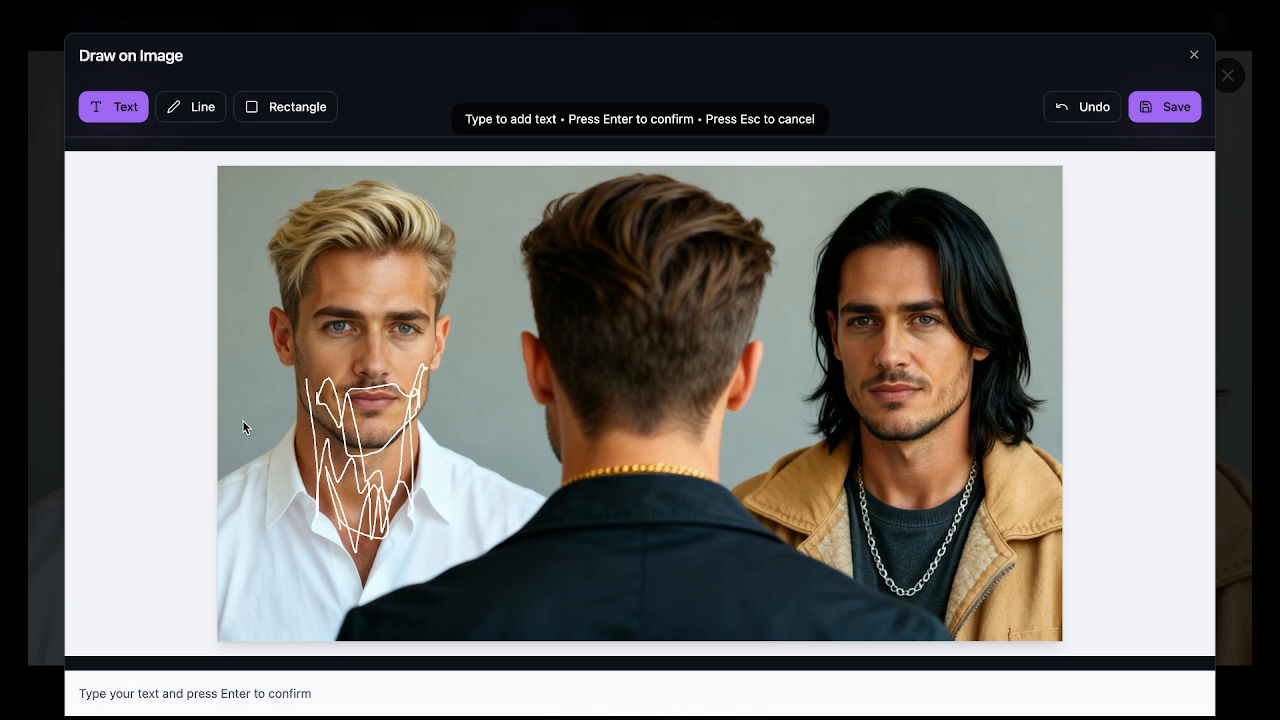
{"action": "type", "text": "giant beard"}
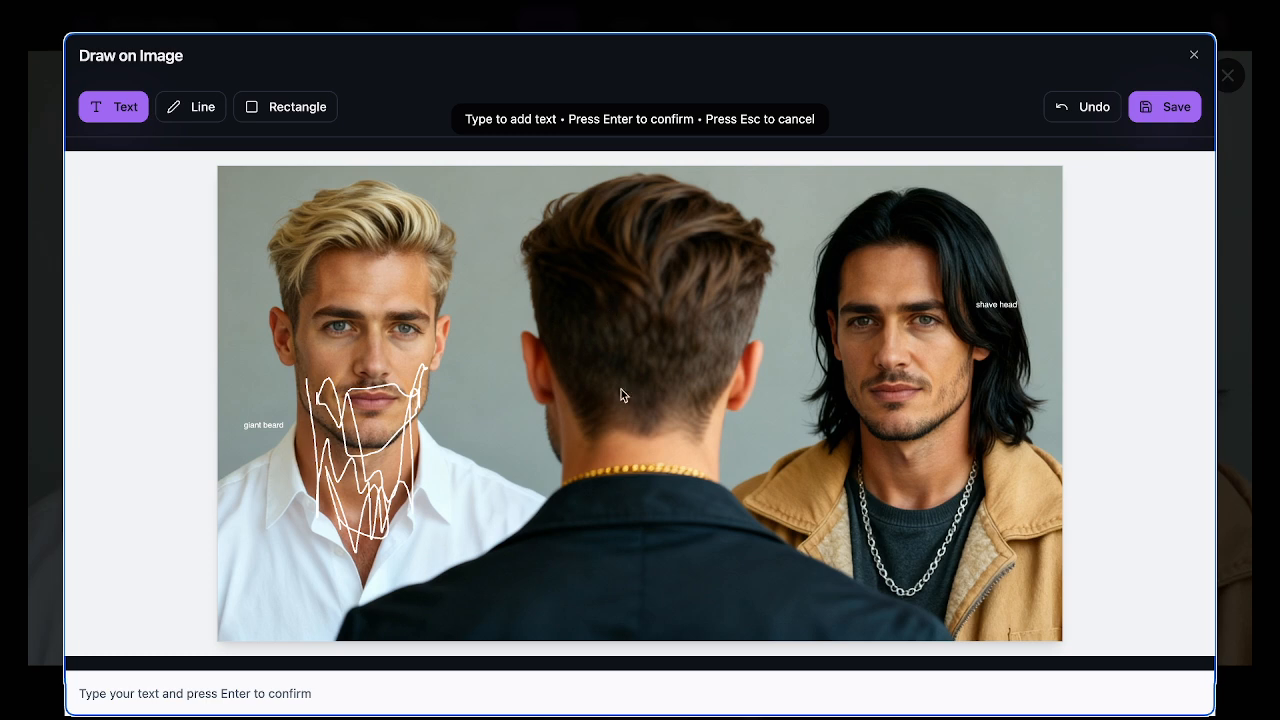
{"action": "type", "text": "make it a robot head"}
{"action": "left_click", "coordinate": [1152, 108]}
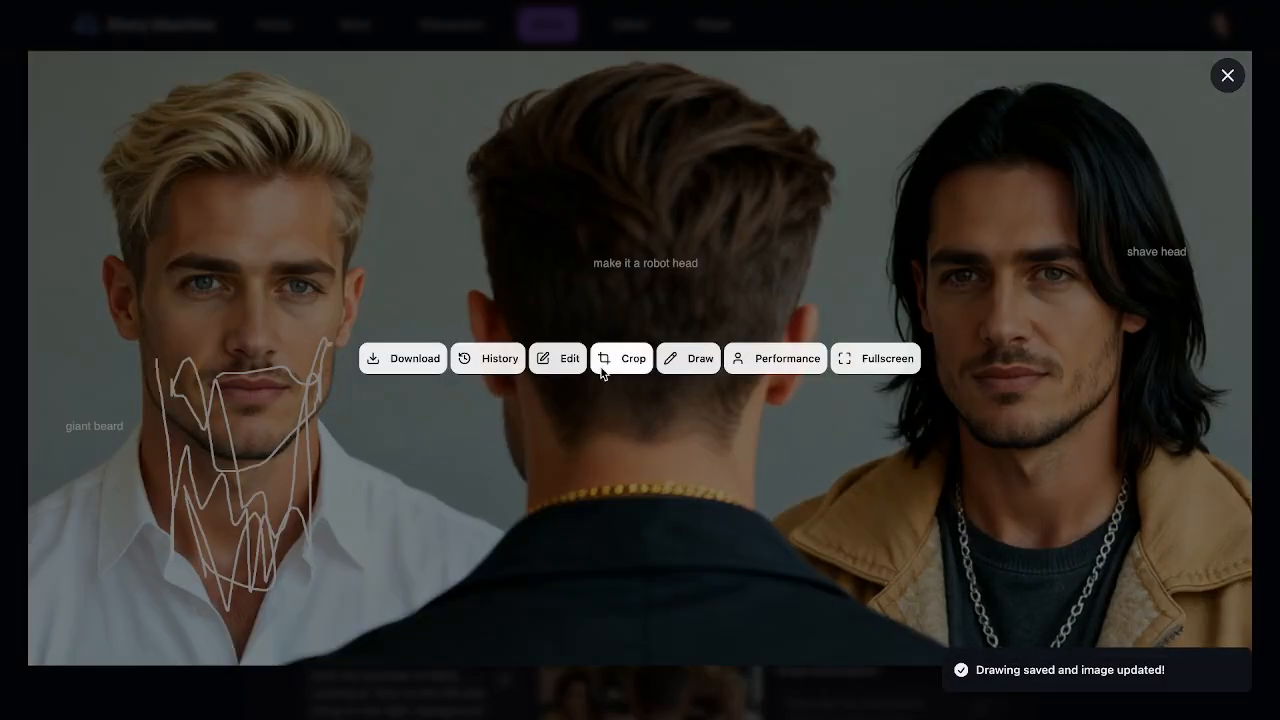
Start an edit of shot #1's image with the prompt "Take the white text and drawings on the image, and do the edits in place".
{"action": "left_click", "coordinate": [551, 362]}
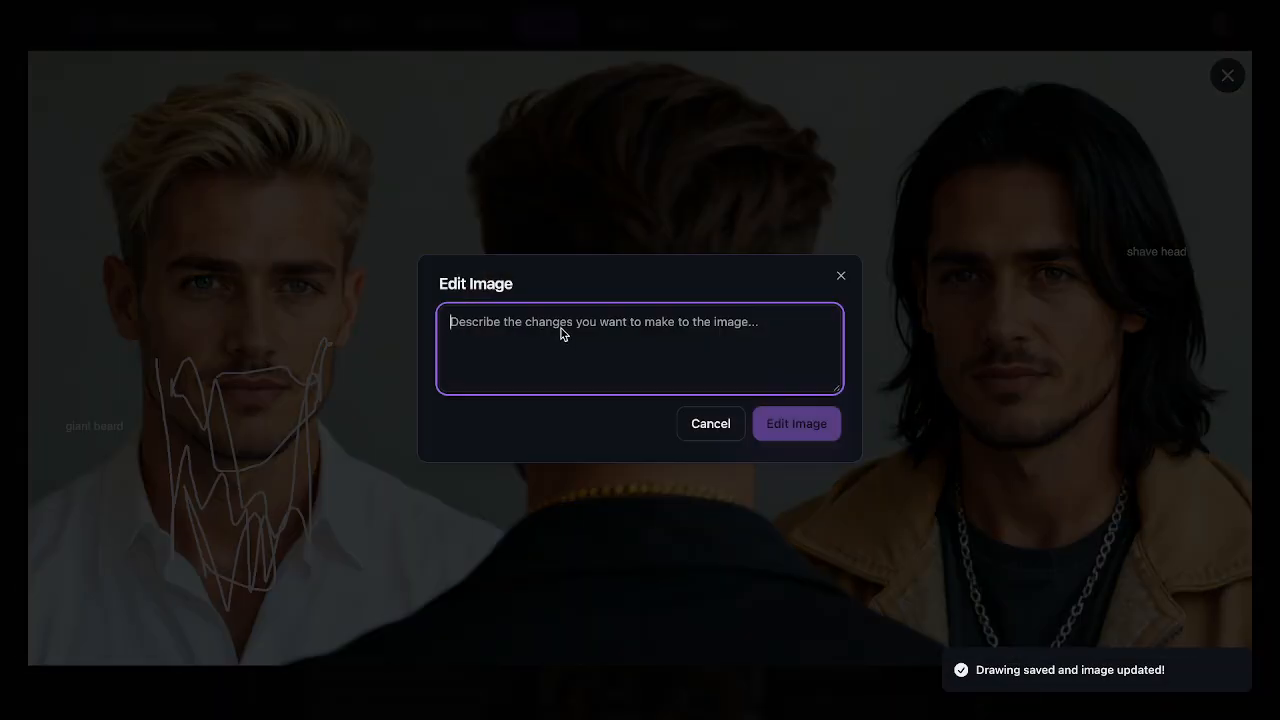
{"action": "type", "text": "Take th e"}
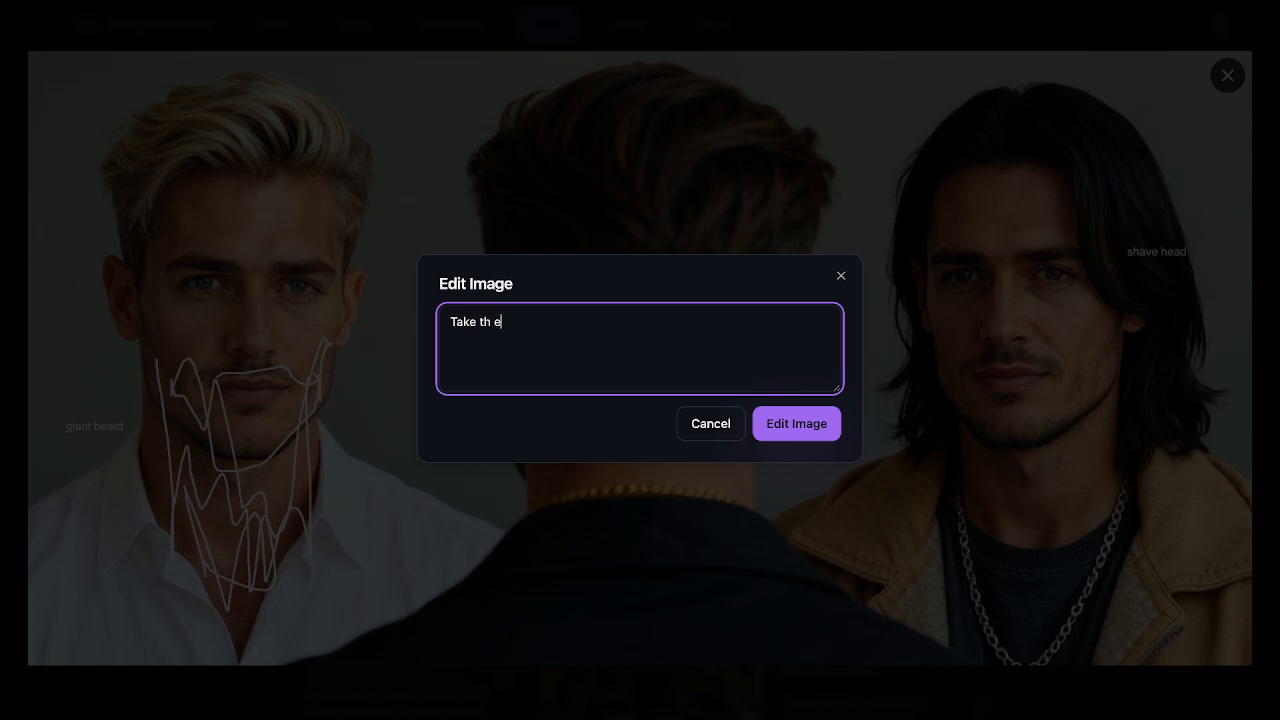
{"action": "type", "text": " white text and drawings on the image"}
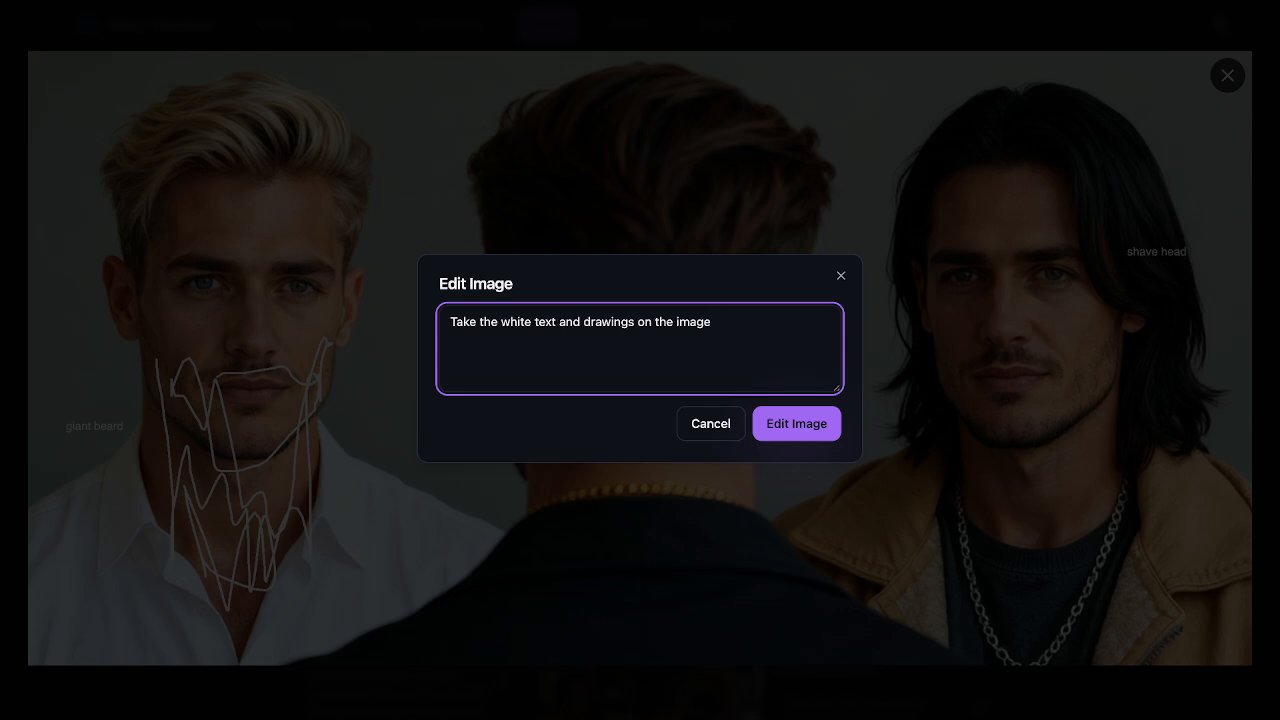
{"action": "type", "text": ", and do the edits in place"}
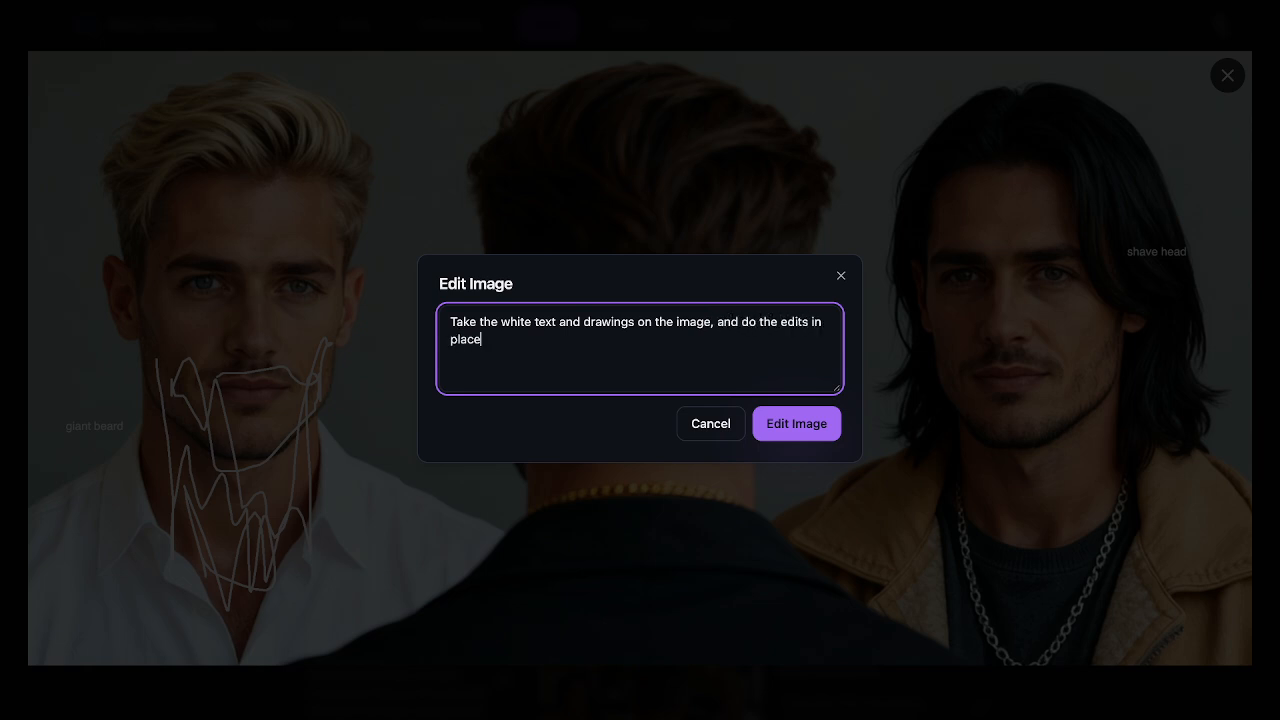
Extend the edit prompt with the sentence "Remove white text and drawings from the edited image." and run the edit on shot #1's image.
{"action": "type", "text": ".  Change t"}
{"action": "key", "text": "BackSpace"}
{"action": "key", "text": "BackSpace"}
{"action": "key", "text": "BackSpace"}
{"action": "key", "text": "BackSpace"}
{"action": "key", "text": "BackSpace"}
{"action": "key", "text": "BackSpace"}
{"action": "key", "text": "BackSpace"}
{"action": "key", "text": "BackSpace"}
{"action": "key", "text": "BackSpace"}
{"action": "type", "text": "Remove white text and drawings"}
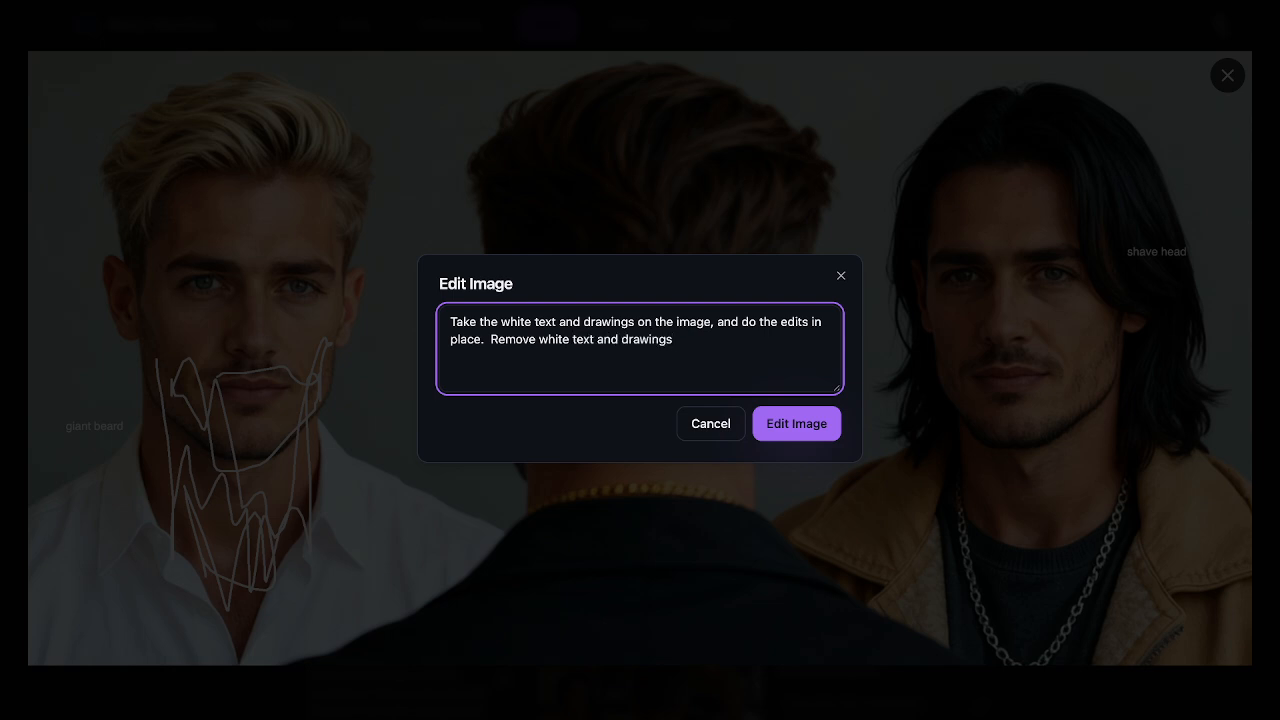
{"action": "type", "text": " from the edited image."}
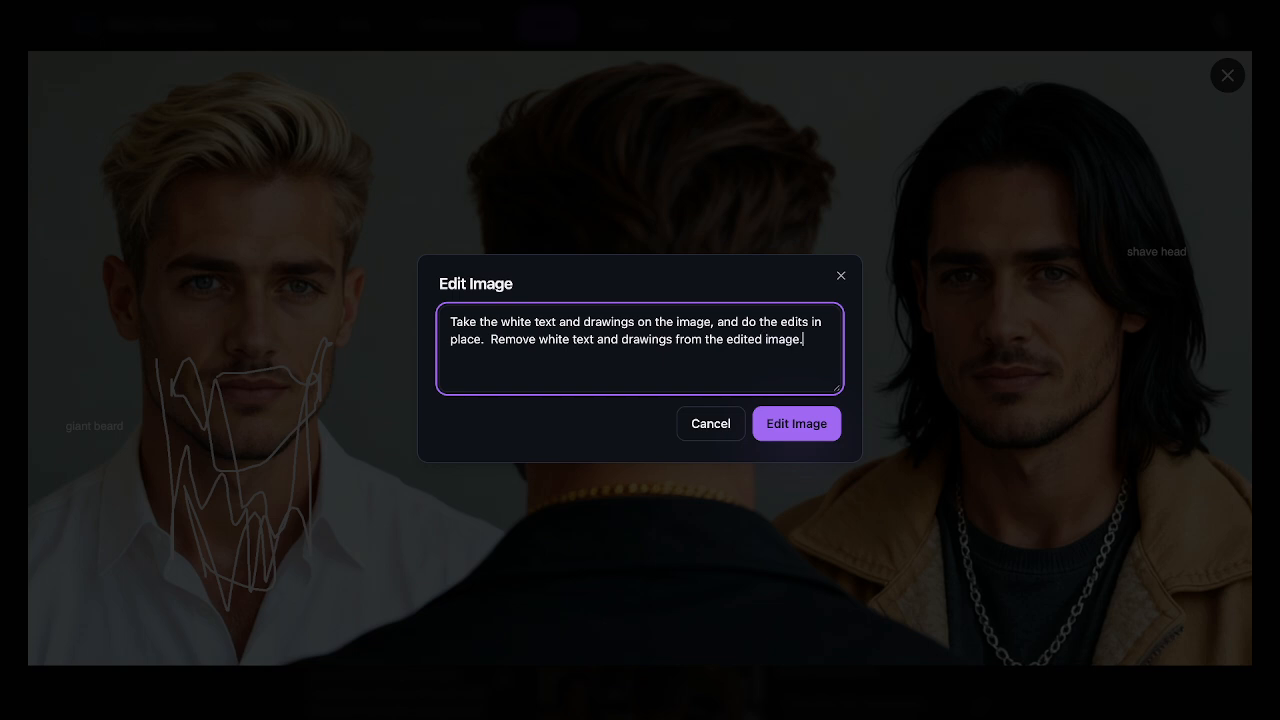
{"action": "left_click", "coordinate": [820, 423]}
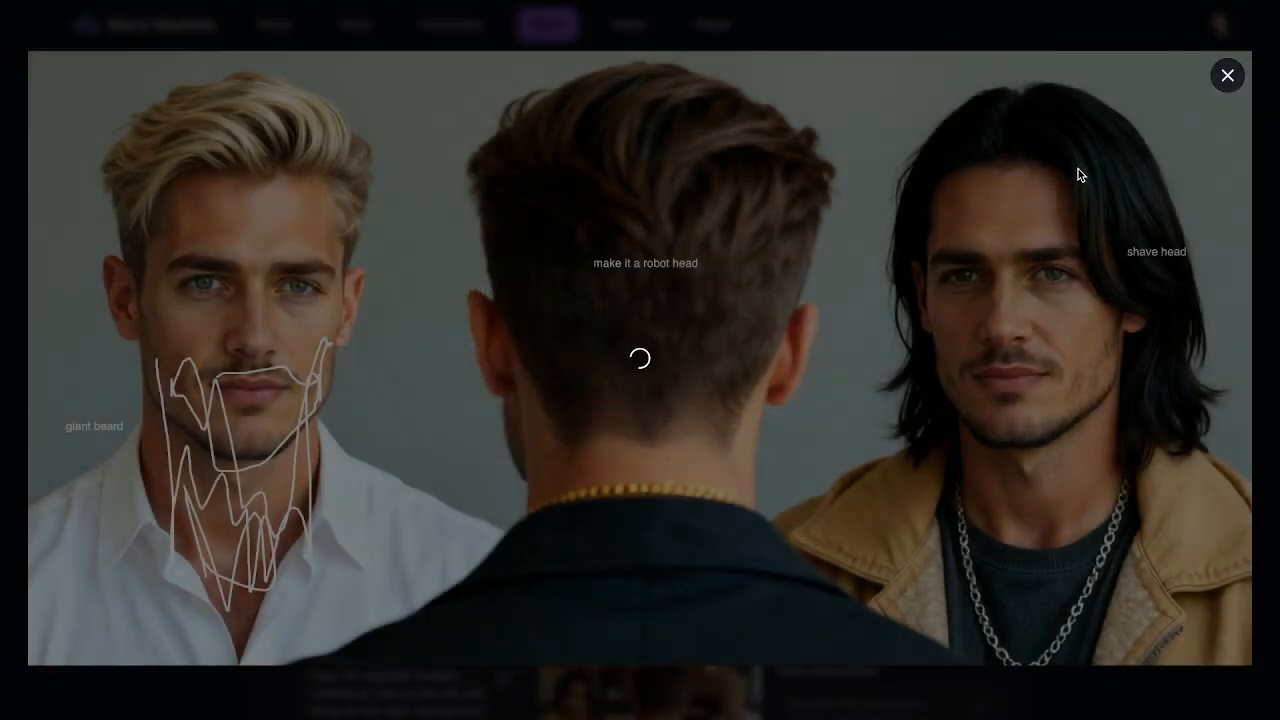
Close shot #1's enlarged image and regenerate the image of shot #2.
{"action": "left_click", "coordinate": [1229, 77]}
{"action": "scroll", "coordinate": [675, 270], "scroll_direction": "down", "scroll_amount": 4}
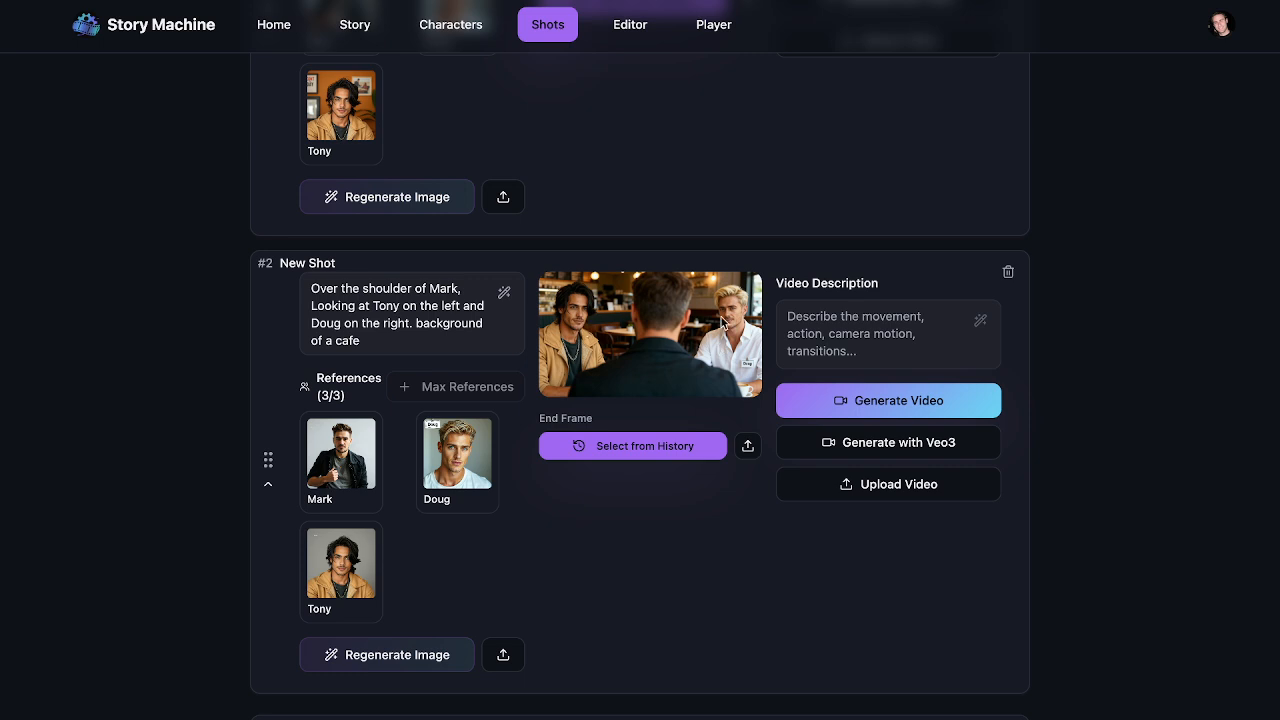
{"action": "left_click", "coordinate": [376, 655]}
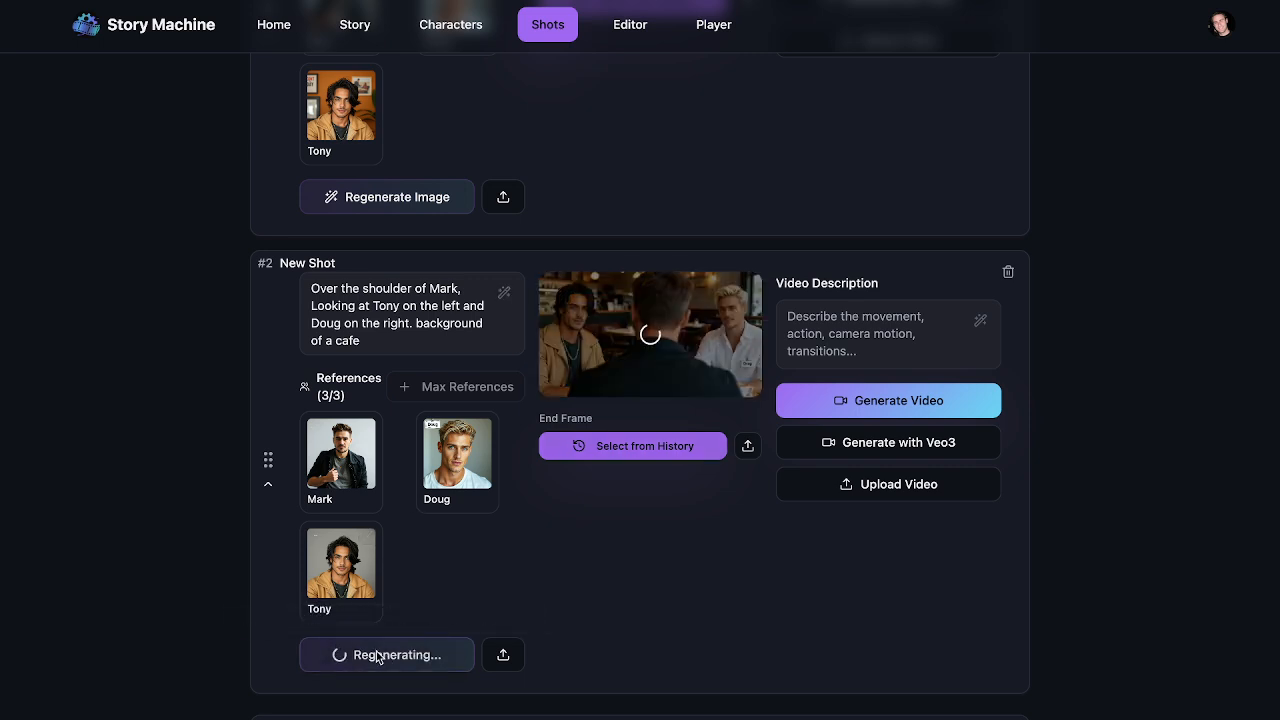
Check both shots while their images are processing and add an empty third shot manually.
{"action": "scroll", "coordinate": [672, 615], "scroll_direction": "down", "scroll_amount": 1}
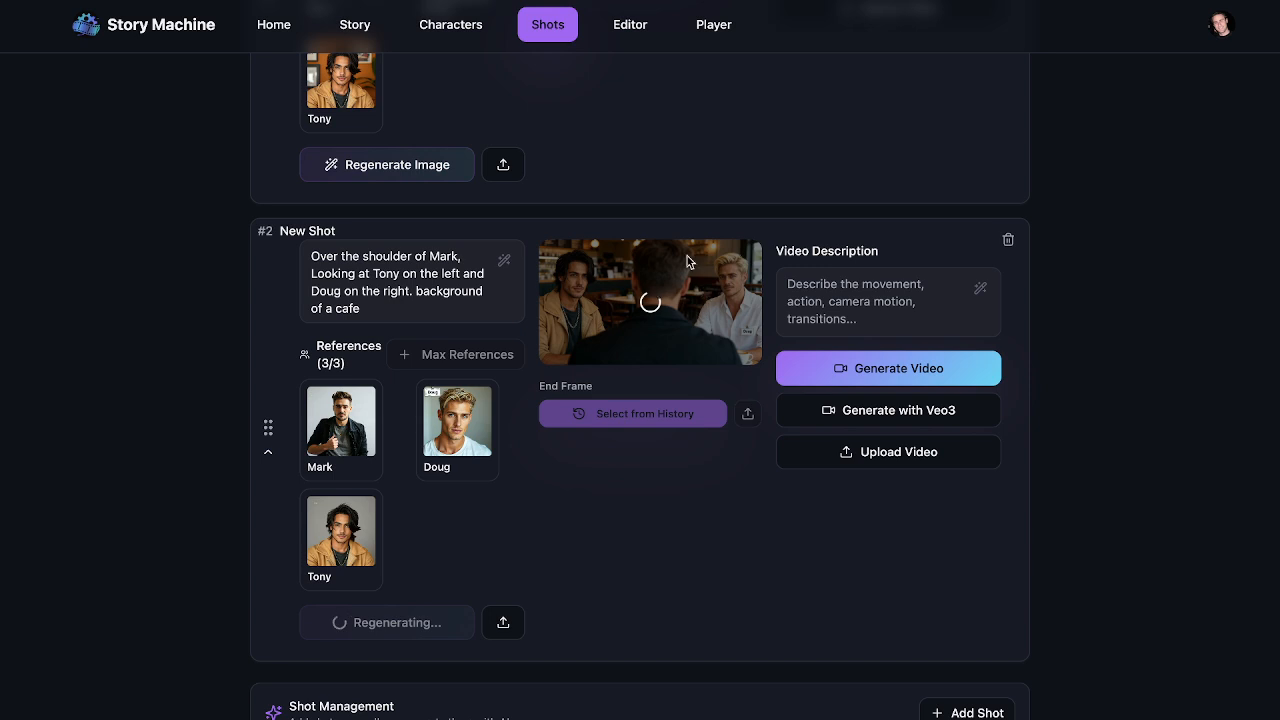
{"action": "scroll", "coordinate": [717, 569], "scroll_direction": "down", "scroll_amount": 1}
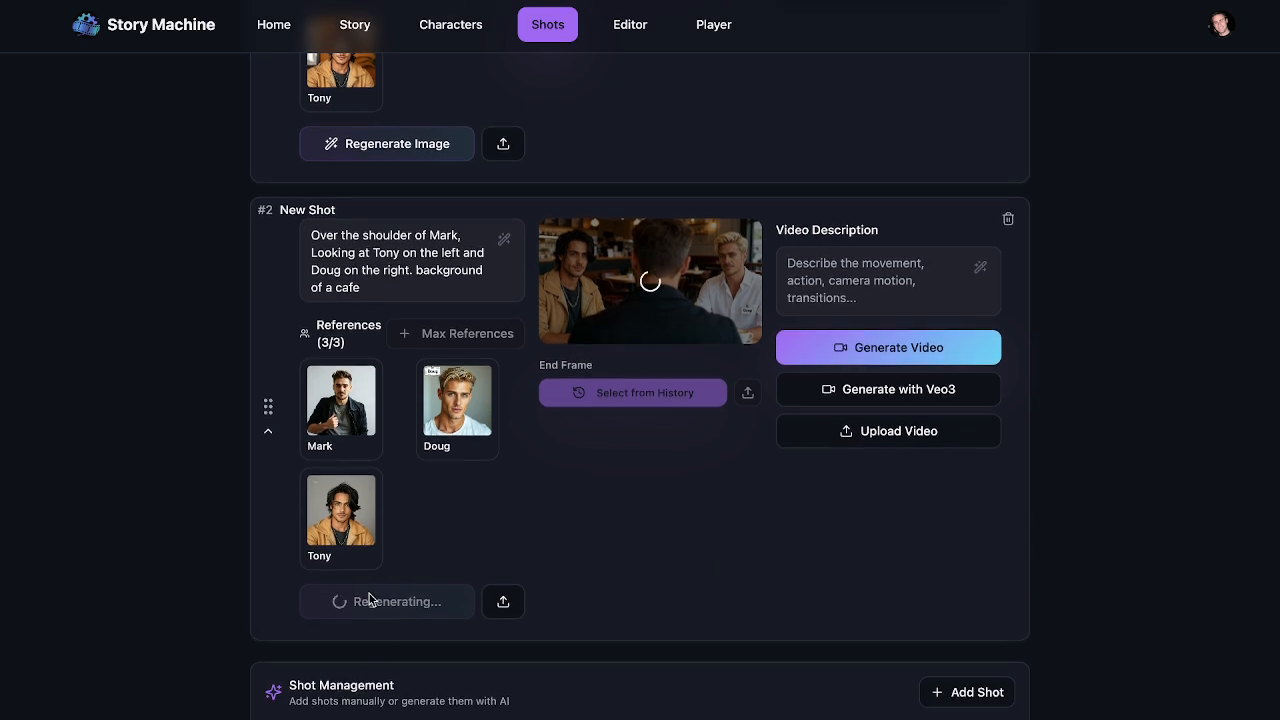
{"action": "scroll", "coordinate": [672, 455], "scroll_direction": "down", "scroll_amount": 4}
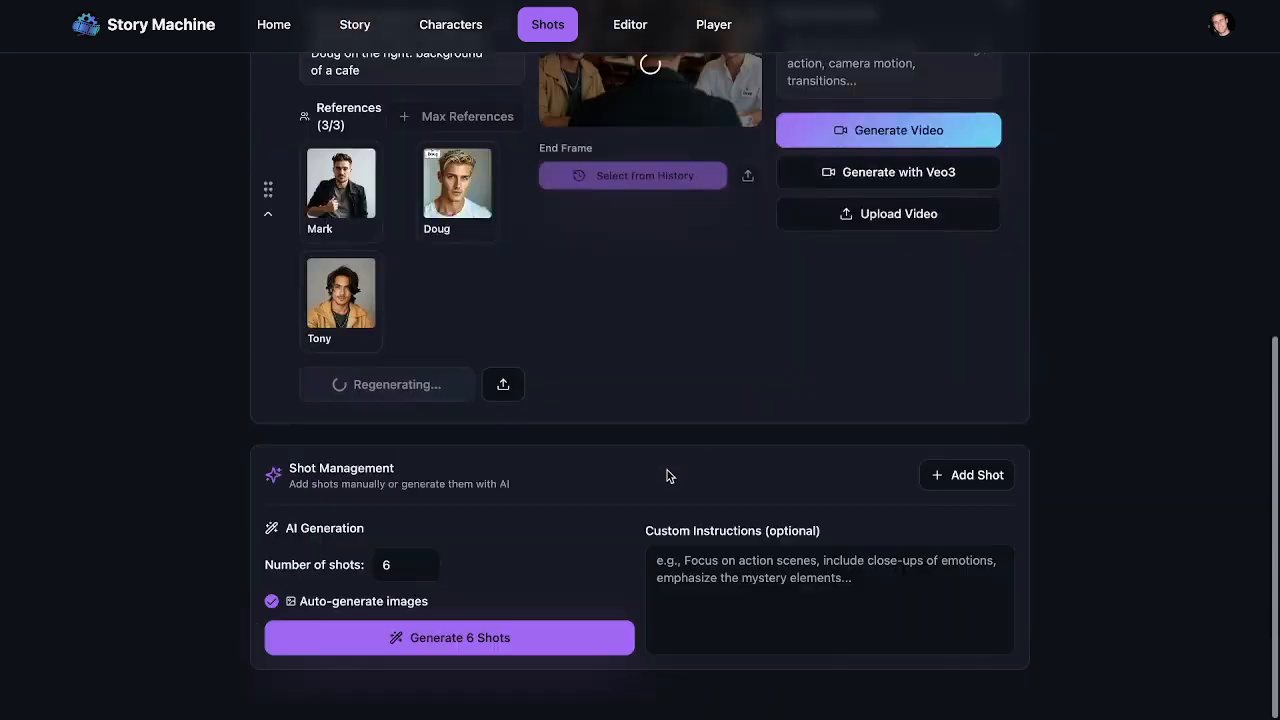
{"action": "scroll", "coordinate": [667, 475], "scroll_direction": "up", "scroll_amount": 10}
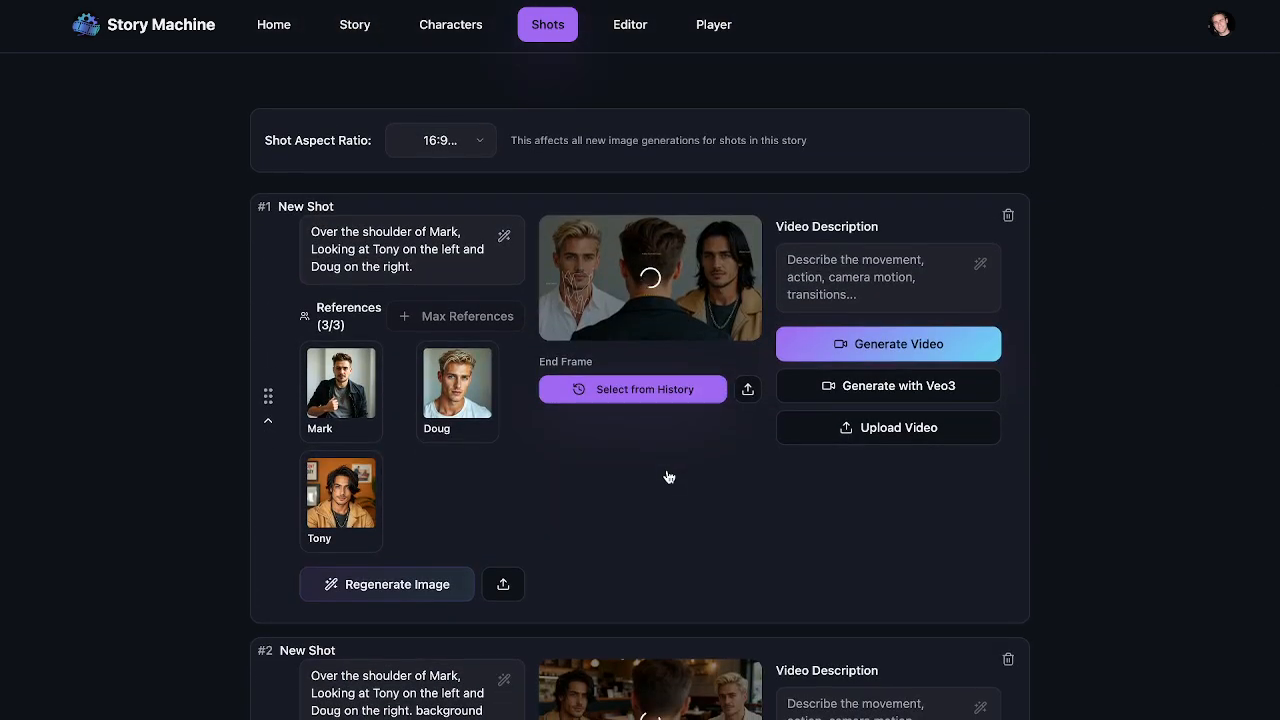
{"action": "scroll", "coordinate": [669, 477], "scroll_direction": "down", "scroll_amount": 1}
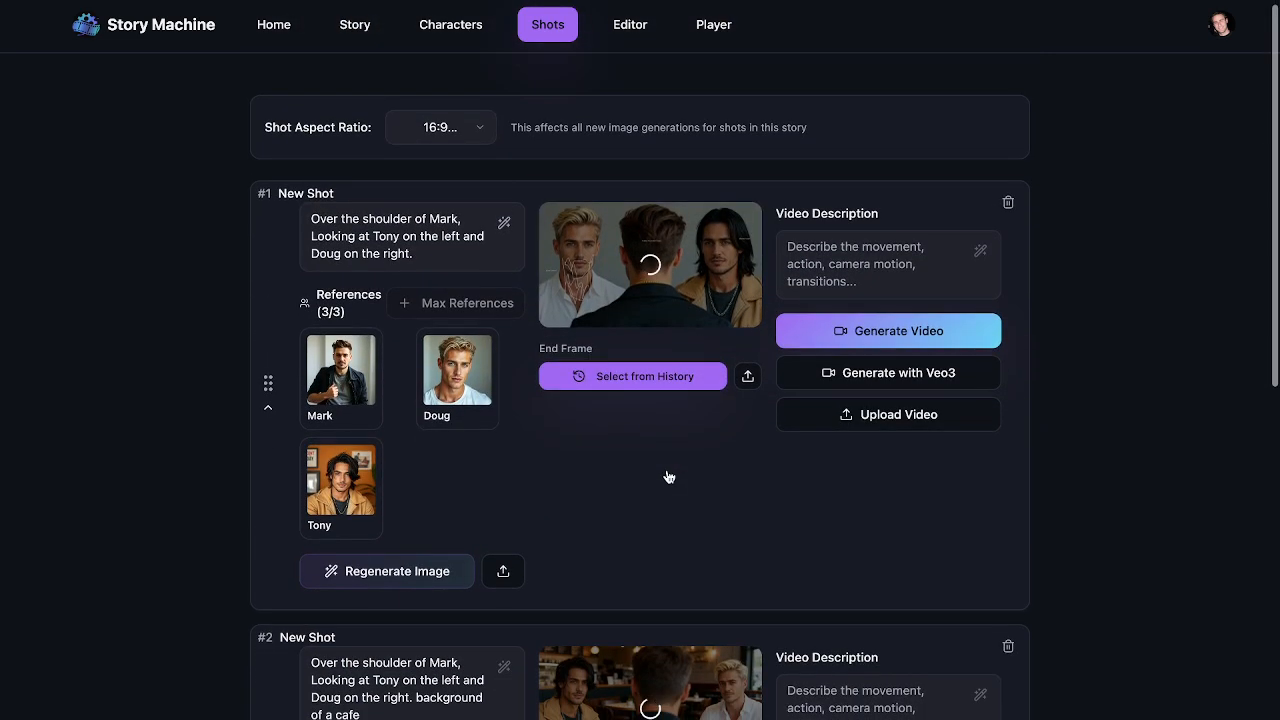
{"action": "scroll", "coordinate": [669, 477], "scroll_direction": "down", "scroll_amount": 8}
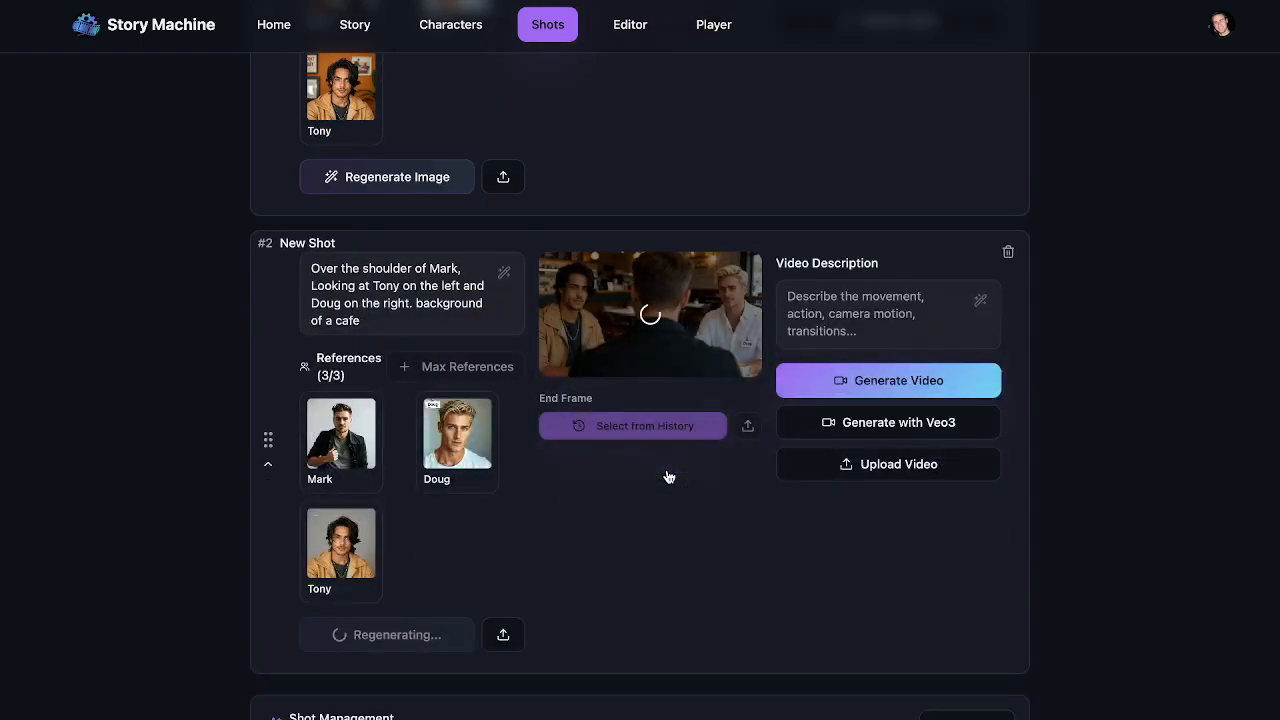
{"action": "scroll", "coordinate": [667, 474], "scroll_direction": "down", "scroll_amount": 5}
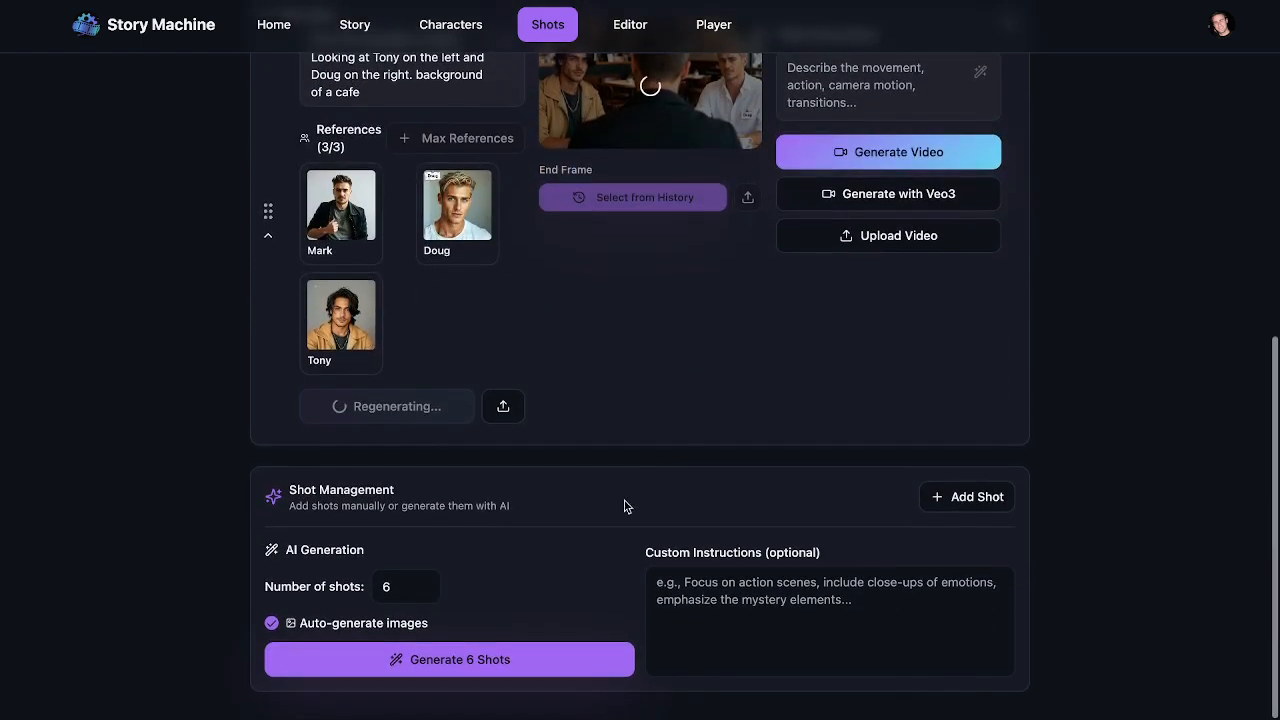
{"action": "left_click", "coordinate": [984, 496]}
Add the dark-haired man in the black jacket and the blond man as character references for shot #3.
{"action": "scroll", "coordinate": [836, 481], "scroll_direction": "down", "scroll_amount": 6}
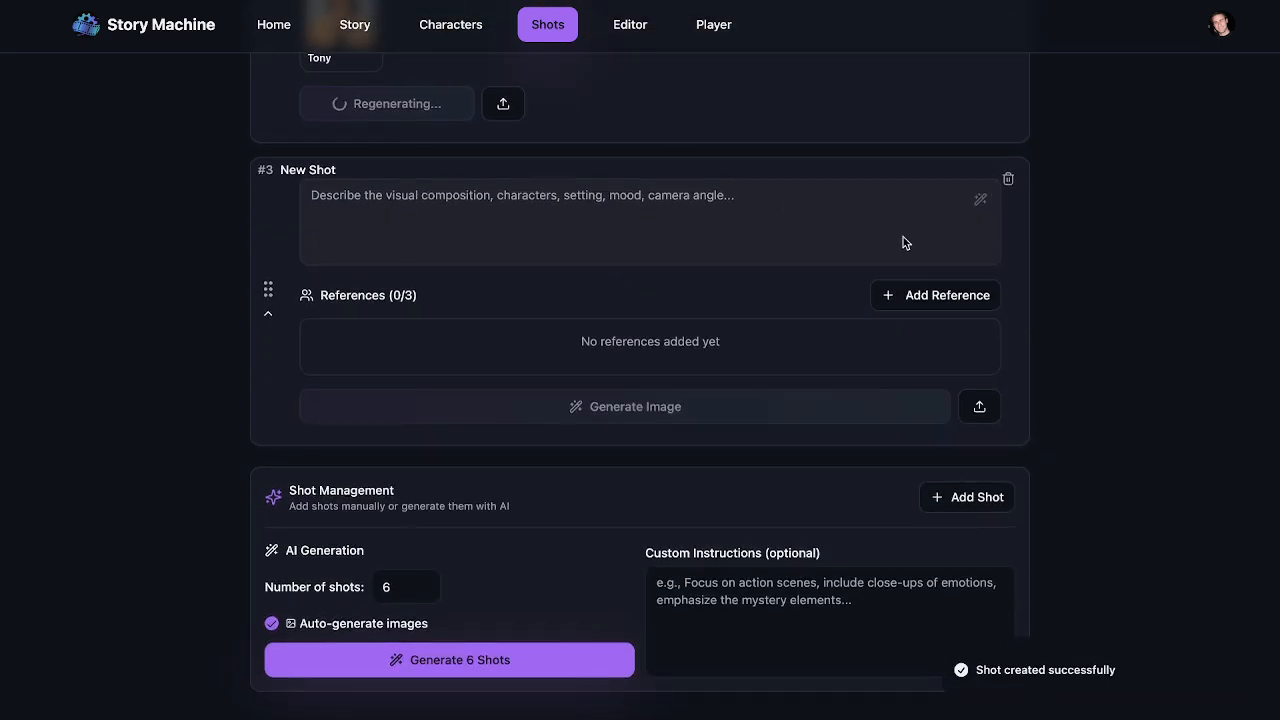
{"action": "left_click", "coordinate": [941, 298]}
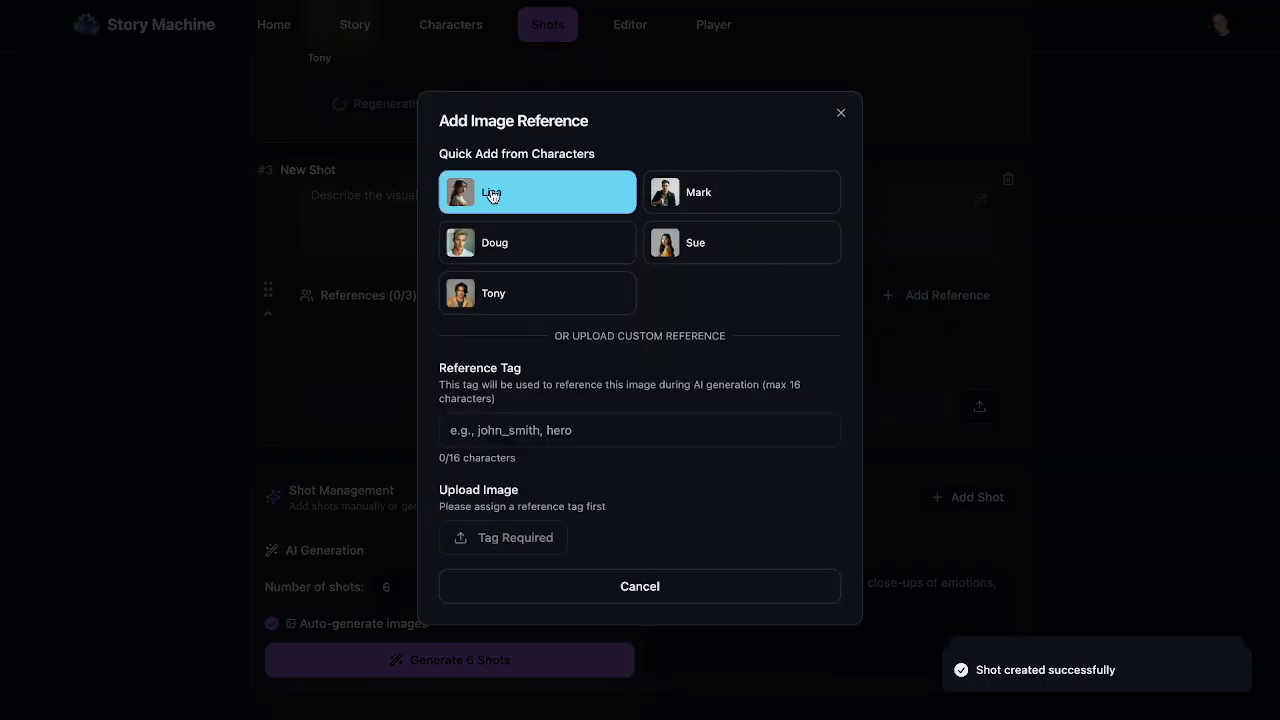
{"action": "left_click", "coordinate": [695, 193]}
{"action": "left_click", "coordinate": [963, 296]}
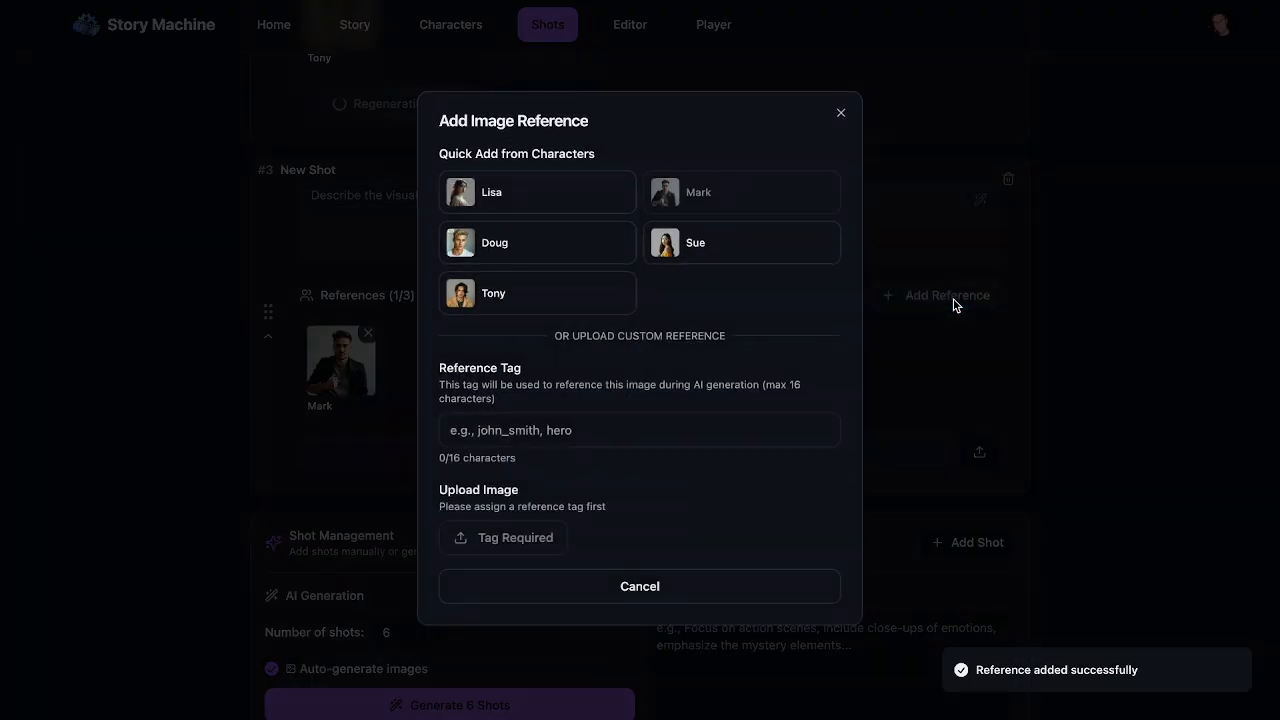
{"action": "left_click", "coordinate": [483, 238]}
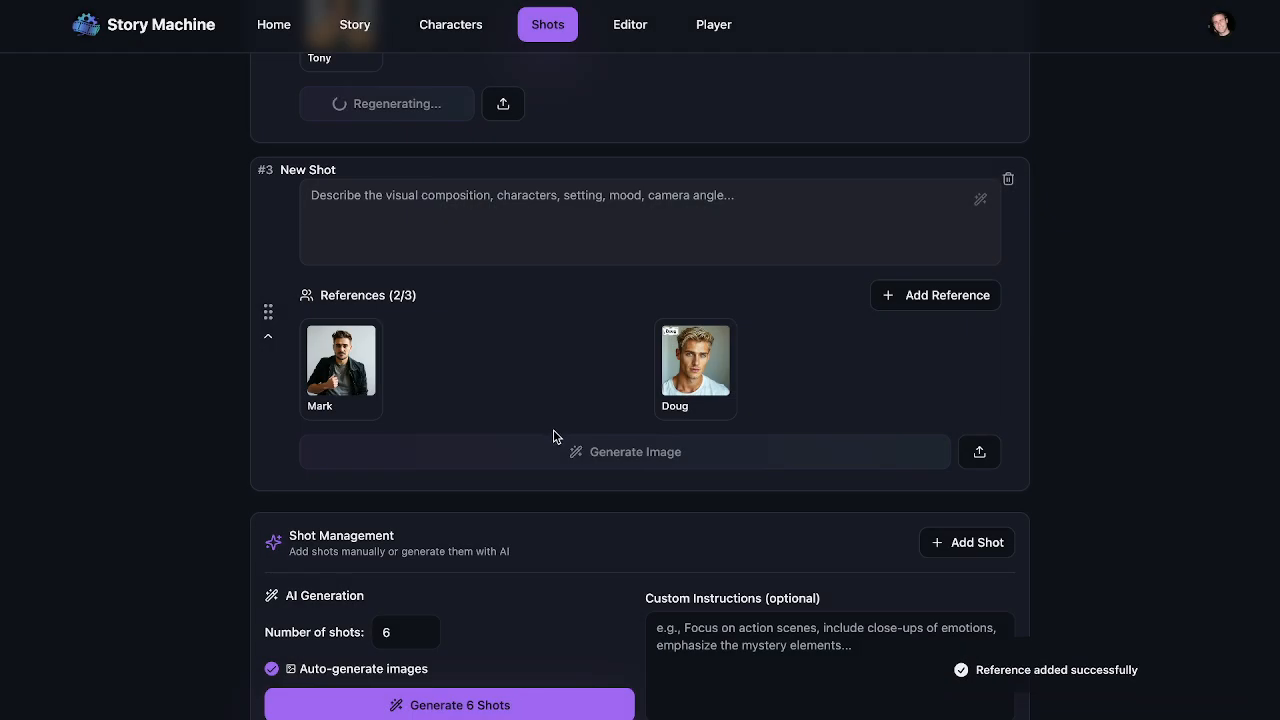
Describe shot #3 as its two referenced characters shaking hands and generate the shot's image.
{"action": "left_click", "coordinate": [441, 213]}
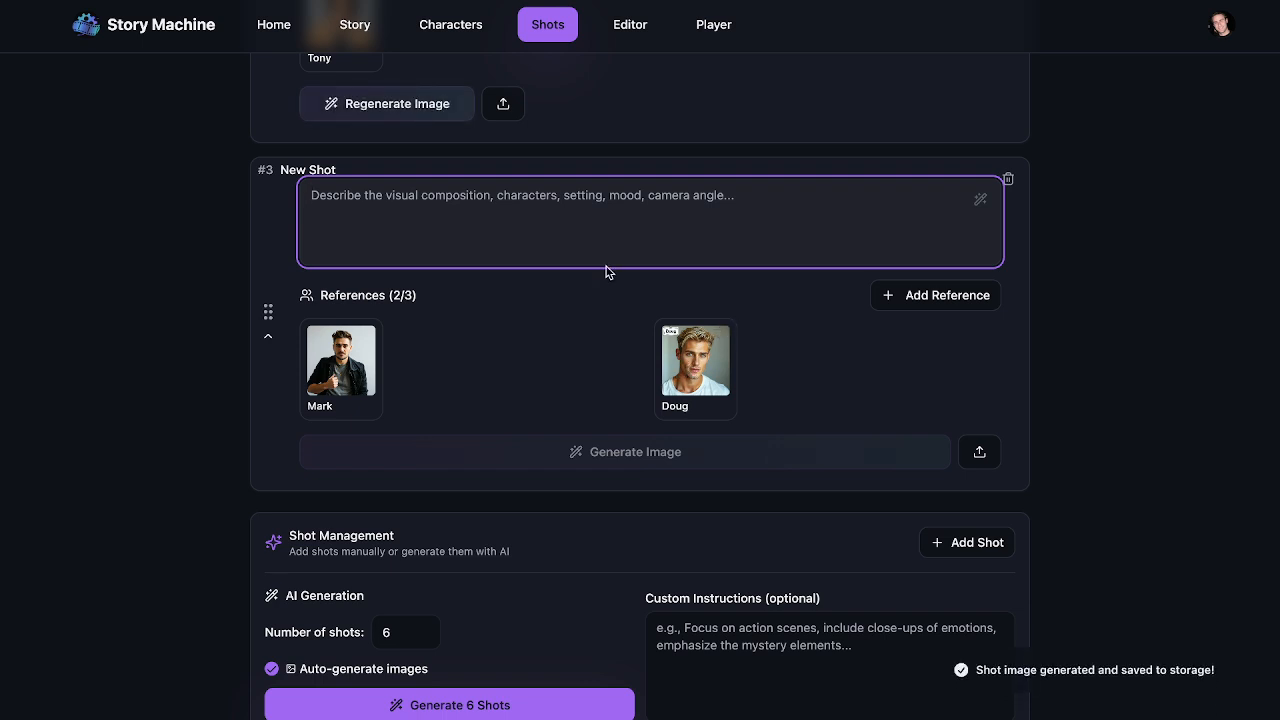
{"action": "type", "text": "Mark a"}
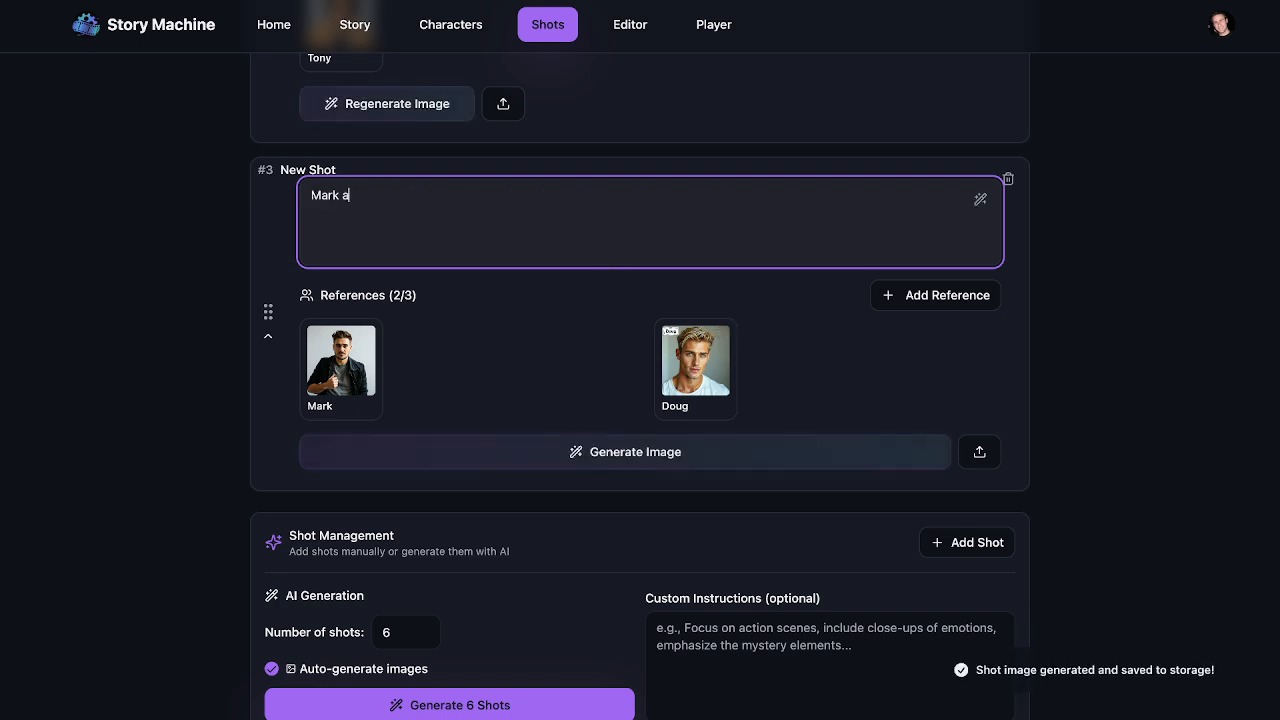
{"action": "type", "text": "nd Doug"}
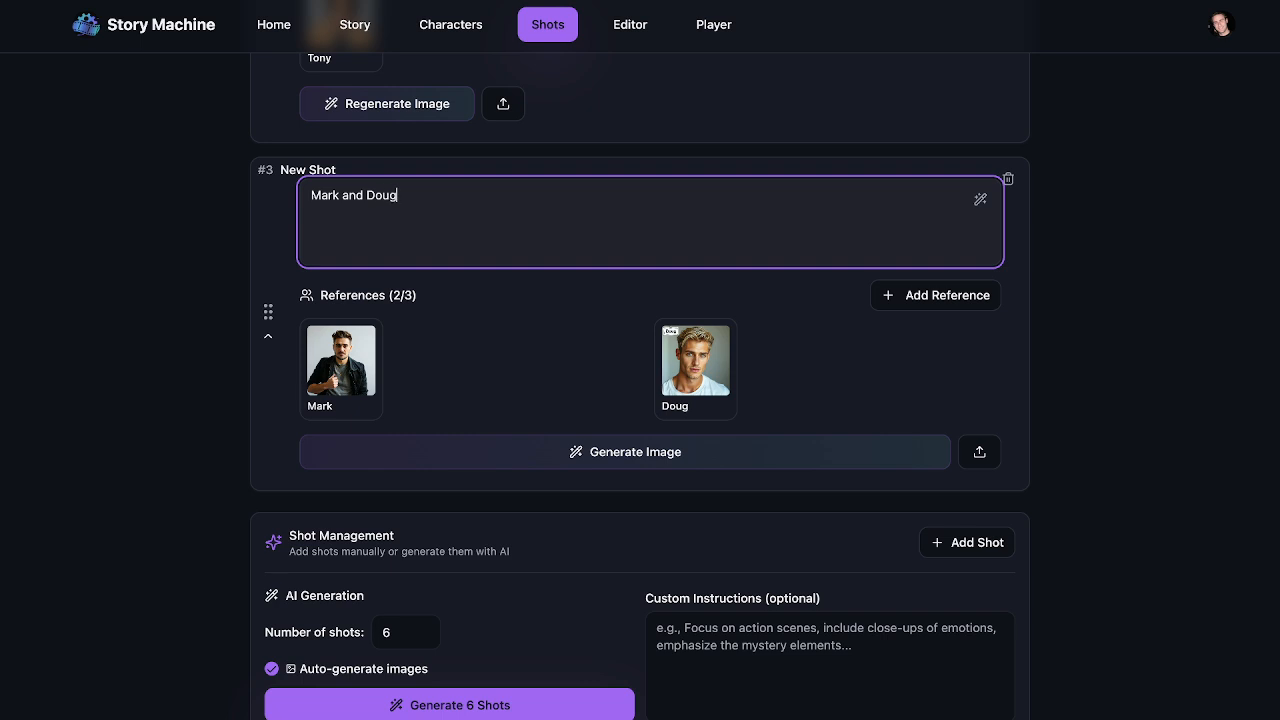
{"action": "type", "text": " shaking hands."}
{"action": "left_click", "coordinate": [725, 456]}
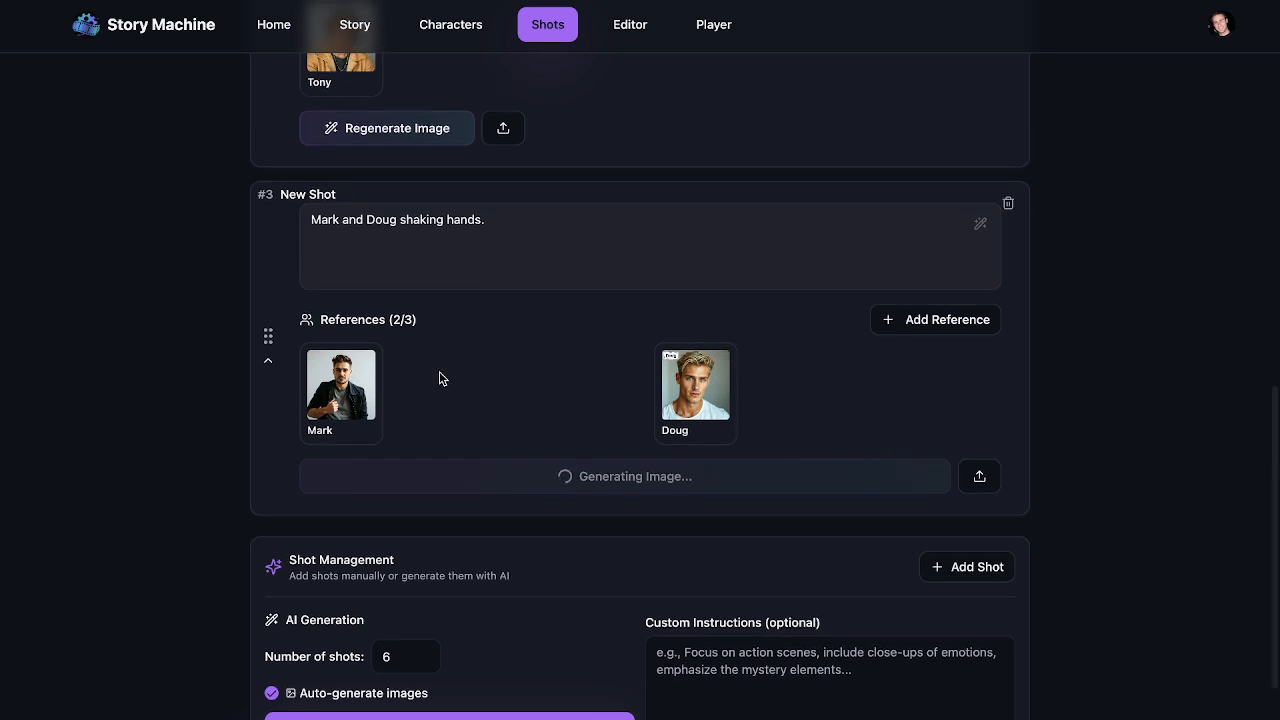
View shot #2's regenerated cafe image enlarged.
{"action": "scroll", "coordinate": [439, 378], "scroll_direction": "up", "scroll_amount": 6}
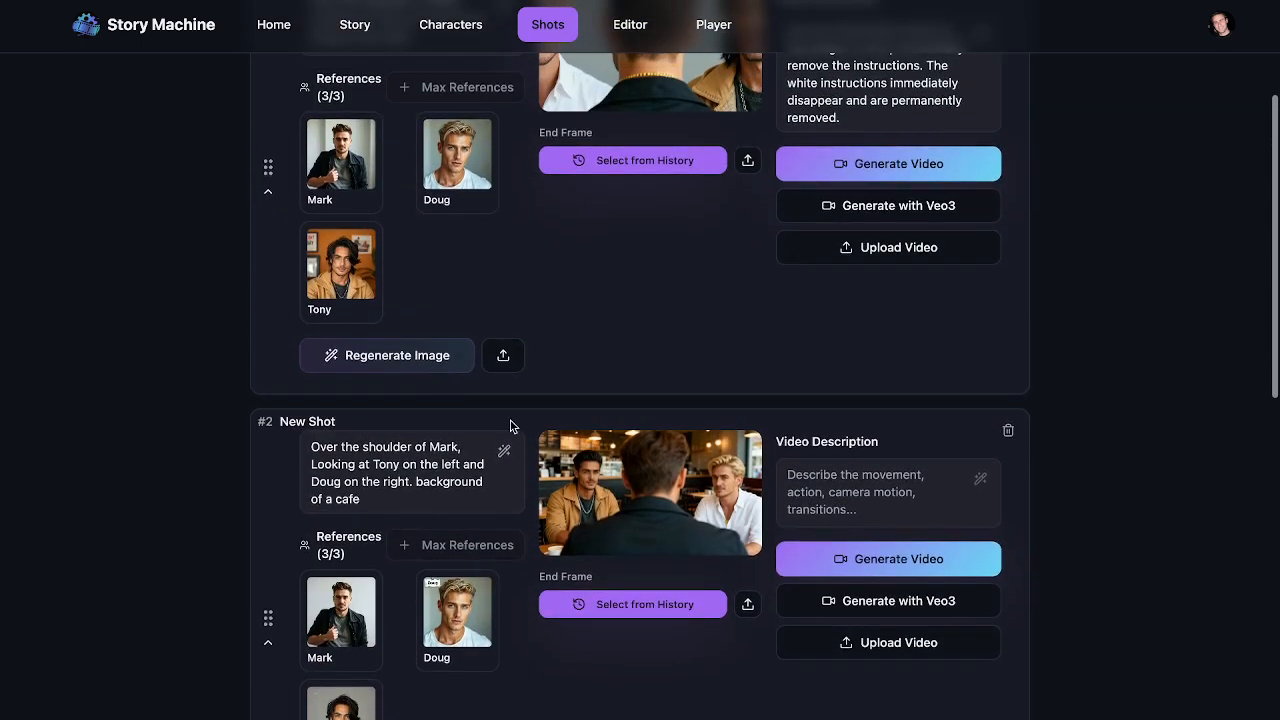
{"action": "left_click", "coordinate": [630, 480]}
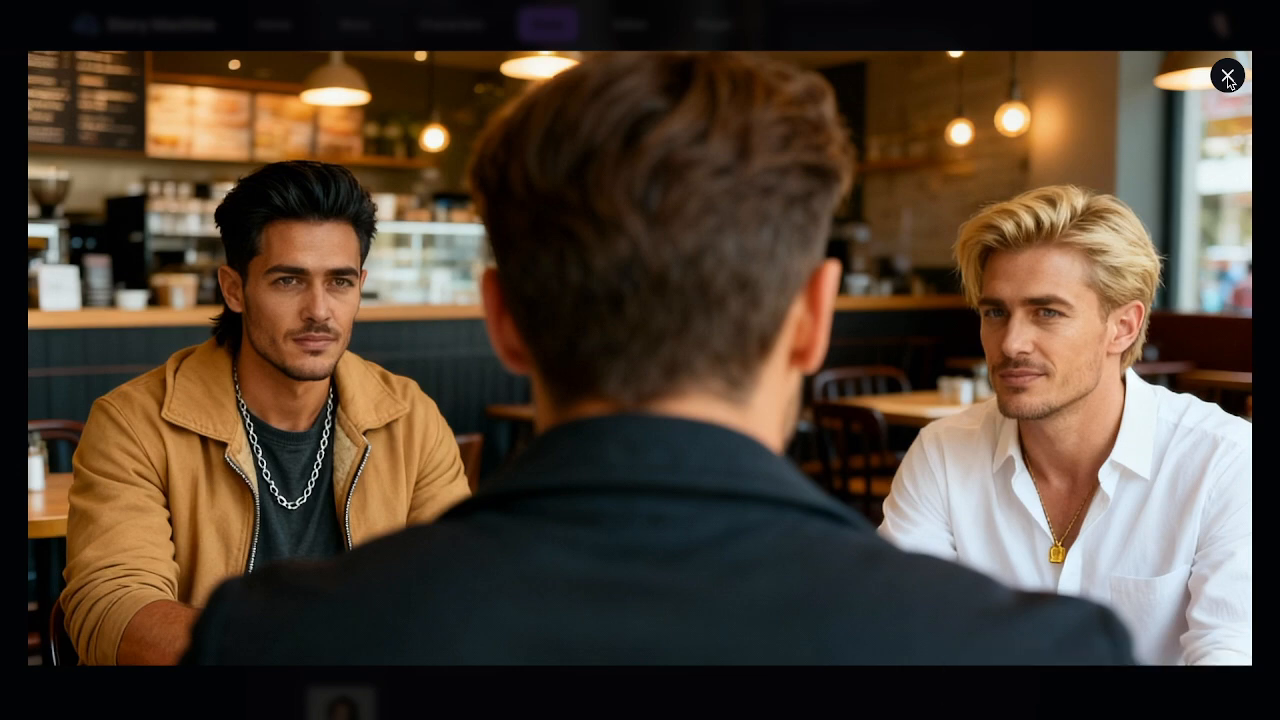
{"action": "mouse_move", "coordinate": [851, 183]}
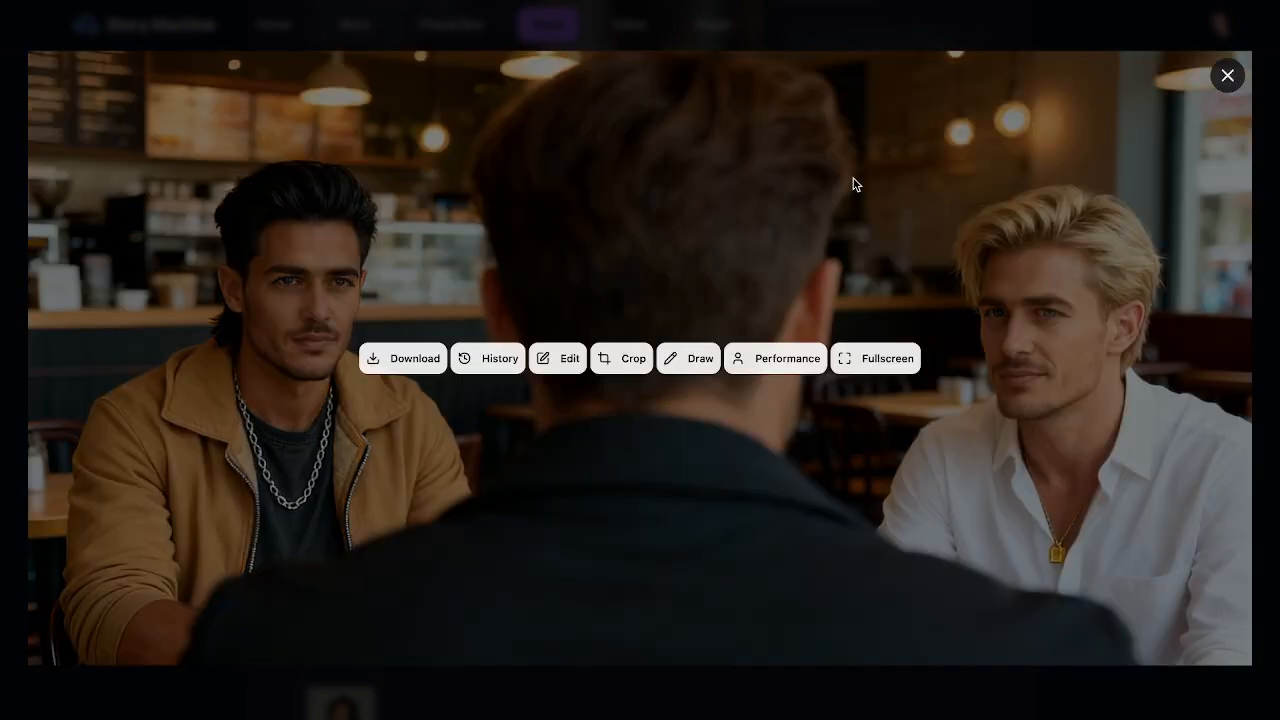
Open shot #2's image for drawing, try a short line at the blond man's jaw and undo it.
{"action": "left_click", "coordinate": [692, 360]}
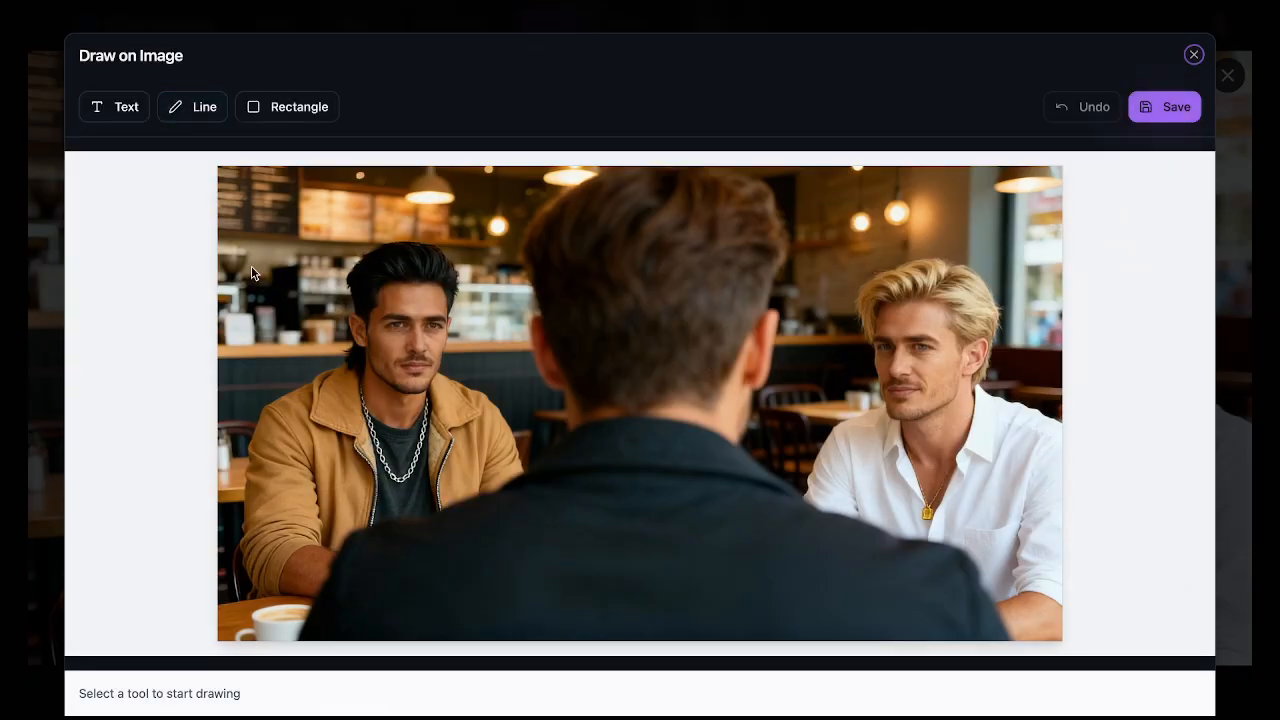
{"action": "left_click", "coordinate": [194, 112]}
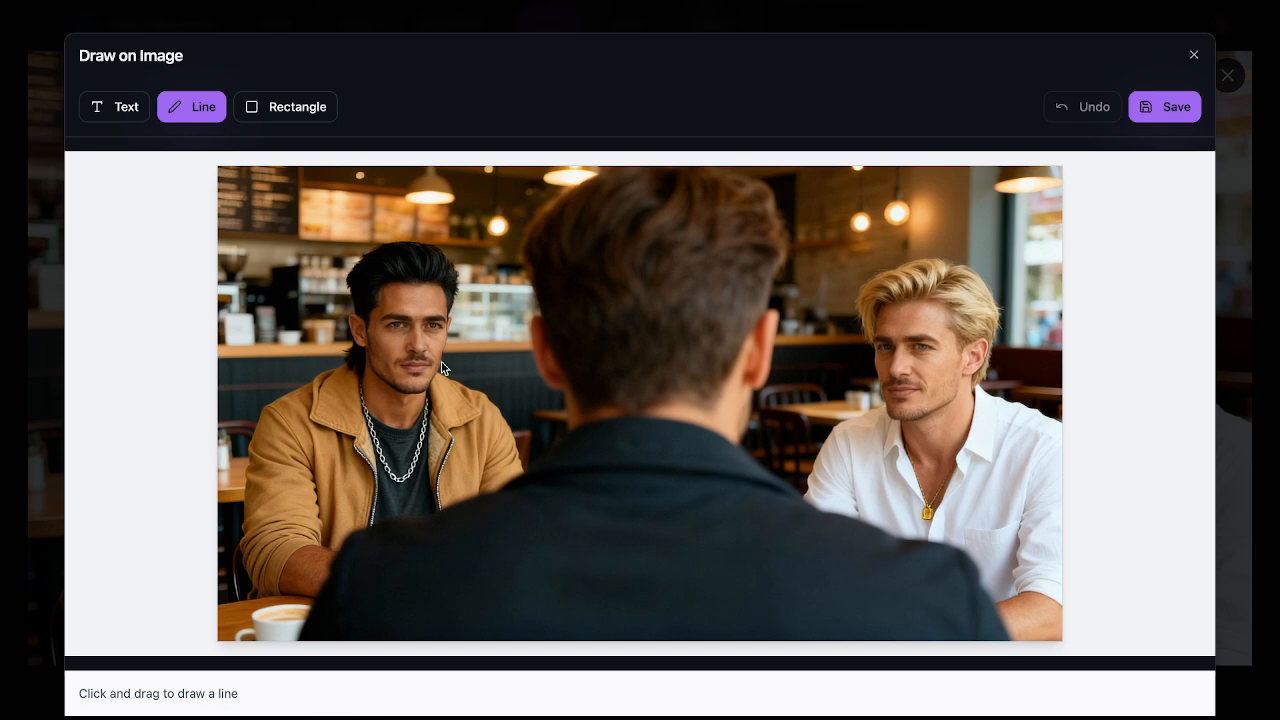
{"action": "left_click_drag", "start_coordinate": [945, 393], "coordinate": [945, 410]}
{"action": "key", "text": "super+z"}
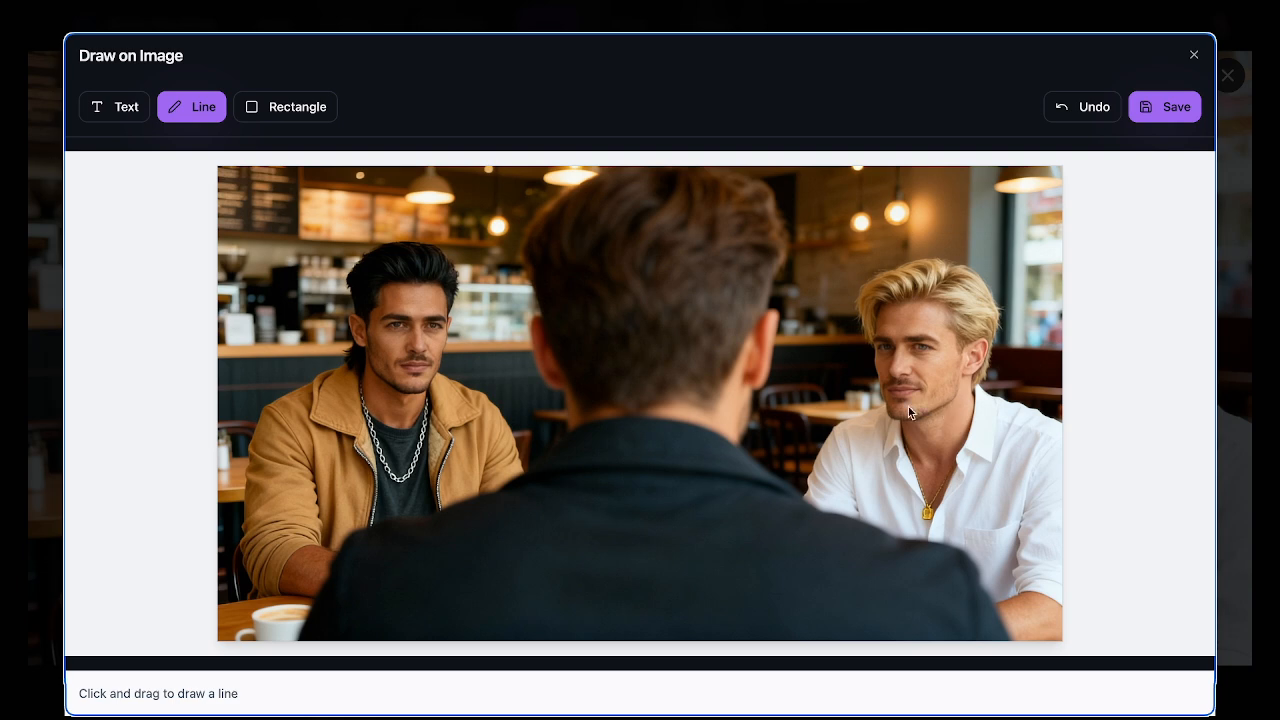
Try a text label at the blond man's jaw, undo it and leave the drawing editor without saving.
{"action": "left_click", "coordinate": [112, 106]}
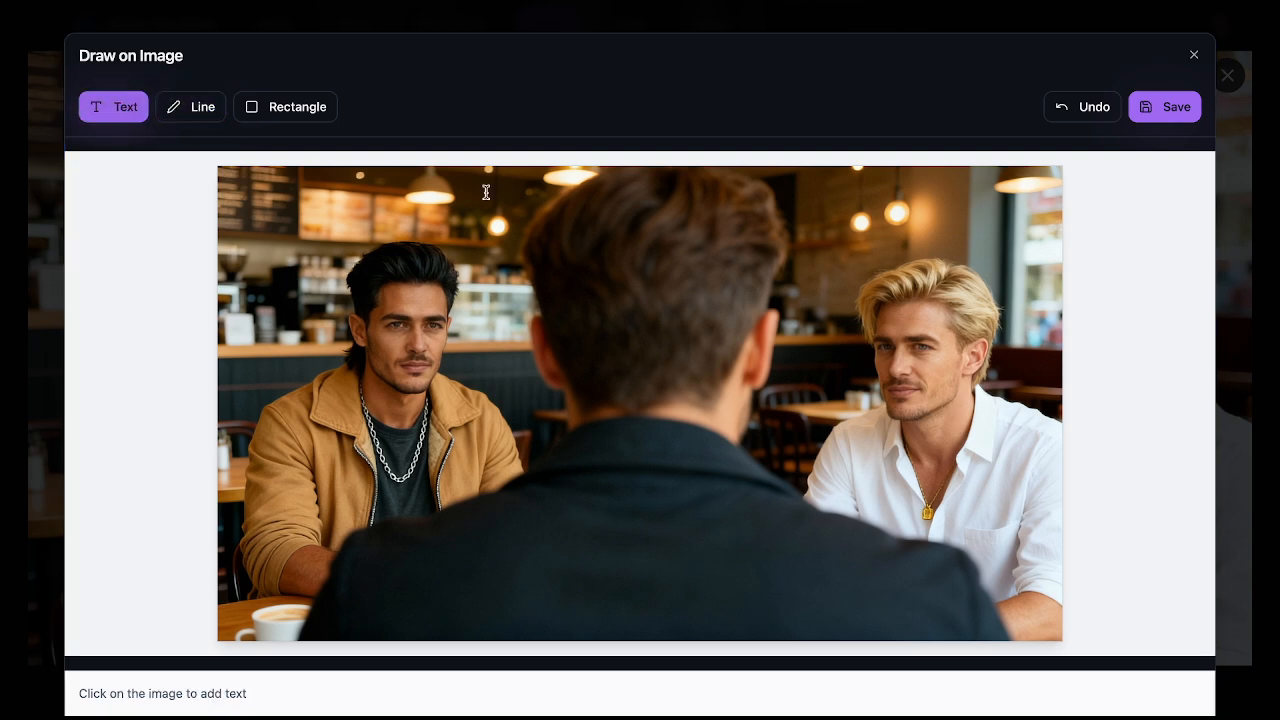
{"action": "left_click", "coordinate": [939, 392]}
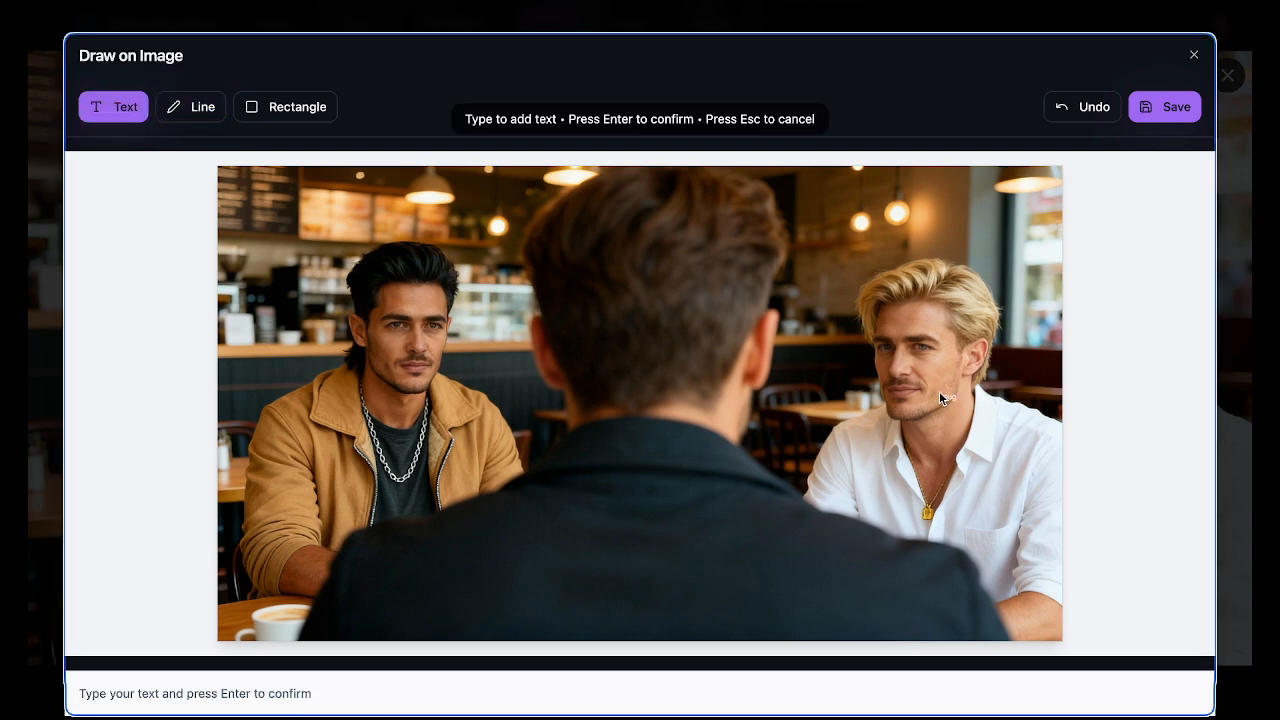
{"action": "key", "text": "Return"}
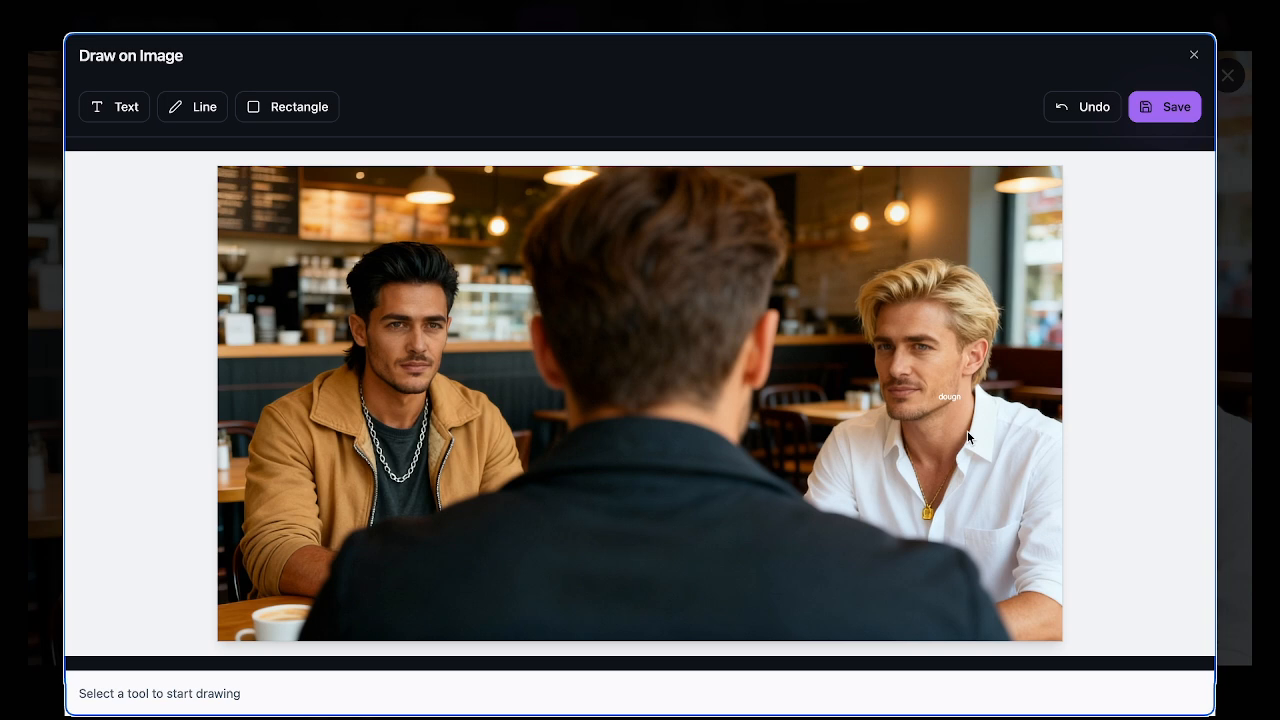
{"action": "left_click", "coordinate": [1083, 112]}
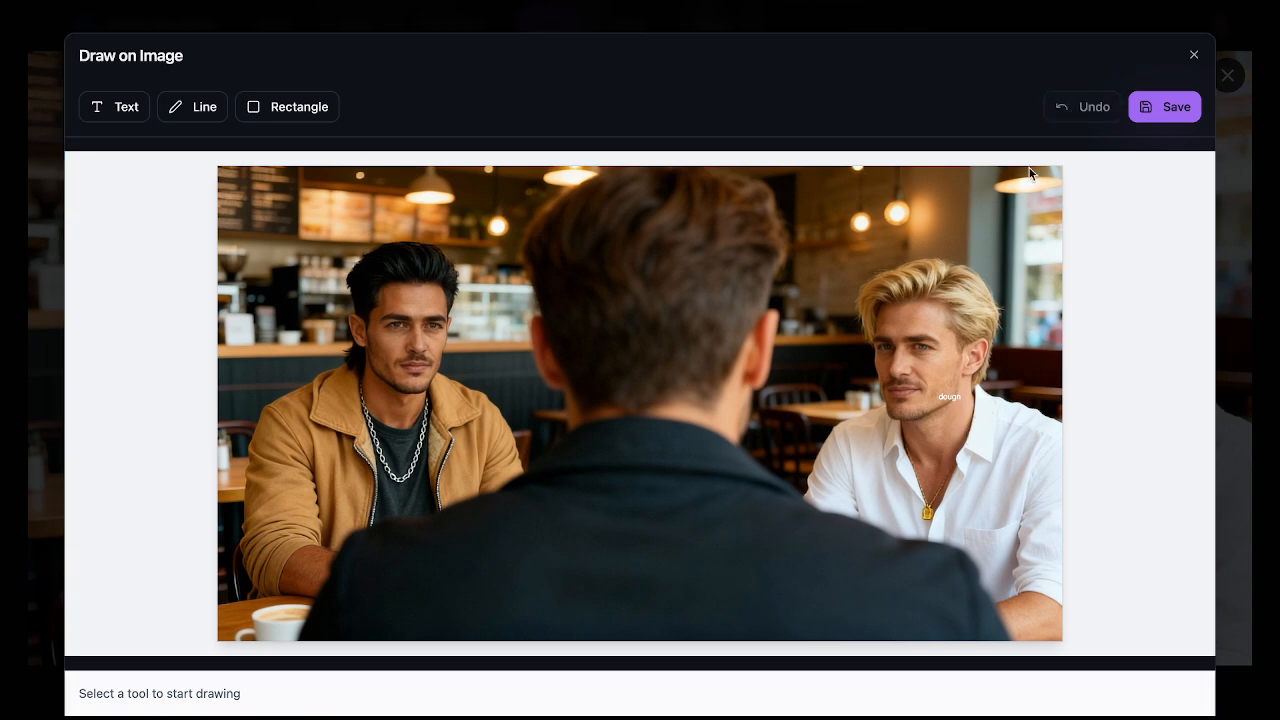
{"action": "left_click", "coordinate": [1194, 55]}
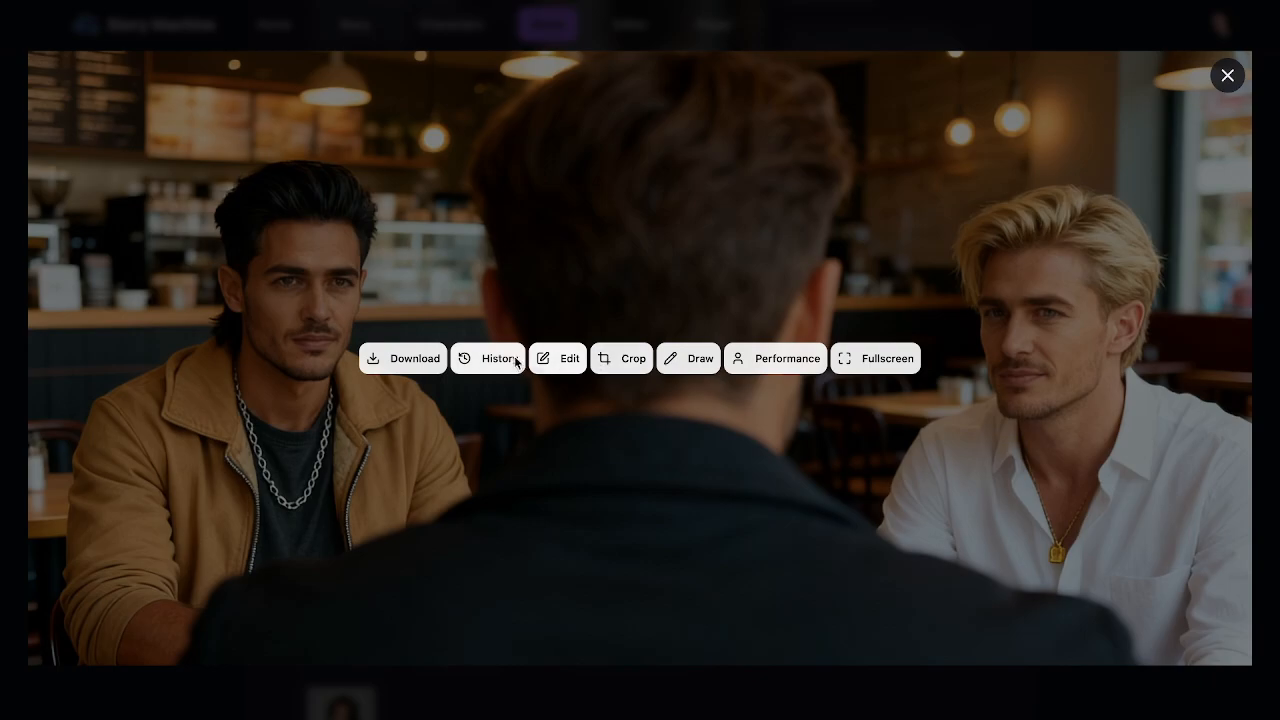
Label the two facing men in shot #2's cafe image with their character names and save the drawing.
{"action": "left_click", "coordinate": [714, 354]}
{"action": "left_click", "coordinate": [113, 107]}
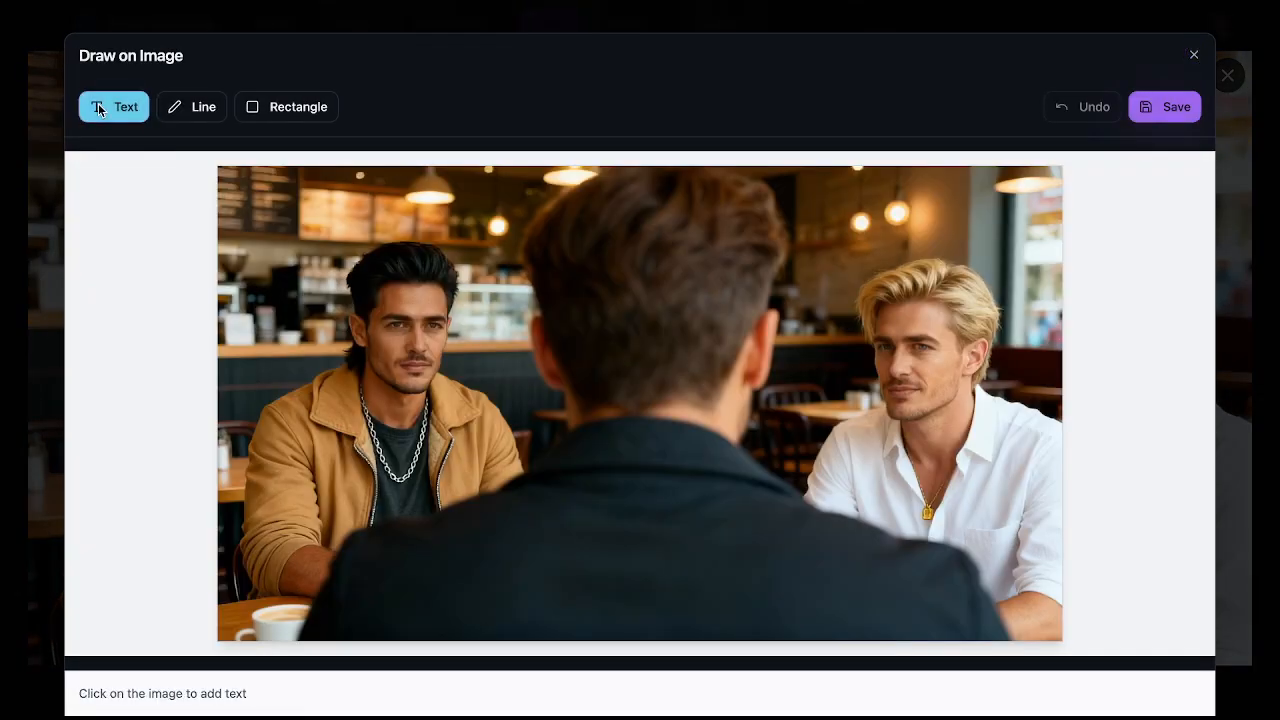
{"action": "left_click", "coordinate": [920, 378]}
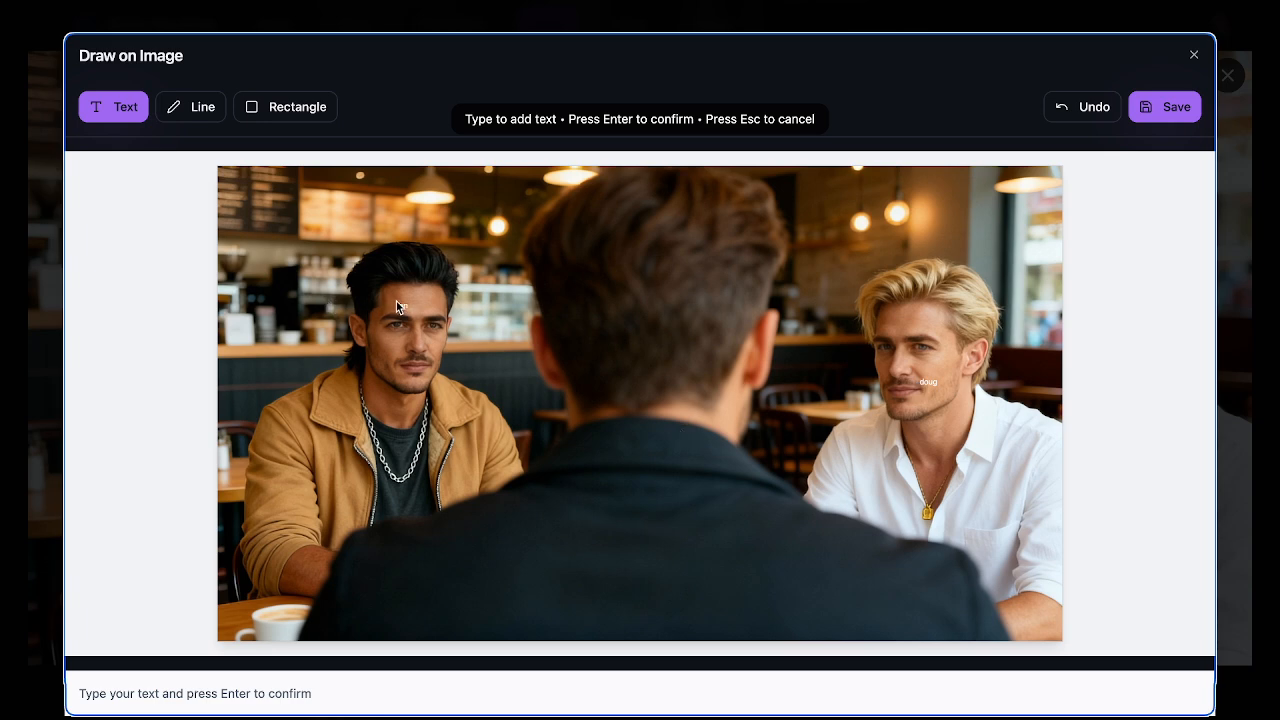
{"action": "left_click", "coordinate": [1166, 108]}
{"action": "left_click", "coordinate": [1166, 108]}
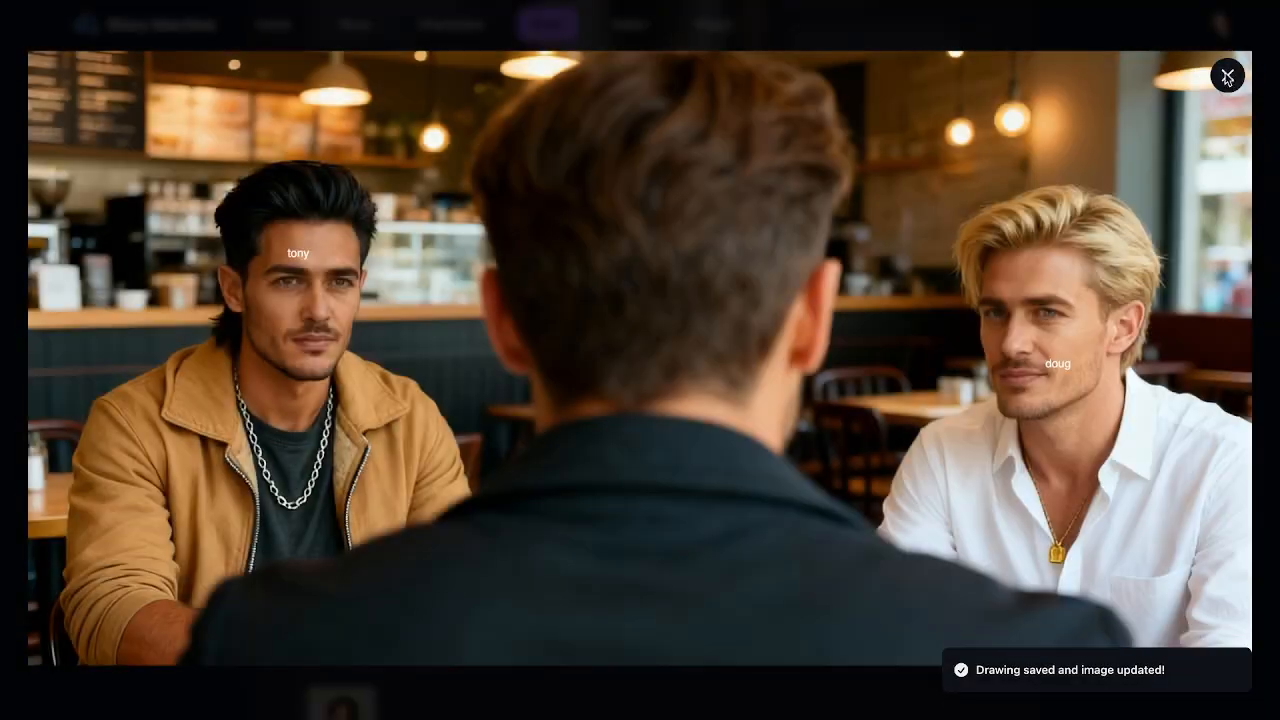
{"action": "left_click", "coordinate": [1227, 76]}
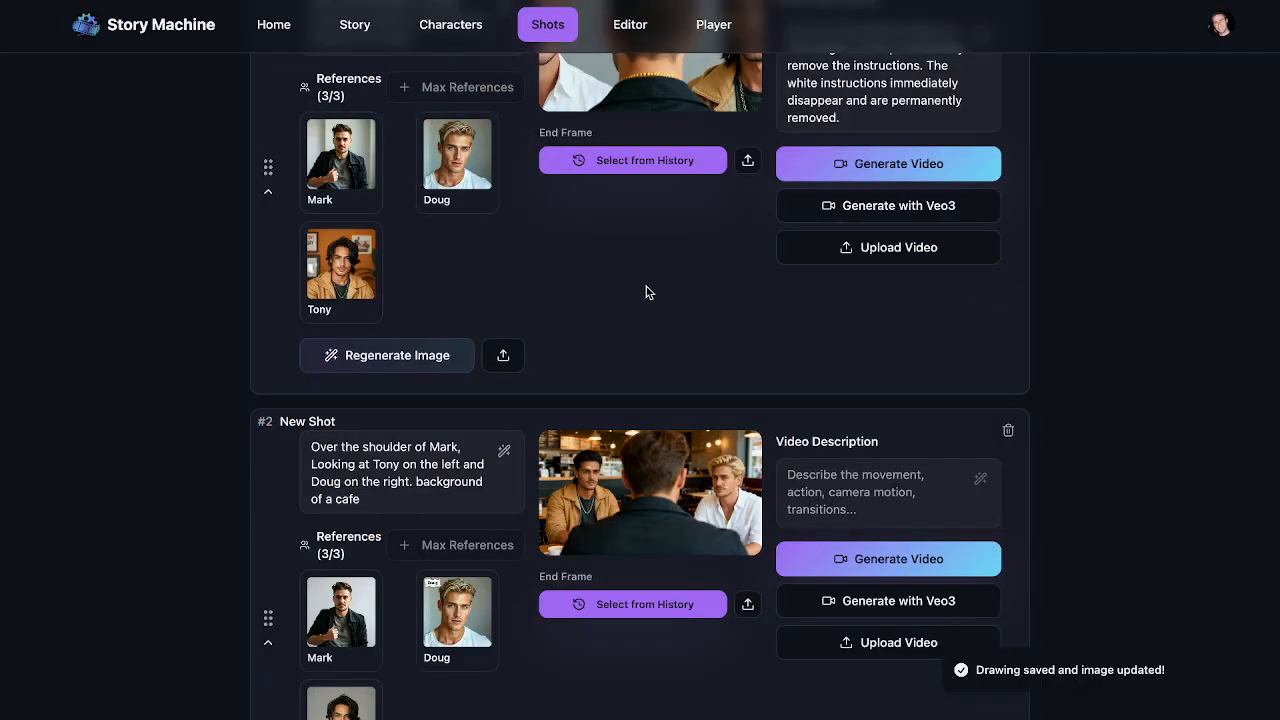
Replace shot #2's reference for the man seen from behind with the shot base image.
{"action": "scroll", "coordinate": [683, 424], "scroll_direction": "down", "scroll_amount": 3}
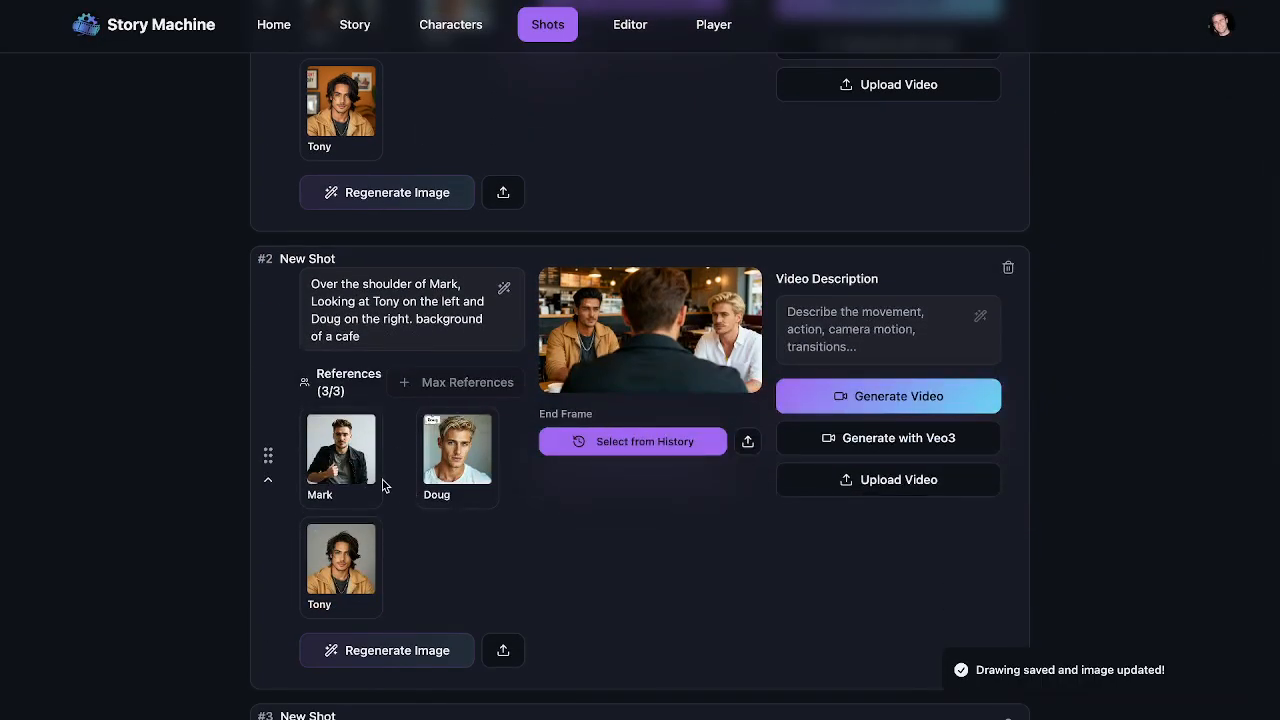
{"action": "left_click", "coordinate": [368, 421]}
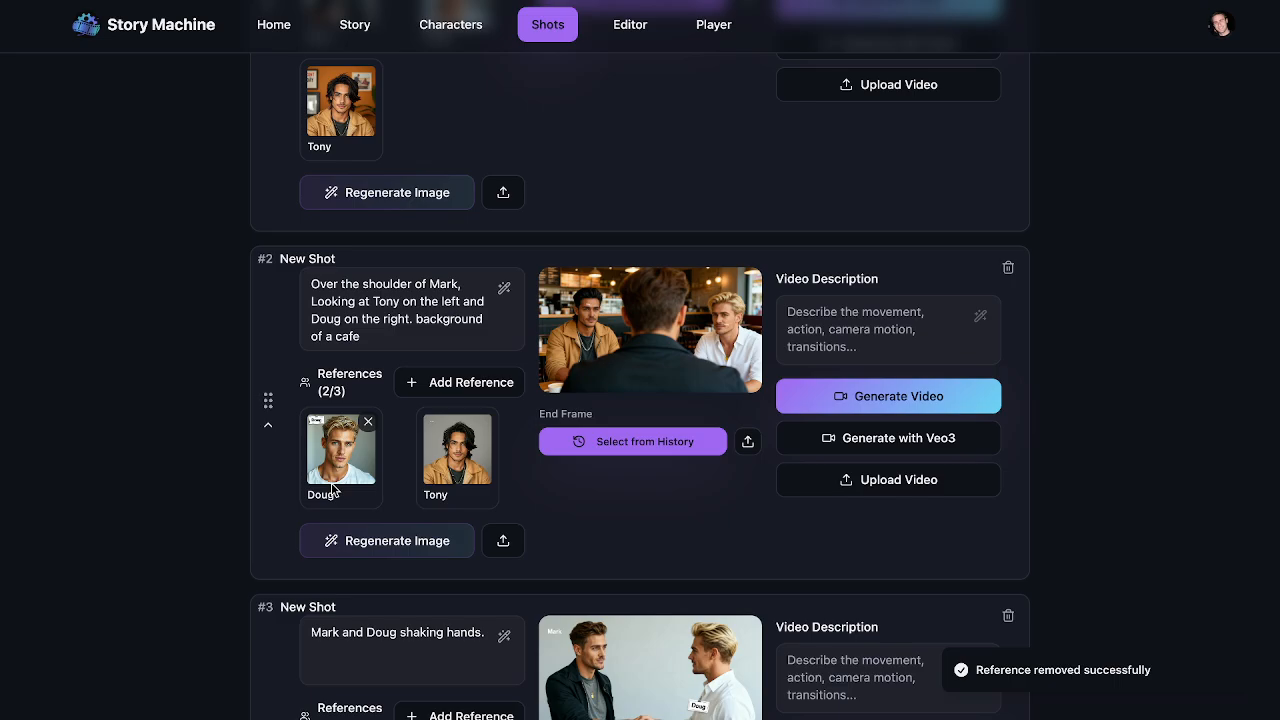
{"action": "left_click", "coordinate": [442, 382]}
{"action": "left_click", "coordinate": [527, 152]}
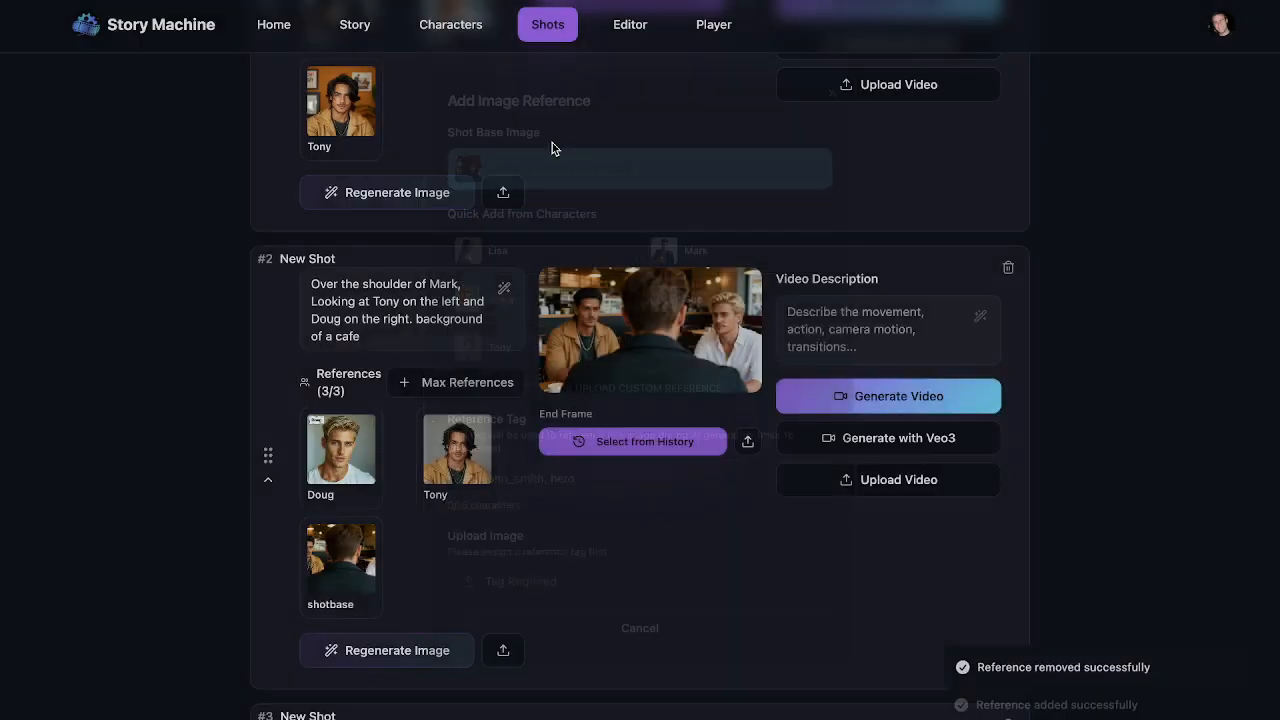
Replace shot #2's description with an instruction to update the two named characters' references to be closer to their reference images.
{"action": "left_click", "coordinate": [389, 339]}
{"action": "left_click_drag", "start_coordinate": [389, 339], "coordinate": [292, 282]}
{"action": "key", "text": "BackSpace"}
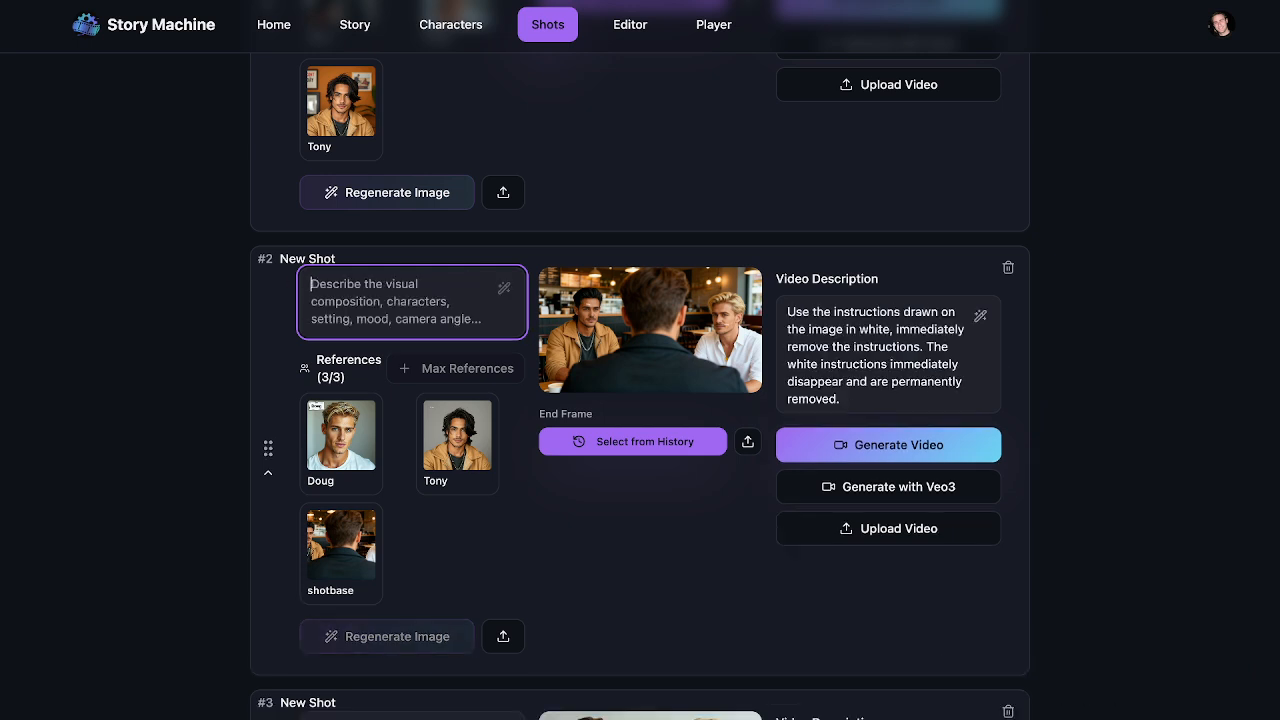
{"action": "type", "text": "In the image"}
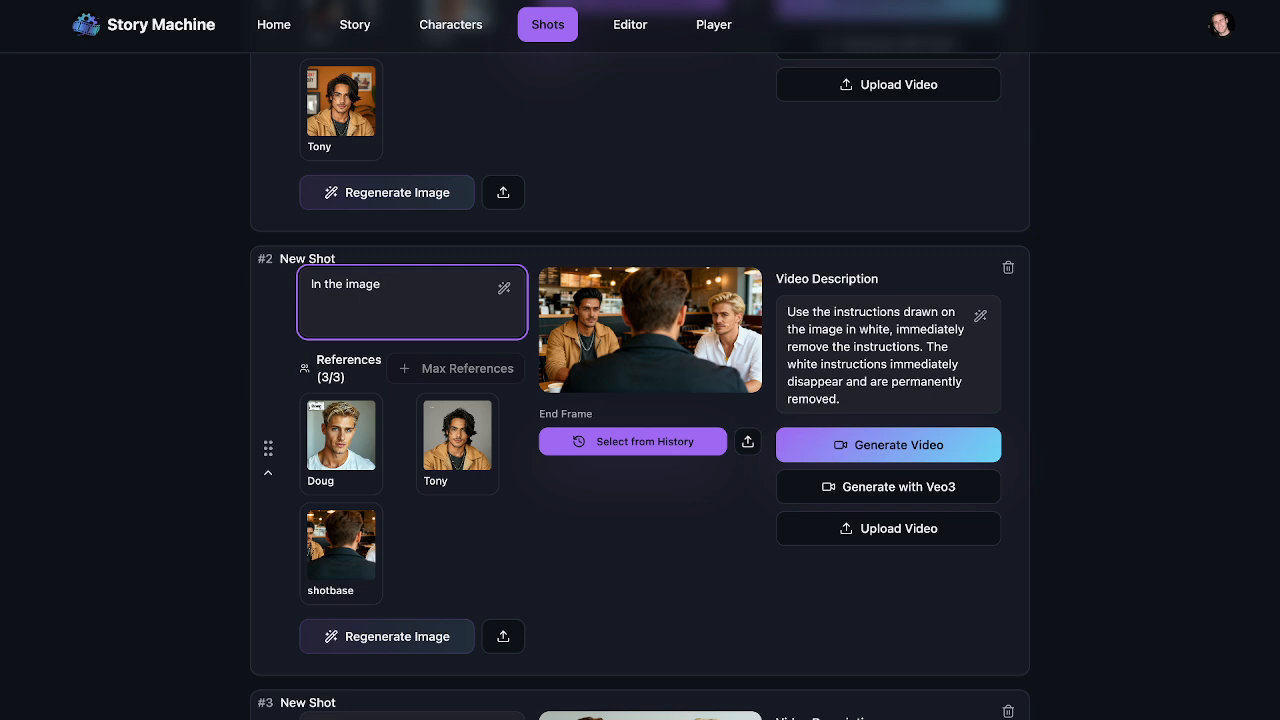
{"action": "type", "text": " update the doug and tony refer"}
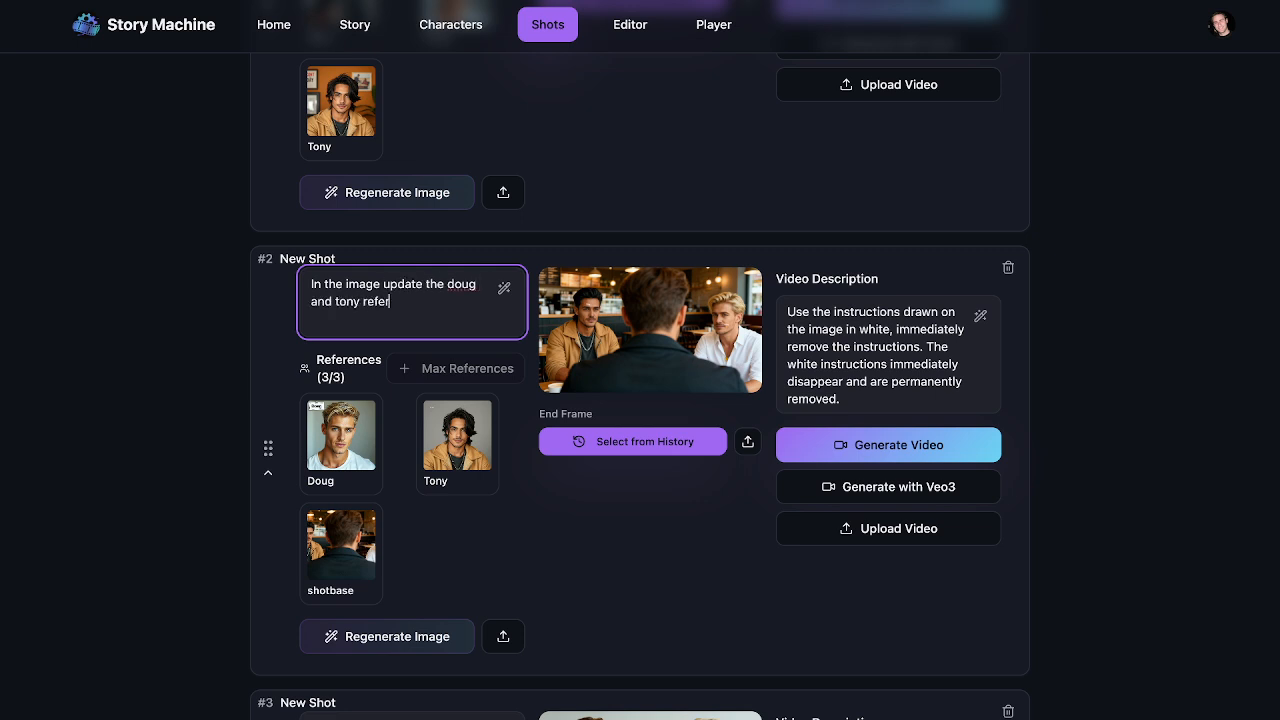
{"action": "type", "text": "ences to be more close"}
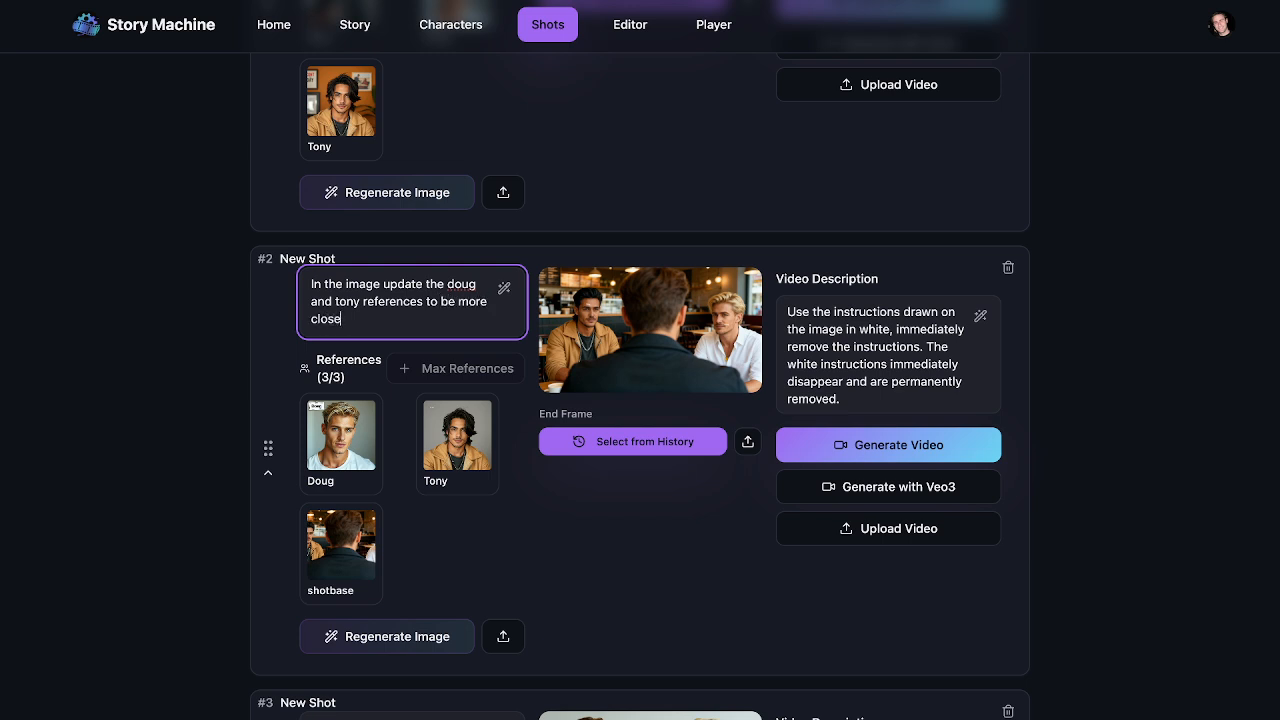
{"action": "key", "text": "BackSpace"}
{"action": "key", "text": "BackSpace"}
{"action": "key", "text": "BackSpace"}
{"action": "key", "text": "BackSpace"}
{"action": "key", "text": "BackSpace"}
{"action": "key", "text": "BackSpace"}
{"action": "key", "text": "BackSpace"}
{"action": "type", "text": "closer to their reference images."}
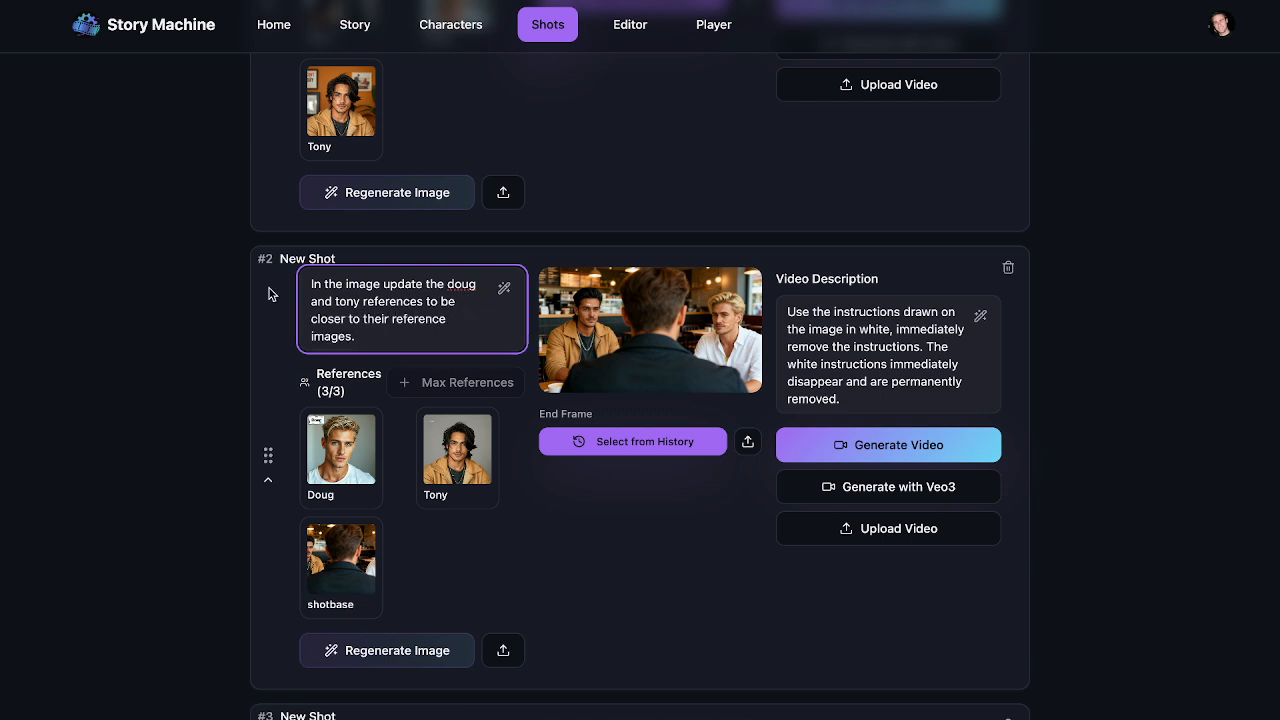
Shorten shot #2's instruction by removing "references" and "the" around the two character names, keeping both names correctly spelled.
{"action": "double_click", "coordinate": [372, 303]}
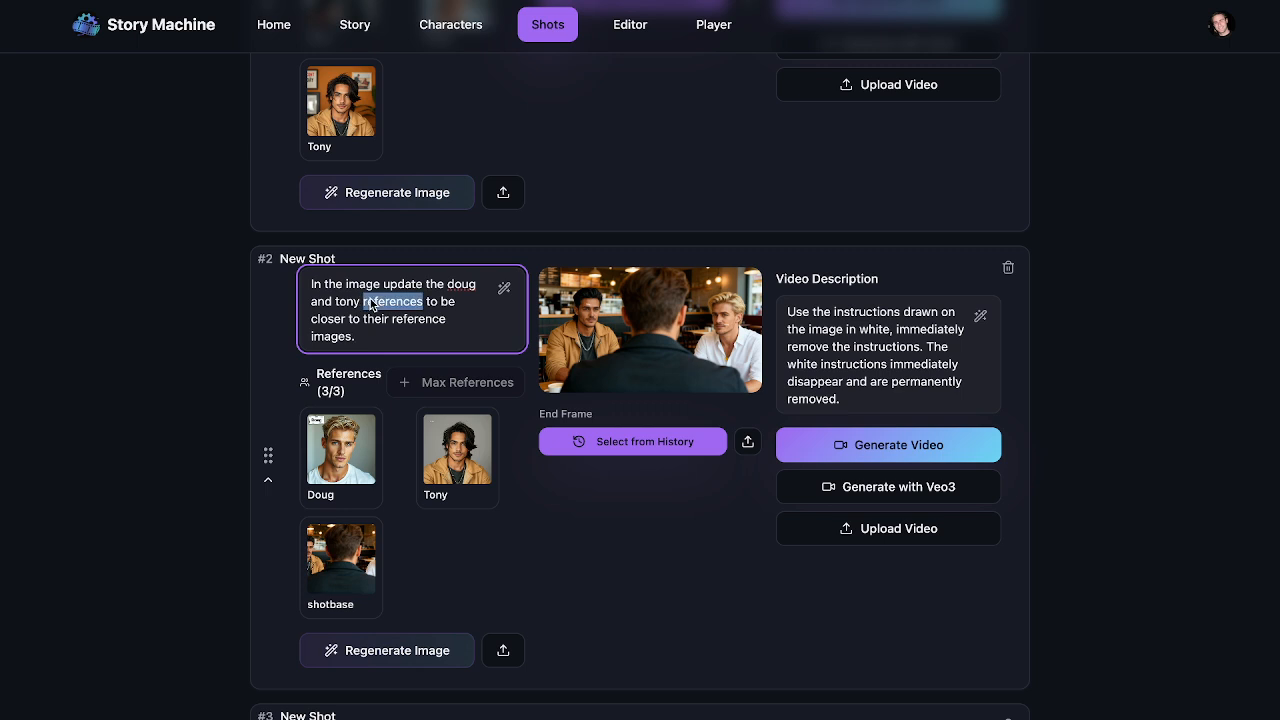
{"action": "key", "text": "BackSpace"}
{"action": "key", "text": "BackSpace"}
{"action": "double_click", "coordinate": [437, 284]}
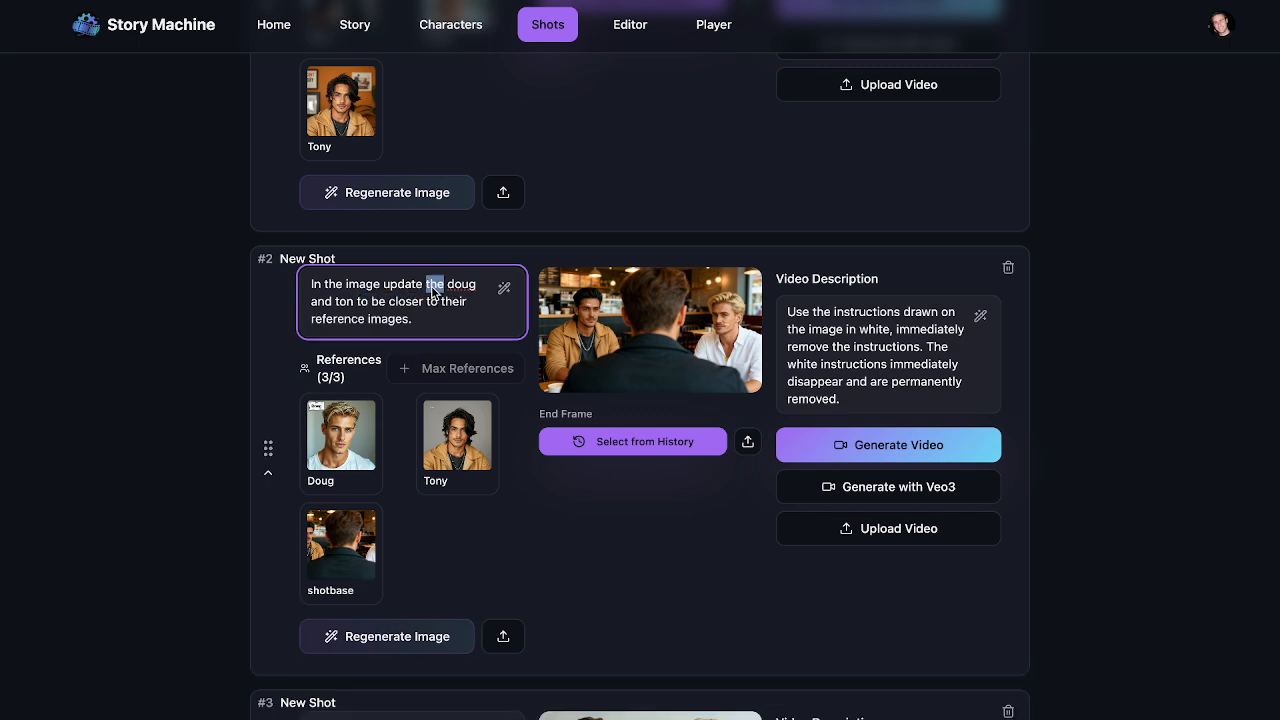
{"action": "key", "text": "BackSpace"}
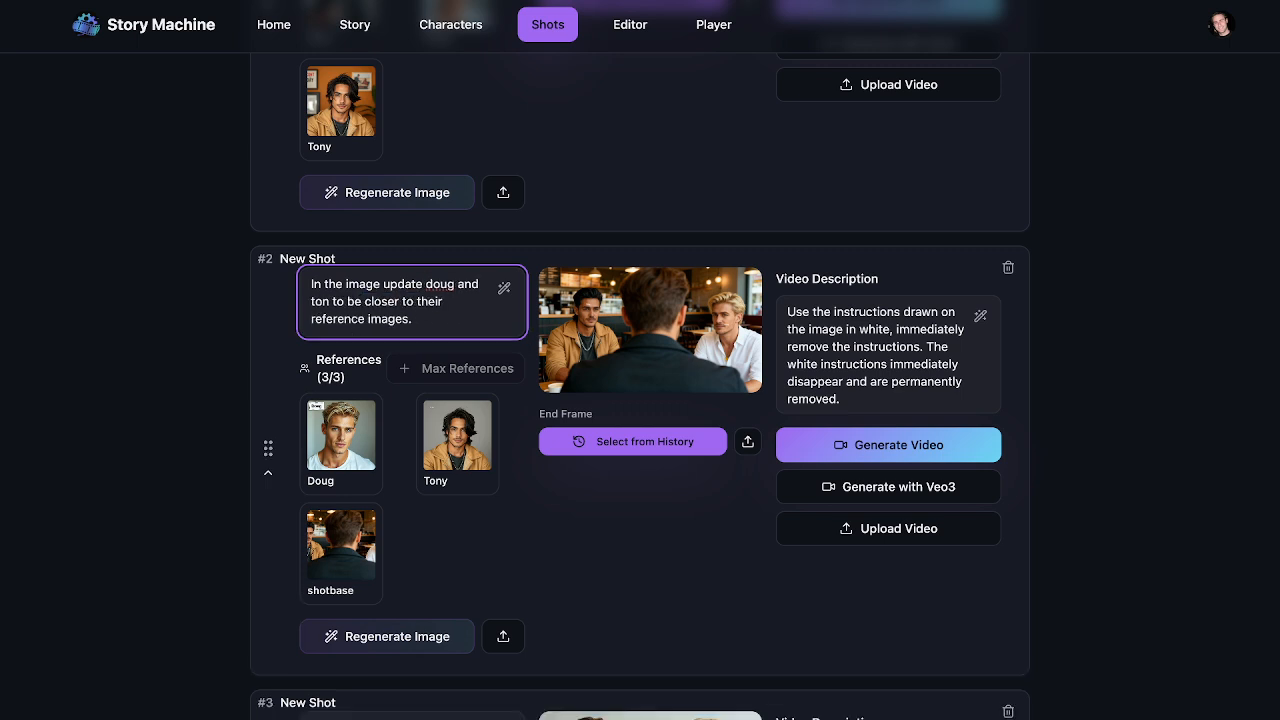
{"action": "left_click", "coordinate": [335, 302]}
{"action": "type", "text": "y"}
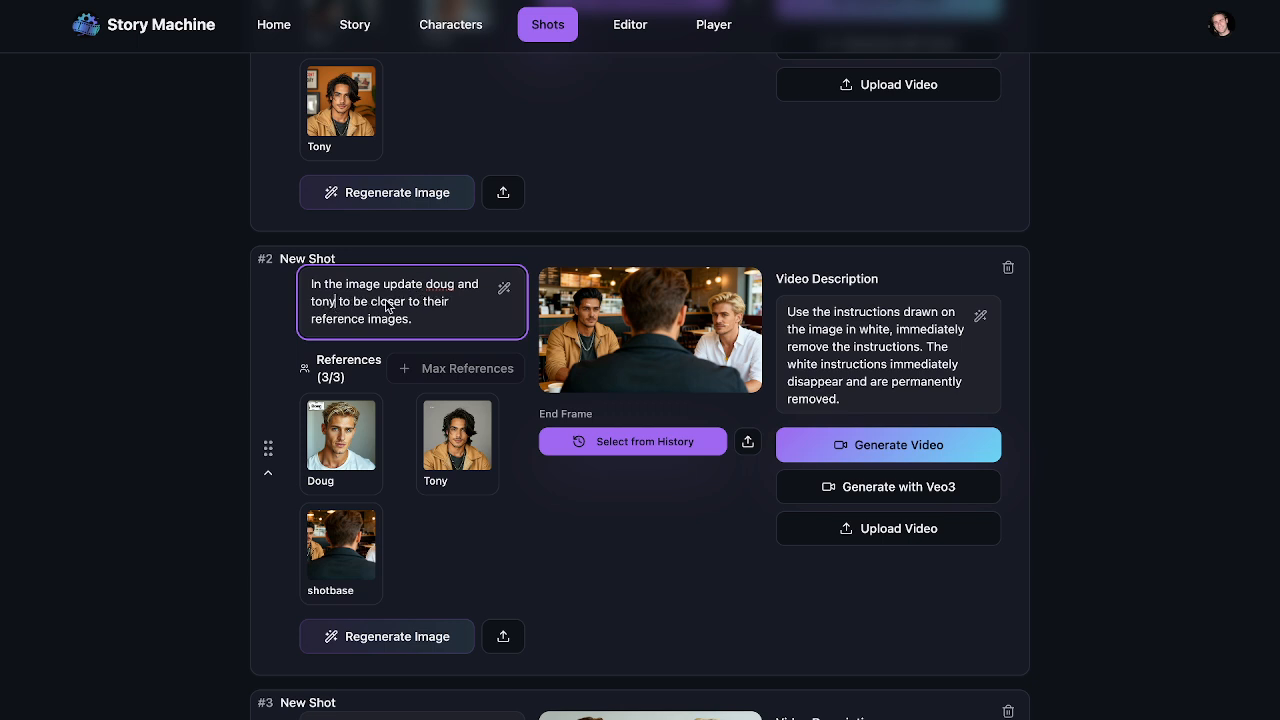
Add an instruction to remove the white text nametags from the two labelled men's faces, and regenerate shot #2's image.
{"action": "left_click", "coordinate": [428, 316]}
{"action": "type", "text": "Remove the white text"}
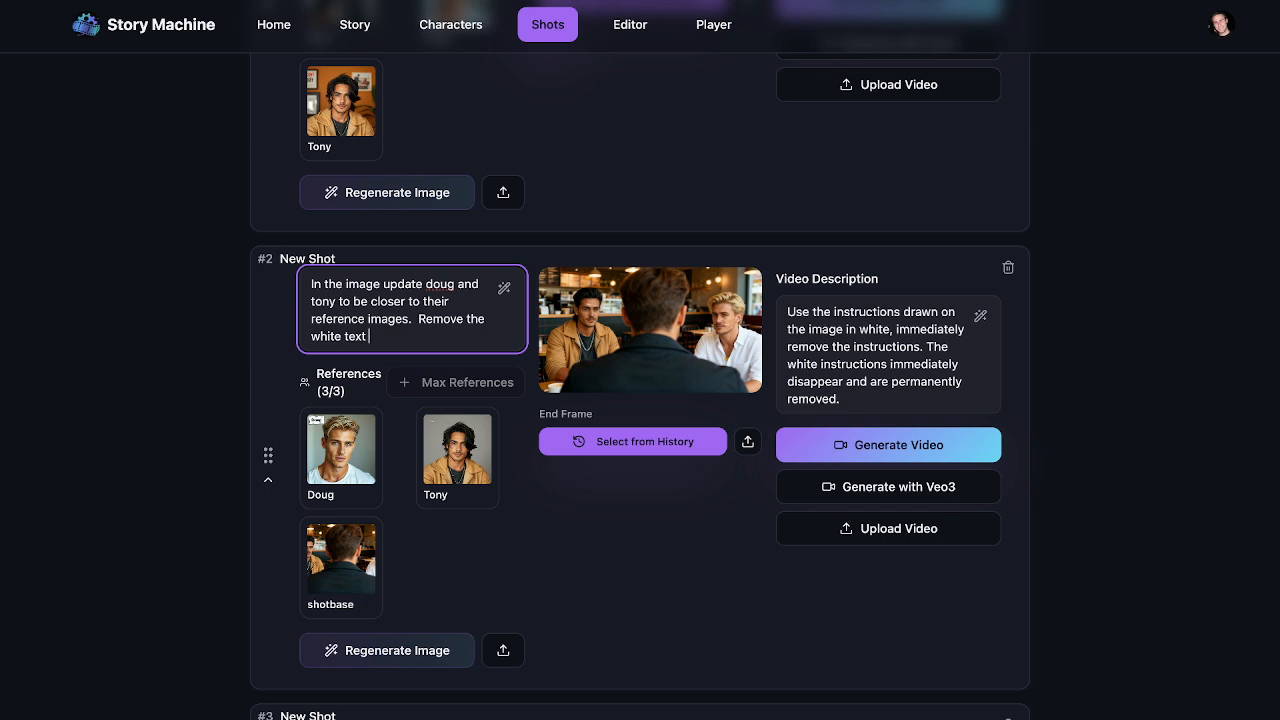
{"action": "type", "text": "nametags from mar"}
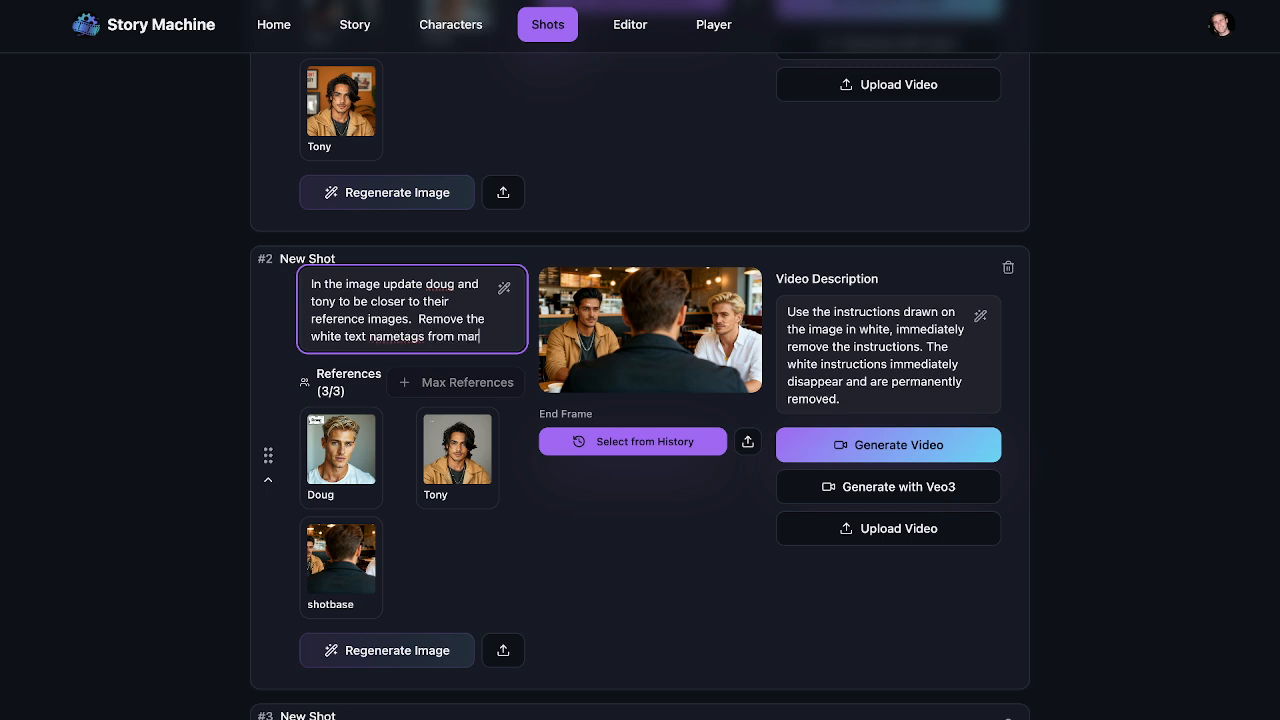
{"action": "type", "text": "k and doug's faces"}
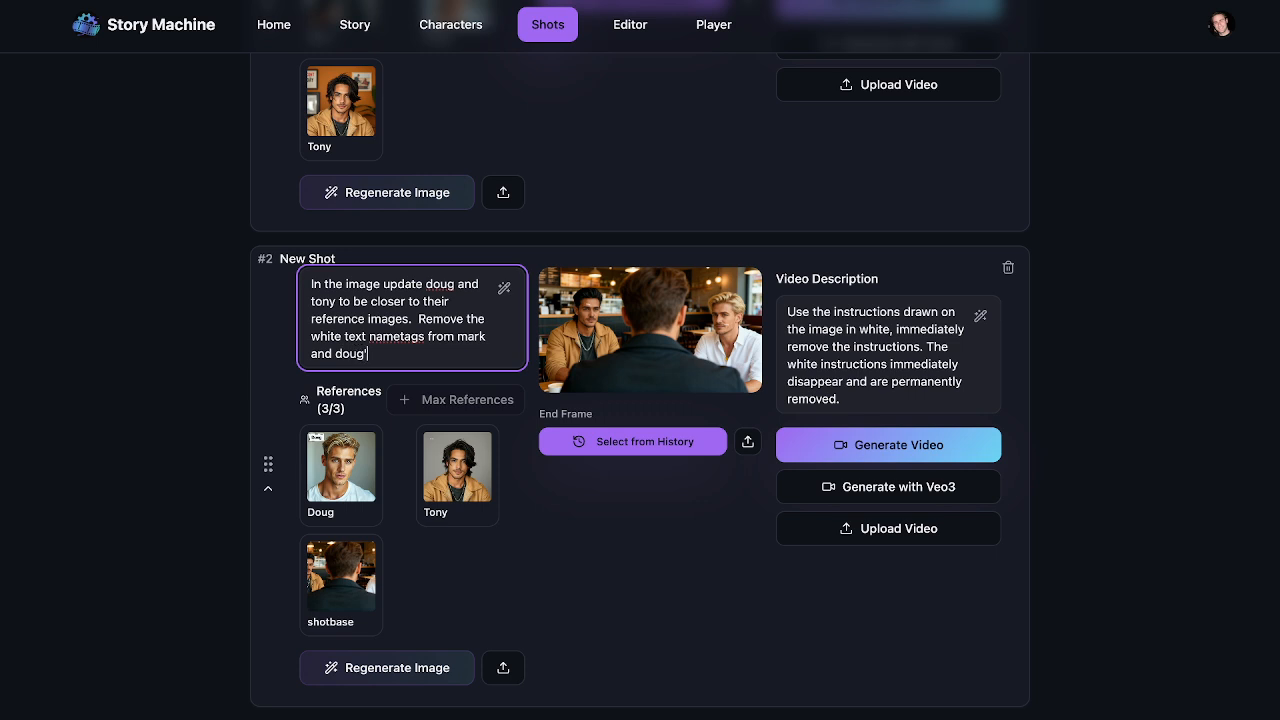
{"action": "double_click", "coordinate": [468, 337]}
{"action": "type", "text": "tony"}
{"action": "left_click", "coordinate": [400, 672]}
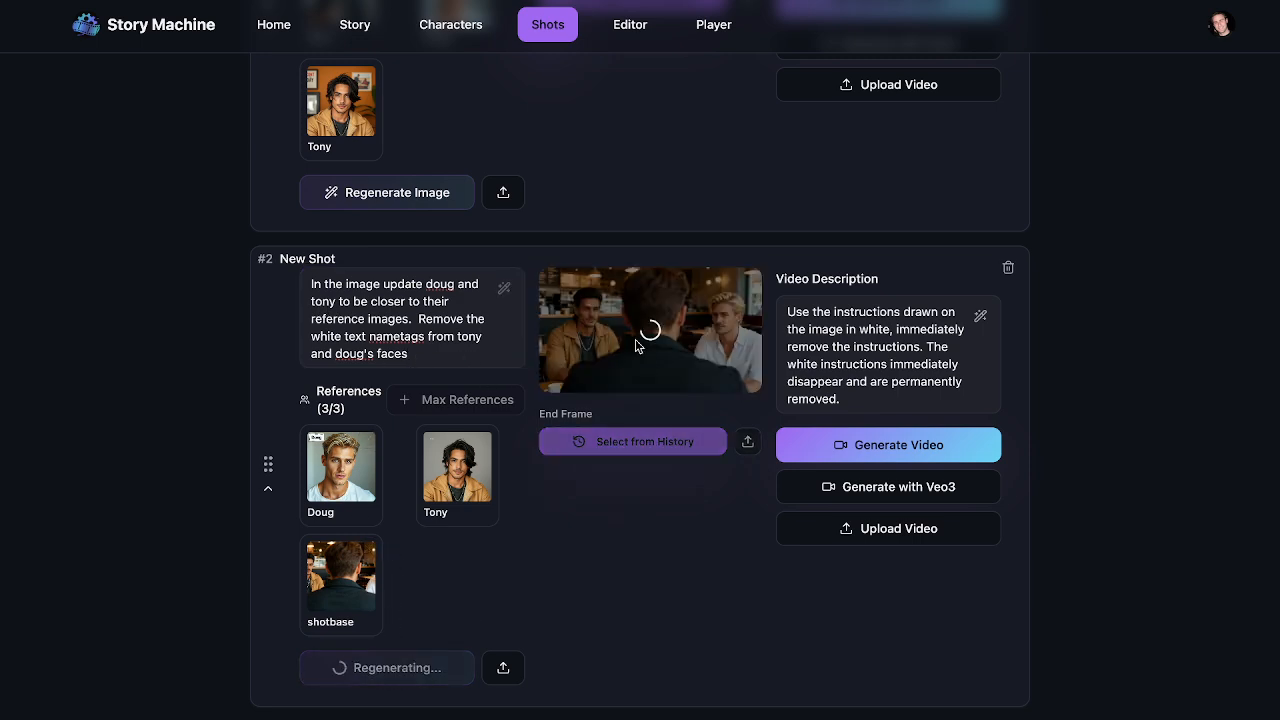
View shot #1's edited image enlarged.
{"action": "scroll", "coordinate": [610, 442], "scroll_direction": "up", "scroll_amount": 4}
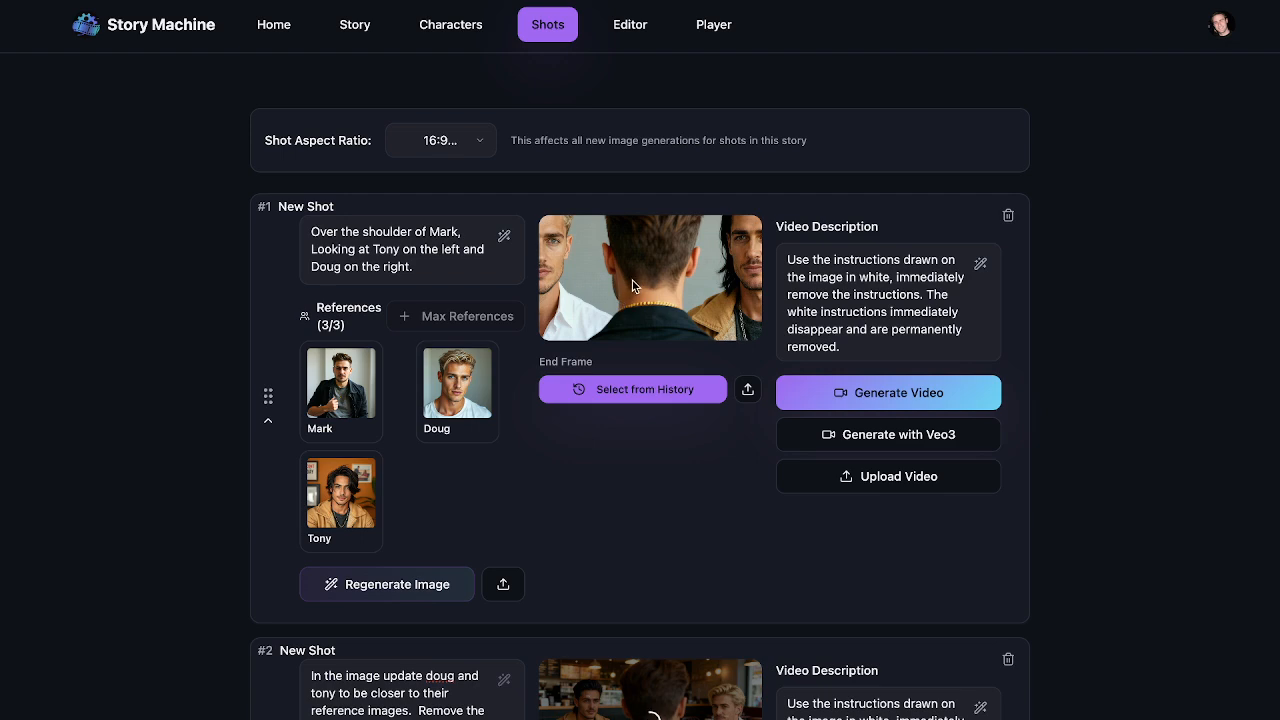
{"action": "left_click", "coordinate": [632, 286]}
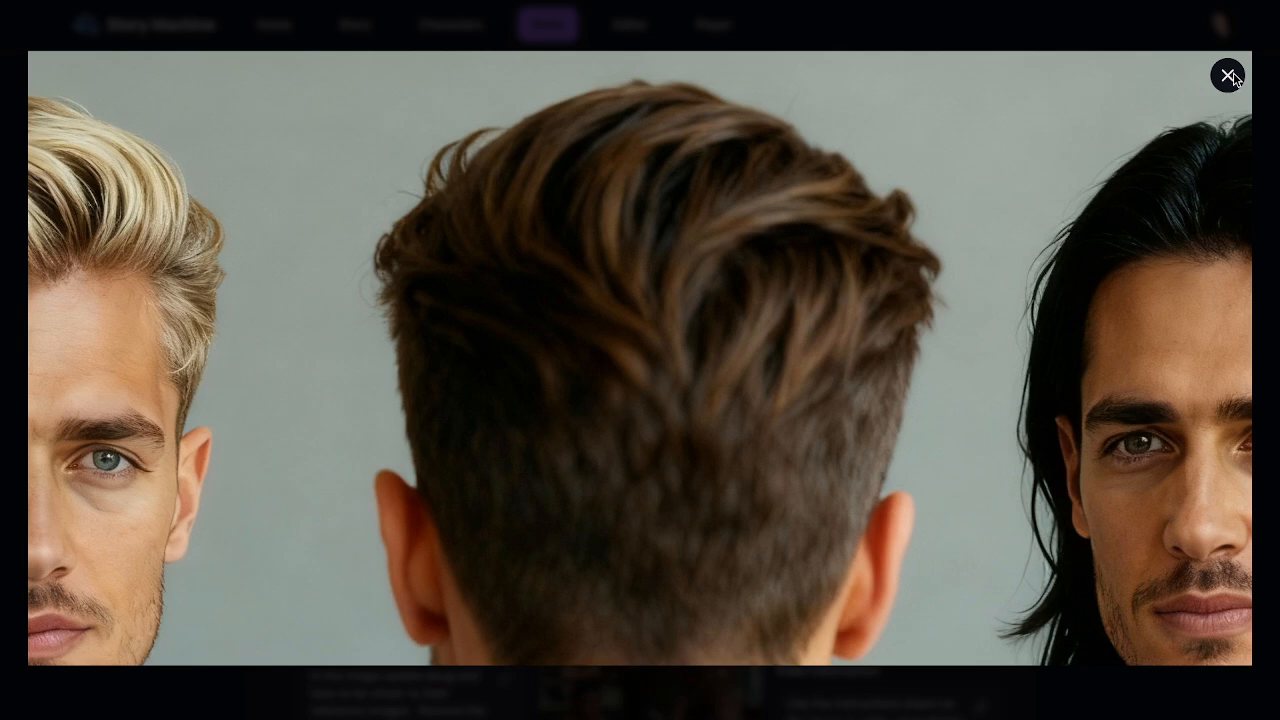
{"action": "left_click", "coordinate": [1228, 76]}
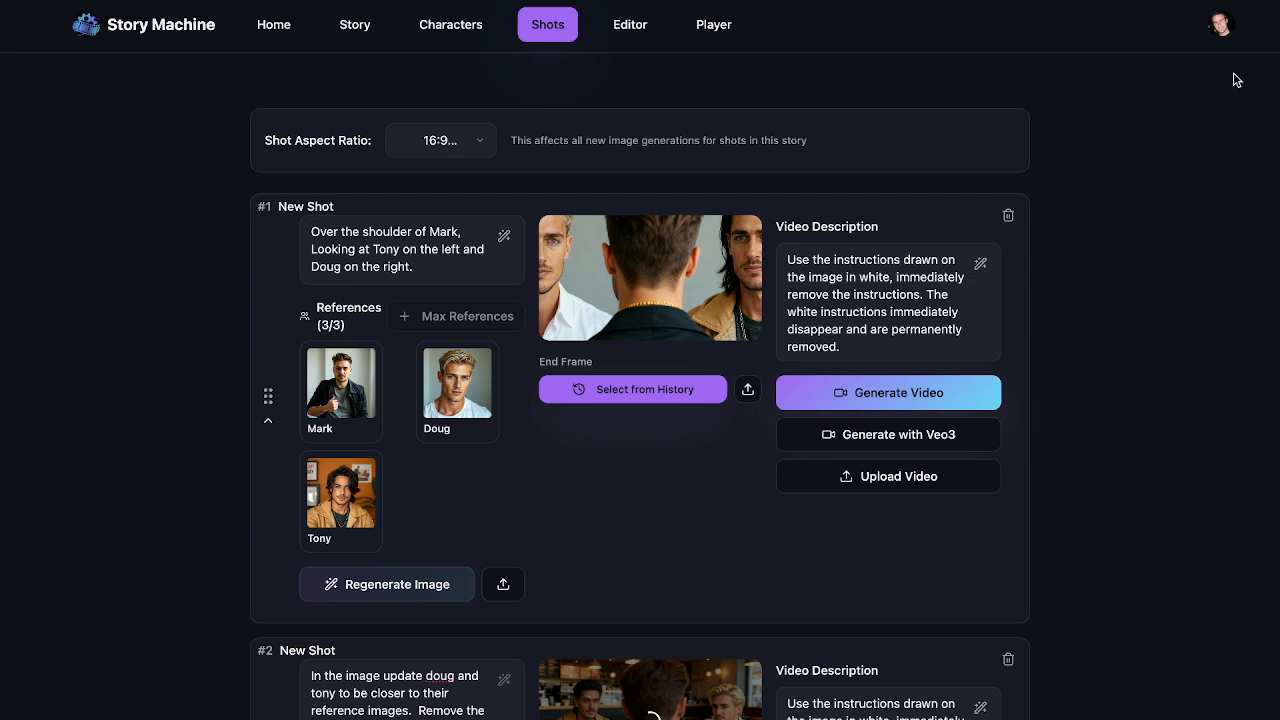
Restore the "Hand-drawn annotations" version of shot #1's image from its history.
{"action": "left_click", "coordinate": [645, 283]}
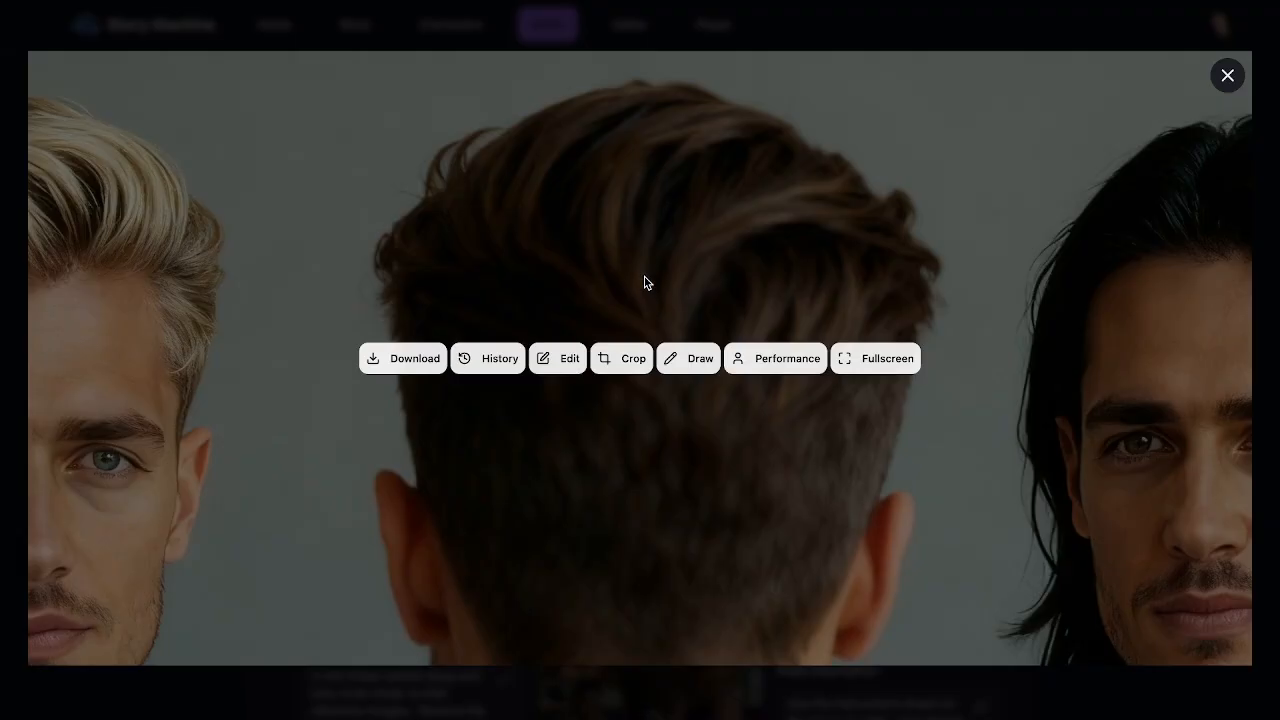
{"action": "left_click", "coordinate": [487, 360]}
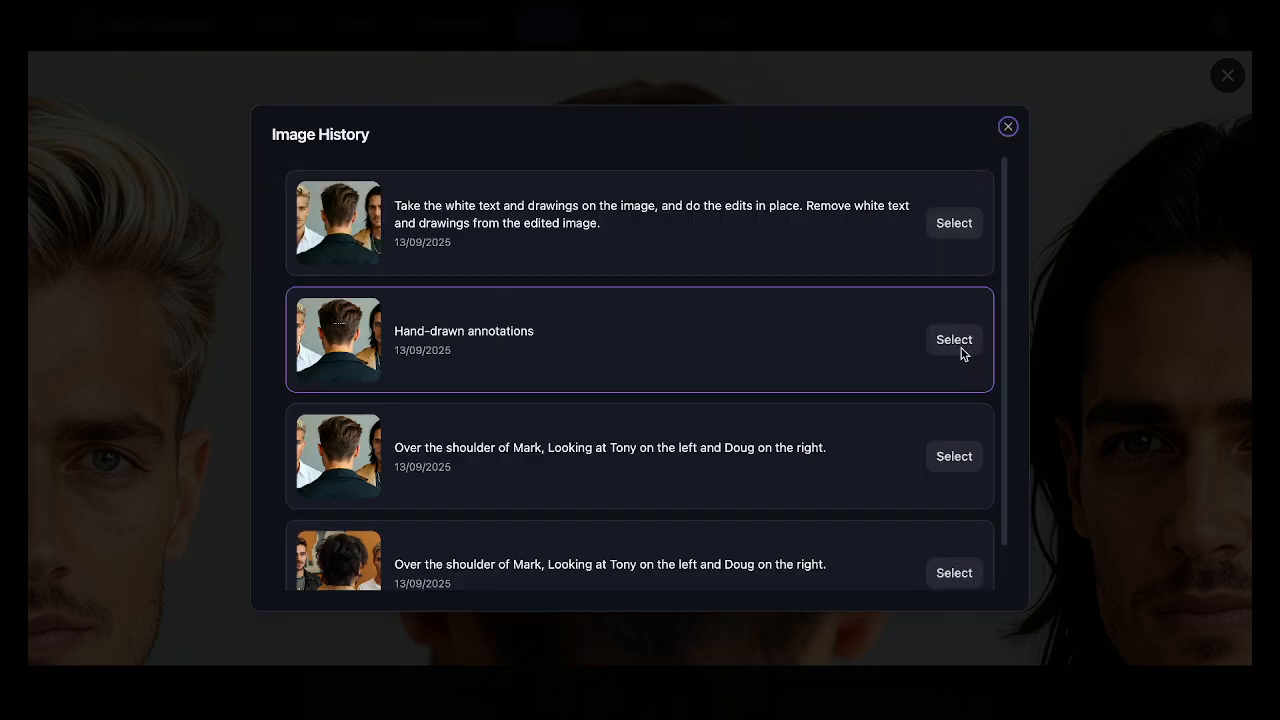
{"action": "left_click", "coordinate": [960, 349]}
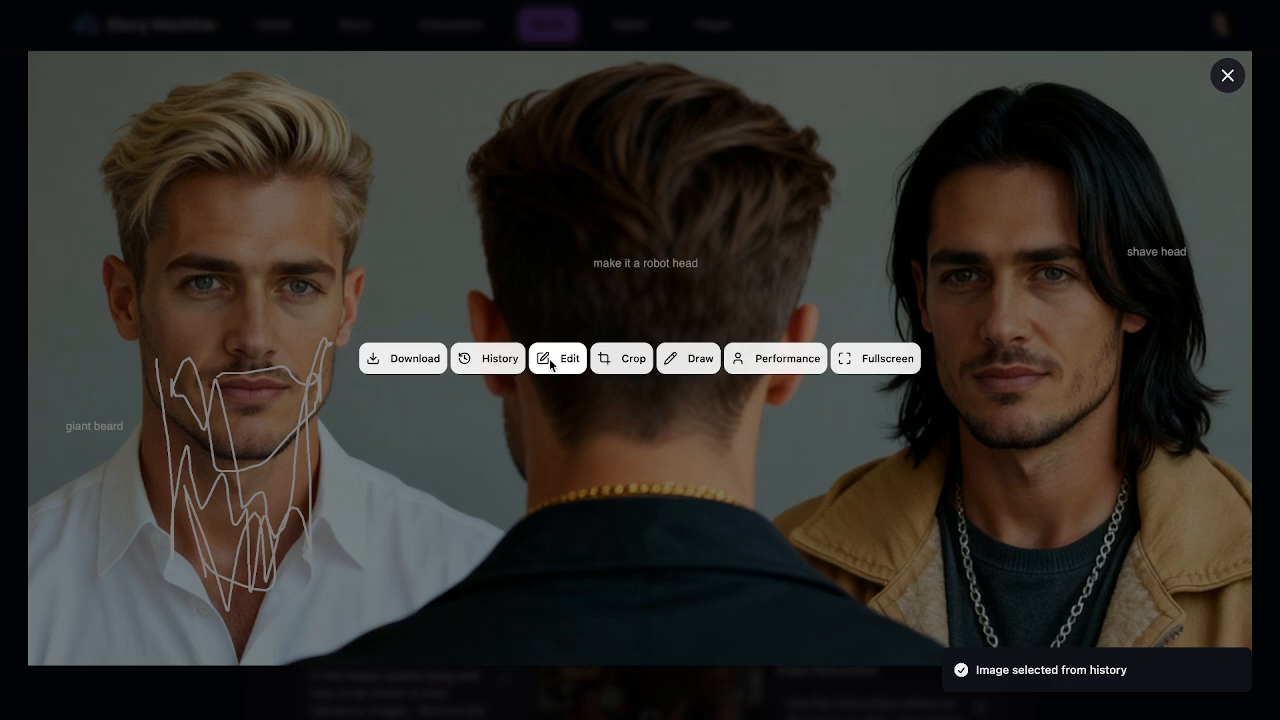
Edit shot #1's image with the prompt "Do the actions of the white text and drawings in the image. Remove the white text and drawings from the image.".
{"action": "left_click", "coordinate": [556, 360]}
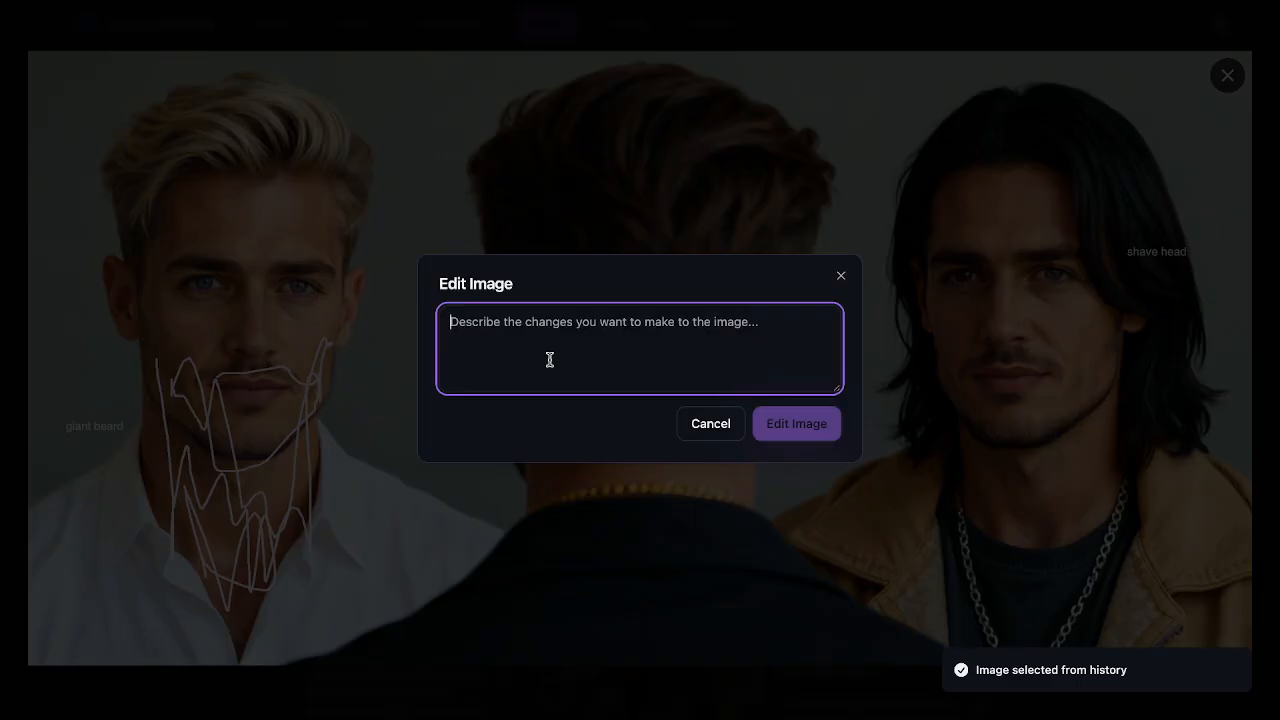
{"action": "type", "text": "D"}
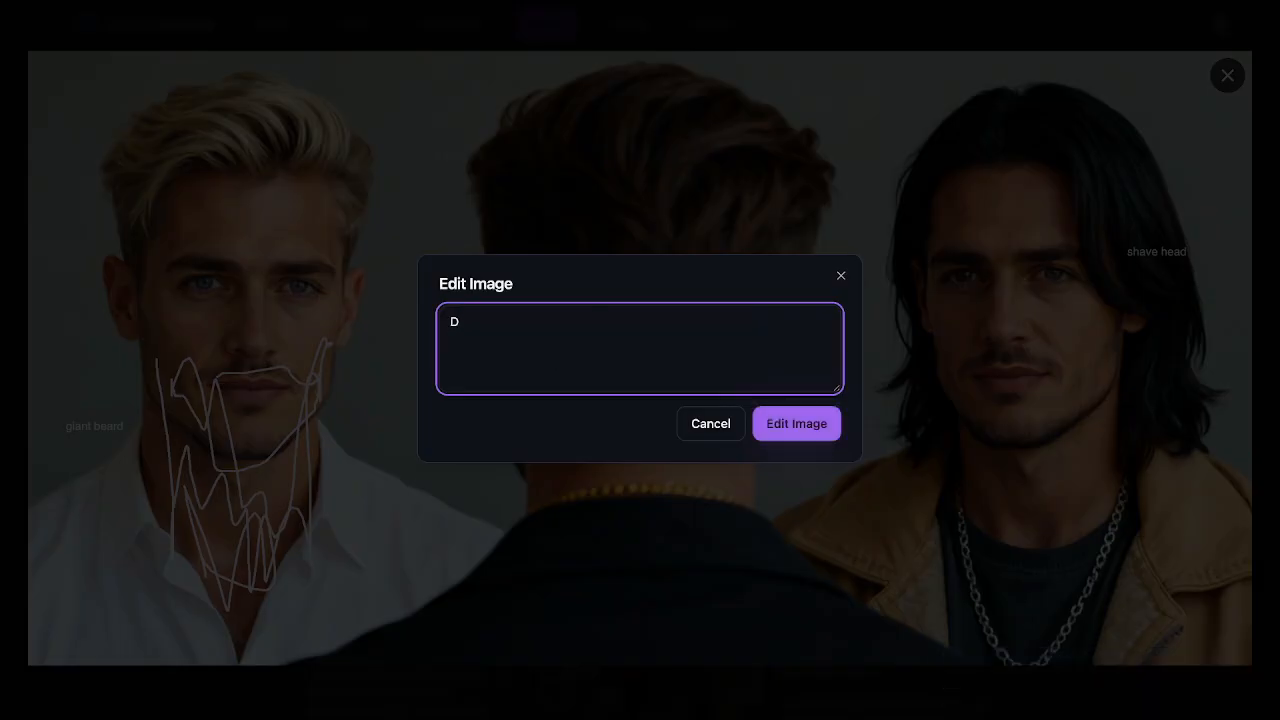
{"action": "type", "text": "o the actions of the white text and draw"}
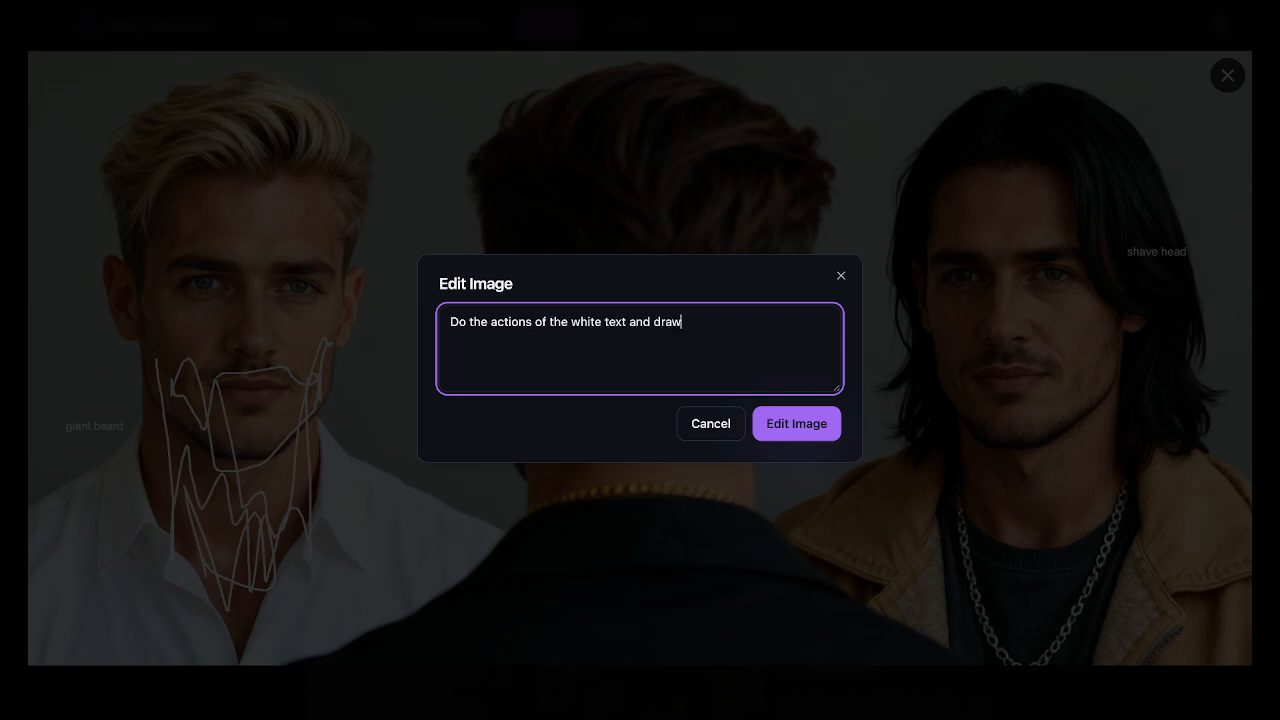
{"action": "type", "text": "ings in the image. Remvoe the"}
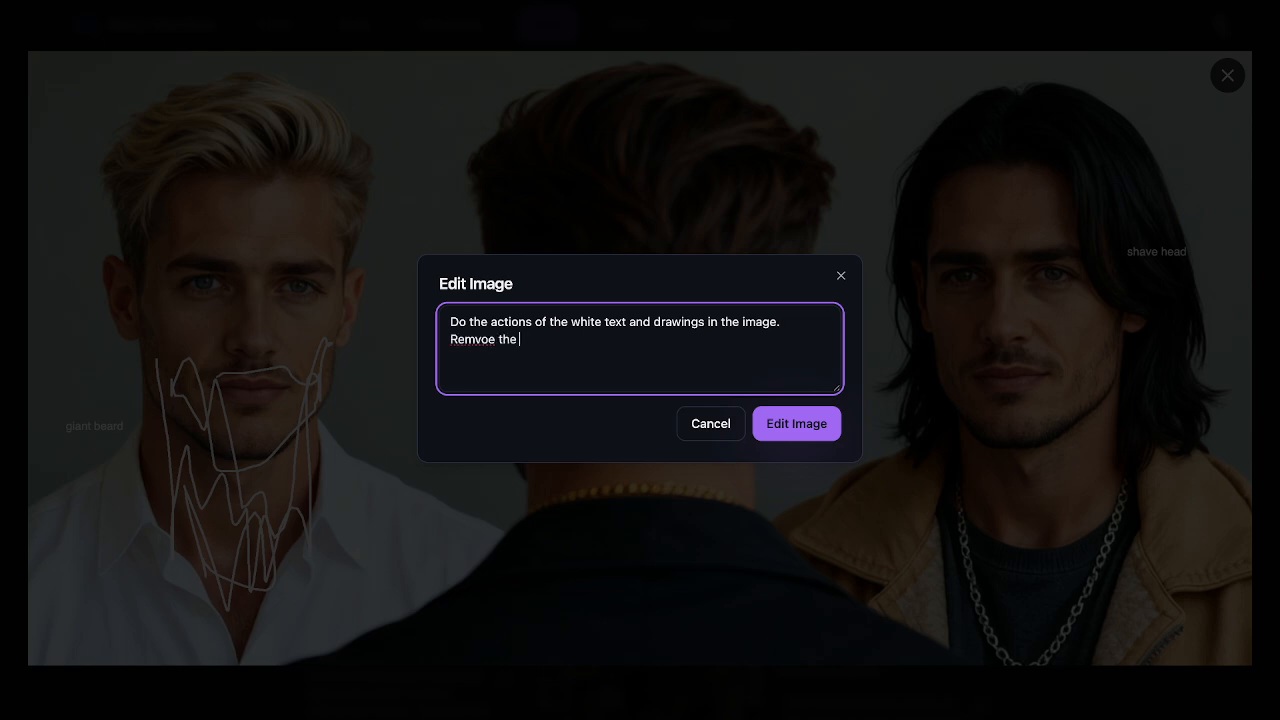
{"action": "key", "text": "BackSpace"}
{"action": "key", "text": "BackSpace"}
{"action": "type", "text": "ove the white text and drawings from the image."}
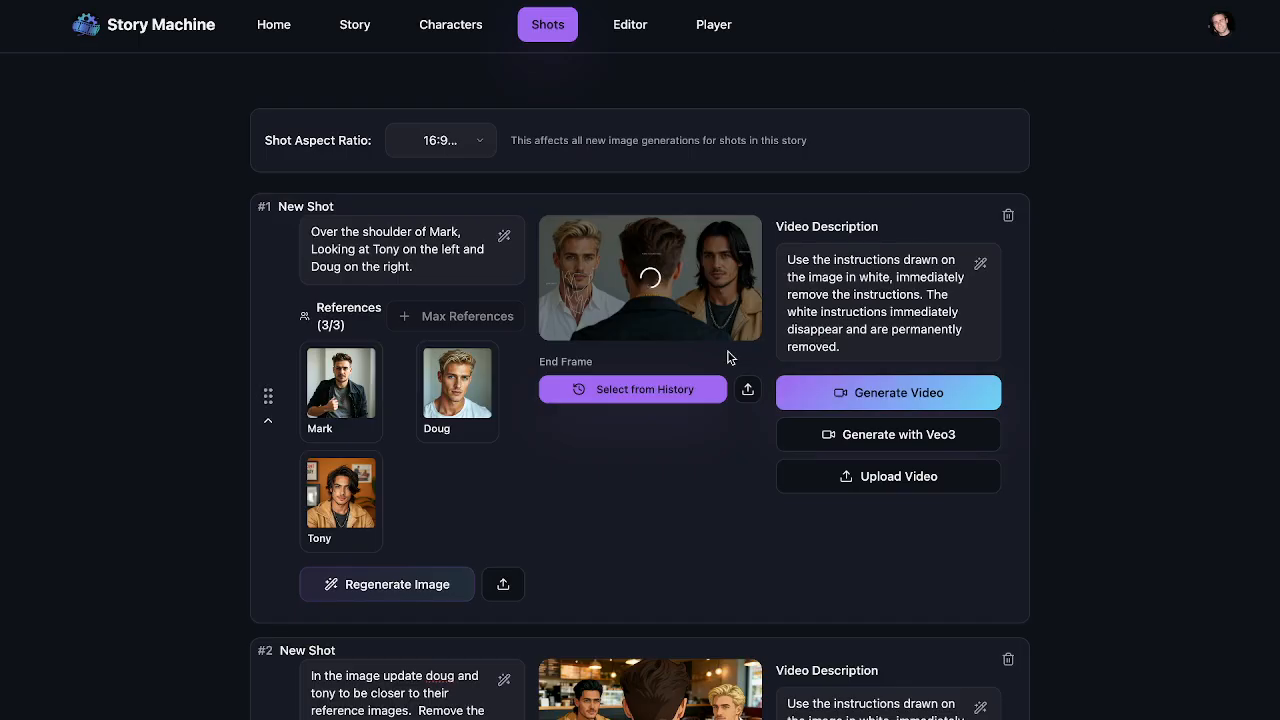
View shot #3's handshake image enlarged and examine both characters' faces and name labels.
{"action": "scroll", "coordinate": [727, 357], "scroll_direction": "down", "scroll_amount": 5}
{"action": "scroll", "coordinate": [727, 357], "scroll_direction": "down", "scroll_amount": 2}
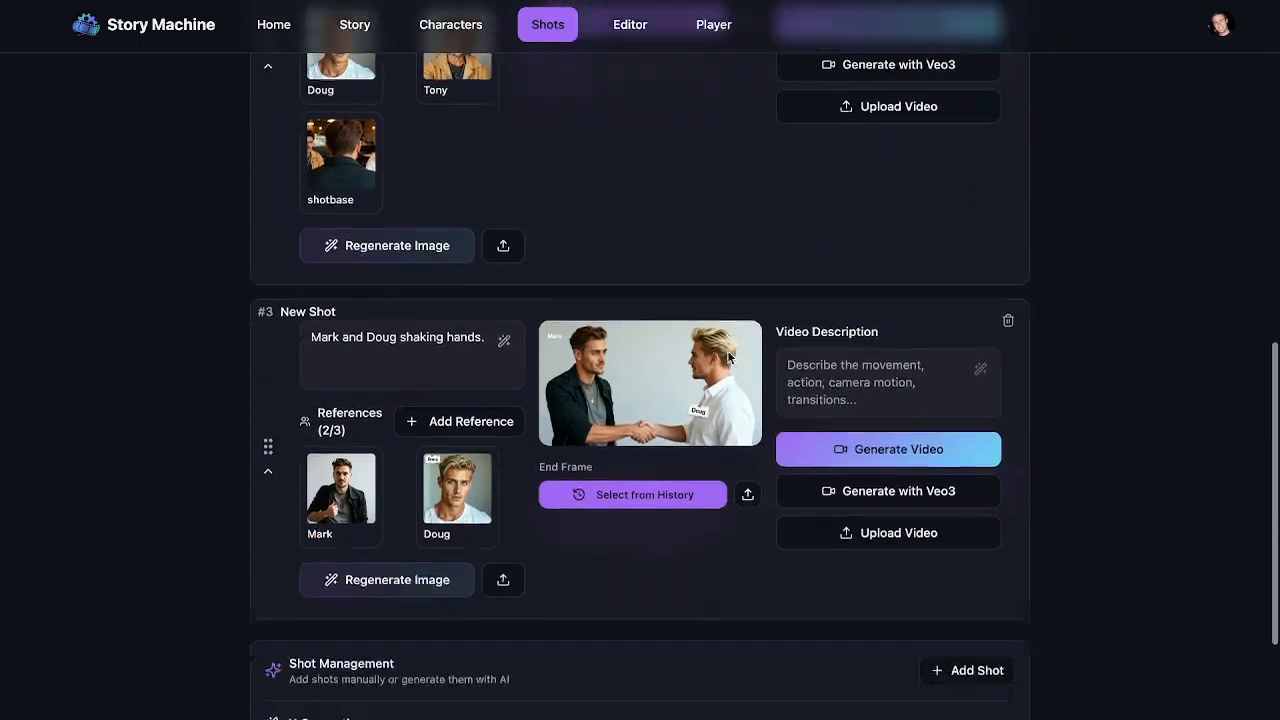
{"action": "left_click", "coordinate": [669, 359]}
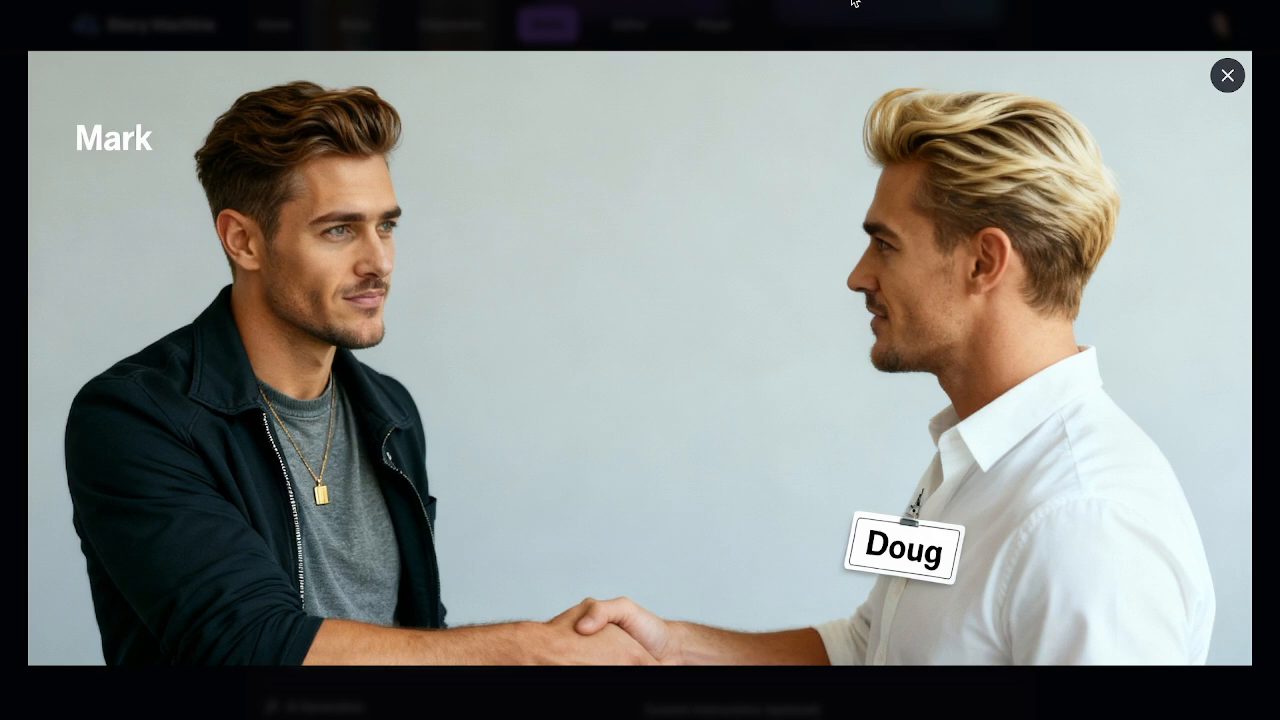
{"action": "mouse_move", "coordinate": [333, 225]}
{"action": "mouse_move", "coordinate": [934, 351]}
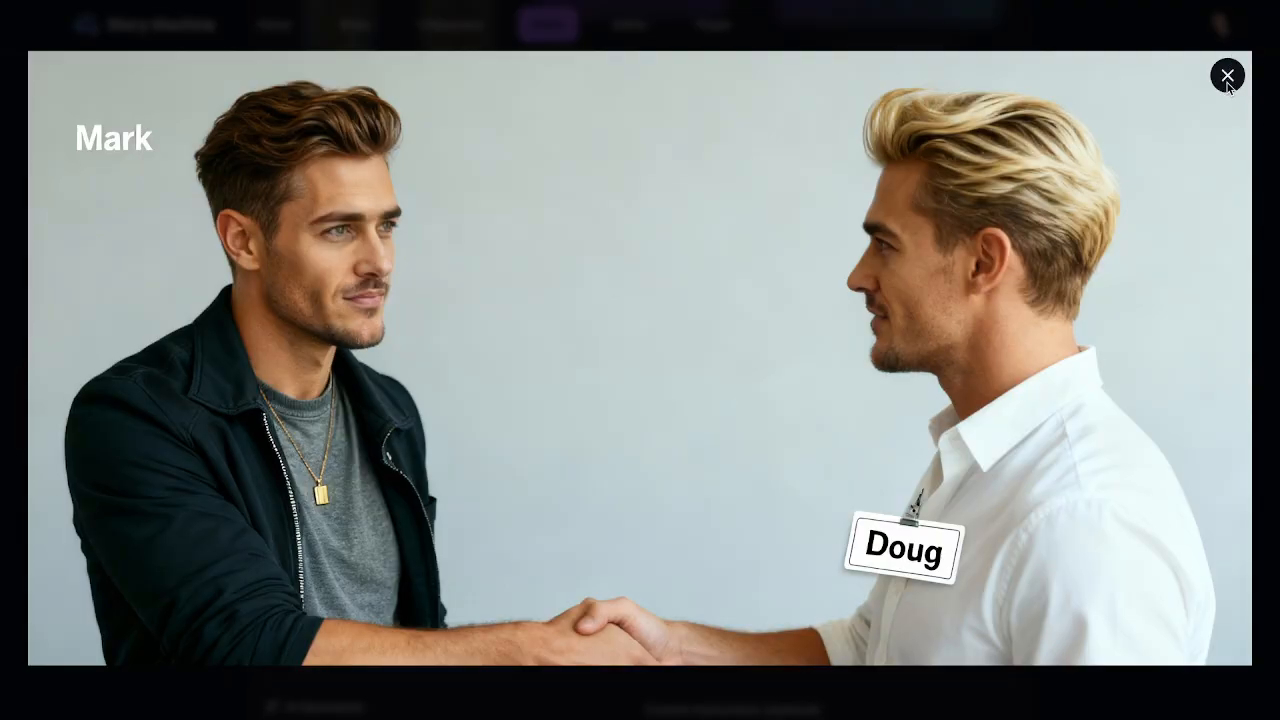
{"action": "left_click", "coordinate": [1228, 84]}
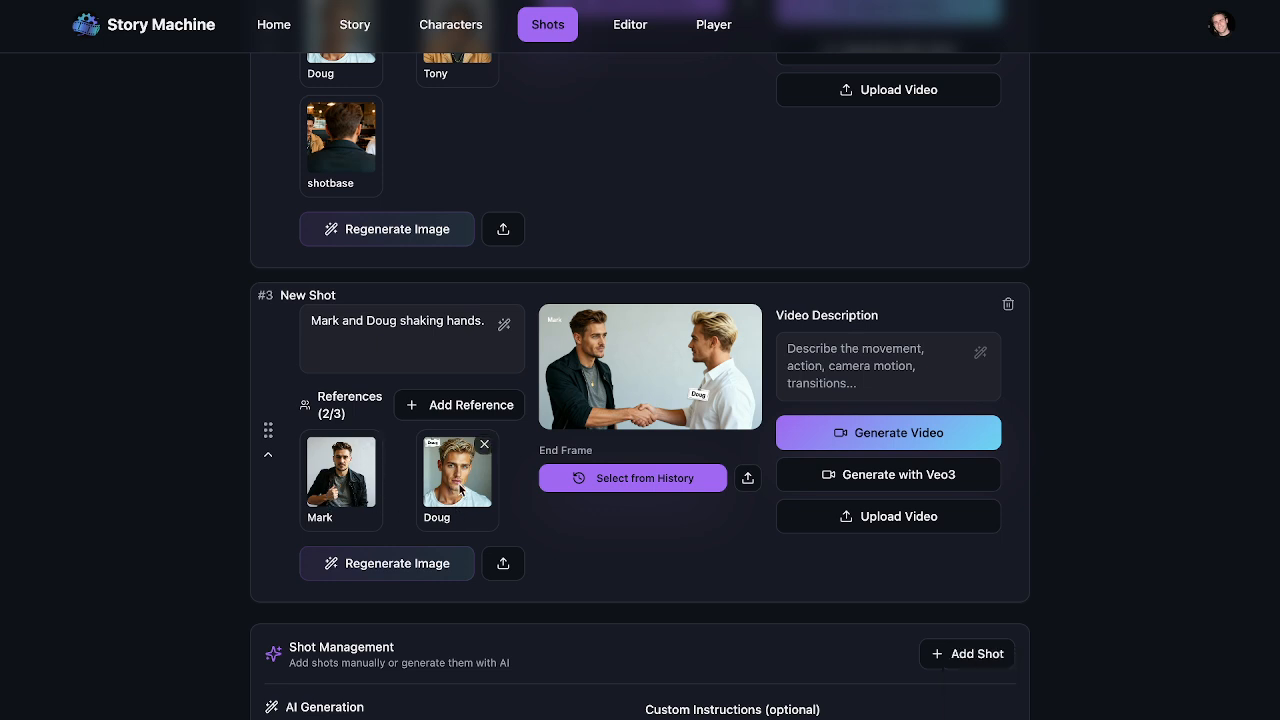
Edit shot #2's image with the prompt "remove the background.".
{"action": "scroll", "coordinate": [626, 288], "scroll_direction": "up", "scroll_amount": 3}
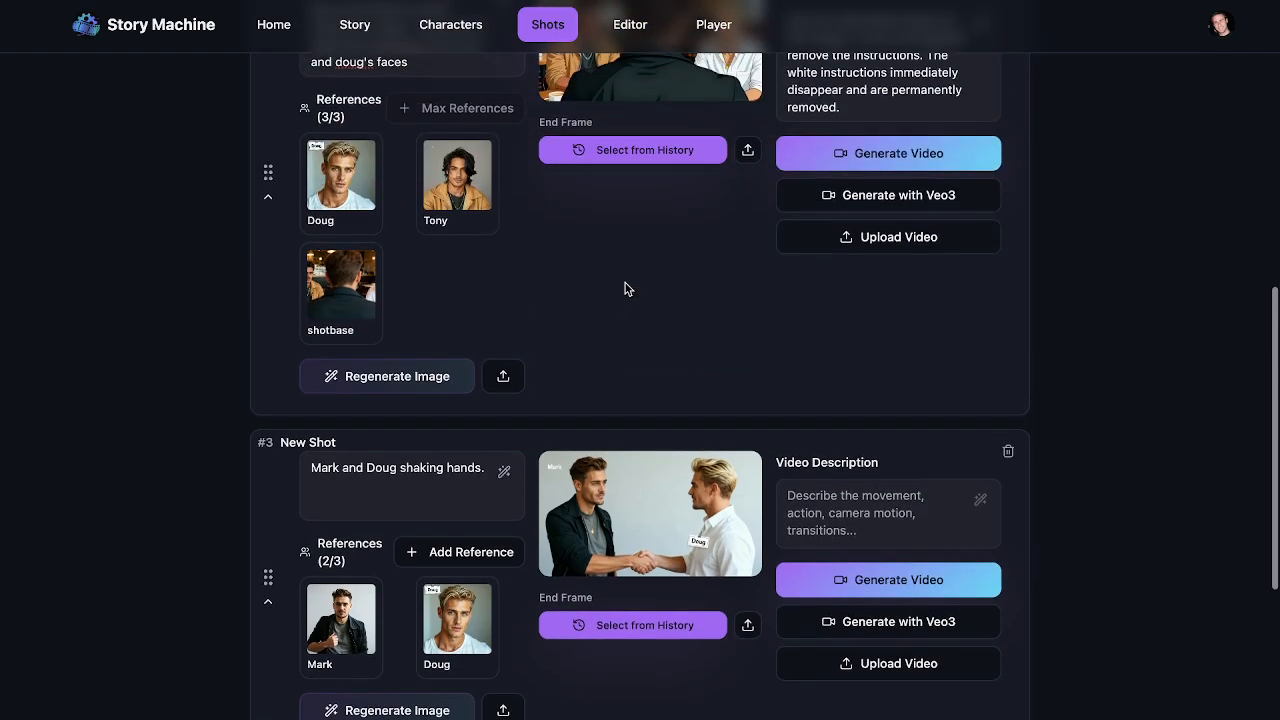
{"action": "scroll", "coordinate": [624, 289], "scroll_direction": "up", "scroll_amount": 5}
{"action": "left_click", "coordinate": [661, 341]}
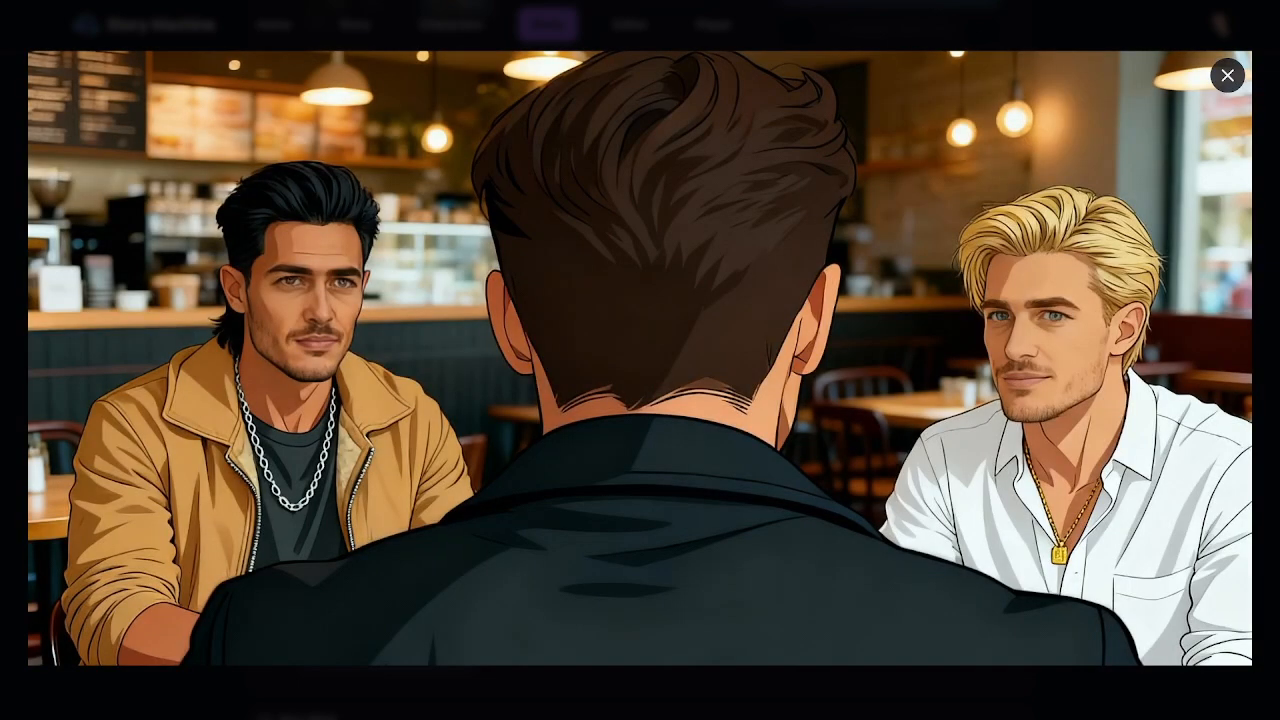
{"action": "left_click", "coordinate": [1227, 75]}
{"action": "left_click", "coordinate": [695, 379]}
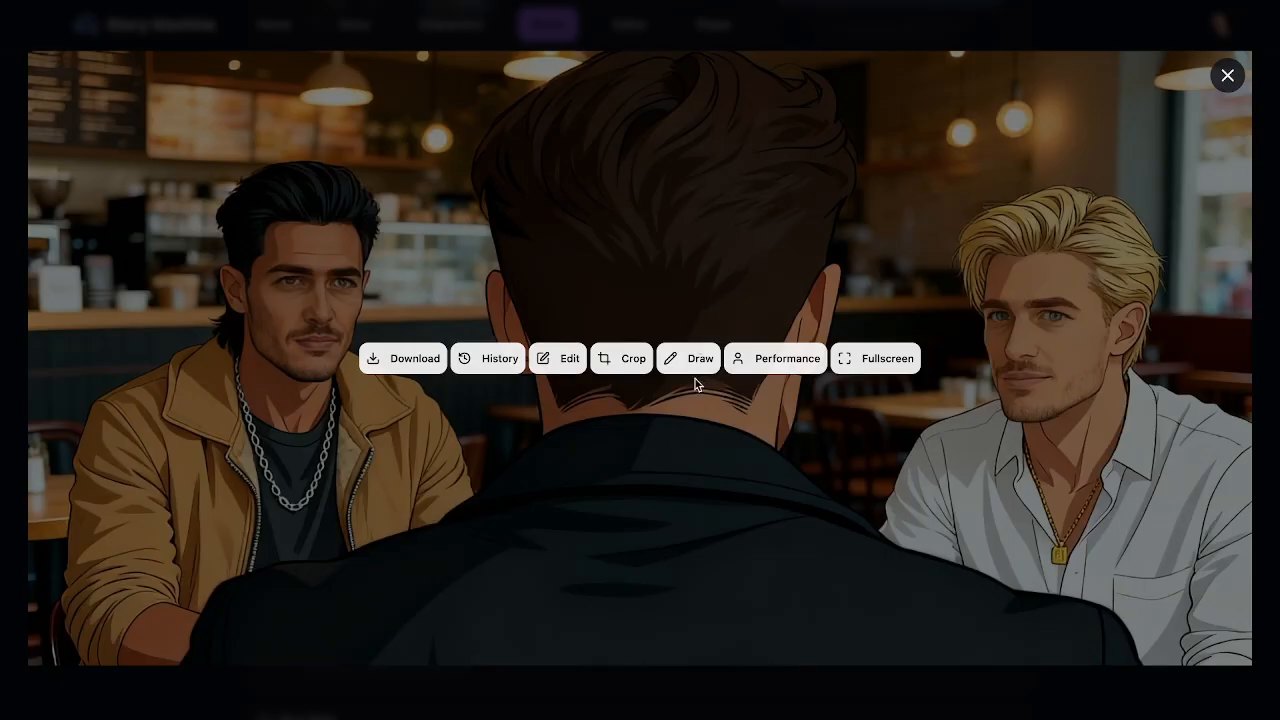
{"action": "left_click", "coordinate": [549, 360]}
{"action": "type", "text": "remove the "}
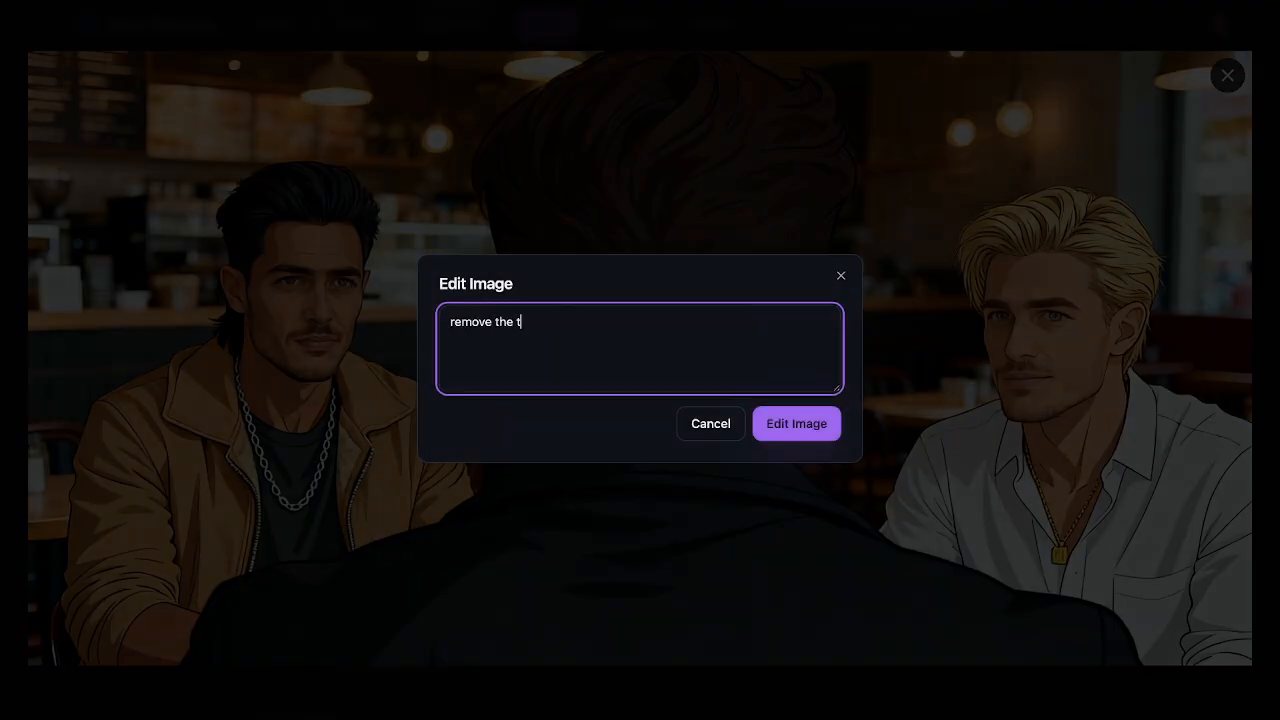
{"action": "type", "text": "background."}
{"action": "left_click", "coordinate": [814, 430]}
{"action": "left_click", "coordinate": [1228, 75]}
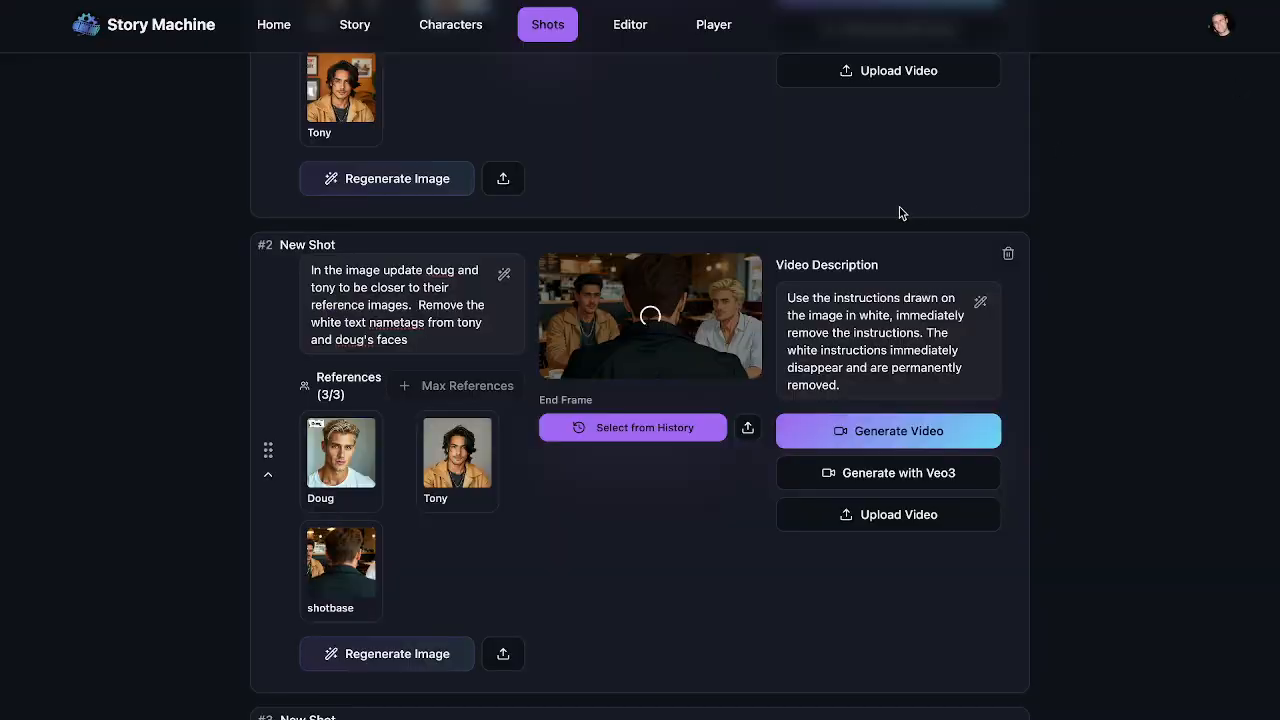
View shot #1's image enlarged and examine how the three characters are framed.
{"action": "scroll", "coordinate": [900, 212], "scroll_direction": "up", "scroll_amount": 4}
{"action": "left_click", "coordinate": [629, 272]}
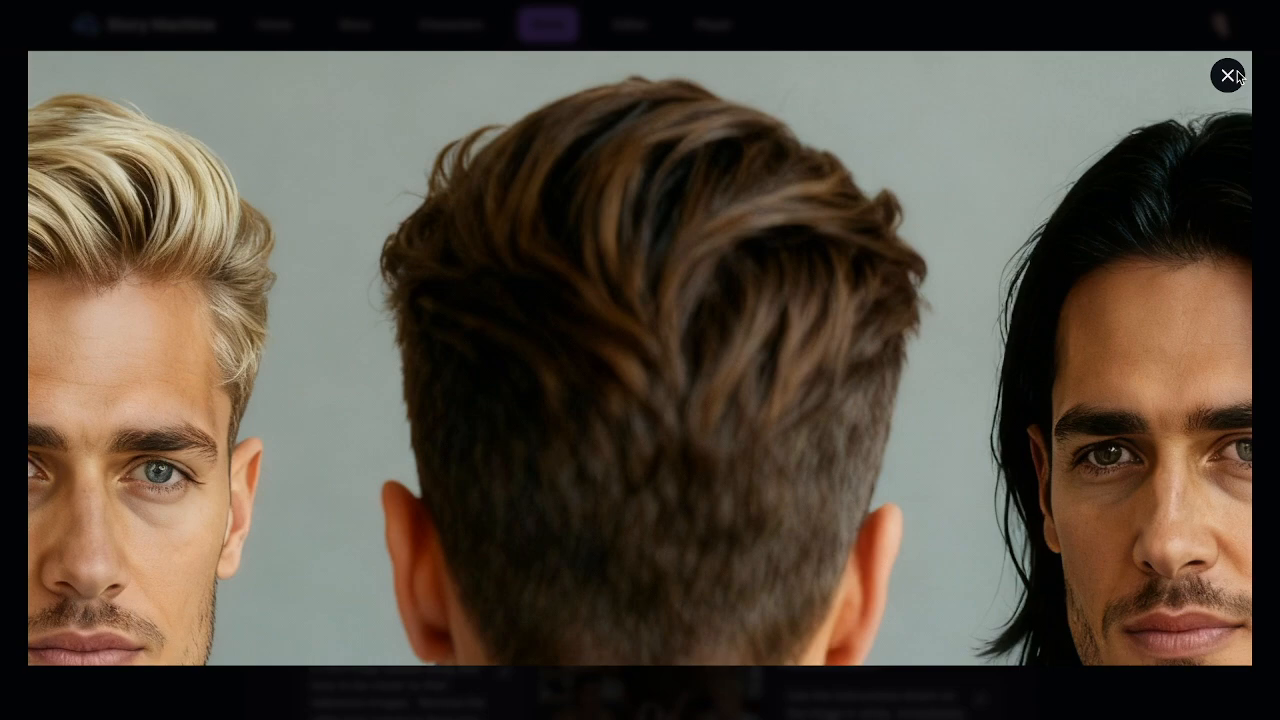
{"action": "left_click", "coordinate": [1228, 75]}
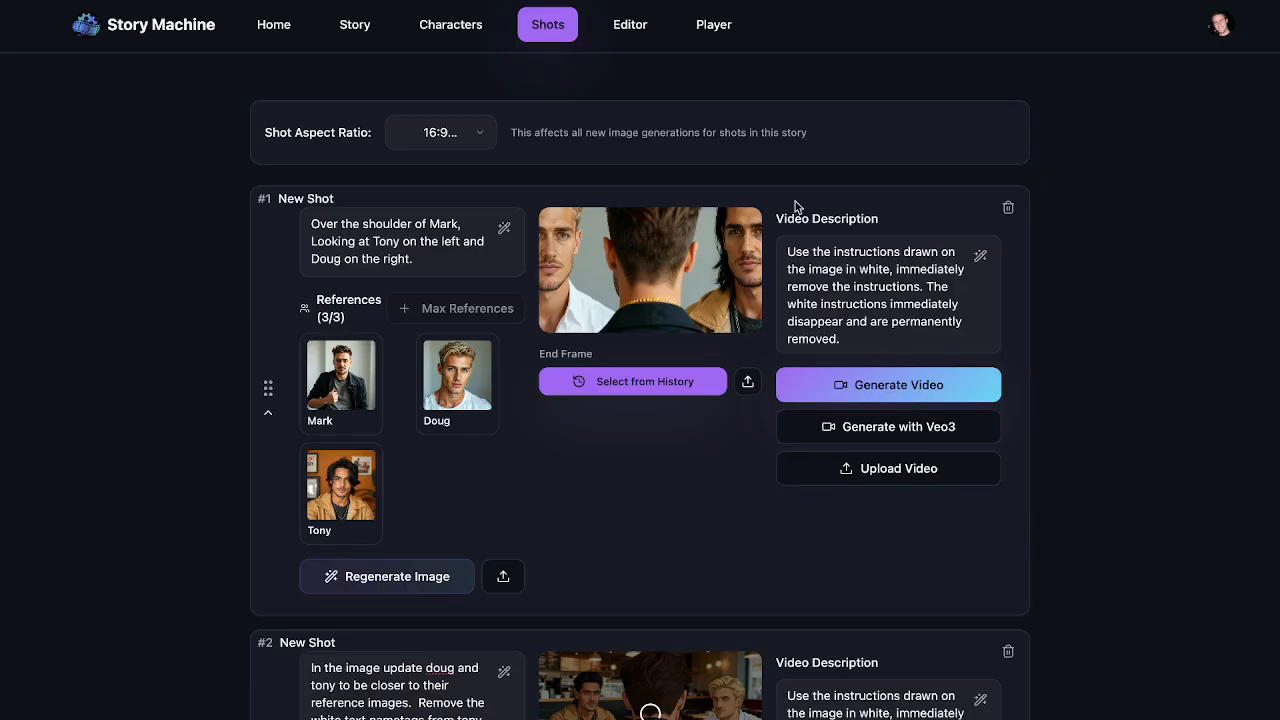
Compare the images of shots #1, #2 and #3 with their character references and check shot #2's edited background.
{"action": "scroll", "coordinate": [769, 215], "scroll_direction": "down", "scroll_amount": 5}
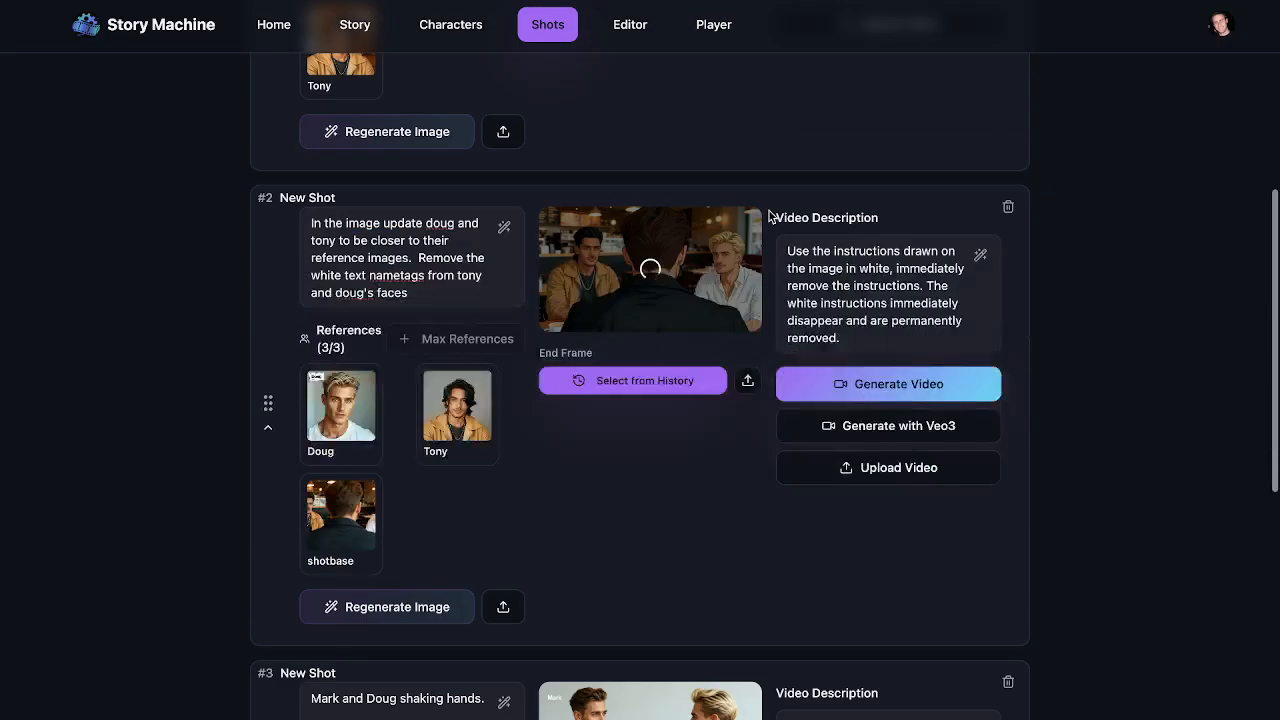
{"action": "scroll", "coordinate": [769, 215], "scroll_direction": "down", "scroll_amount": 1}
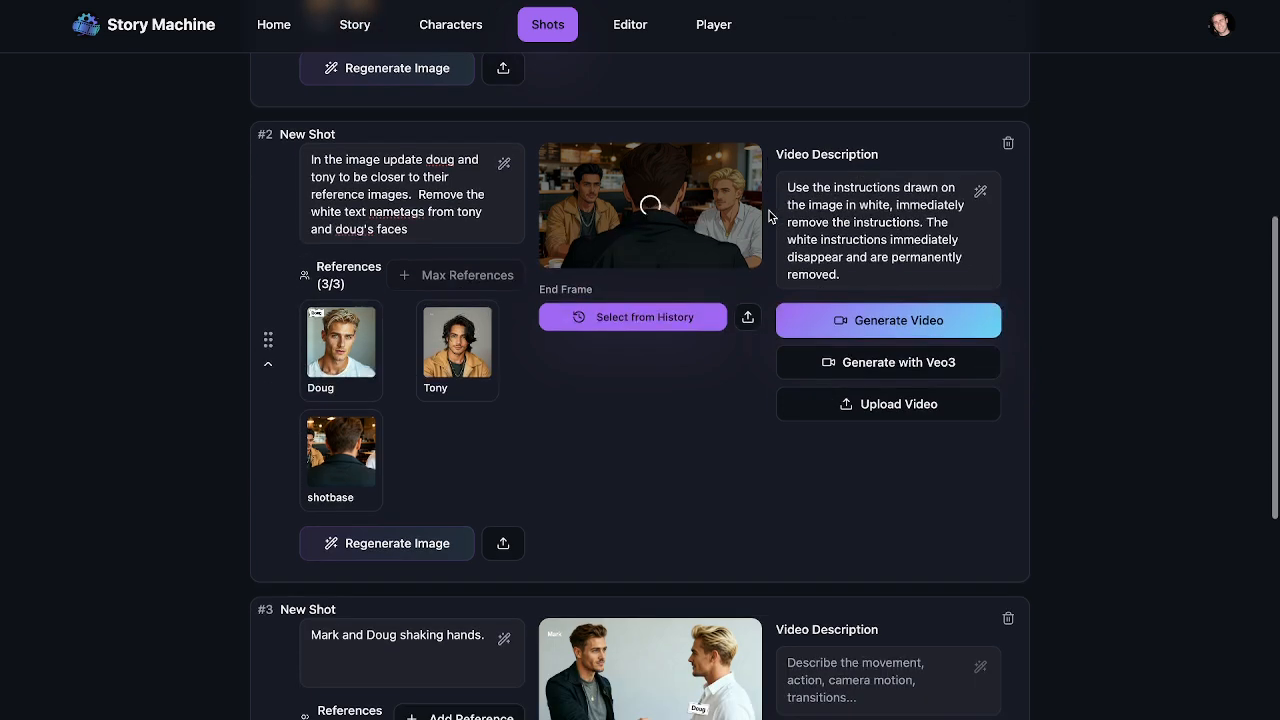
{"action": "scroll", "coordinate": [771, 215], "scroll_direction": "up", "scroll_amount": 3}
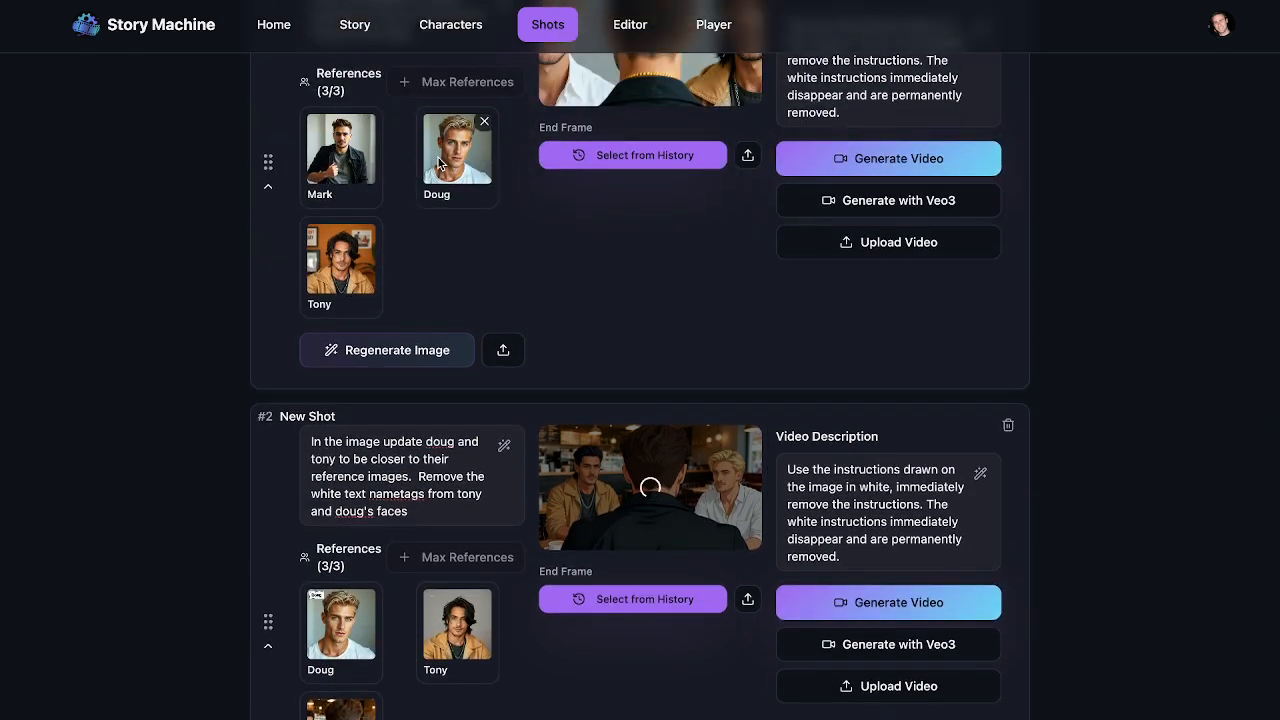
{"action": "scroll", "coordinate": [345, 260], "scroll_direction": "up", "scroll_amount": 3}
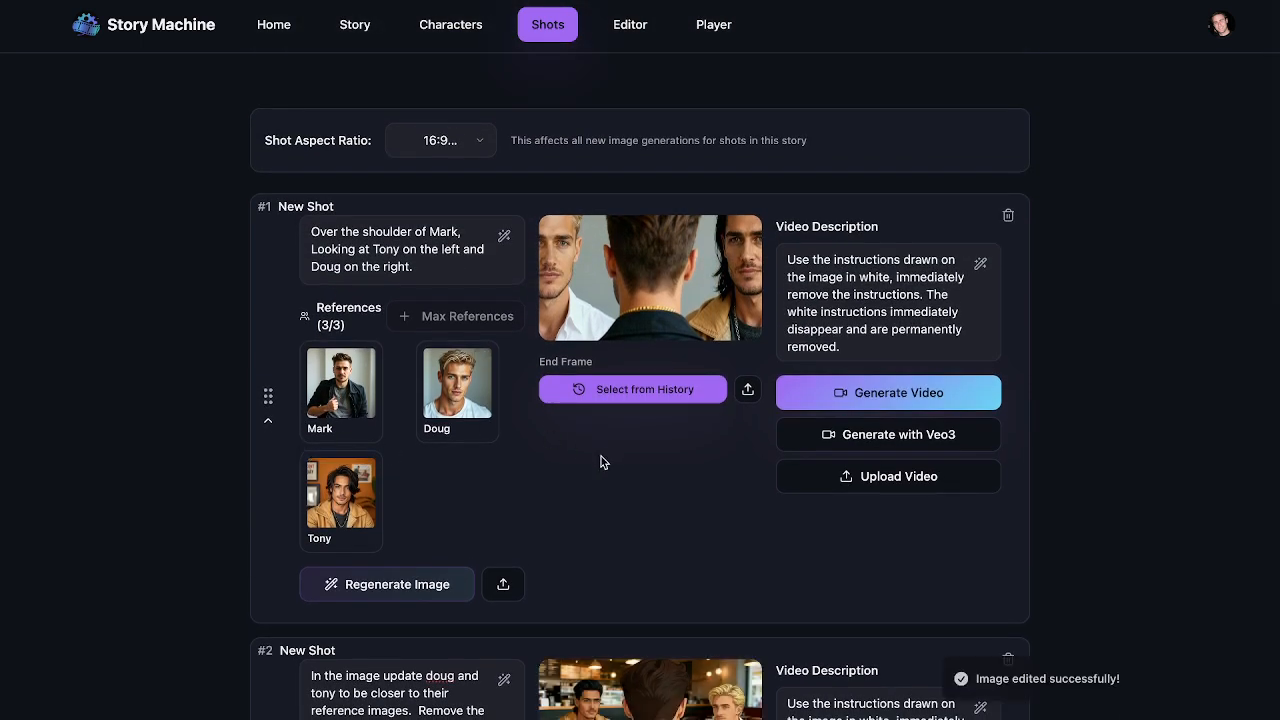
{"action": "scroll", "coordinate": [601, 456], "scroll_direction": "down", "scroll_amount": 3}
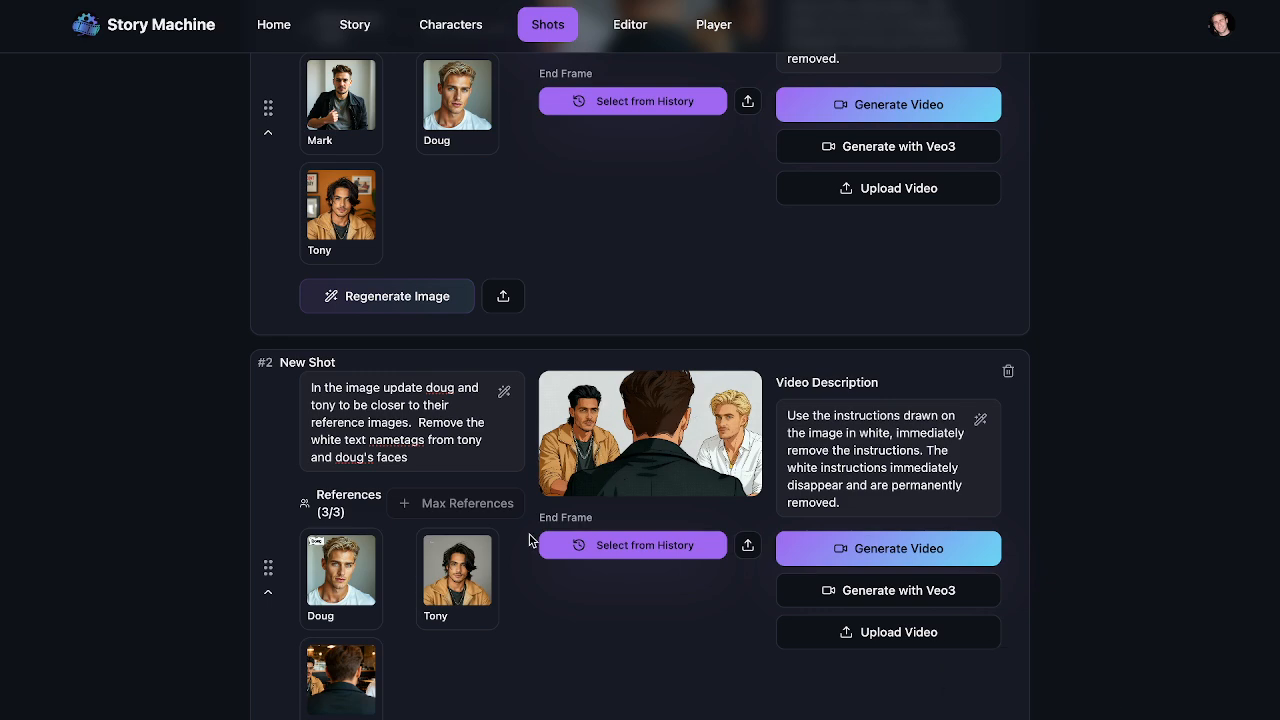
{"action": "scroll", "coordinate": [537, 640], "scroll_direction": "down", "scroll_amount": 3}
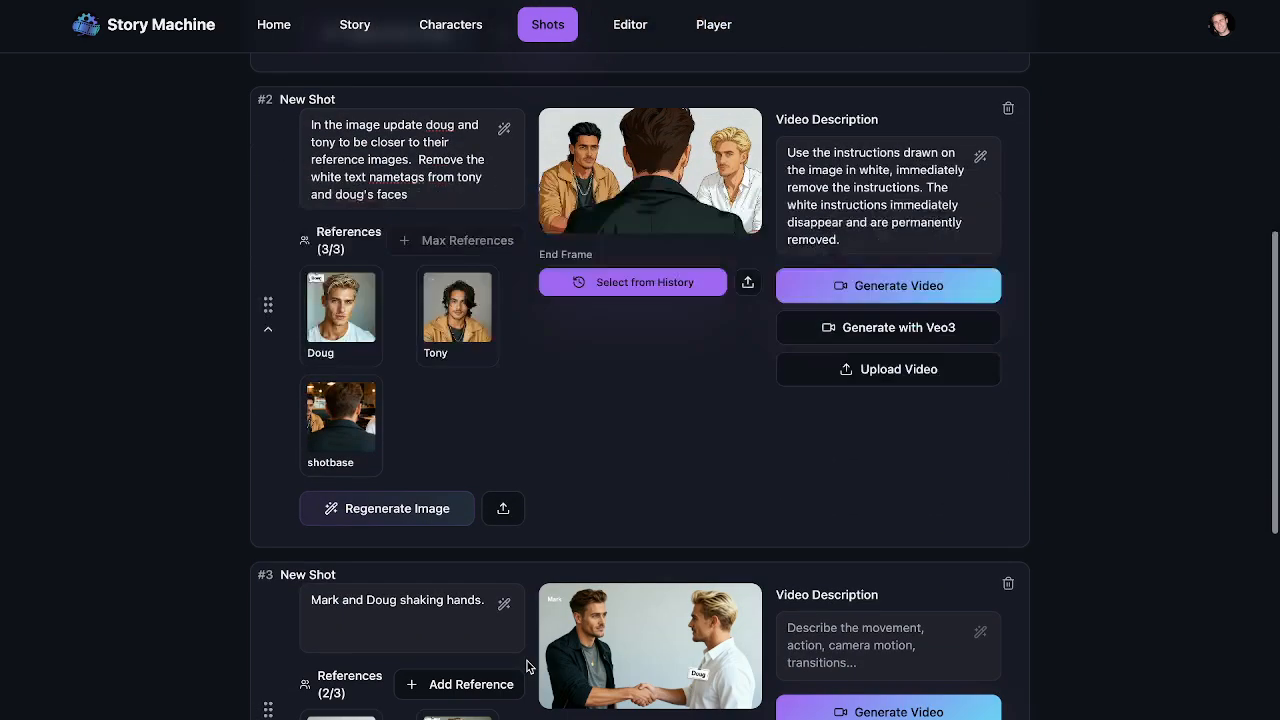
{"action": "scroll", "coordinate": [528, 667], "scroll_direction": "down", "scroll_amount": 2}
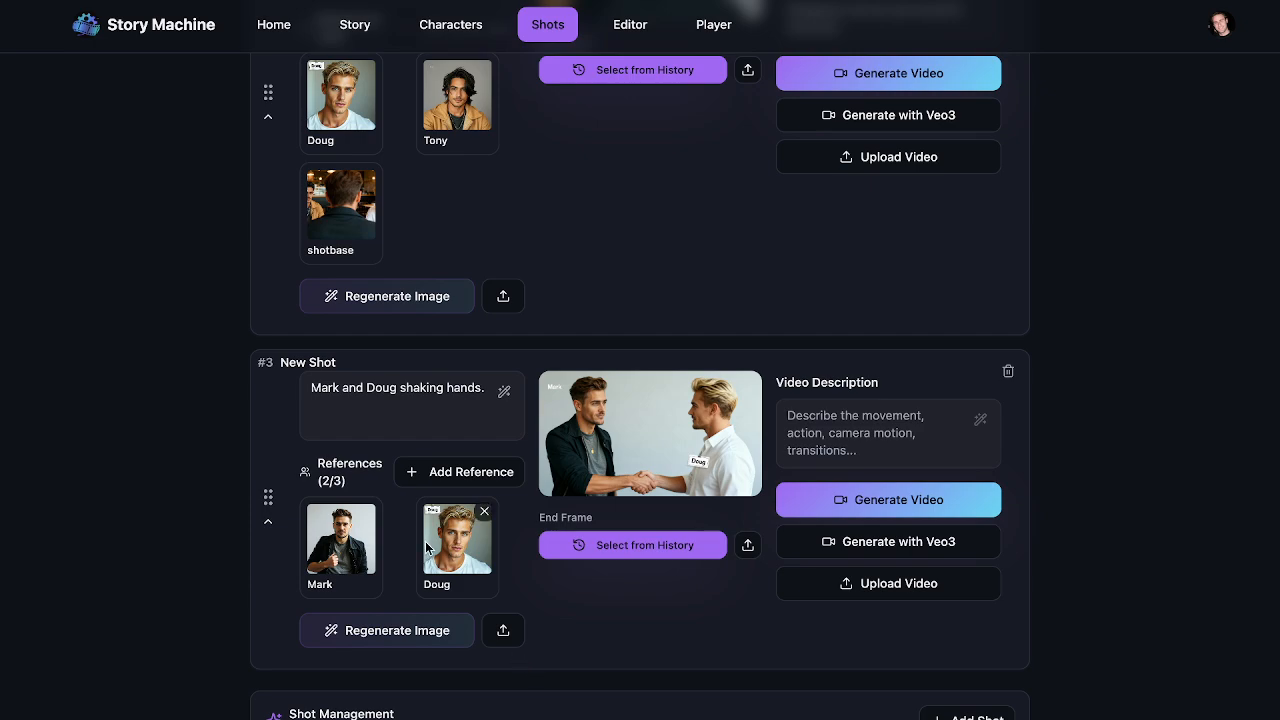
{"action": "scroll", "coordinate": [645, 436], "scroll_direction": "up", "scroll_amount": 6}
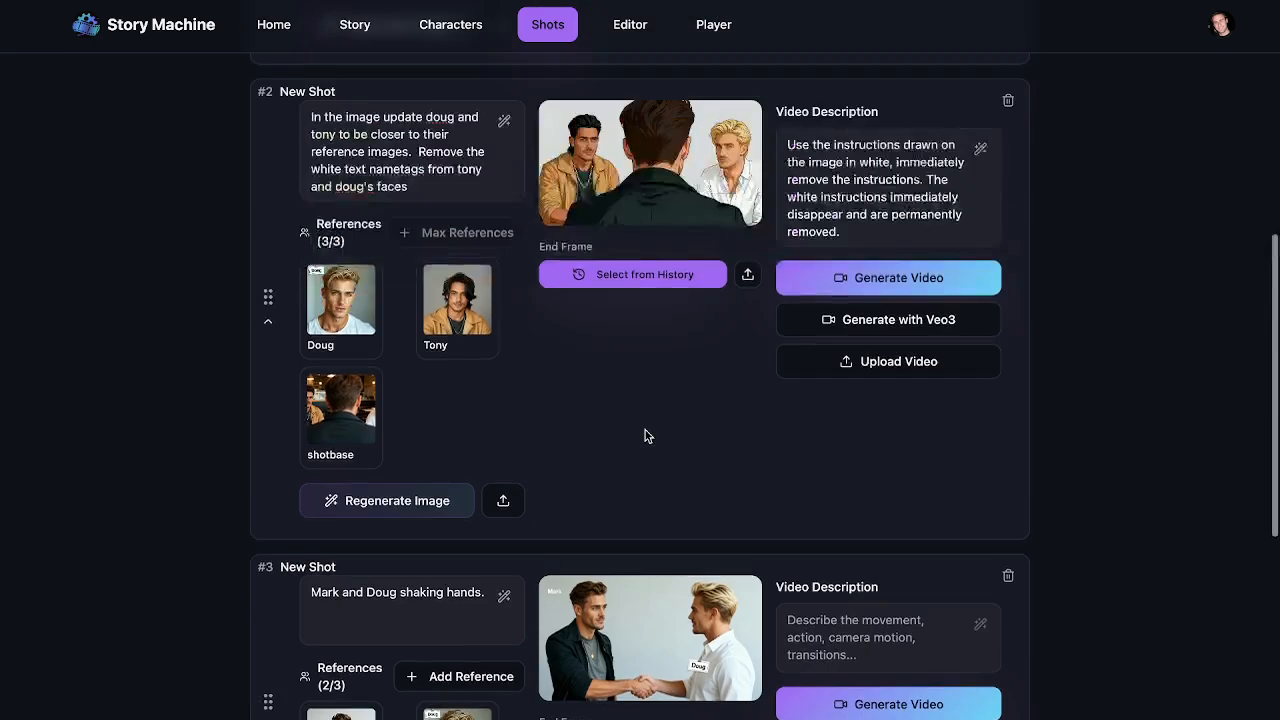
{"action": "scroll", "coordinate": [645, 436], "scroll_direction": "down", "scroll_amount": 1}
{"action": "scroll", "coordinate": [645, 436], "scroll_direction": "down", "scroll_amount": 5}
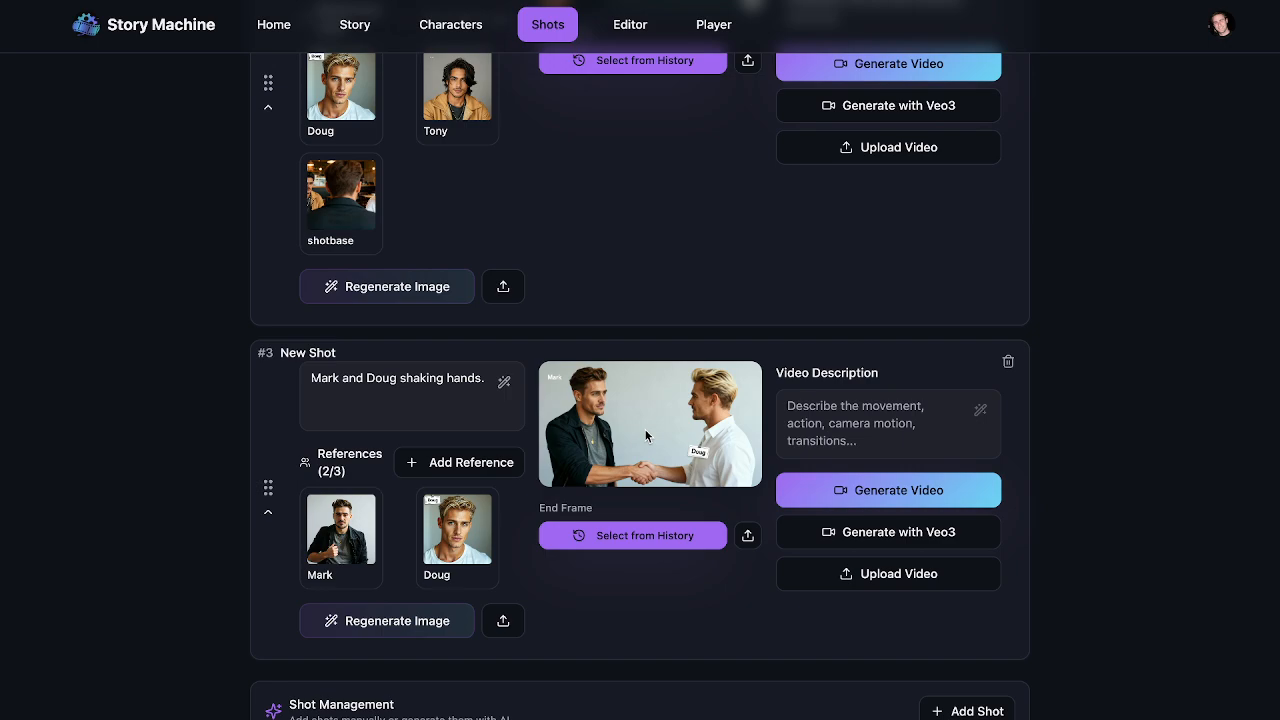
{"action": "scroll", "coordinate": [646, 436], "scroll_direction": "up", "scroll_amount": 5}
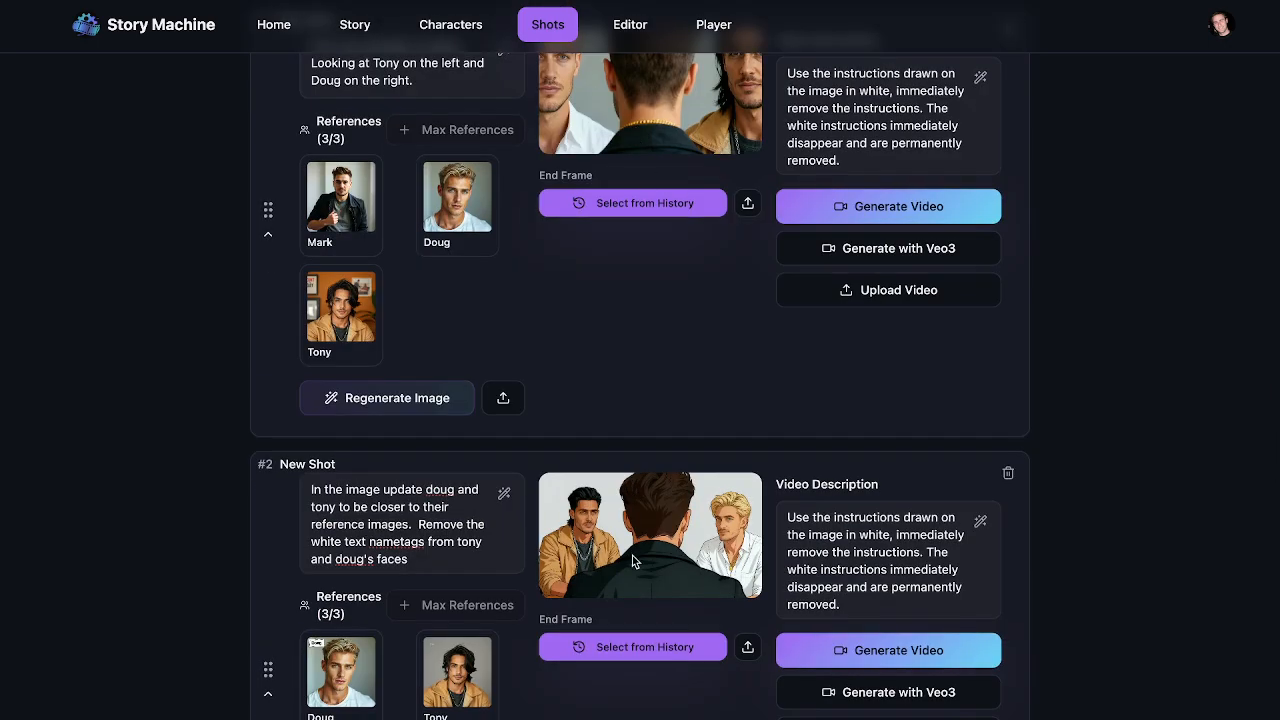
Add a fourth shot and upload withtext.jpg from the Downloads folder as its image.
{"action": "scroll", "coordinate": [640, 364], "scroll_direction": "down", "scroll_amount": 8}
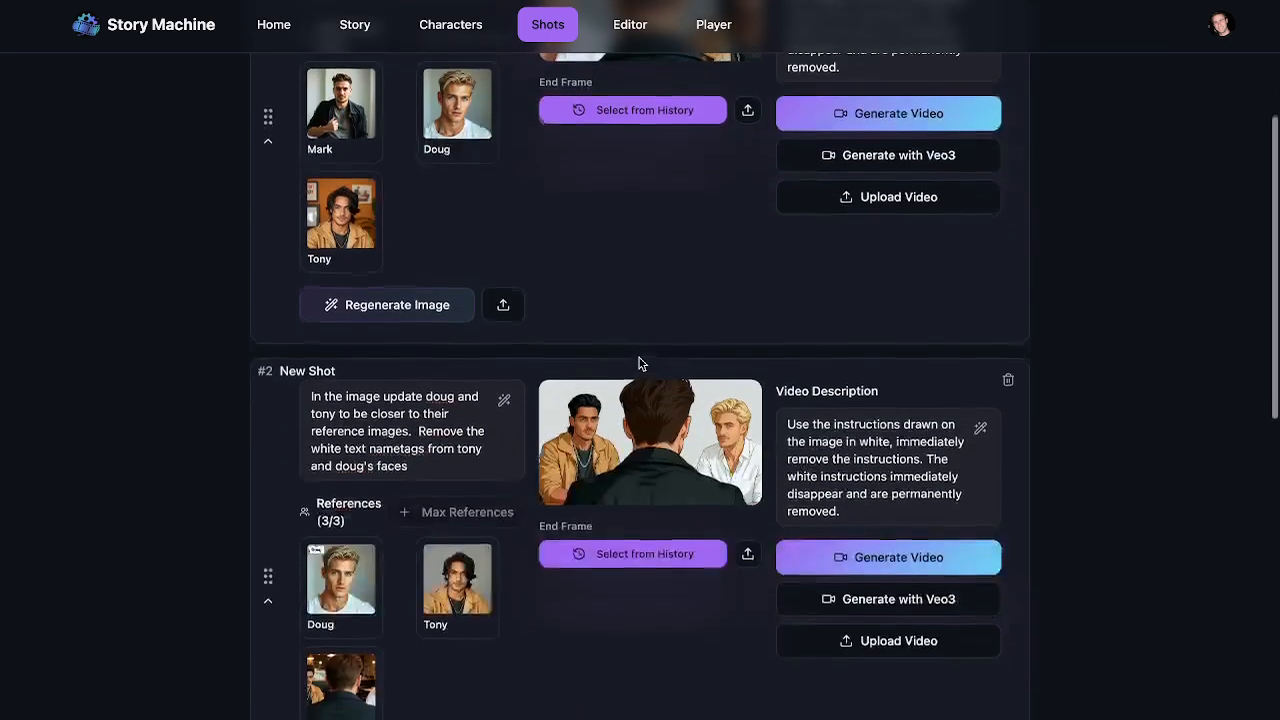
{"action": "scroll", "coordinate": [640, 364], "scroll_direction": "down", "scroll_amount": 1}
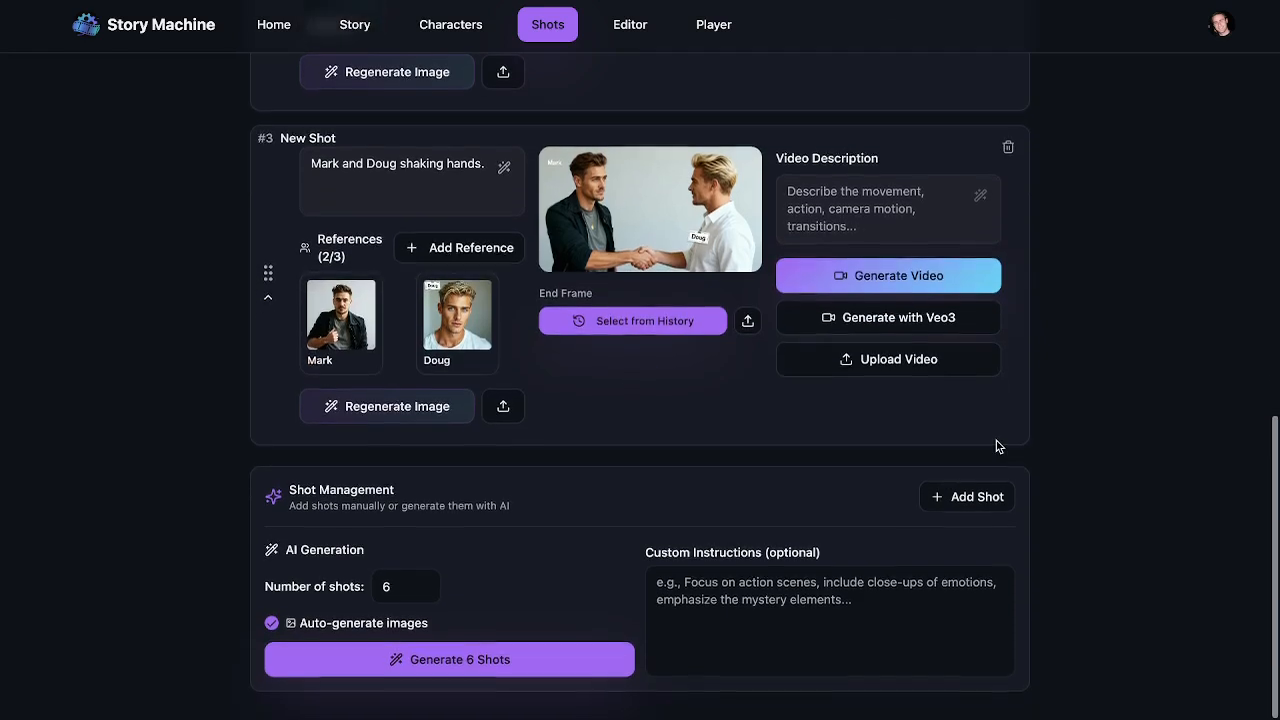
{"action": "left_click", "coordinate": [964, 500]}
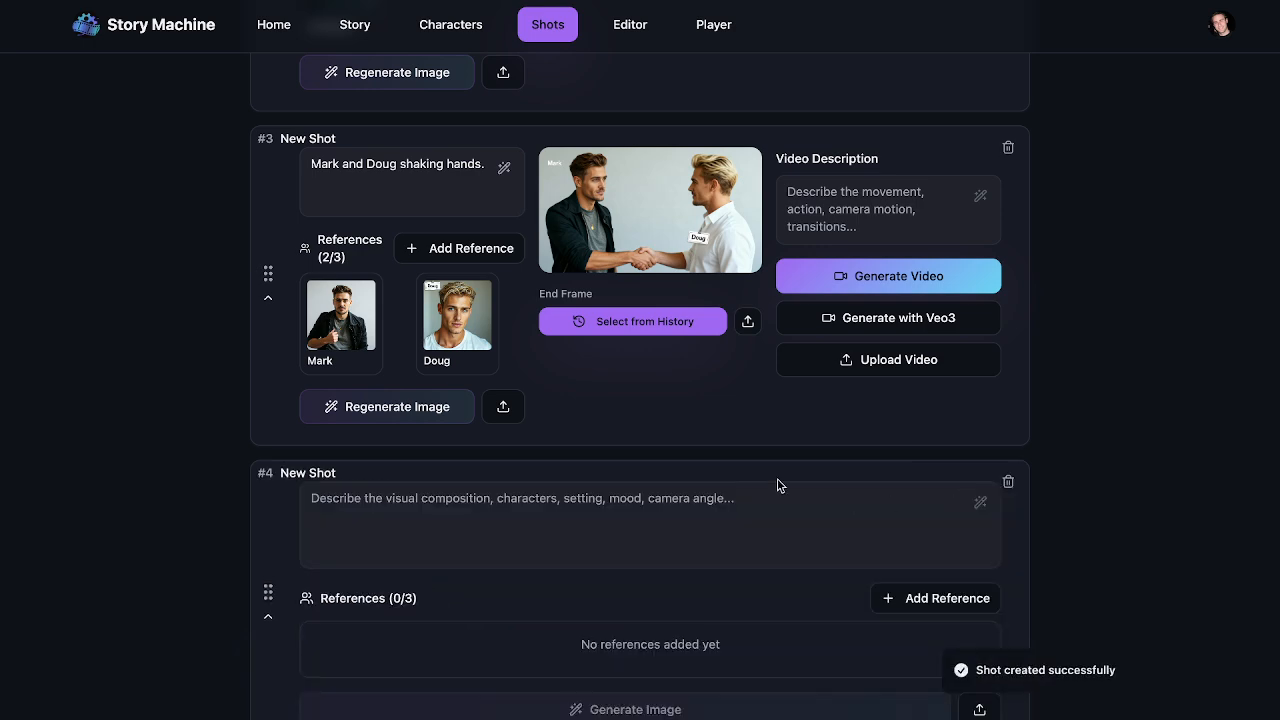
{"action": "scroll", "coordinate": [740, 480], "scroll_direction": "down", "scroll_amount": 2}
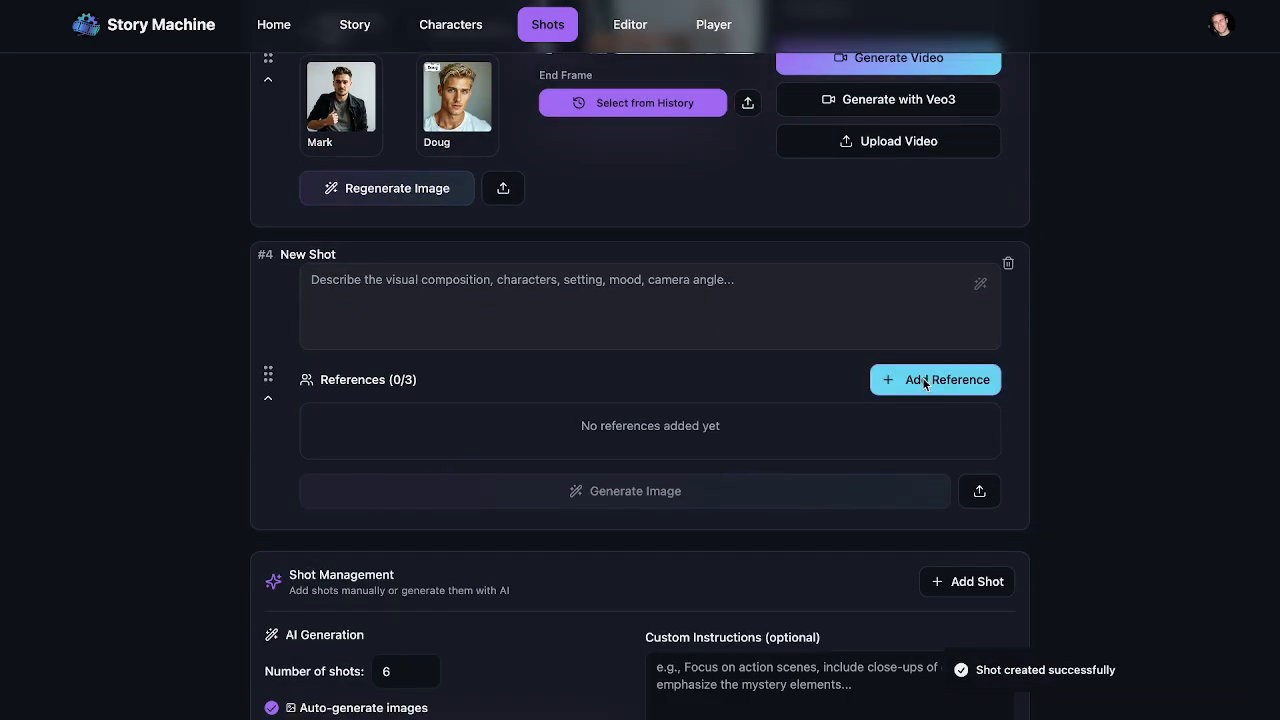
{"action": "left_click", "coordinate": [979, 492]}
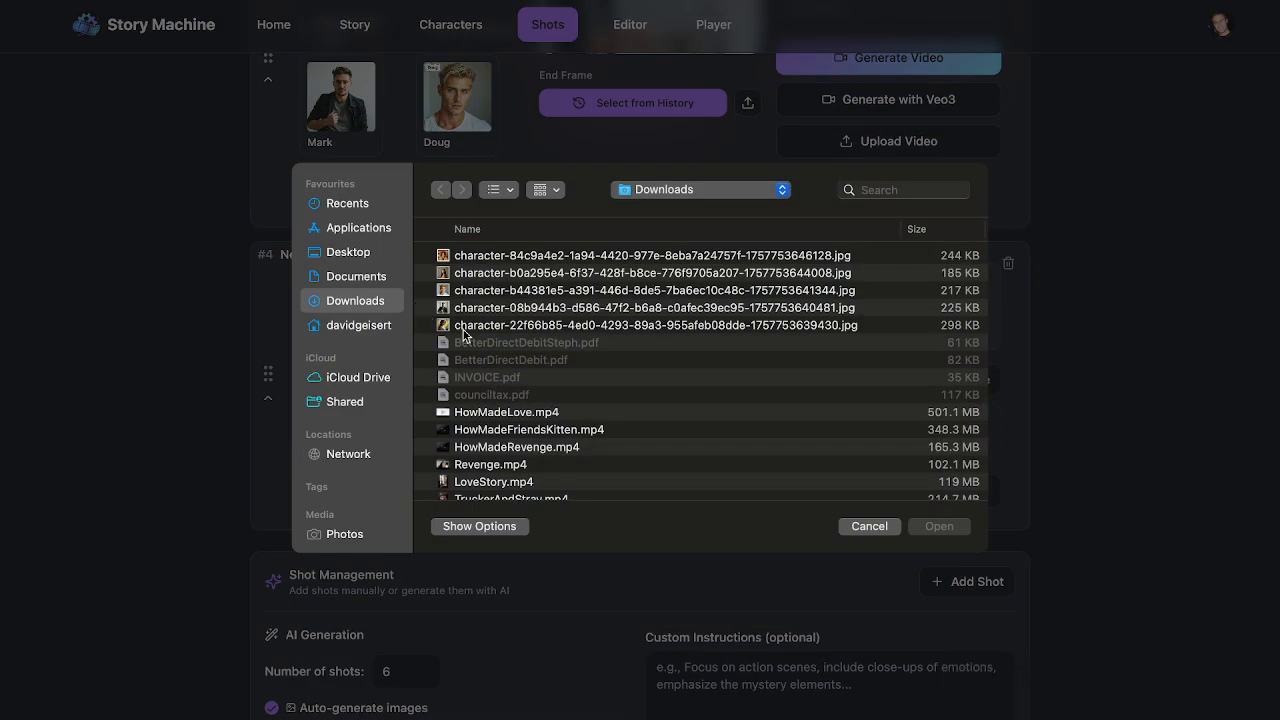
{"action": "scroll", "coordinate": [518, 377], "scroll_direction": "down", "scroll_amount": 10}
{"action": "scroll", "coordinate": [518, 377], "scroll_direction": "down", "scroll_amount": 15}
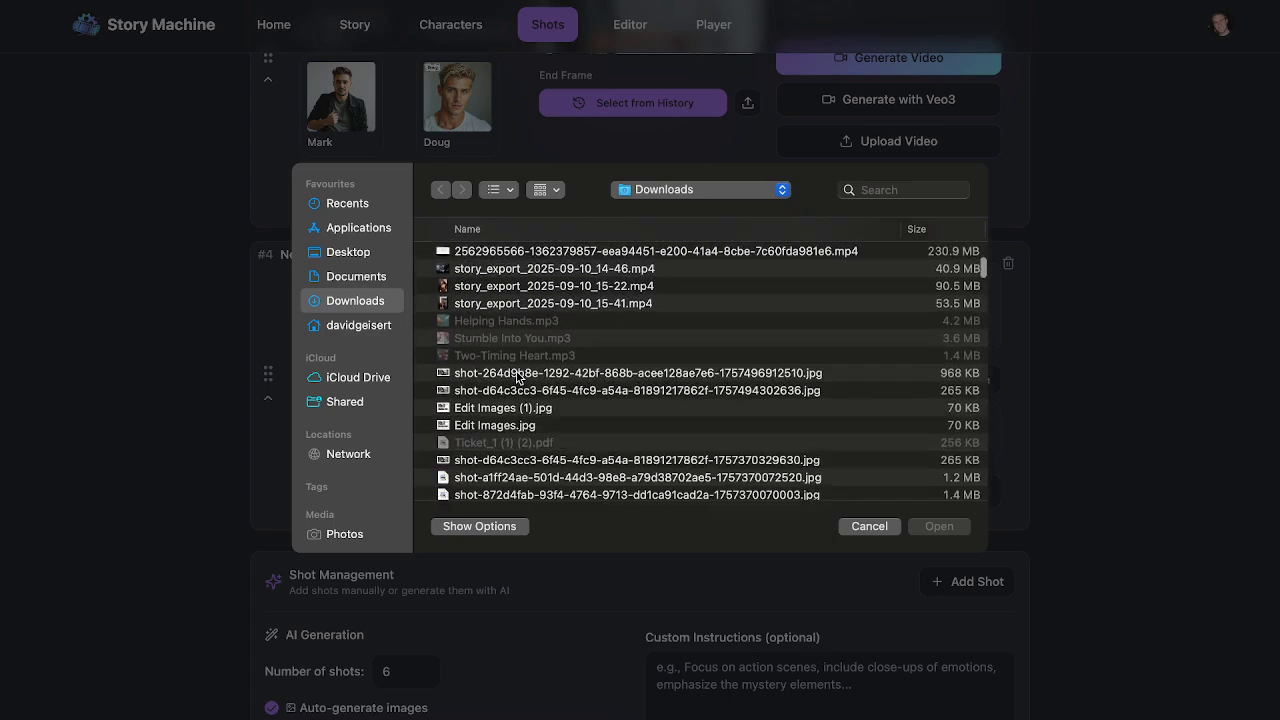
{"action": "left_click", "coordinate": [518, 382]}
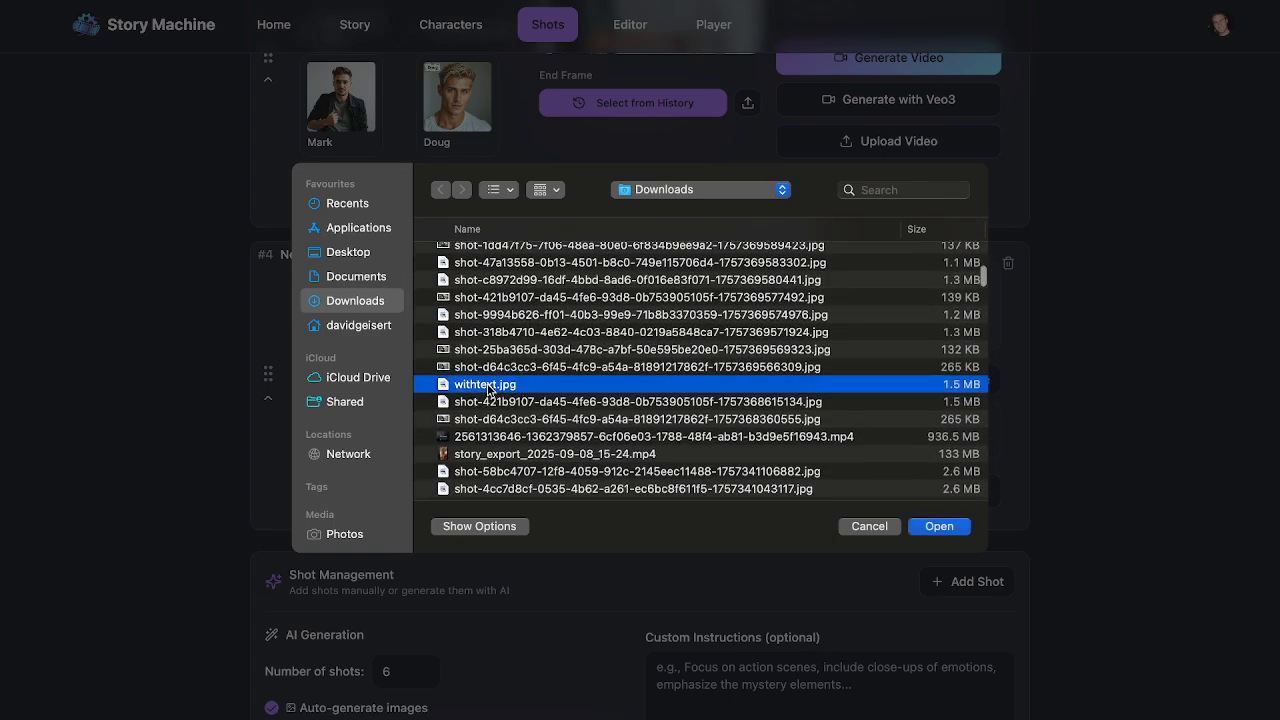
{"action": "left_click", "coordinate": [938, 526]}
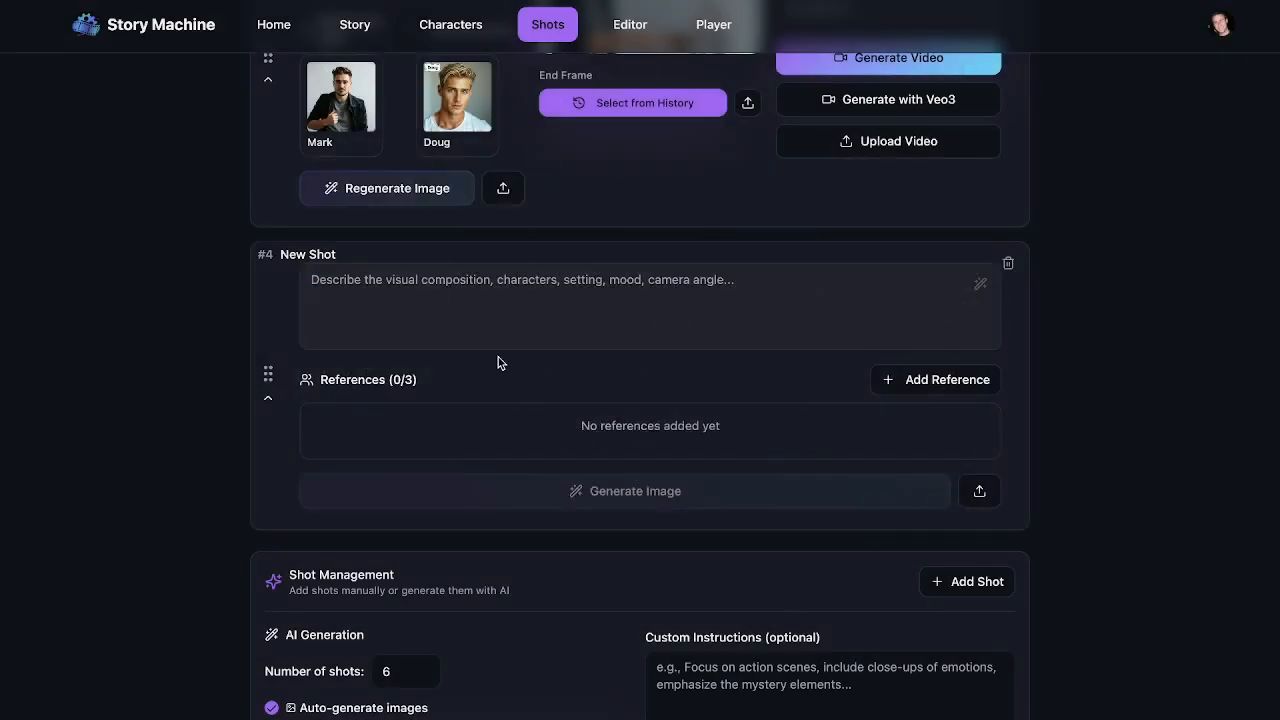
Describe shot #4 as "Do the edits based on the white text in the image. Remove the white text." and regenerate its image.
{"action": "left_click", "coordinate": [404, 288]}
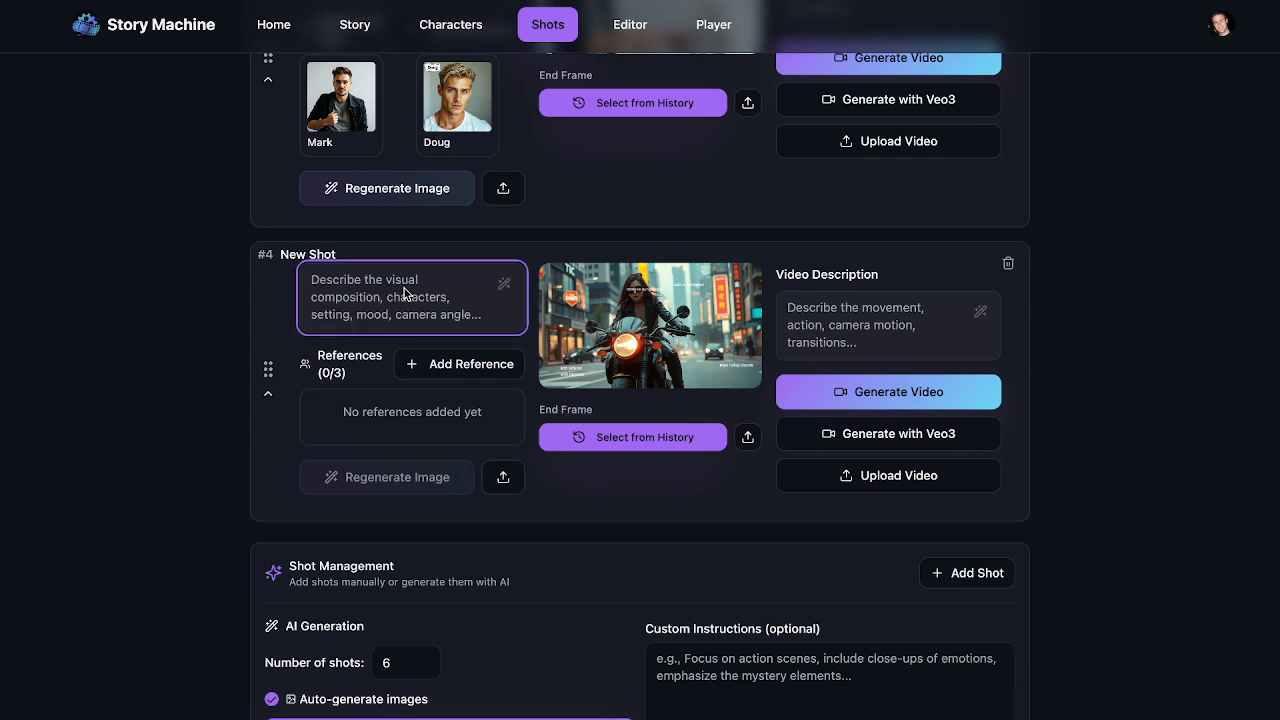
{"action": "type", "text": "Do the "}
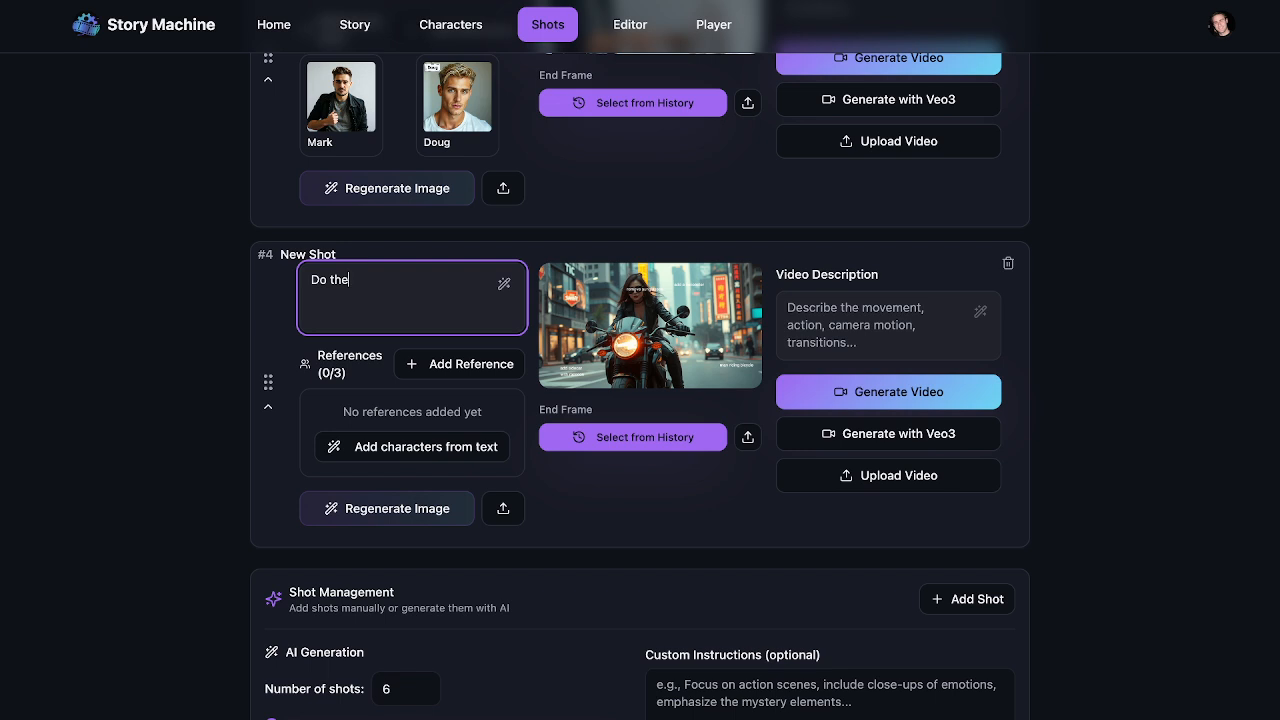
{"action": "type", "text": "edits based on the white te"}
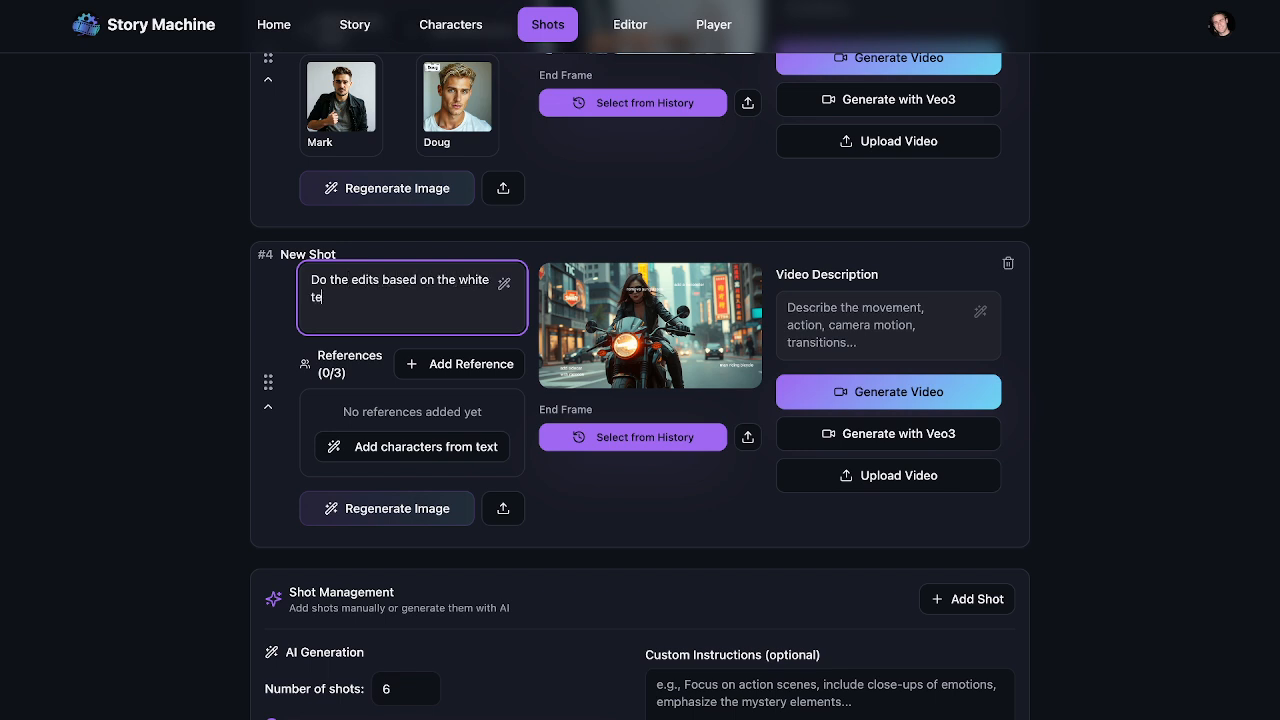
{"action": "type", "text": "xt in the image,   Remove the "}
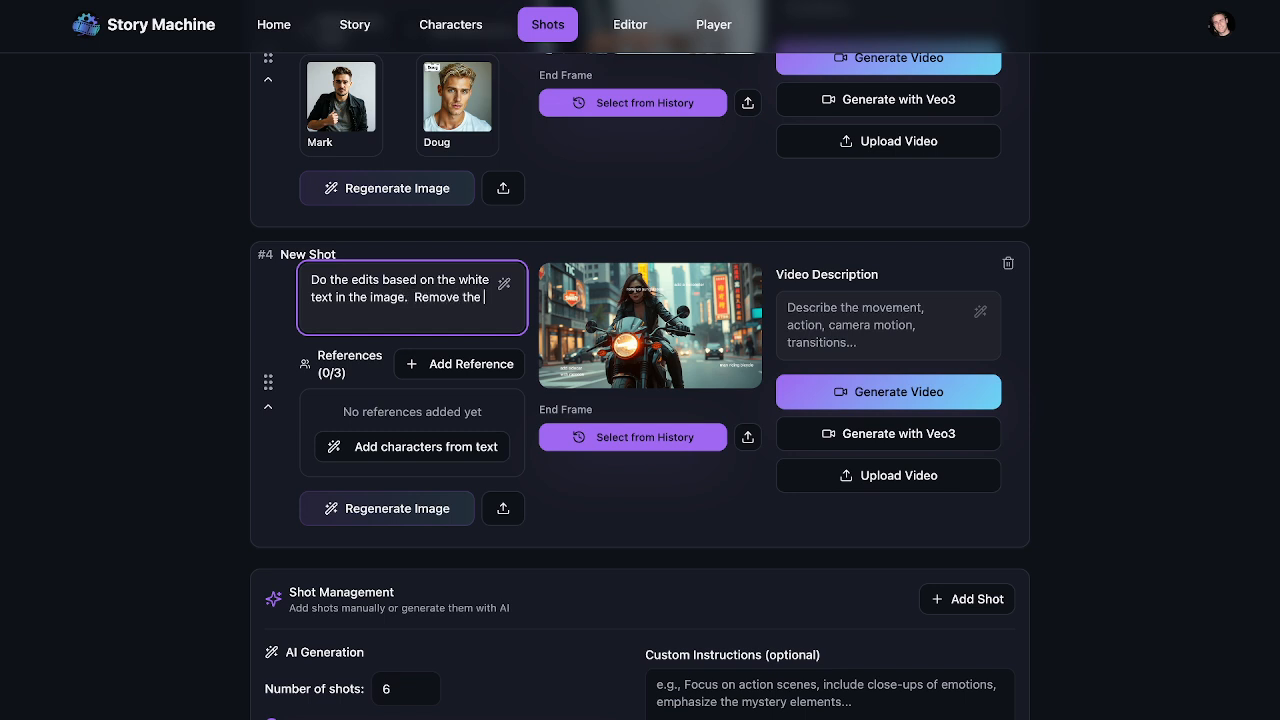
{"action": "type", "text": "white text."}
{"action": "key", "text": "ctrl+a"}
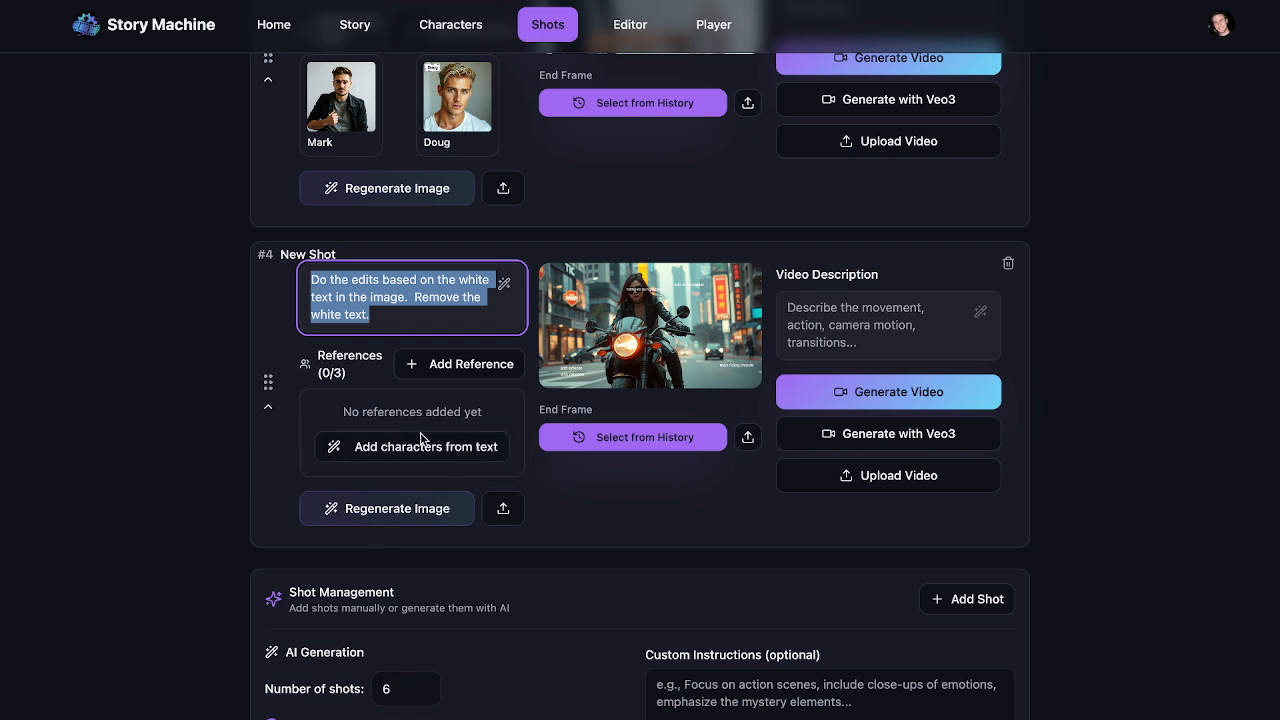
{"action": "left_click", "coordinate": [384, 515]}
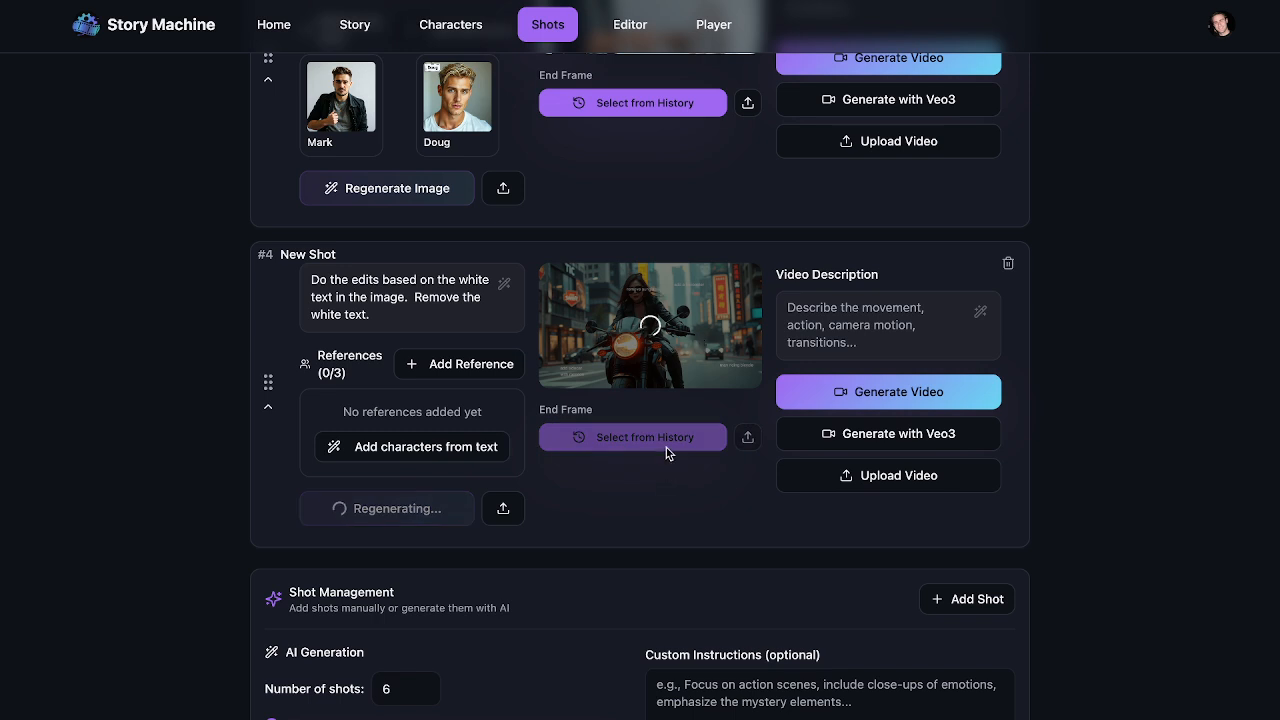
Add a fifth, empty shot below shot #4.
{"action": "scroll", "coordinate": [674, 509], "scroll_direction": "down", "scroll_amount": 2}
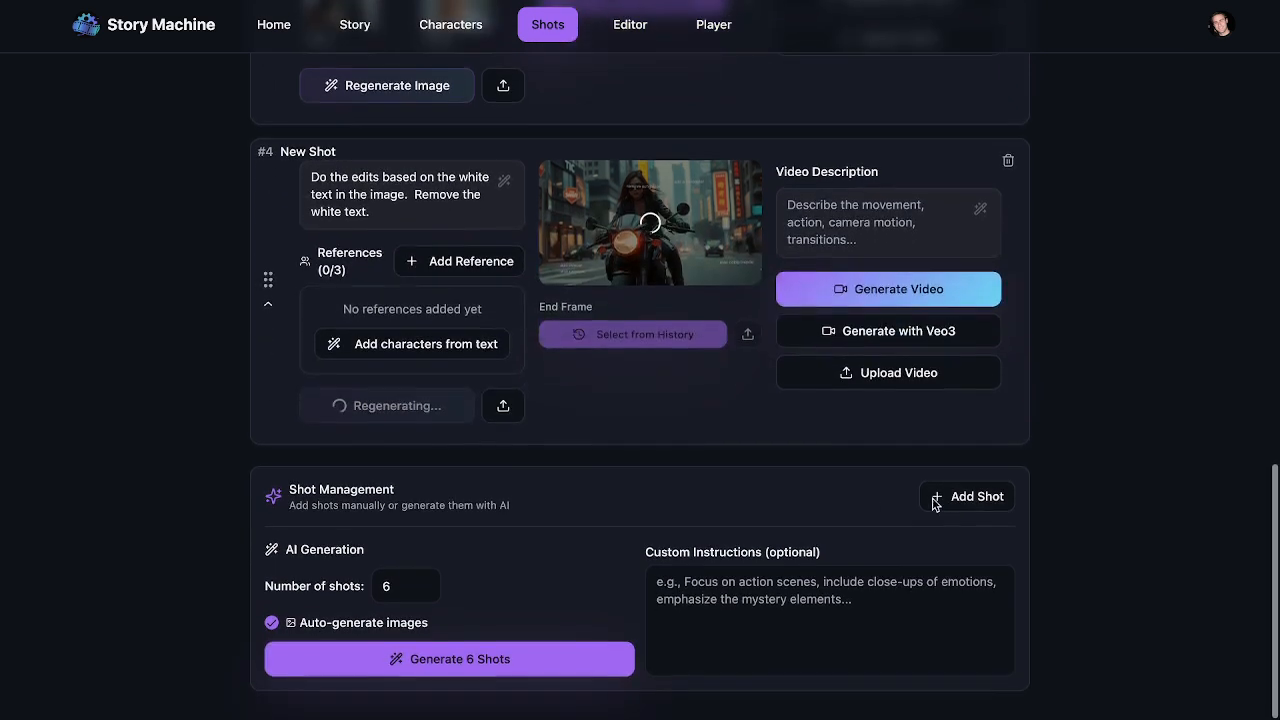
{"action": "left_click", "coordinate": [960, 497]}
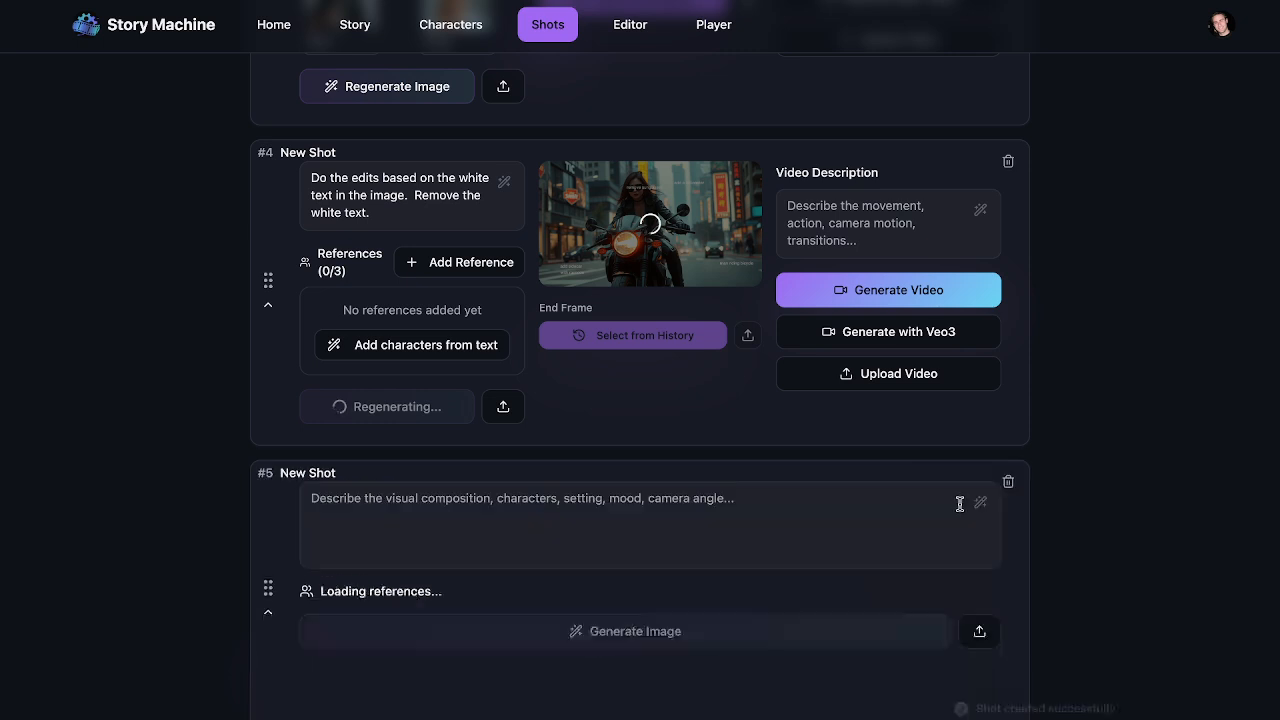
{"action": "scroll", "coordinate": [960, 505], "scroll_direction": "down", "scroll_amount": 2}
{"action": "scroll", "coordinate": [960, 503], "scroll_direction": "down", "scroll_amount": 1}
{"action": "scroll", "coordinate": [880, 390], "scroll_direction": "up", "scroll_amount": 3}
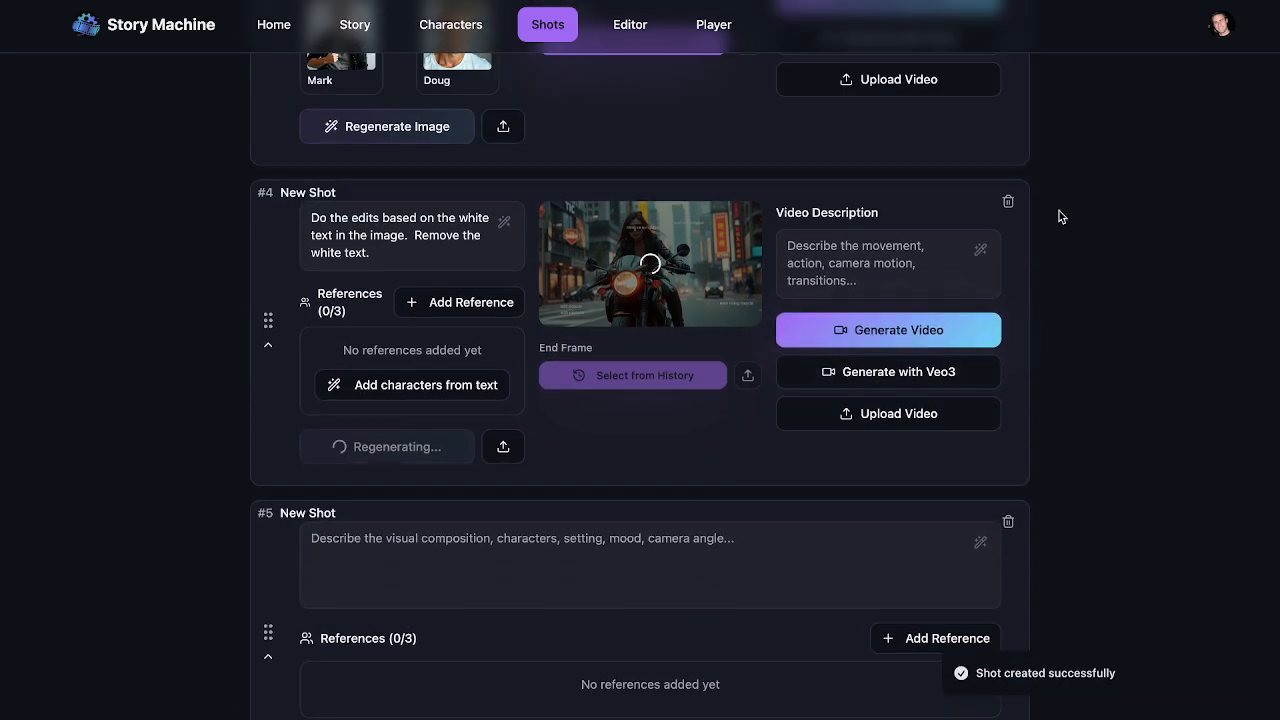
Set the account's Edit Image model to Nano-Banana (Default) and Generate Image model to Nano-Banana (Reference Images), and save the preferences.
{"action": "left_click", "coordinate": [1219, 24]}
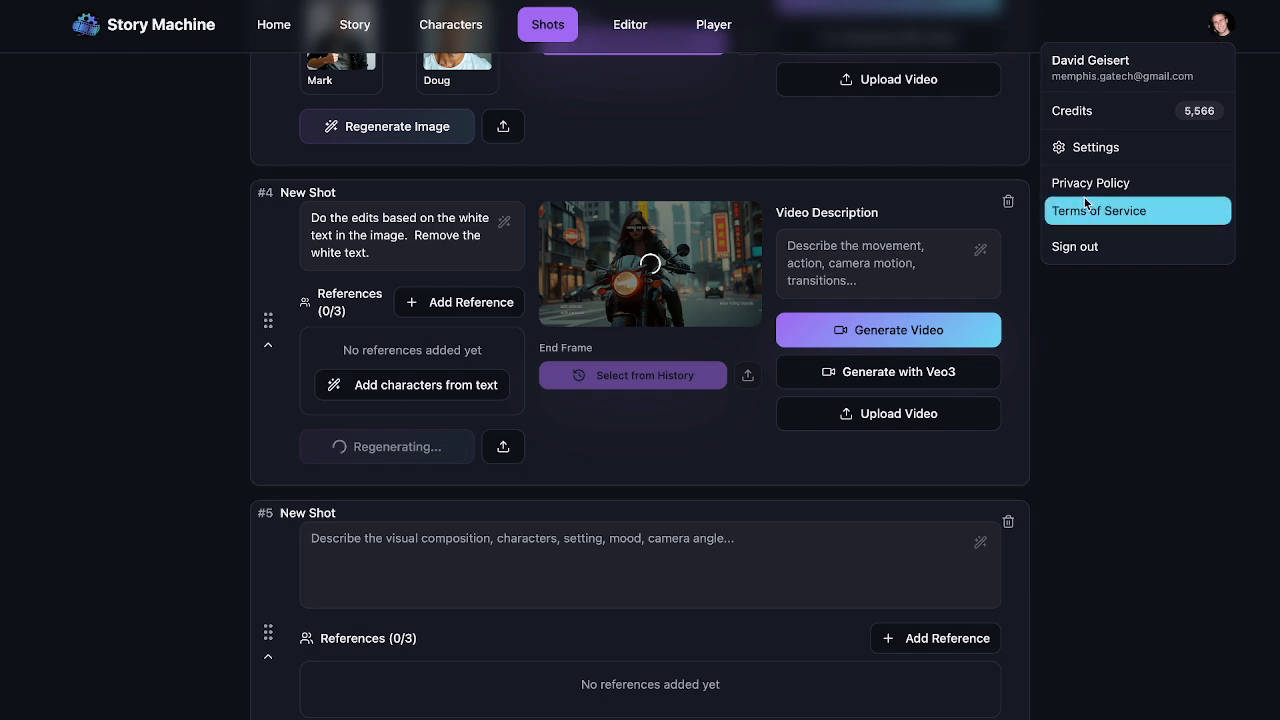
{"action": "left_click", "coordinate": [1104, 146]}
{"action": "scroll", "coordinate": [791, 366], "scroll_direction": "down", "scroll_amount": 6}
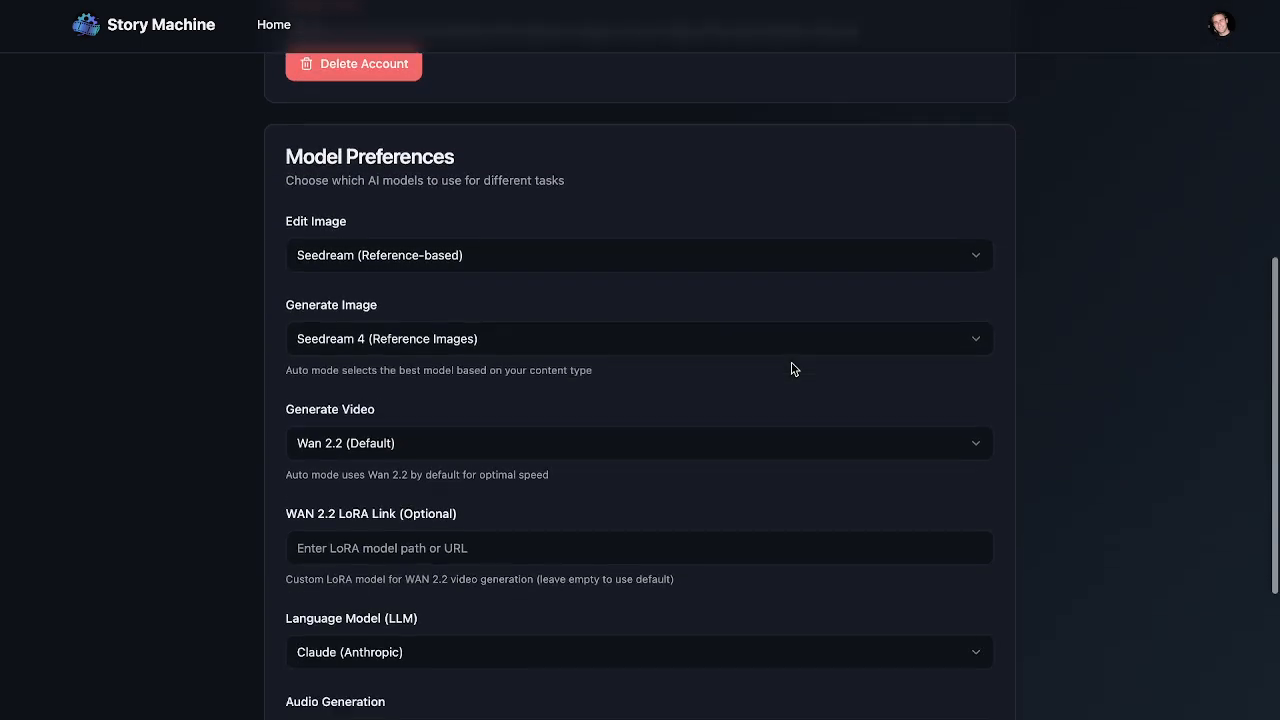
{"action": "left_click", "coordinate": [467, 238]}
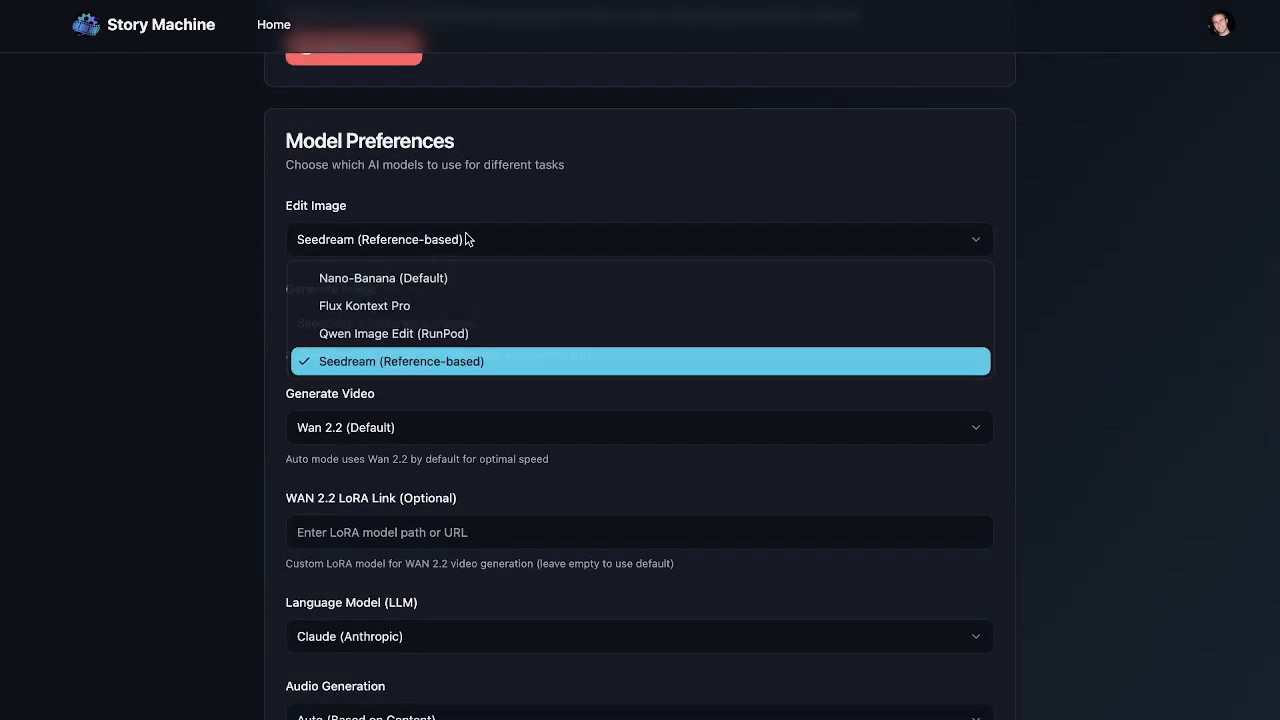
{"action": "left_click", "coordinate": [407, 281]}
{"action": "left_click", "coordinate": [497, 338]}
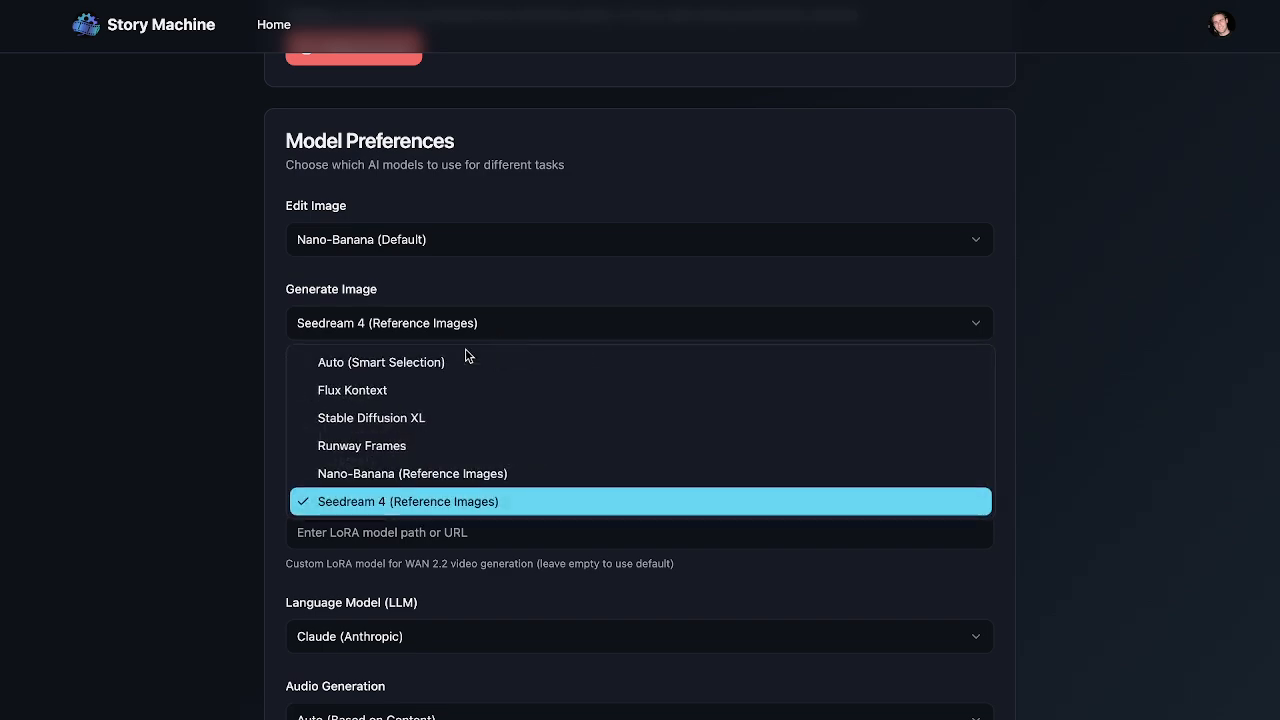
{"action": "left_click", "coordinate": [400, 473]}
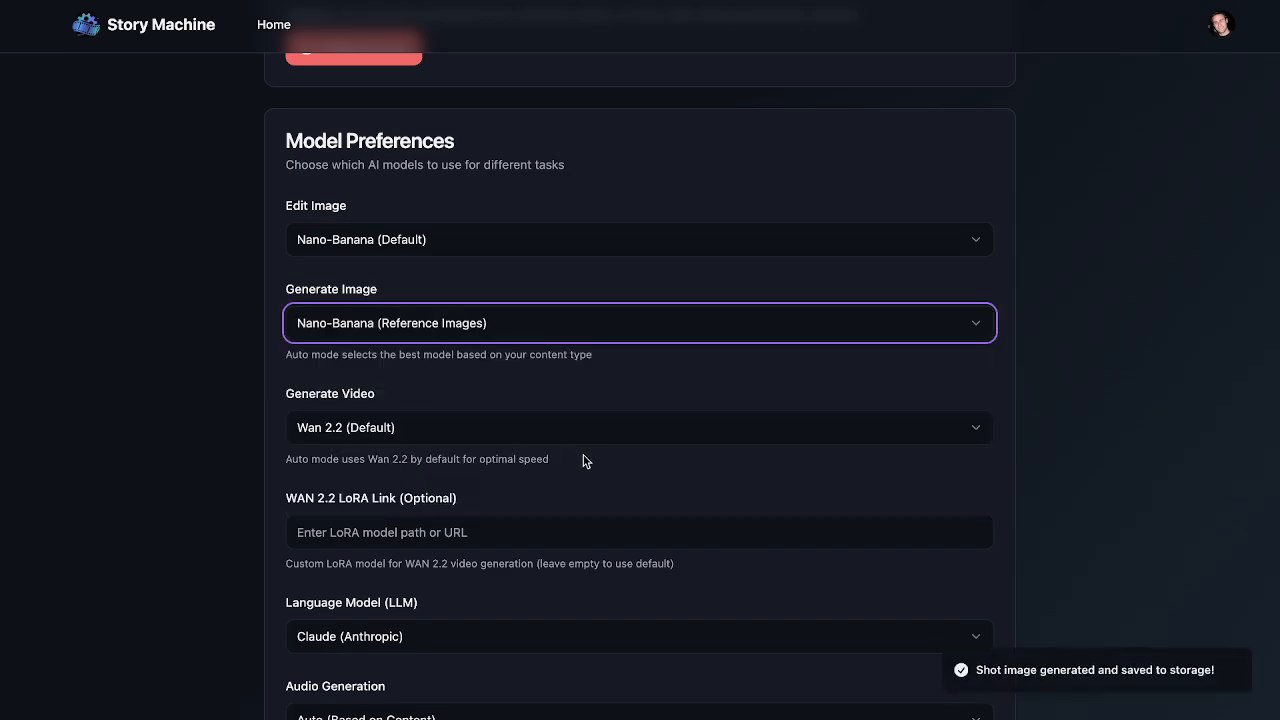
{"action": "scroll", "coordinate": [585, 461], "scroll_direction": "down", "scroll_amount": 3}
{"action": "left_click", "coordinate": [330, 662]}
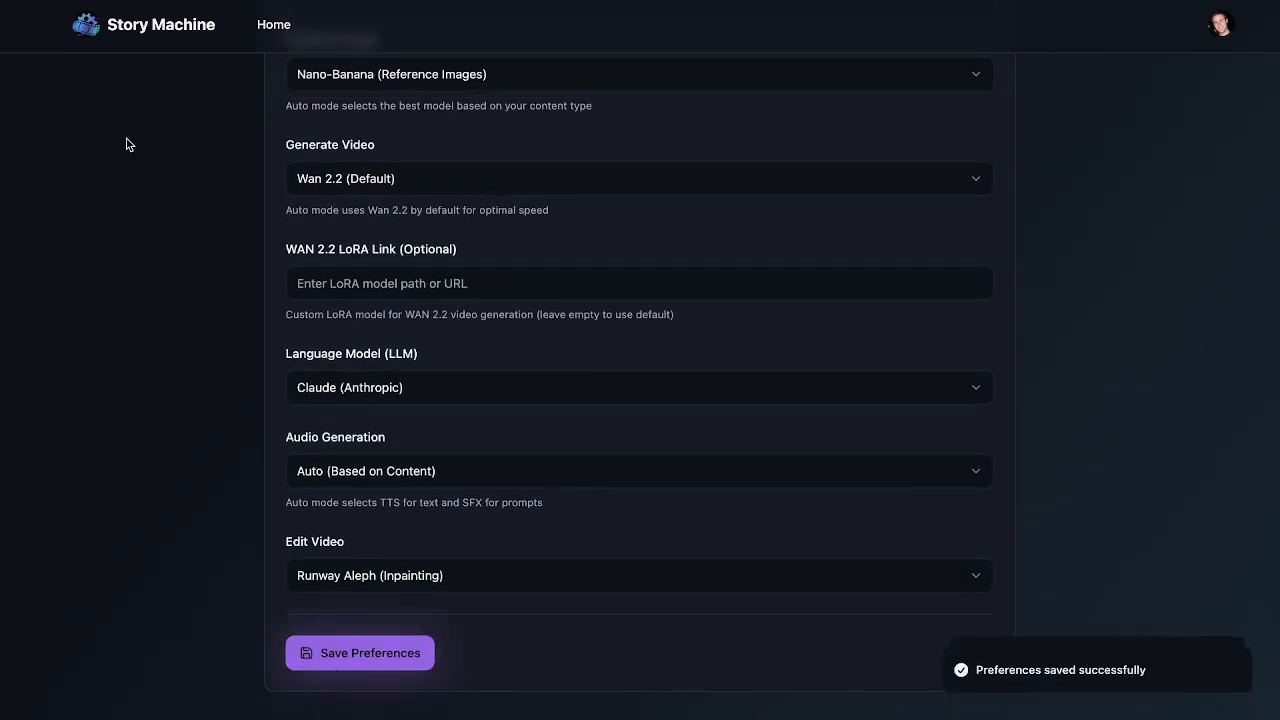
Return to the shots and restore the uploaded withtext.jpg as shot #4's image from its image history.
{"action": "key", "text": "alt+Left"}
{"action": "scroll", "coordinate": [552, 357], "scroll_direction": "down", "scroll_amount": 5}
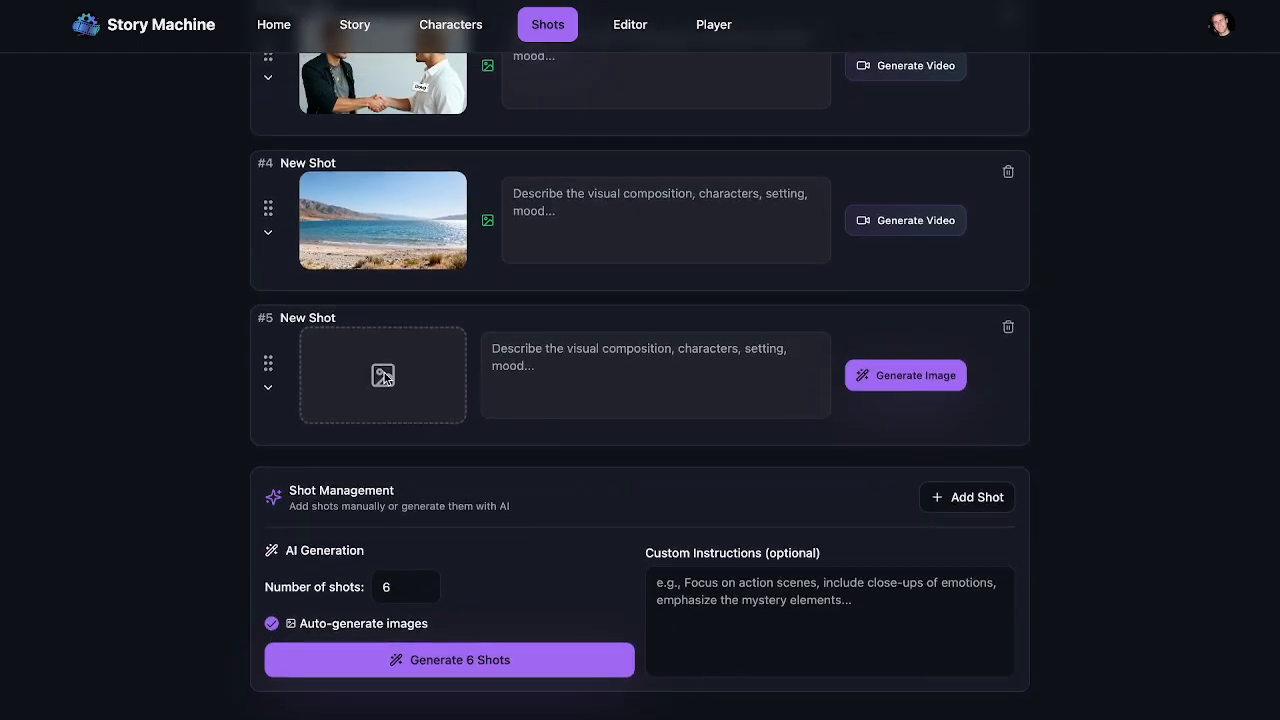
{"action": "scroll", "coordinate": [383, 377], "scroll_direction": "up", "scroll_amount": 2}
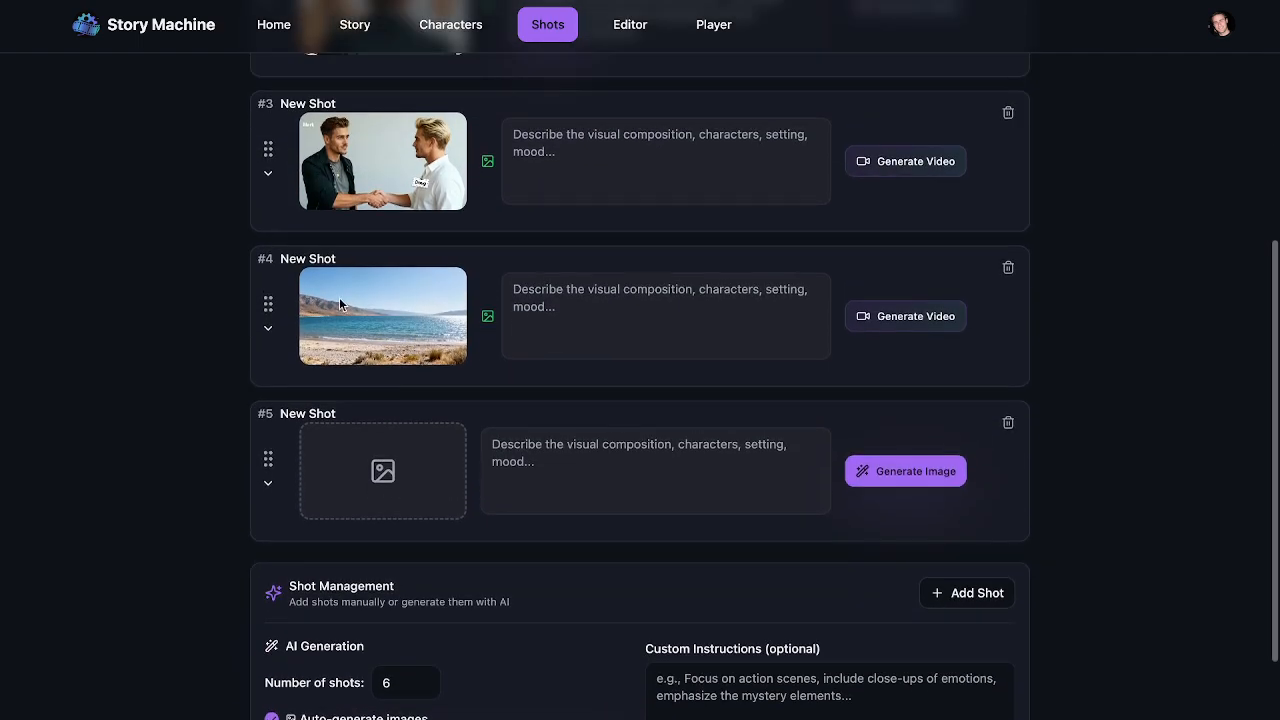
{"action": "left_click", "coordinate": [268, 327]}
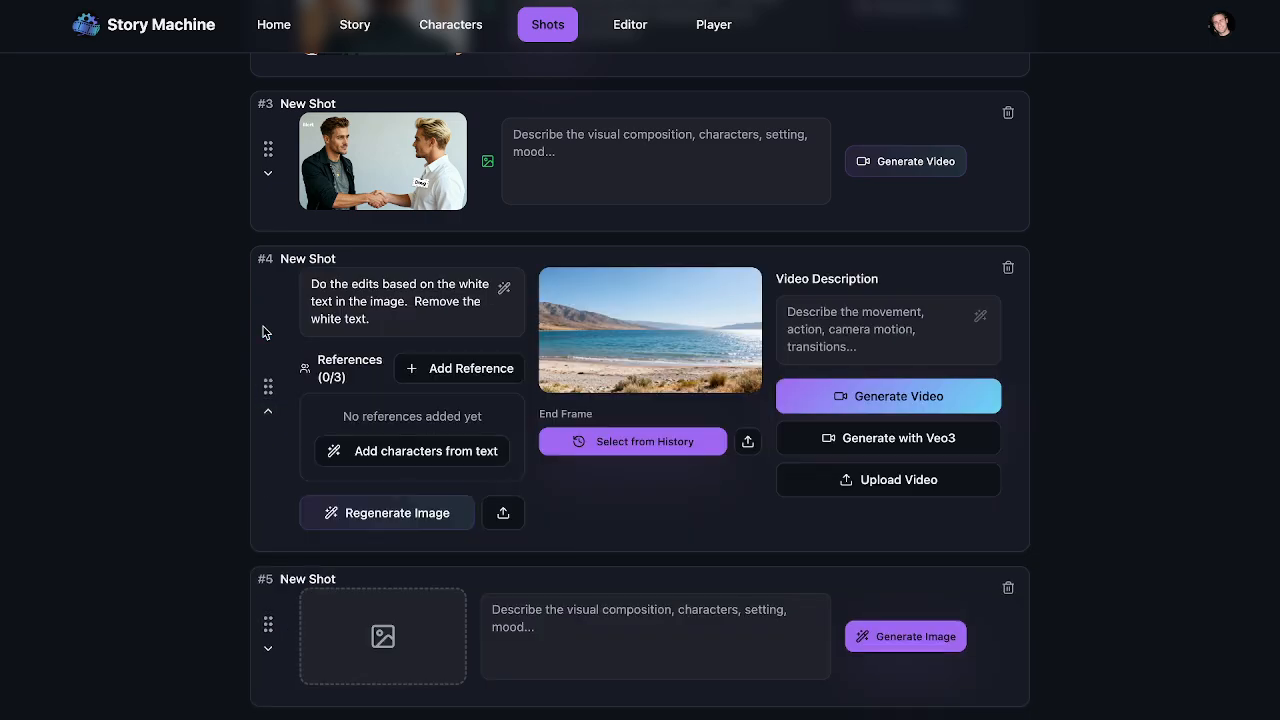
{"action": "left_click", "coordinate": [623, 320]}
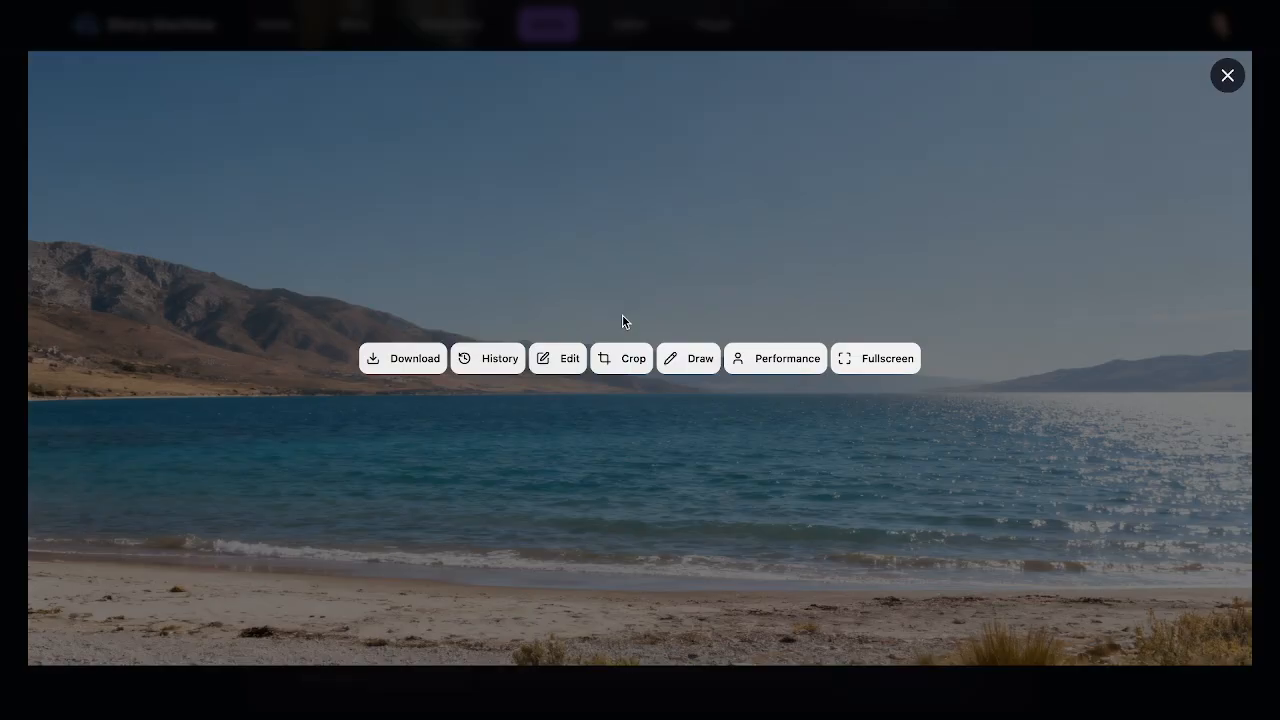
{"action": "left_click", "coordinate": [508, 357]}
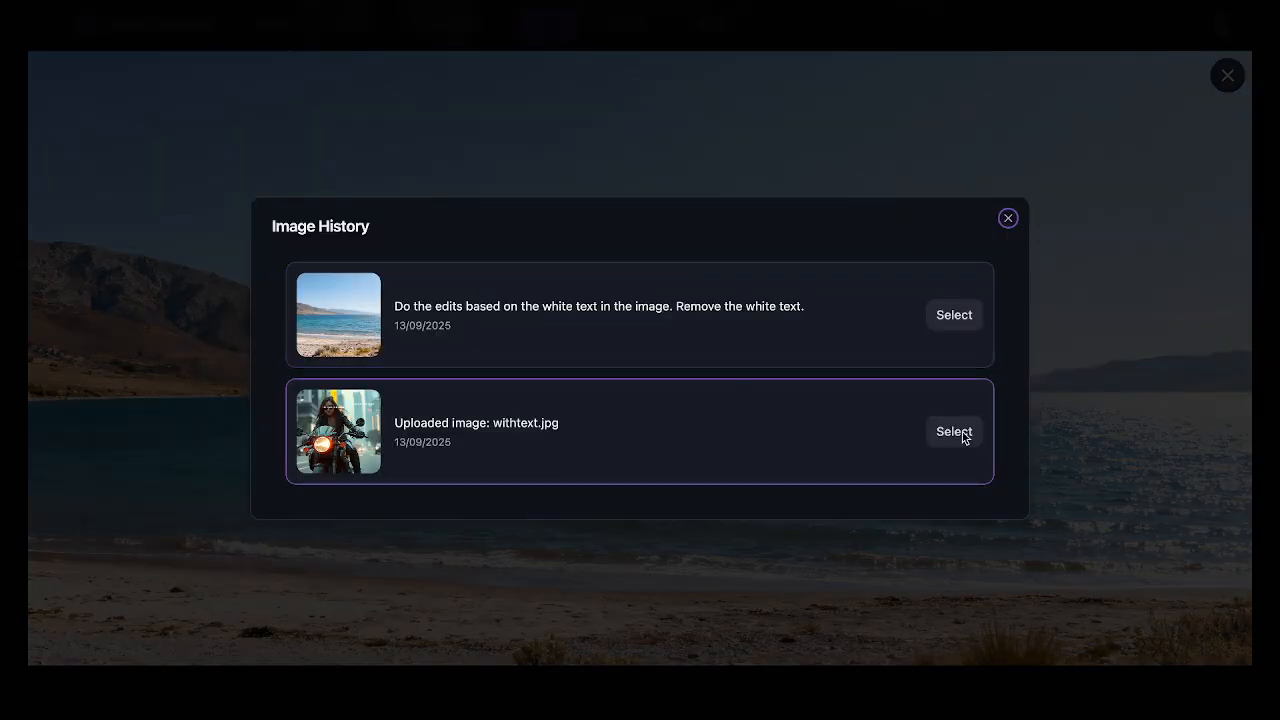
{"action": "left_click", "coordinate": [955, 432]}
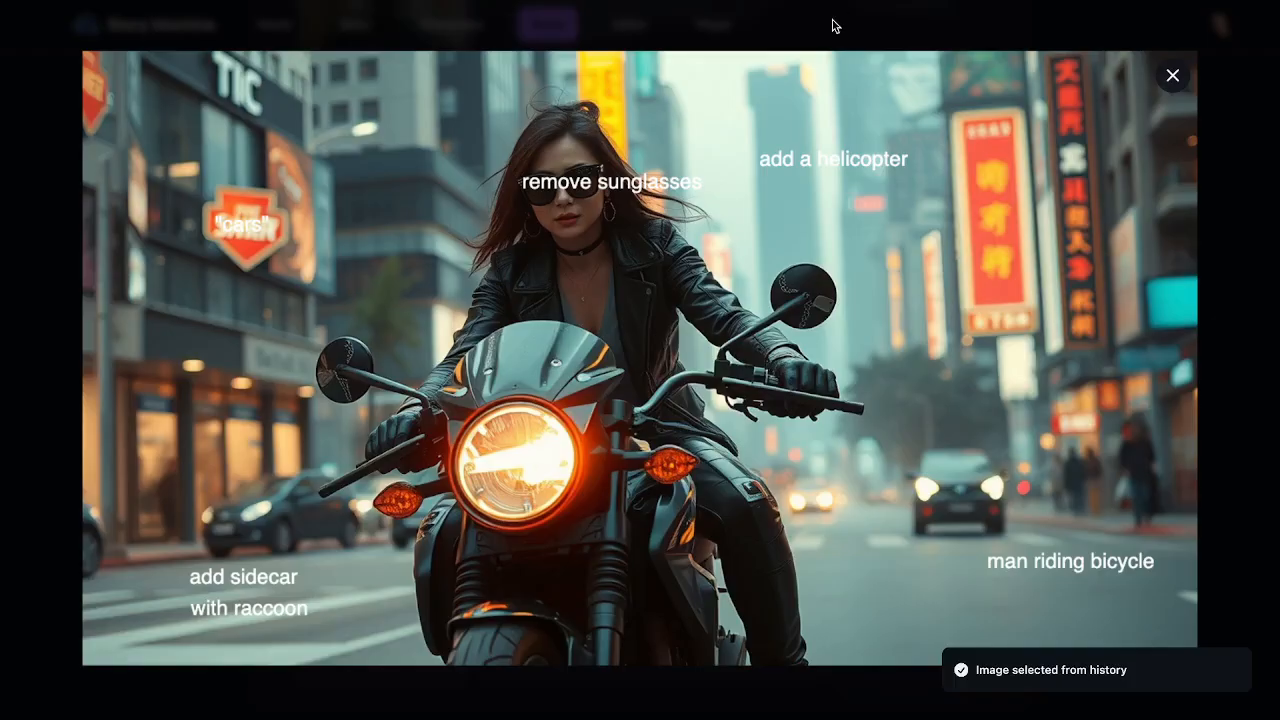
{"action": "left_click", "coordinate": [835, 26]}
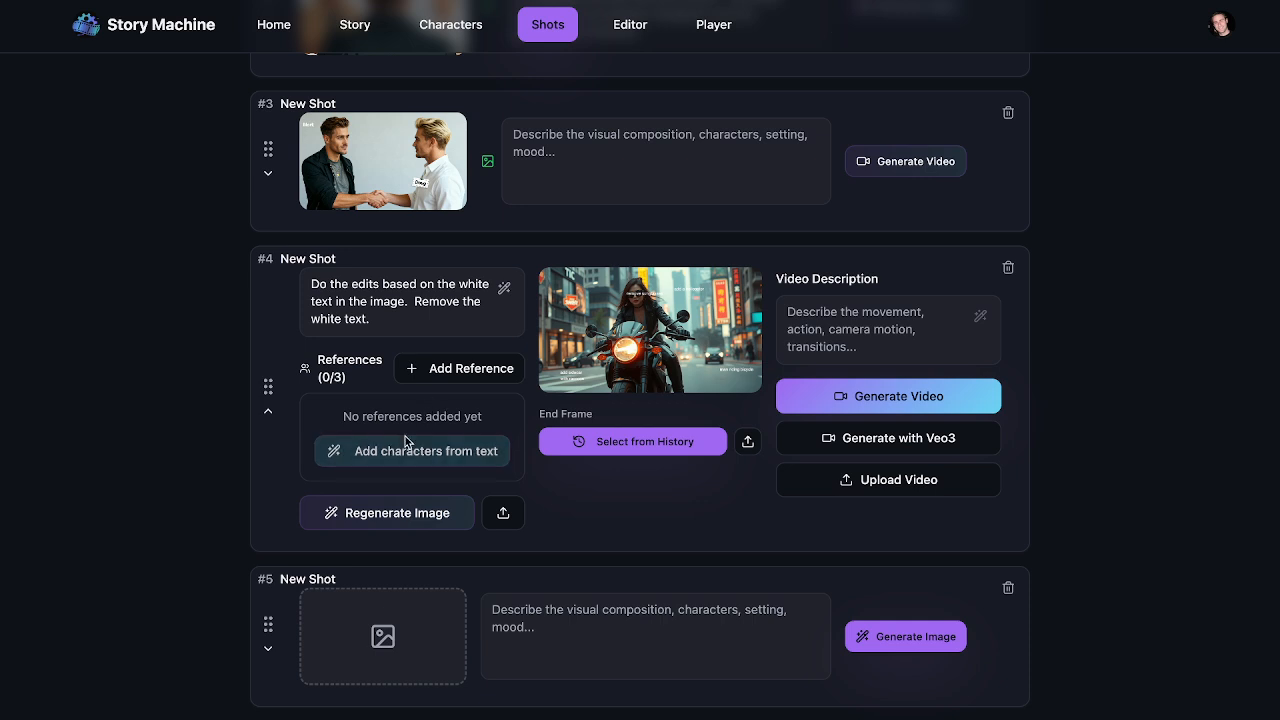
Add the current shot image (shotbase) as a reference to shot #4 and regenerate its image.
{"action": "left_click", "coordinate": [458, 367]}
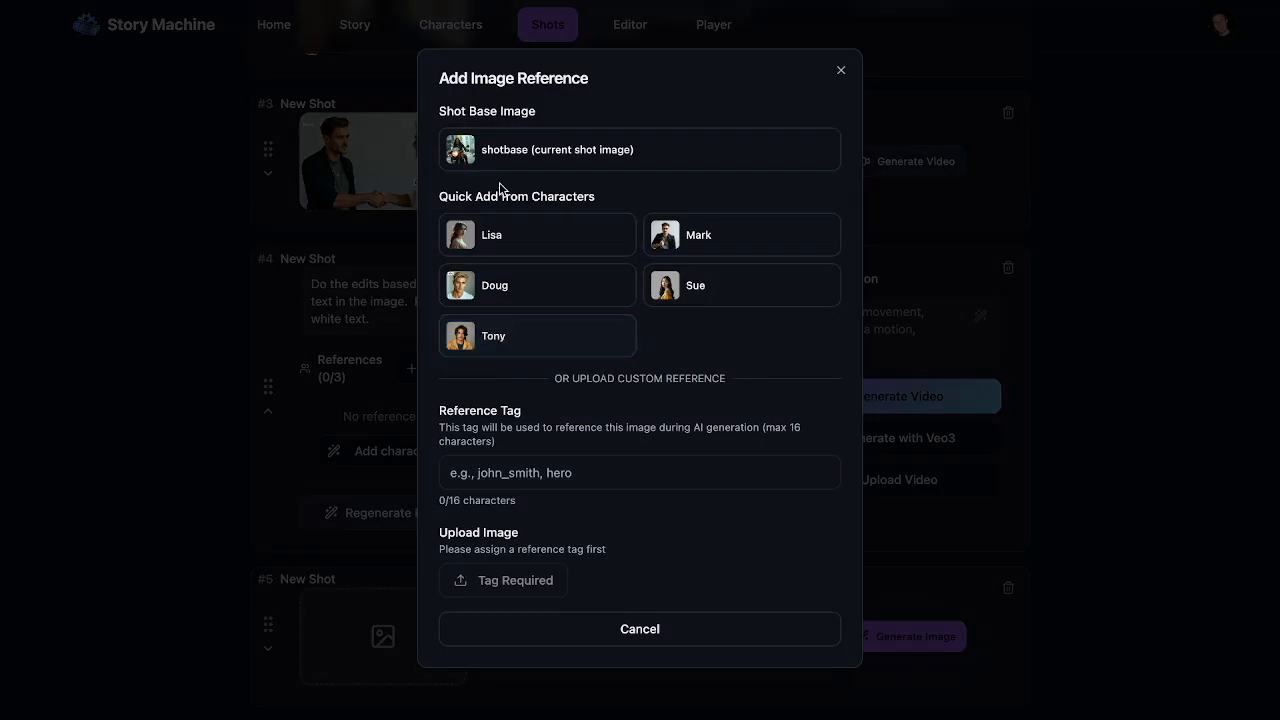
{"action": "left_click", "coordinate": [510, 150]}
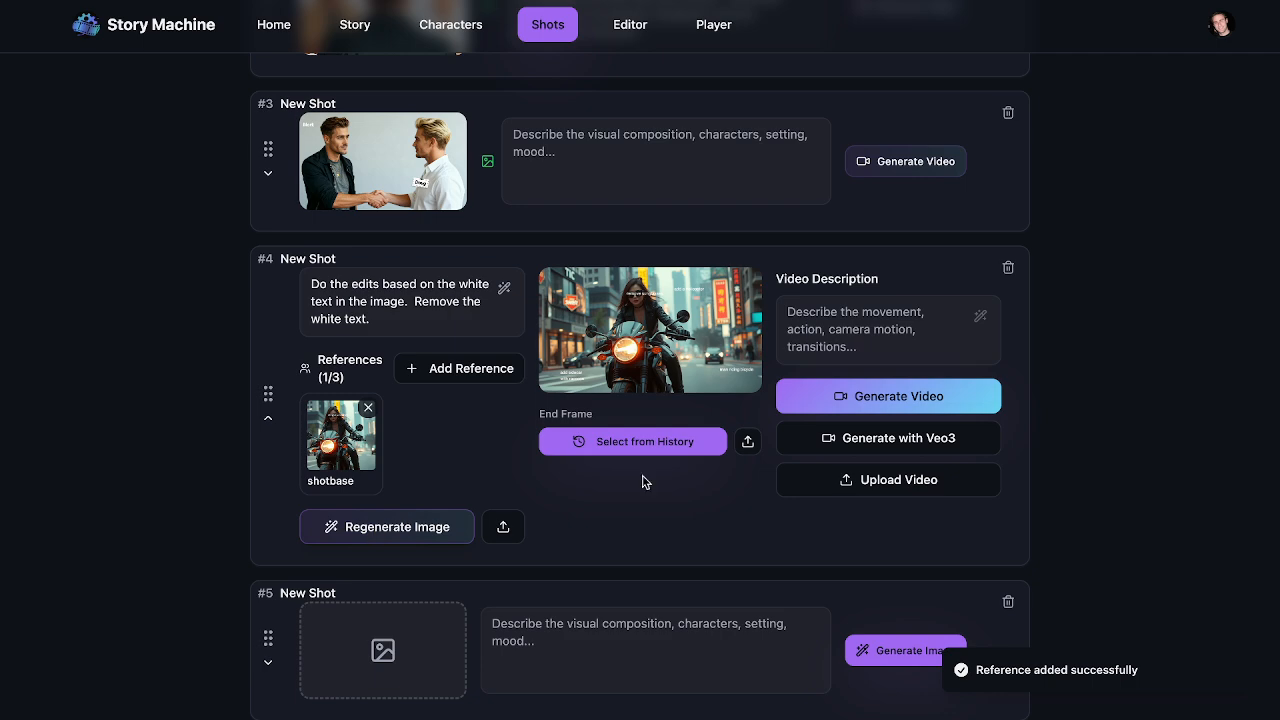
{"action": "left_click", "coordinate": [404, 530]}
Set the account's Edit Image model to Seedream (Reference-based) and Generate Image model to Seedream 4 (Reference Images), and save the preferences.
{"action": "scroll", "coordinate": [938, 474], "scroll_direction": "down", "scroll_amount": 2}
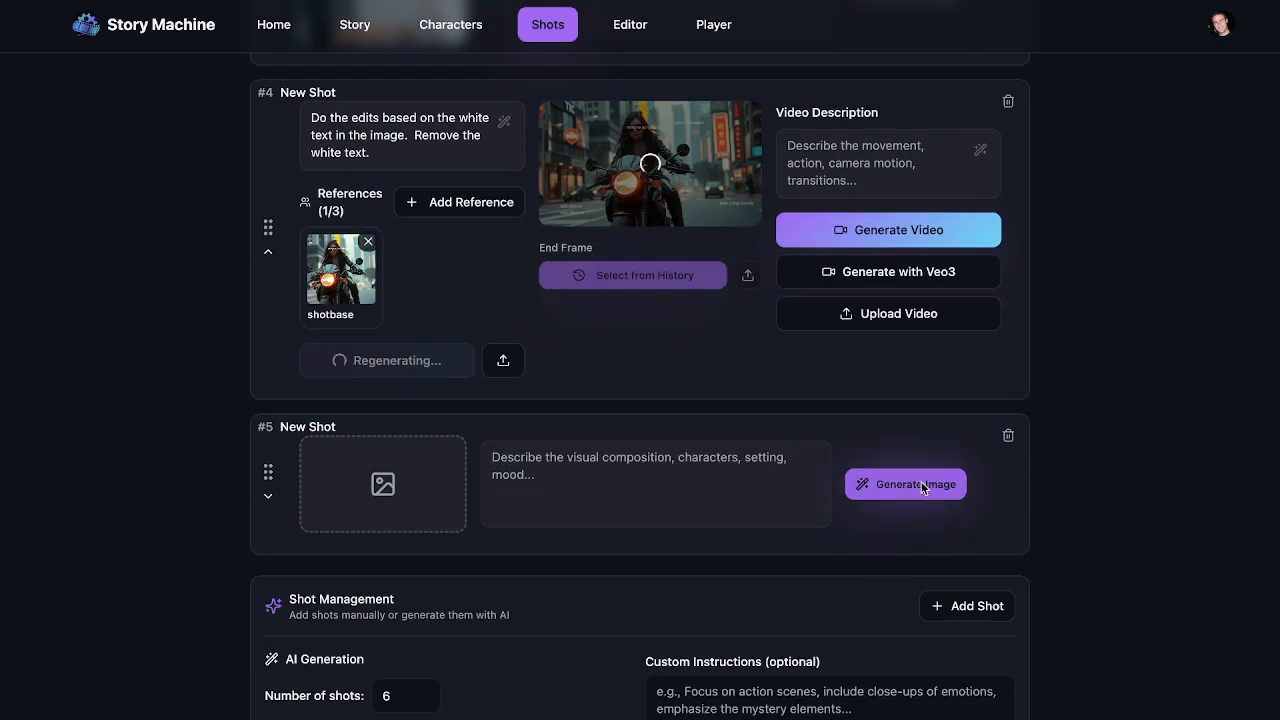
{"action": "scroll", "coordinate": [703, 246], "scroll_direction": "up", "scroll_amount": 6}
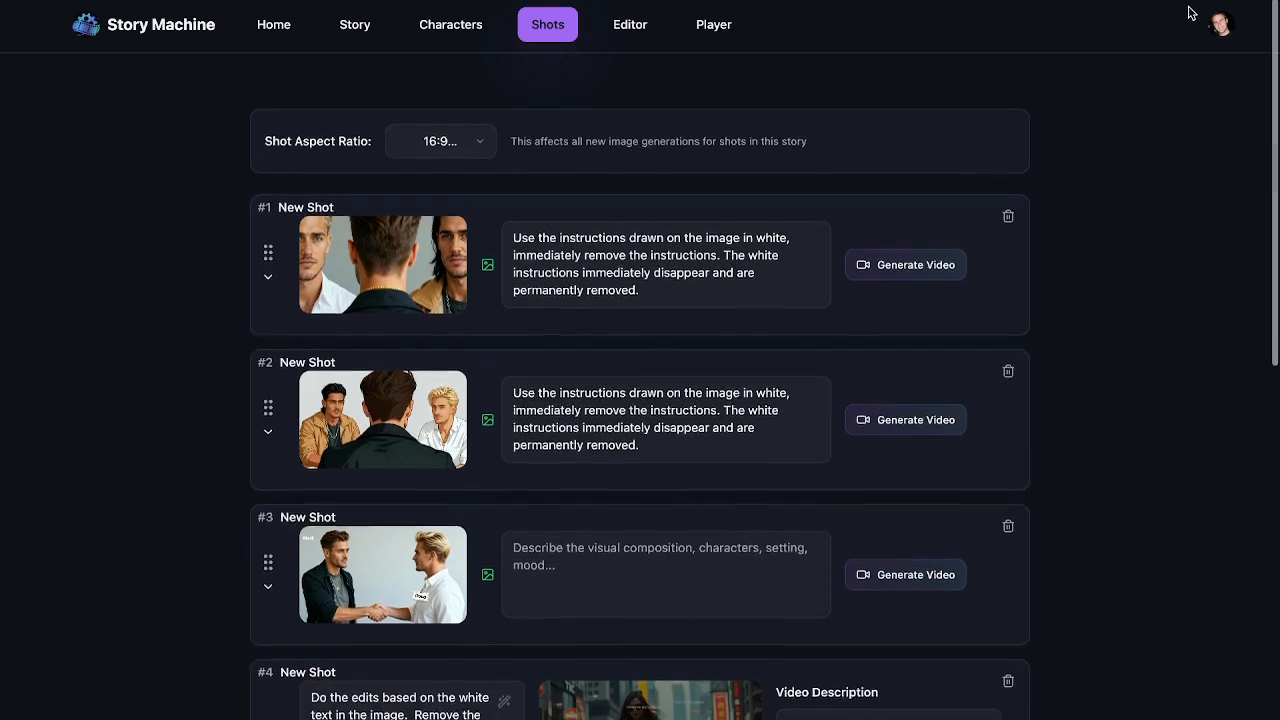
{"action": "left_click", "coordinate": [1221, 24]}
{"action": "left_click", "coordinate": [1082, 147]}
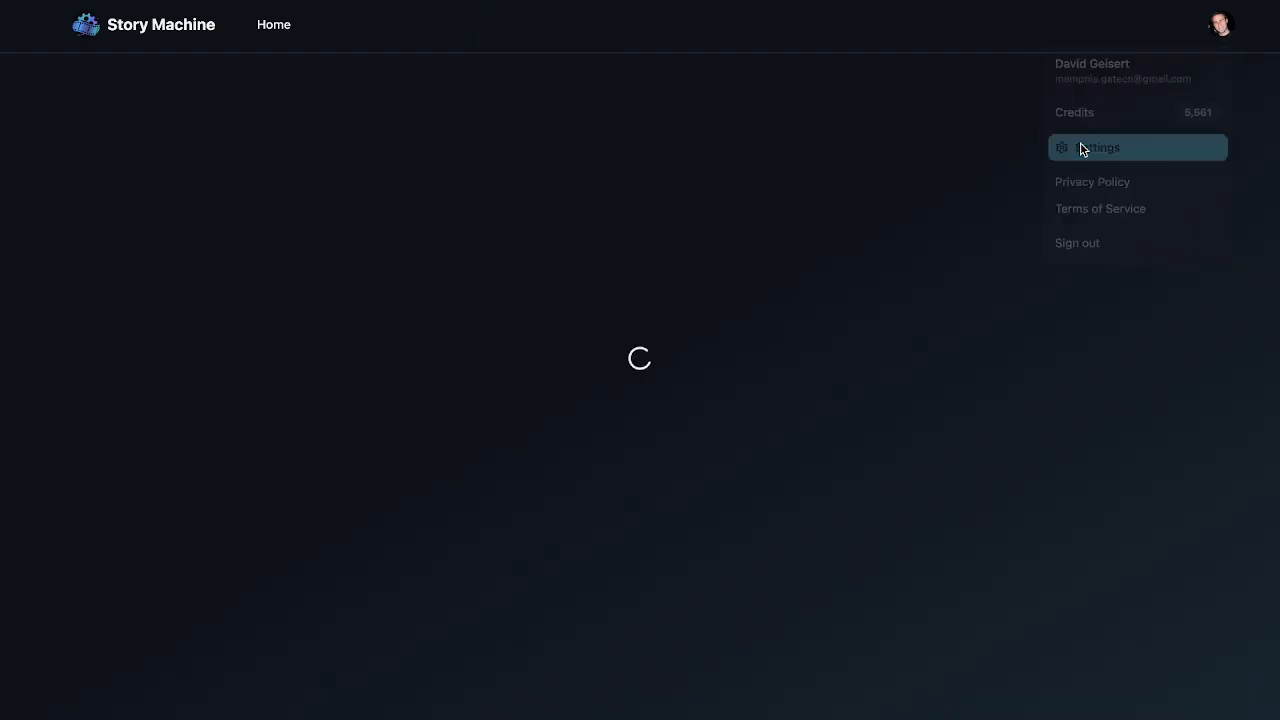
{"action": "scroll", "coordinate": [669, 420], "scroll_direction": "down", "scroll_amount": 6}
{"action": "left_click", "coordinate": [333, 204]}
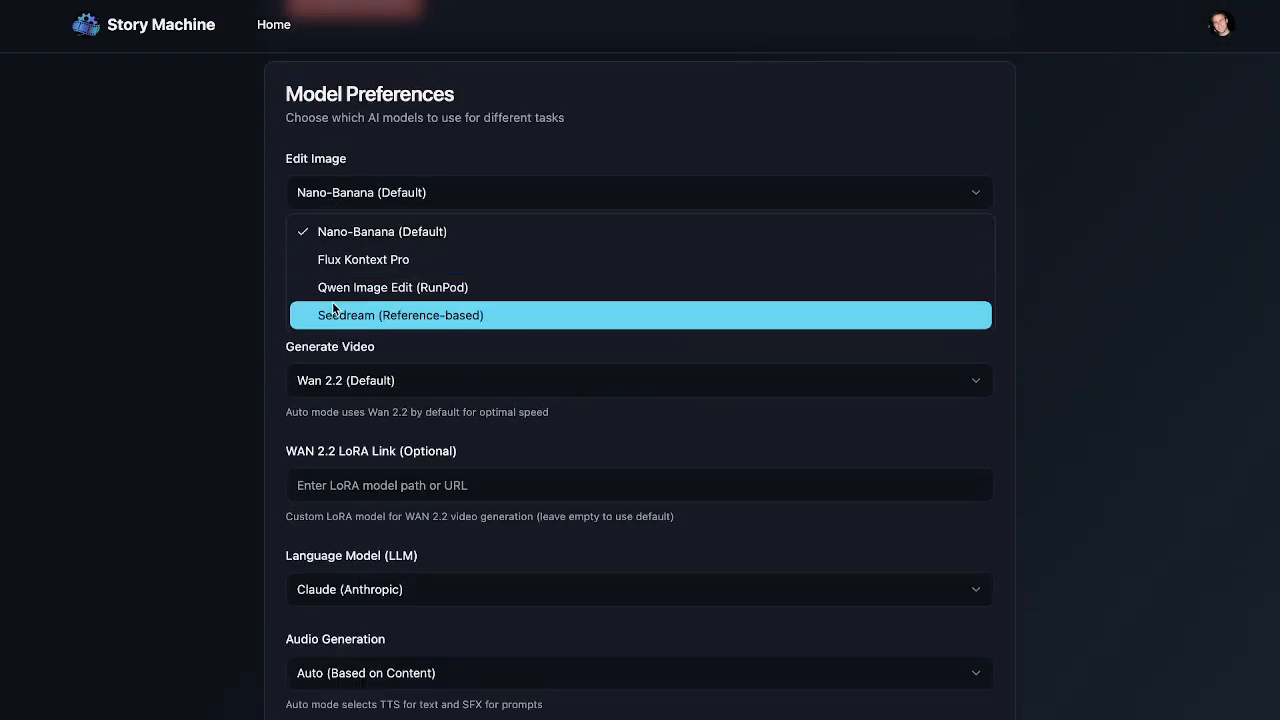
{"action": "left_click", "coordinate": [337, 310]}
{"action": "left_click", "coordinate": [358, 285]}
{"action": "left_click", "coordinate": [370, 454]}
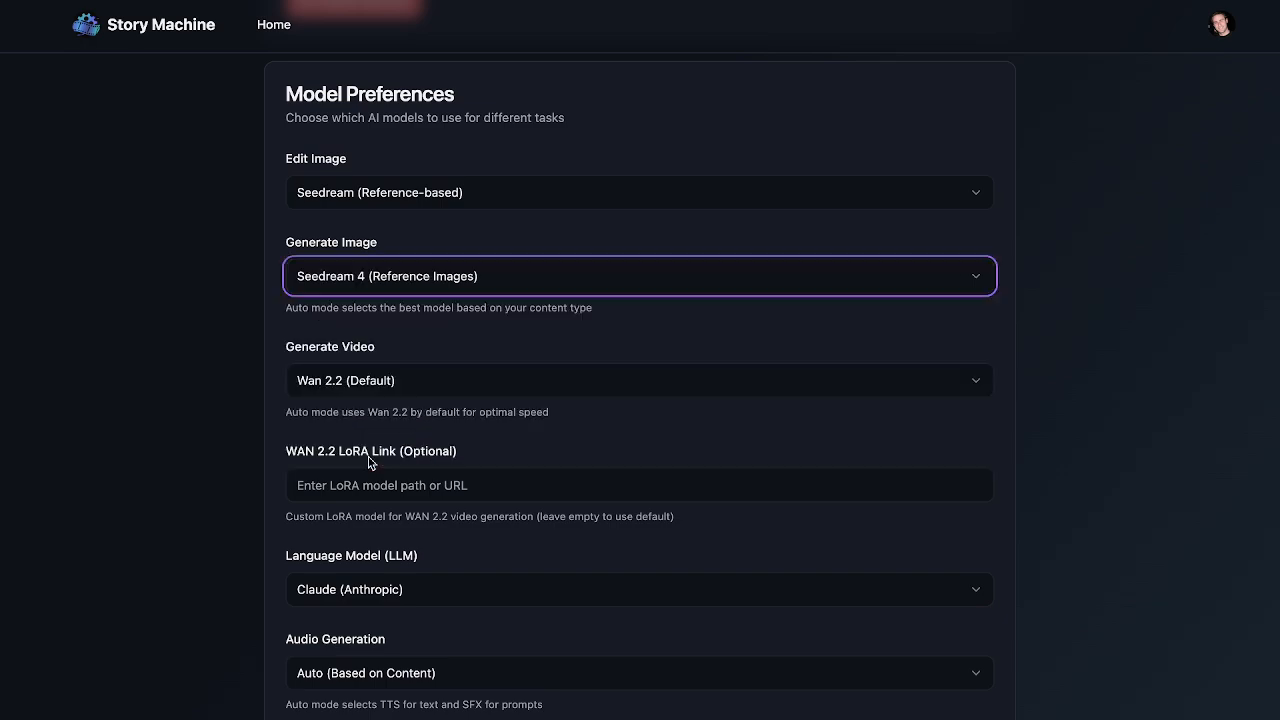
{"action": "scroll", "coordinate": [603, 443], "scroll_direction": "down", "scroll_amount": 3}
{"action": "left_click", "coordinate": [335, 655]}
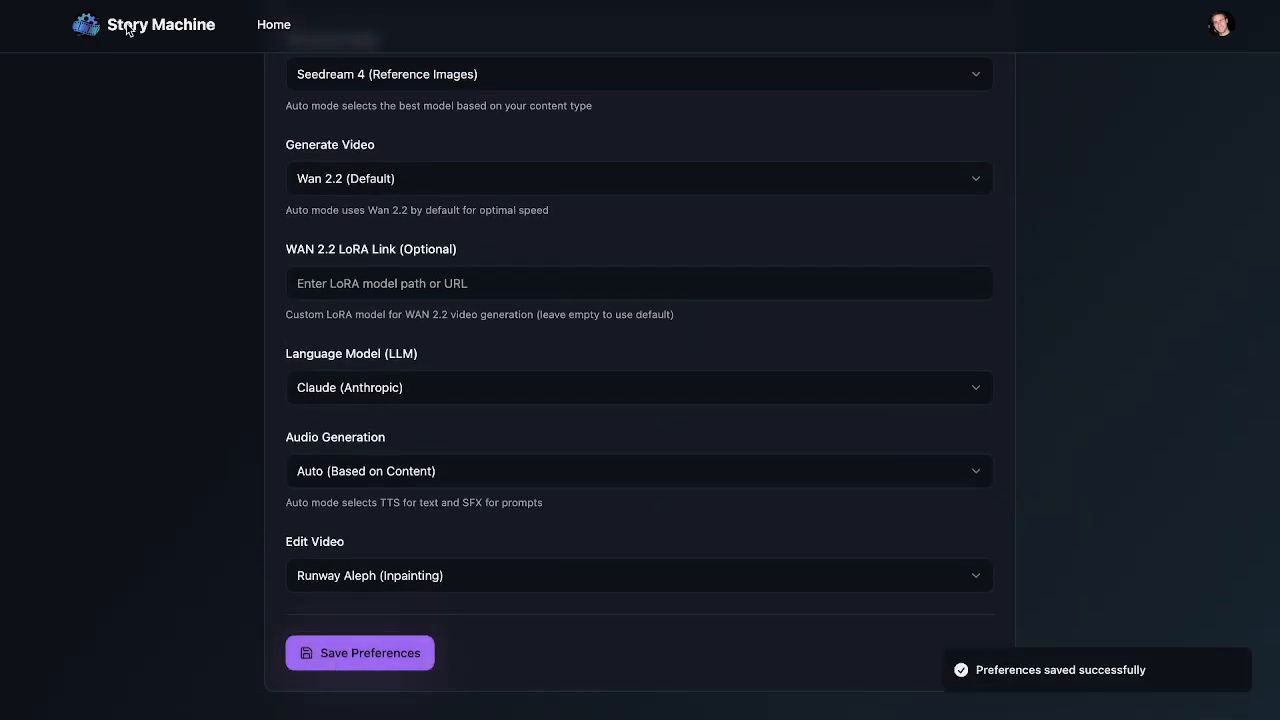
Reopen the Seedream vs. Nano Banana story and expand the empty shot #5.
{"action": "left_click", "coordinate": [273, 24]}
{"action": "scroll", "coordinate": [553, 491], "scroll_direction": "down", "scroll_amount": 3}
{"action": "scroll", "coordinate": [553, 491], "scroll_direction": "up", "scroll_amount": 3}
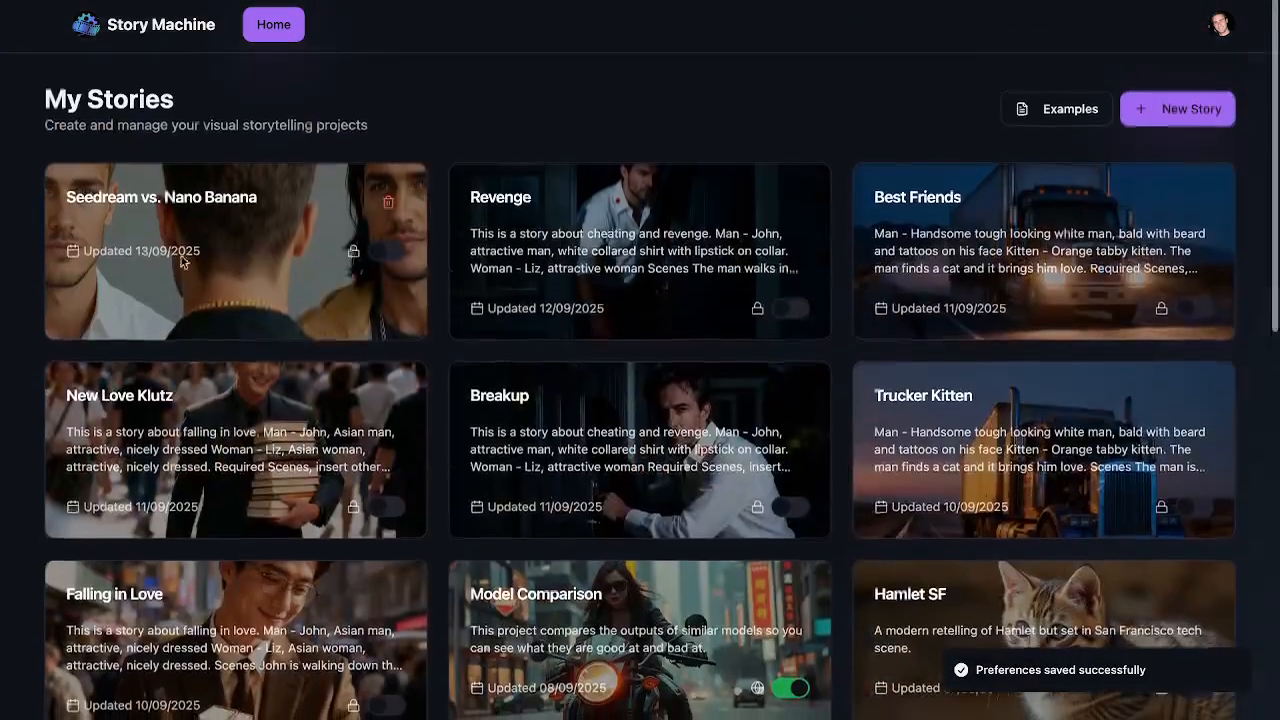
{"action": "left_click", "coordinate": [181, 256]}
{"action": "scroll", "coordinate": [530, 396], "scroll_direction": "down", "scroll_amount": 5}
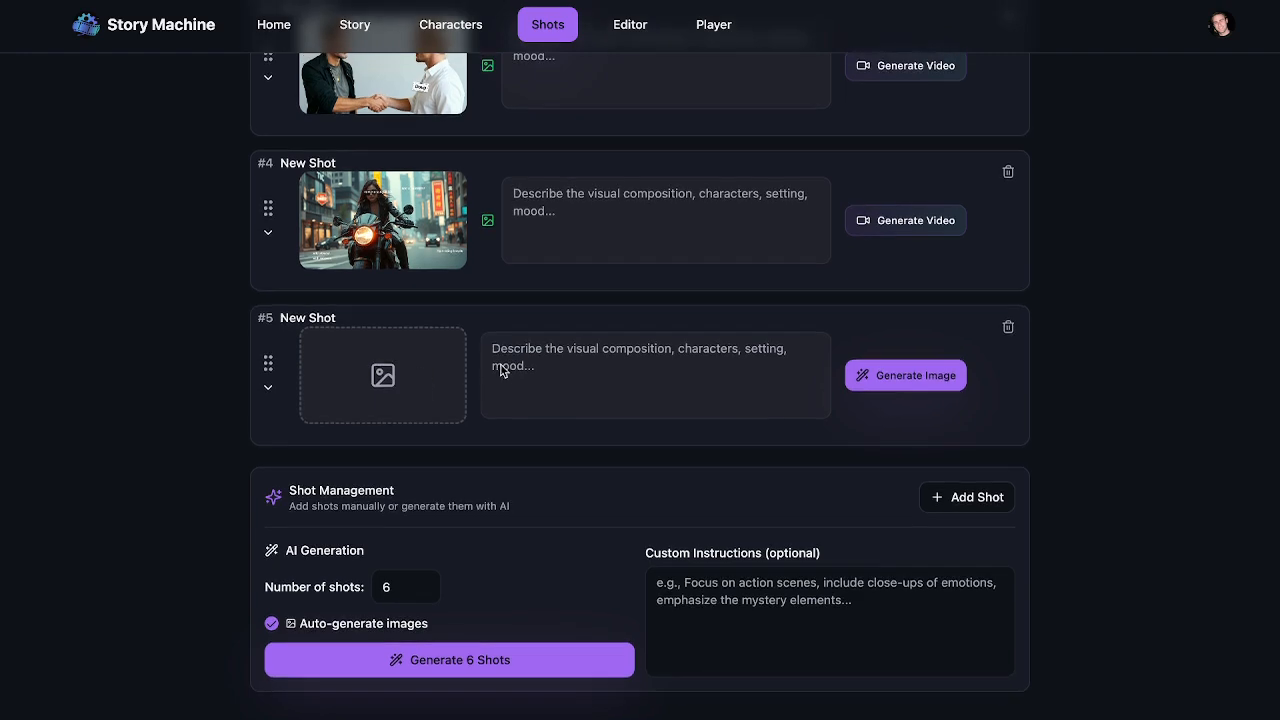
{"action": "left_click", "coordinate": [268, 387]}
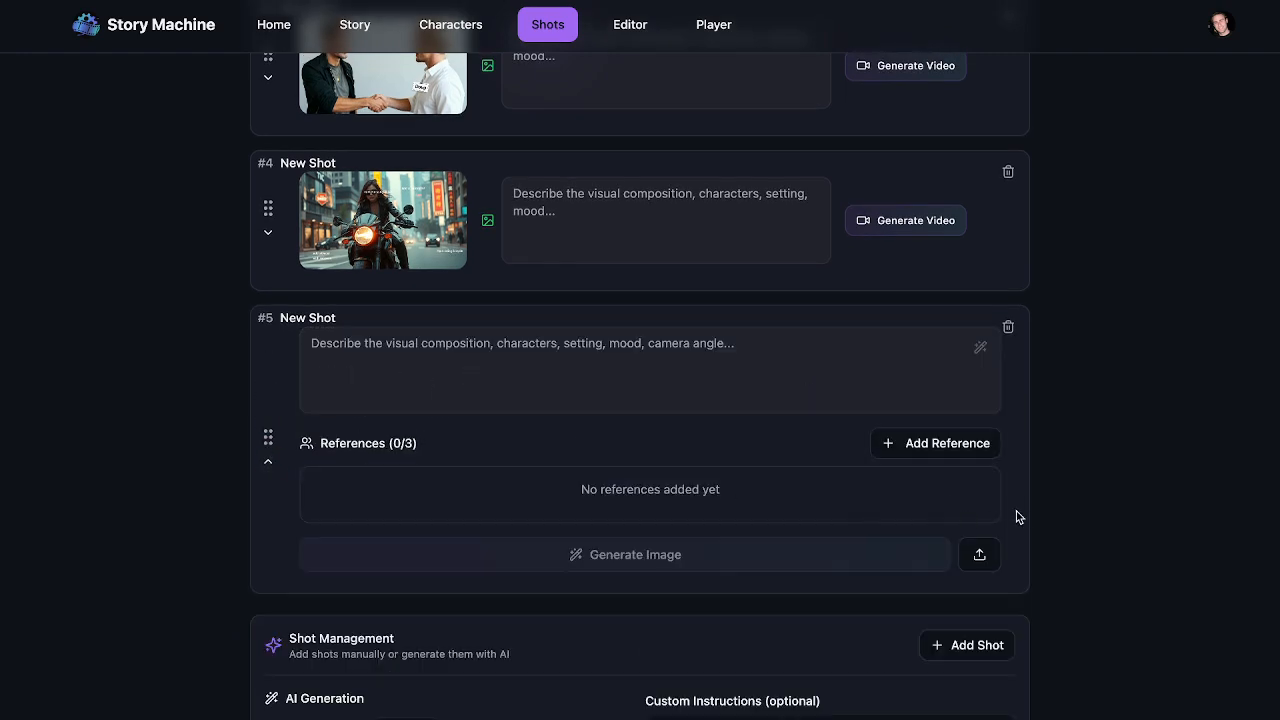
Add a custom image reference tagged "baseimage" to shot #5, using withtext.jpg from the Downloads folder.
{"action": "left_click", "coordinate": [970, 446]}
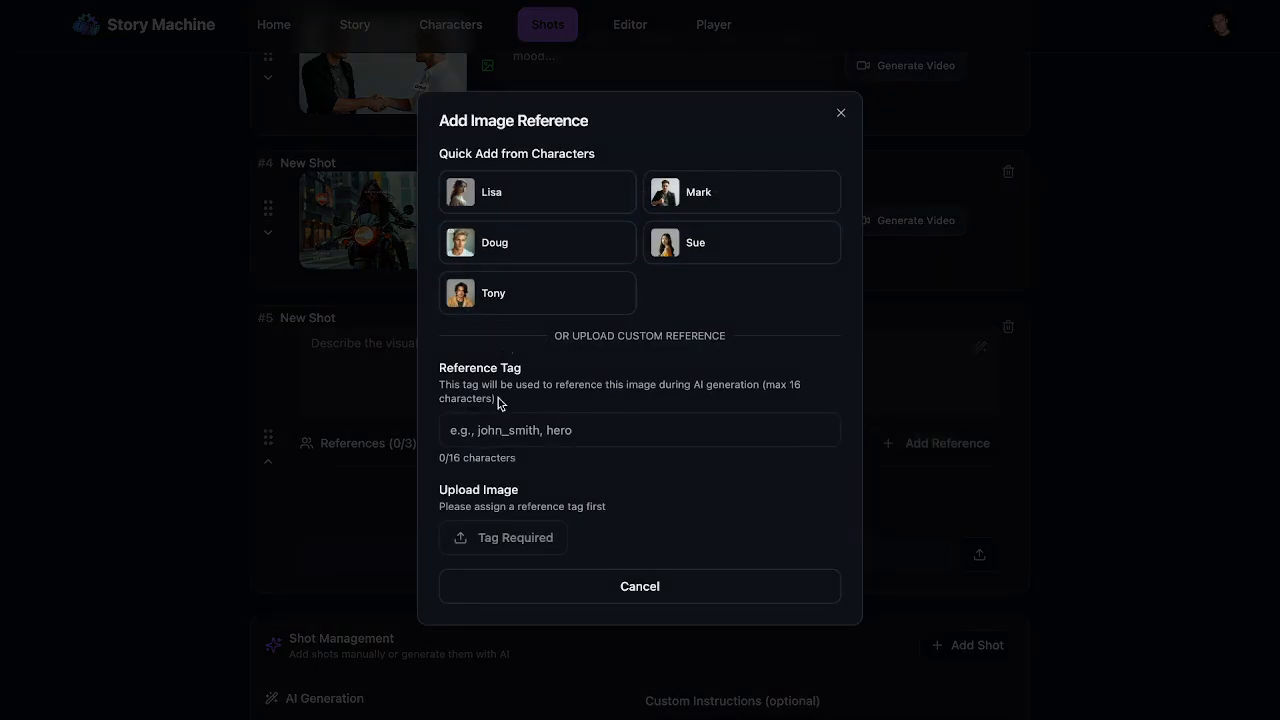
{"action": "left_click", "coordinate": [510, 436]}
{"action": "type", "text": "baseimage"}
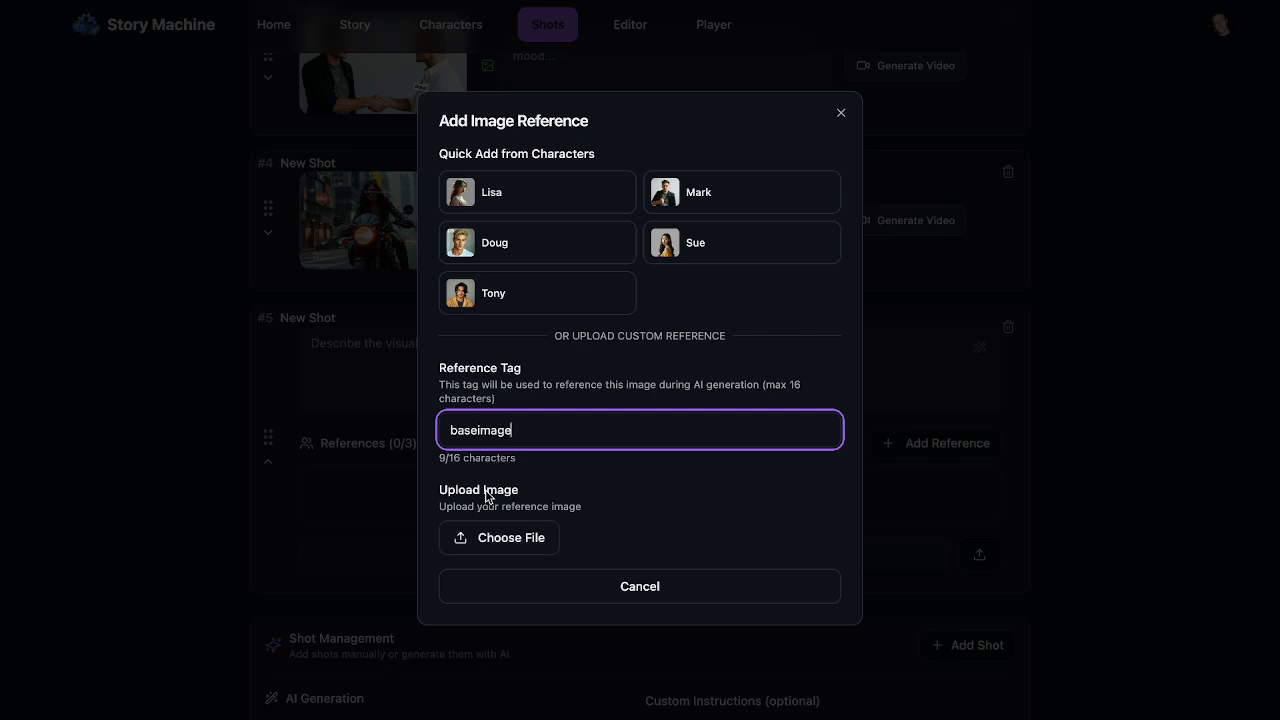
{"action": "left_click", "coordinate": [474, 549]}
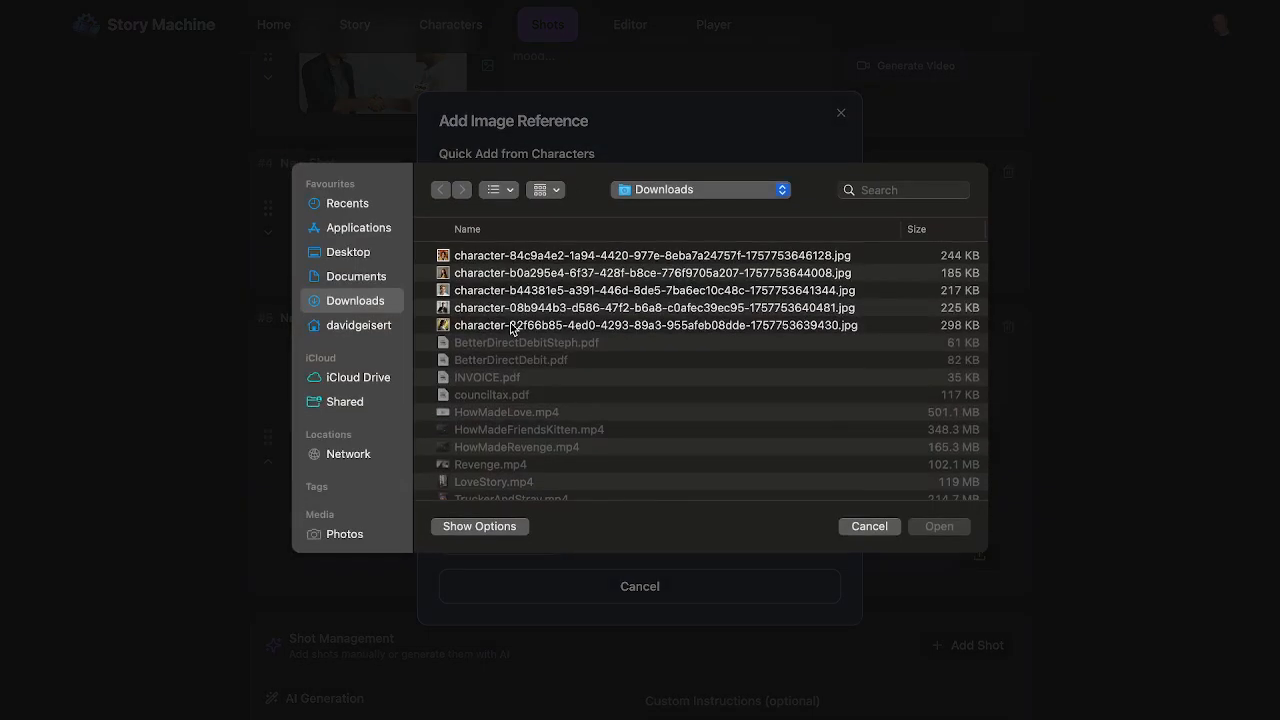
{"action": "scroll", "coordinate": [517, 368], "scroll_direction": "down", "scroll_amount": 5}
{"action": "scroll", "coordinate": [517, 368], "scroll_direction": "down", "scroll_amount": 3}
{"action": "left_click", "coordinate": [488, 382]}
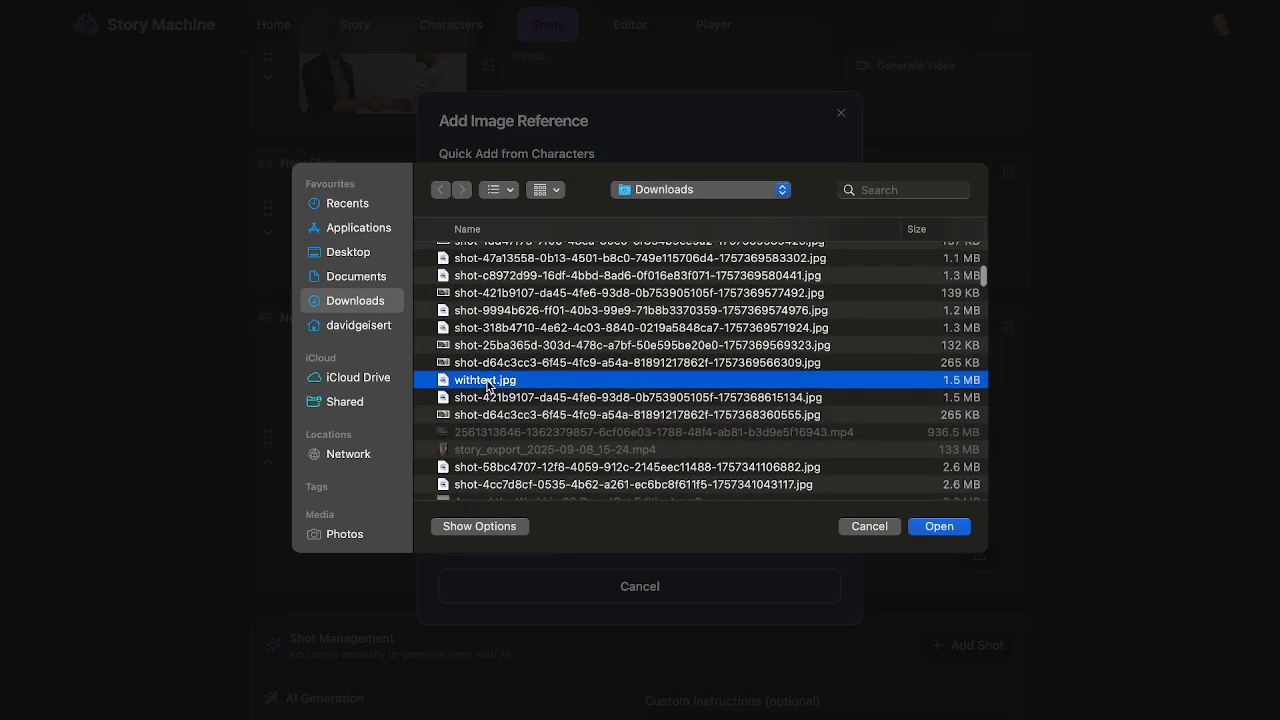
{"action": "left_click", "coordinate": [957, 524]}
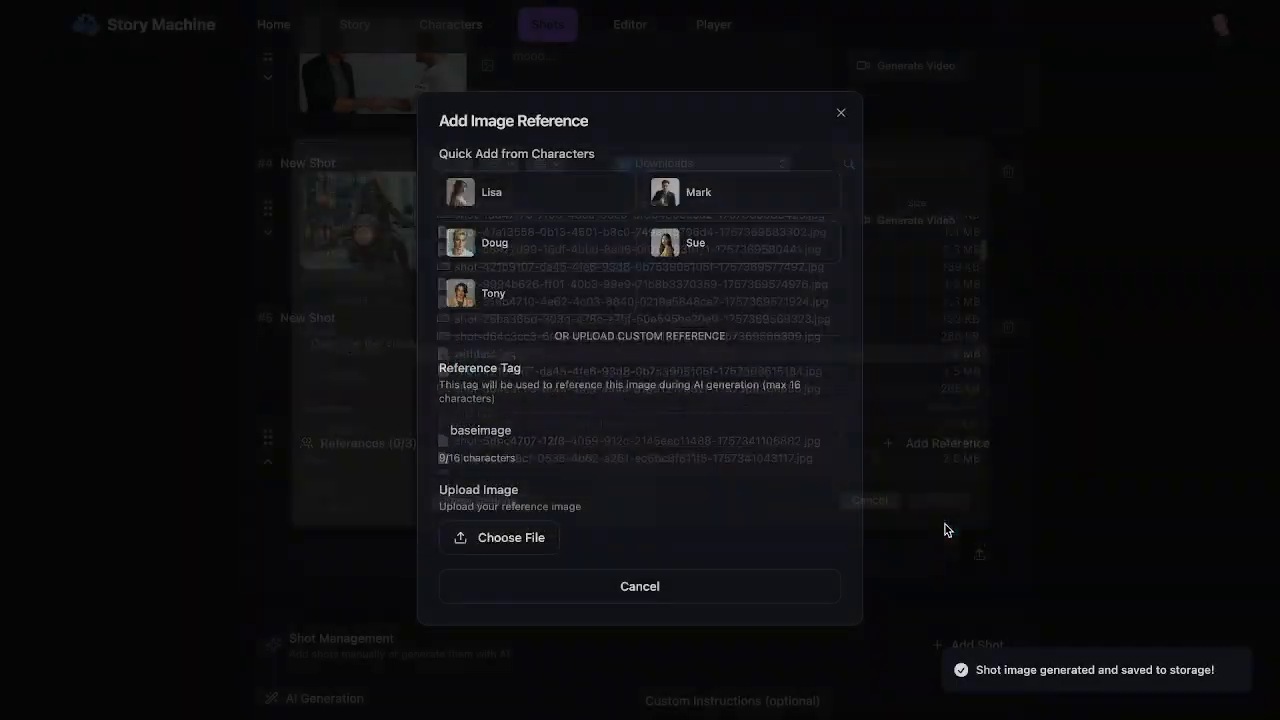
Copy shot #4's description into shot #5 and generate shot #5's image.
{"action": "scroll", "coordinate": [443, 306], "scroll_direction": "up", "scroll_amount": 2}
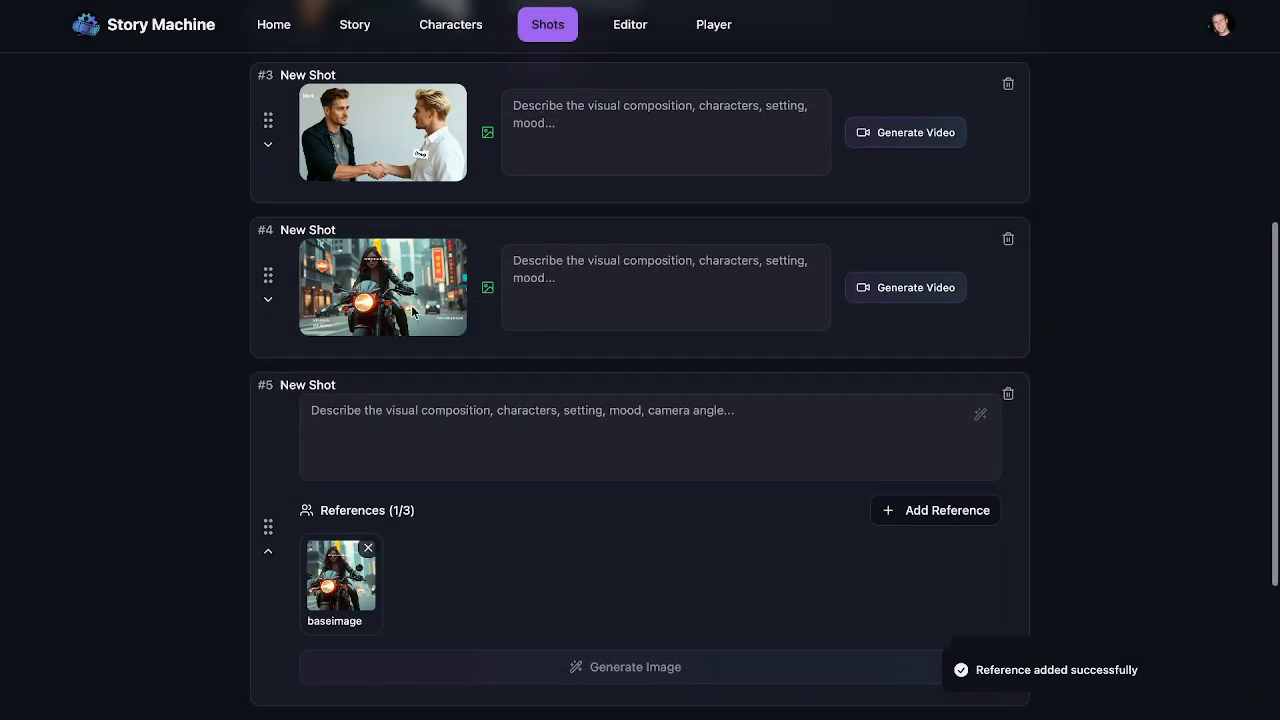
{"action": "left_click", "coordinate": [268, 298]}
{"action": "triple_click", "coordinate": [390, 276]}
{"action": "key", "text": "ctrl+c"}
{"action": "scroll", "coordinate": [411, 537], "scroll_direction": "down", "scroll_amount": 2}
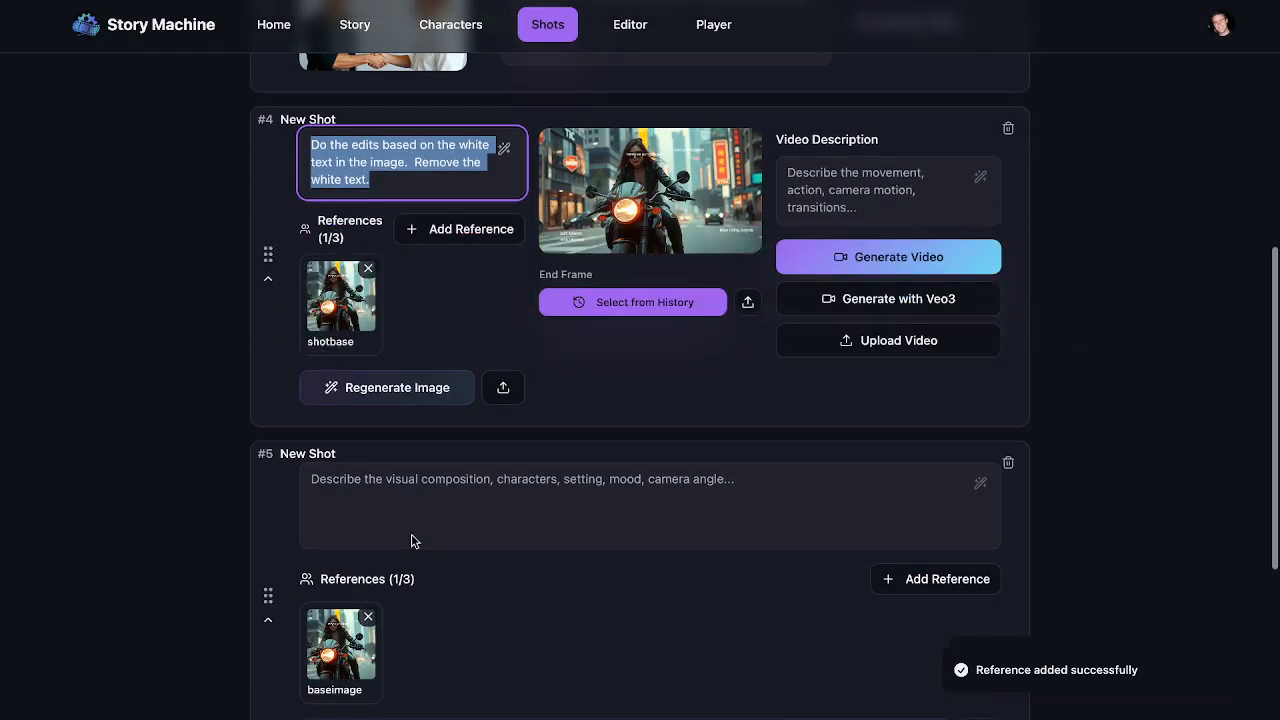
{"action": "left_click", "coordinate": [370, 505]}
{"action": "key", "text": "ctrl+v"}
{"action": "scroll", "coordinate": [370, 505], "scroll_direction": "down", "scroll_amount": 5}
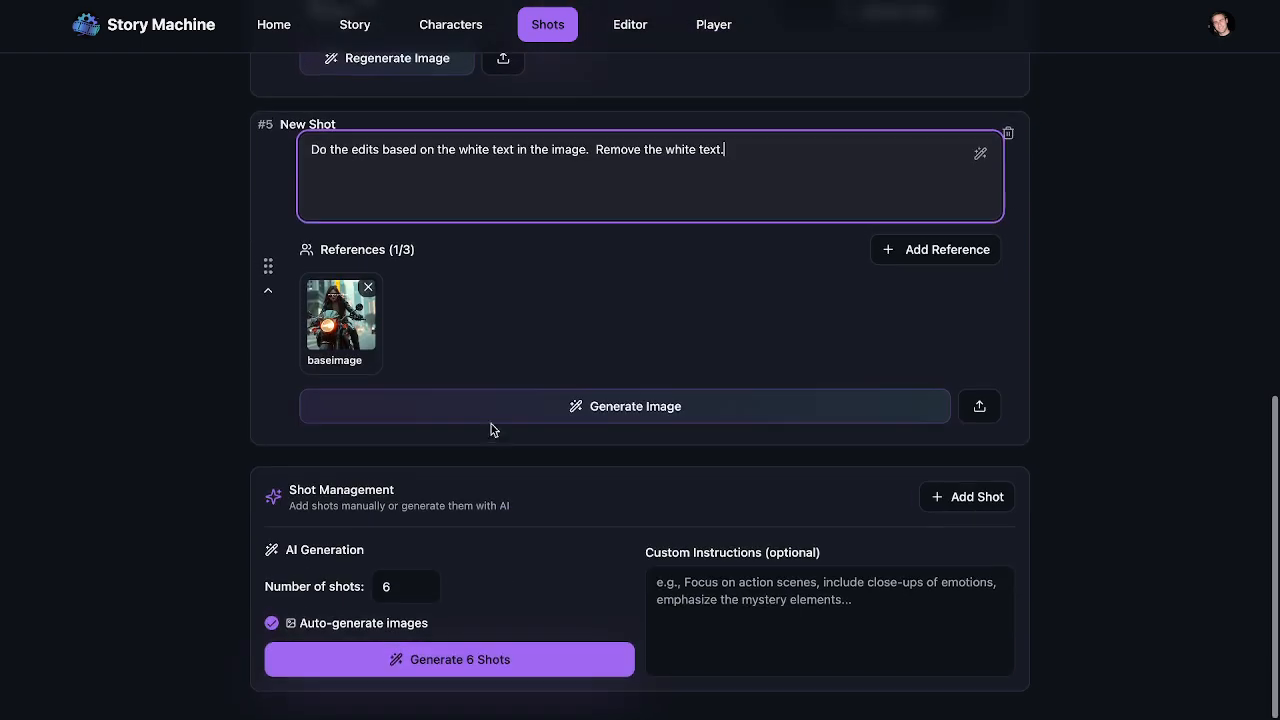
{"action": "left_click", "coordinate": [567, 412]}
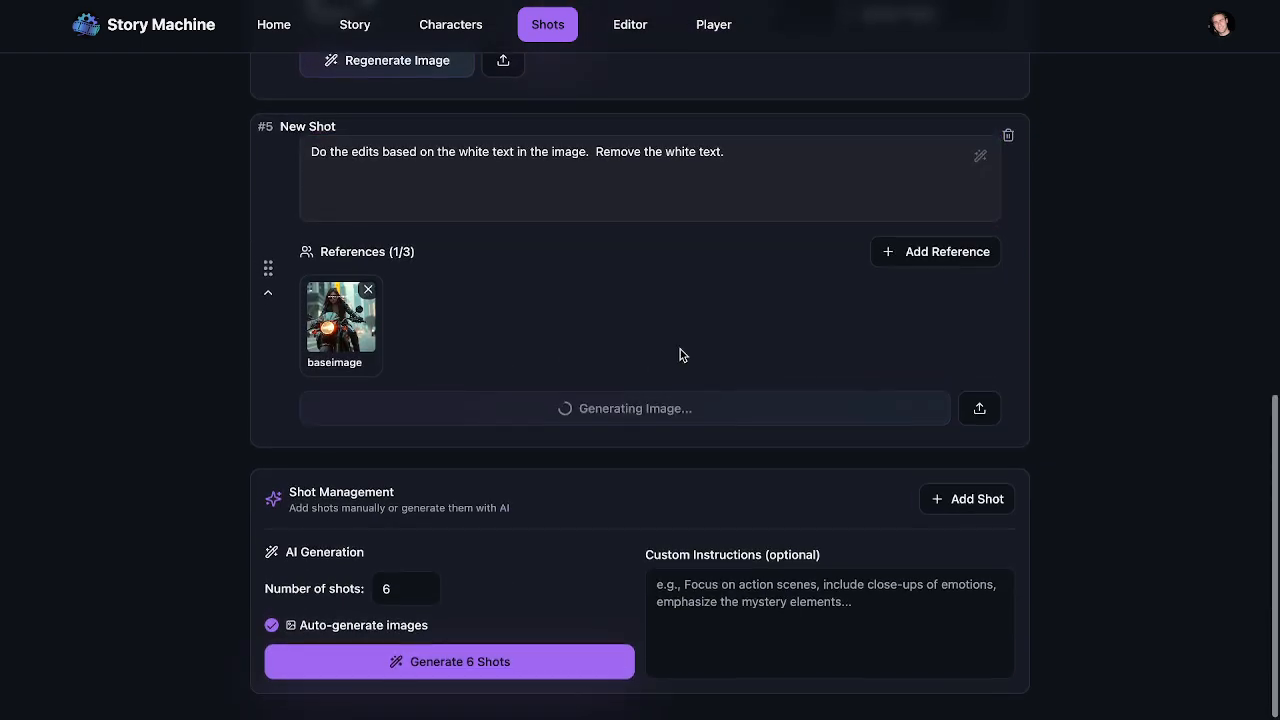
Set the account's Edit Image model to Nano-Banana (Default) and Generate Image model to Nano-Banana (Reference Images), and save the preferences.
{"action": "scroll", "coordinate": [680, 355], "scroll_direction": "up", "scroll_amount": 2}
{"action": "scroll", "coordinate": [680, 340], "scroll_direction": "up", "scroll_amount": 10}
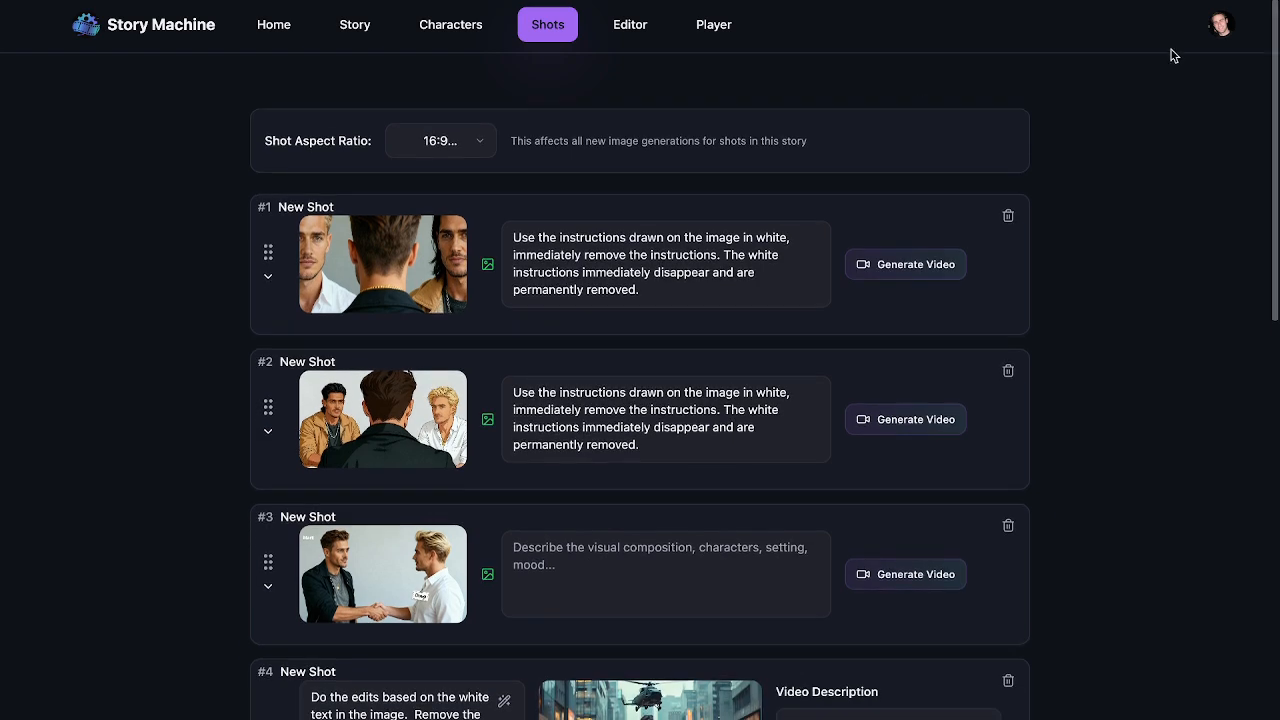
{"action": "left_click", "coordinate": [1224, 23]}
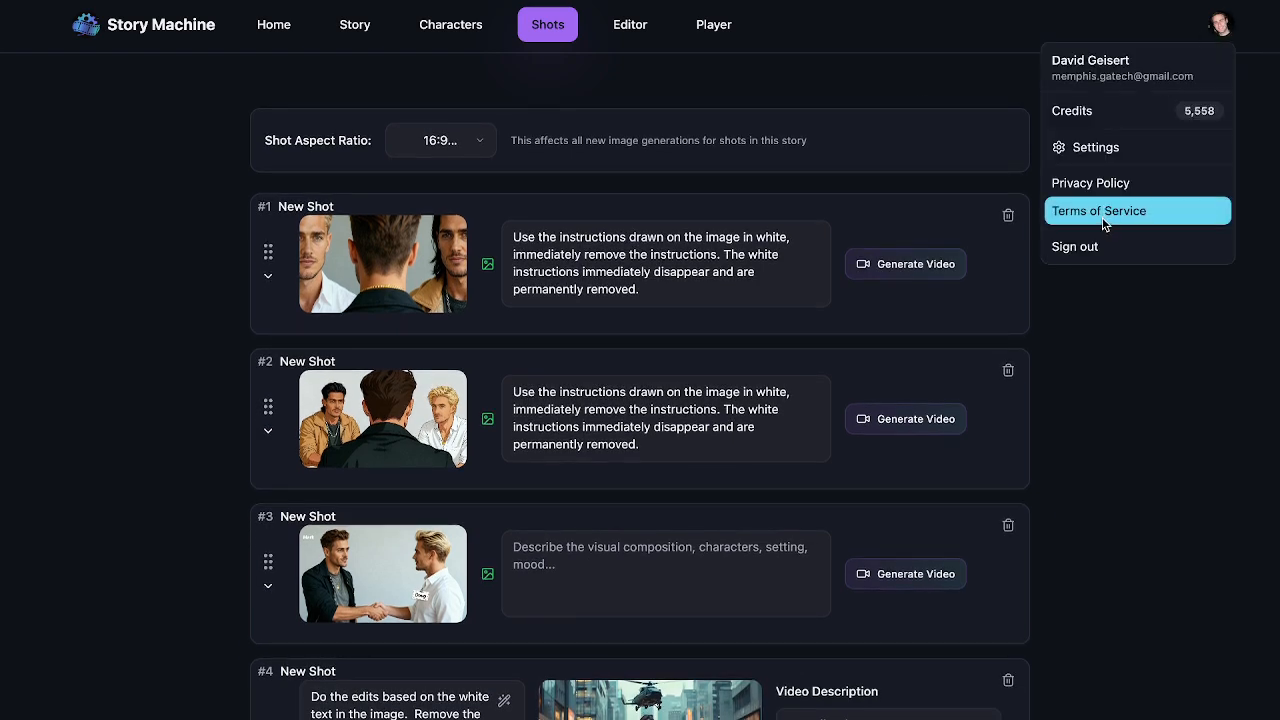
{"action": "left_click", "coordinate": [1097, 143]}
{"action": "scroll", "coordinate": [674, 397], "scroll_direction": "down", "scroll_amount": 8}
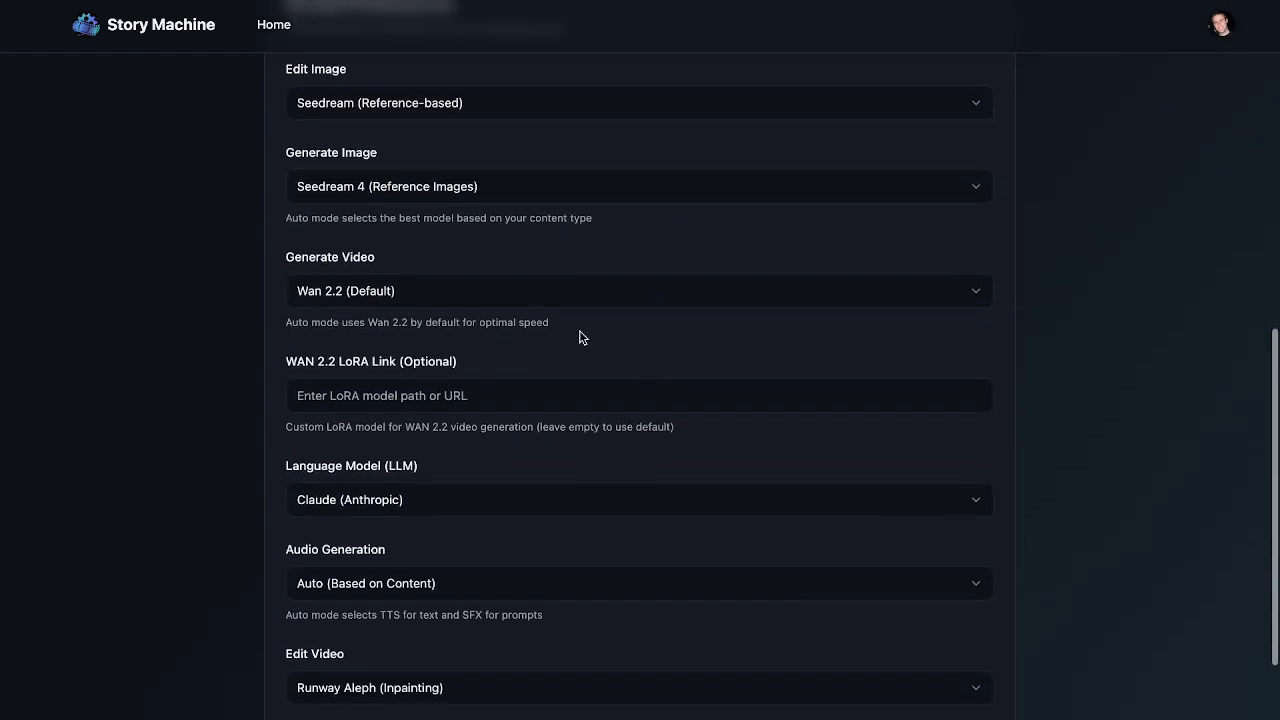
{"action": "left_click", "coordinate": [405, 115]}
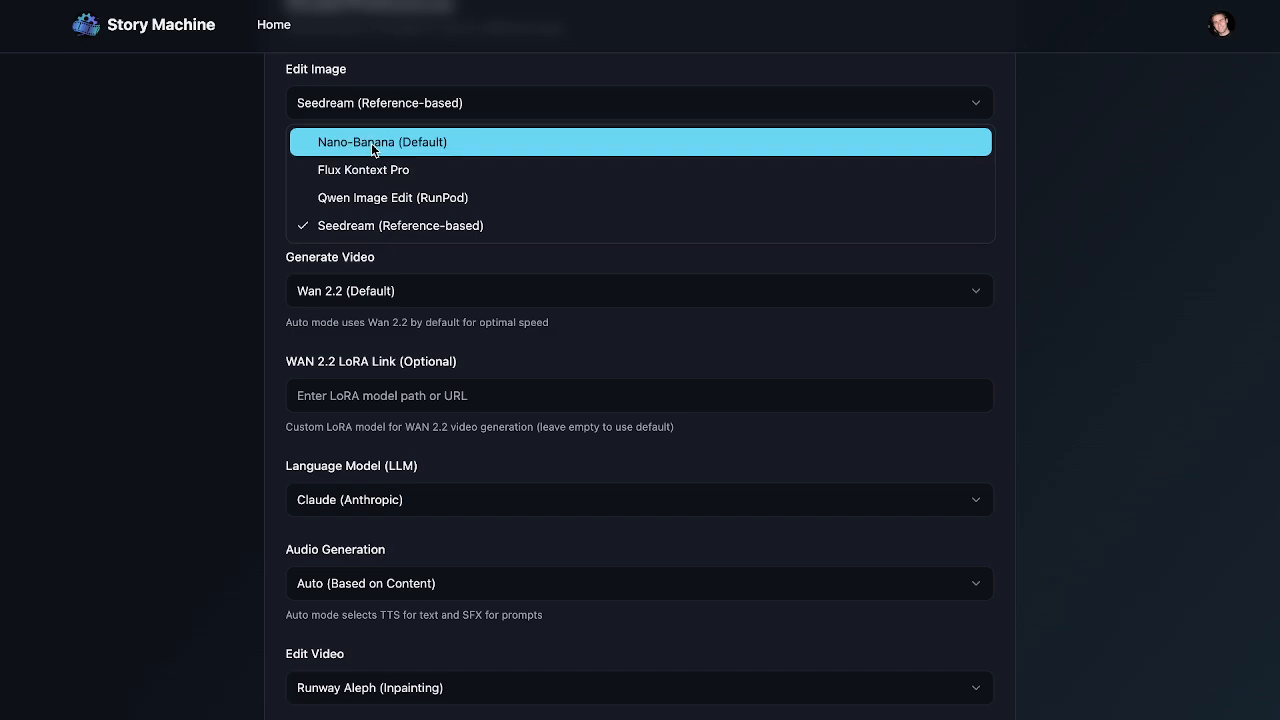
{"action": "left_click", "coordinate": [371, 143]}
{"action": "left_click", "coordinate": [383, 188]}
{"action": "left_click", "coordinate": [340, 337]}
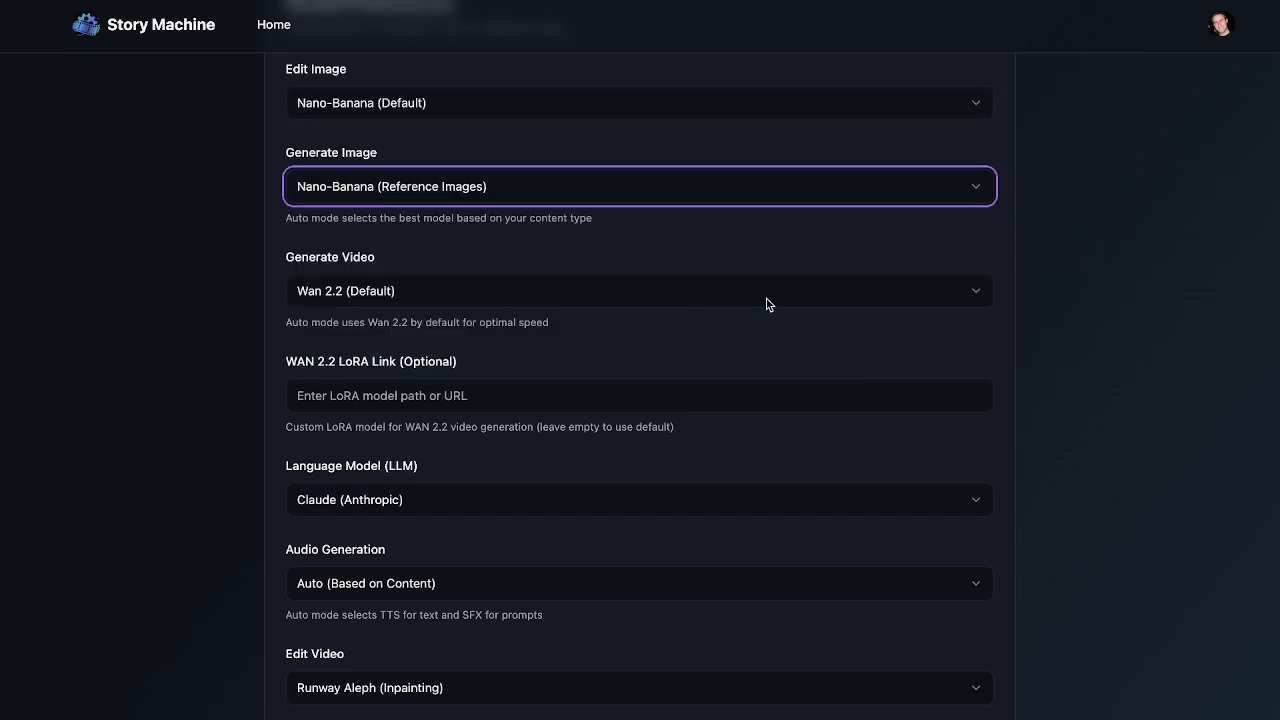
{"action": "scroll", "coordinate": [767, 304], "scroll_direction": "down", "scroll_amount": 3}
{"action": "left_click", "coordinate": [366, 650]}
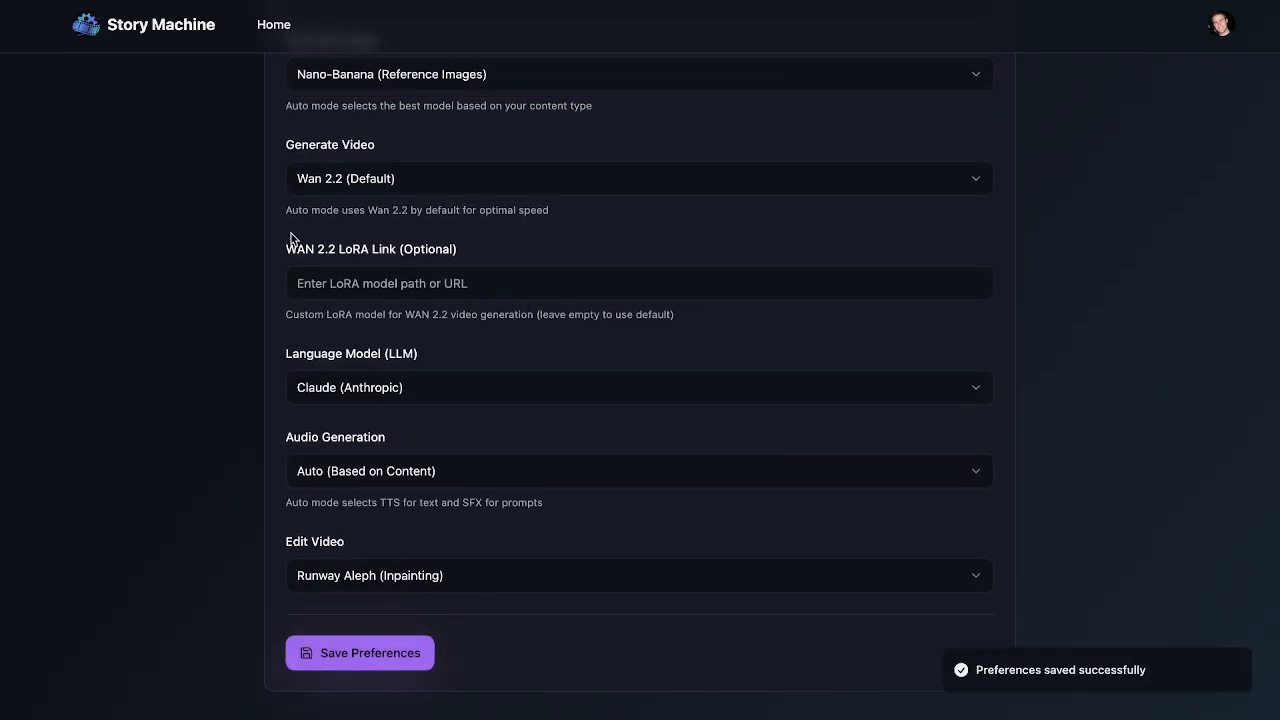
Return to the story's shots and examine the enlarged motorcycle image of shot #4.
{"action": "key", "text": "alt+Left"}
{"action": "scroll", "coordinate": [366, 303], "scroll_direction": "down", "scroll_amount": 5}
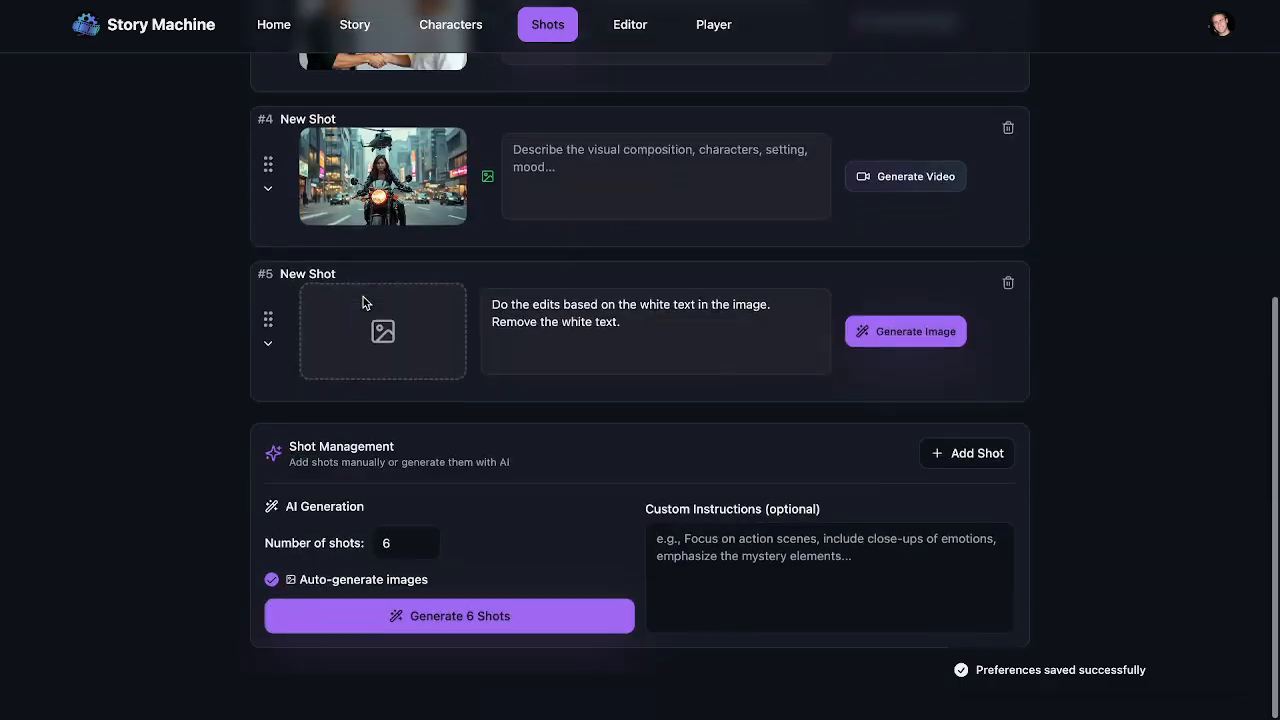
{"action": "scroll", "coordinate": [366, 303], "scroll_direction": "up", "scroll_amount": 1}
{"action": "left_click", "coordinate": [371, 266]}
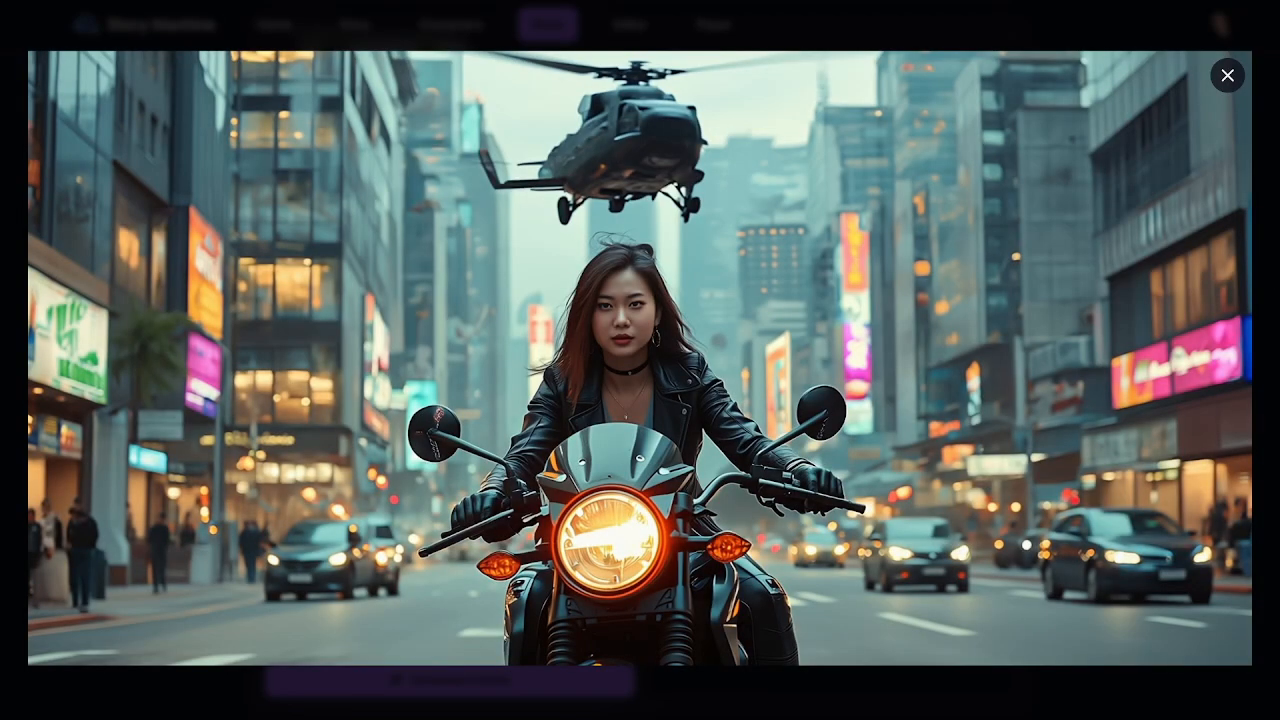
{"action": "mouse_move", "coordinate": [647, 253]}
{"action": "mouse_move", "coordinate": [792, 640]}
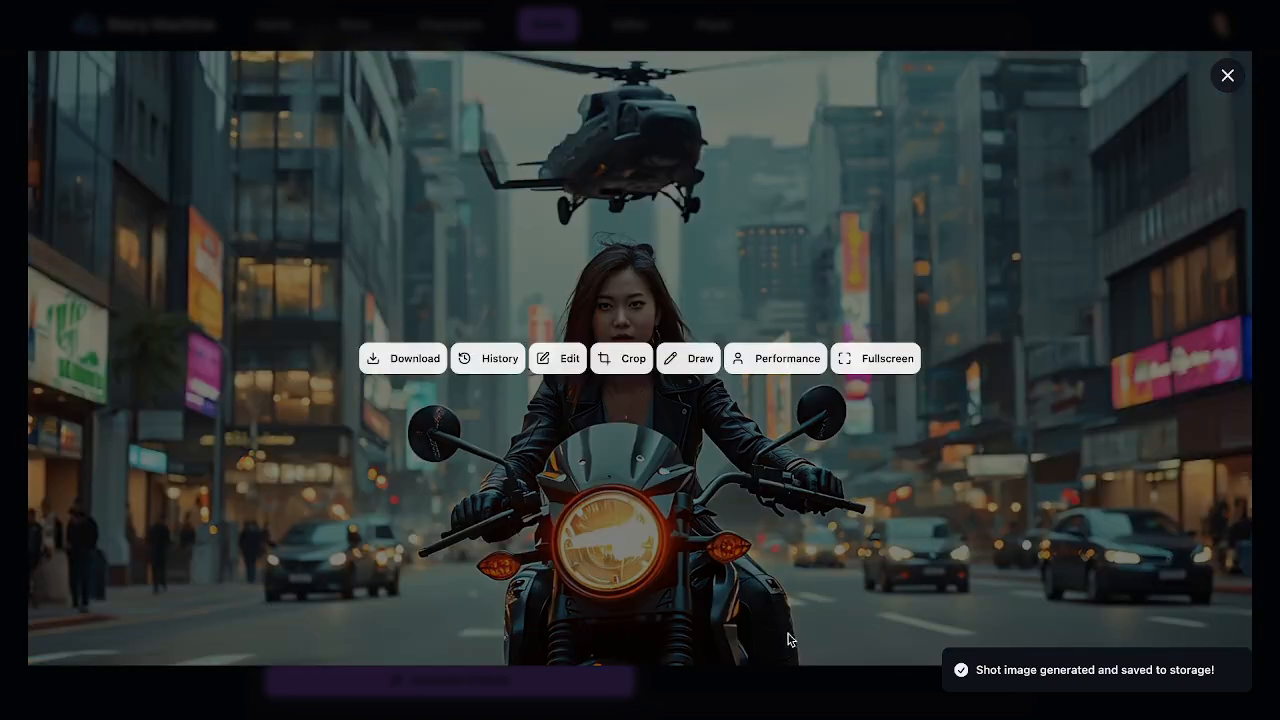
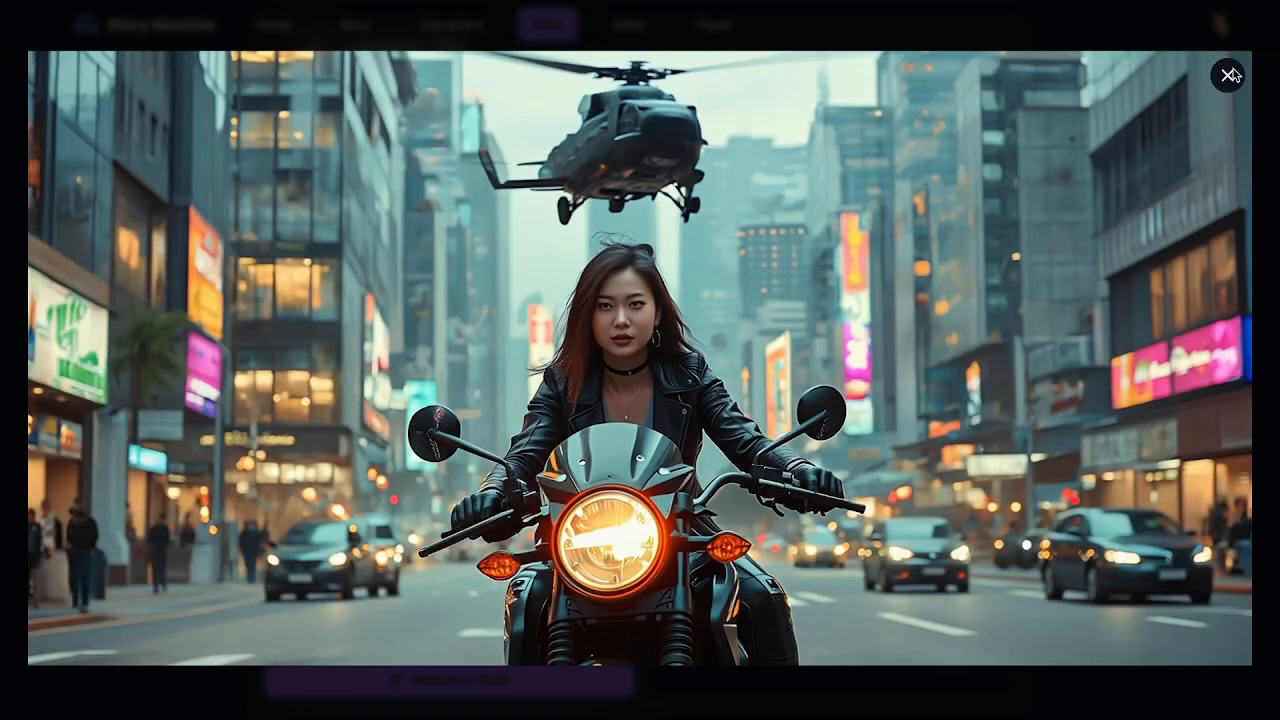
{"action": "left_click", "coordinate": [1228, 76]}
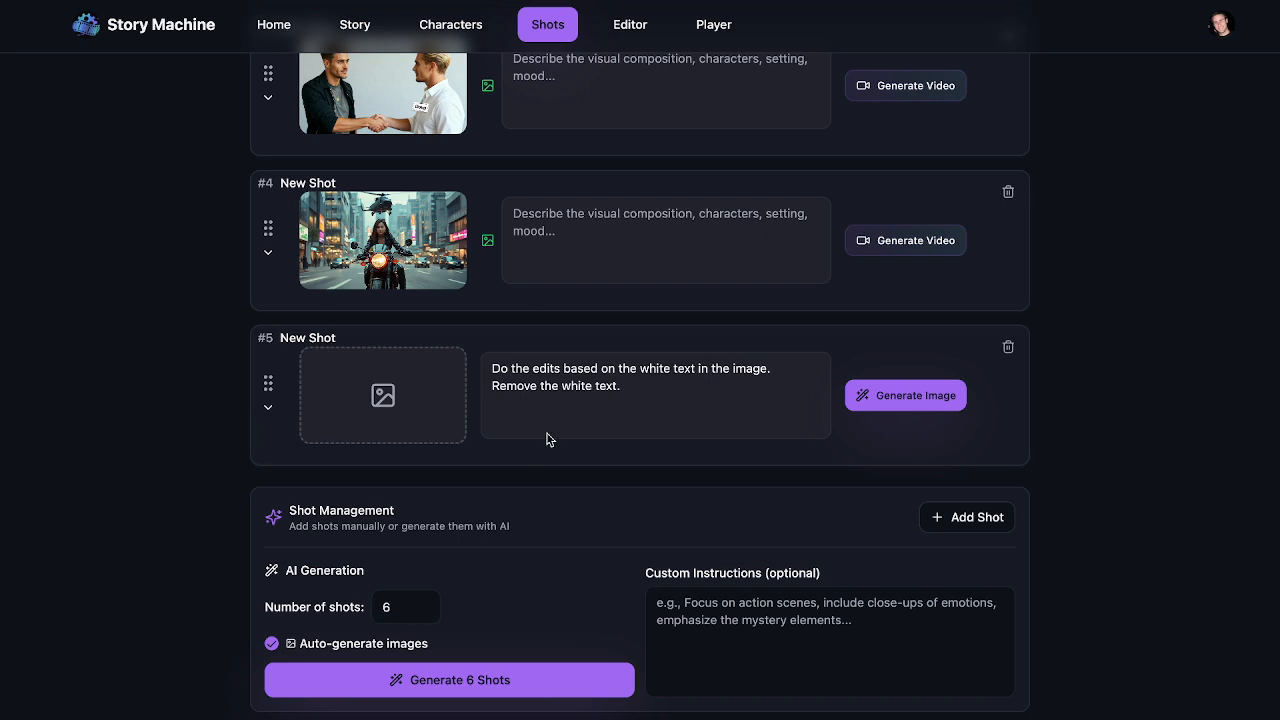
Add an empty shot #6 to the story and rename shot #4 as "Nano Banana Reference With Text".
{"action": "scroll", "coordinate": [386, 414], "scroll_direction": "down", "scroll_amount": 1}
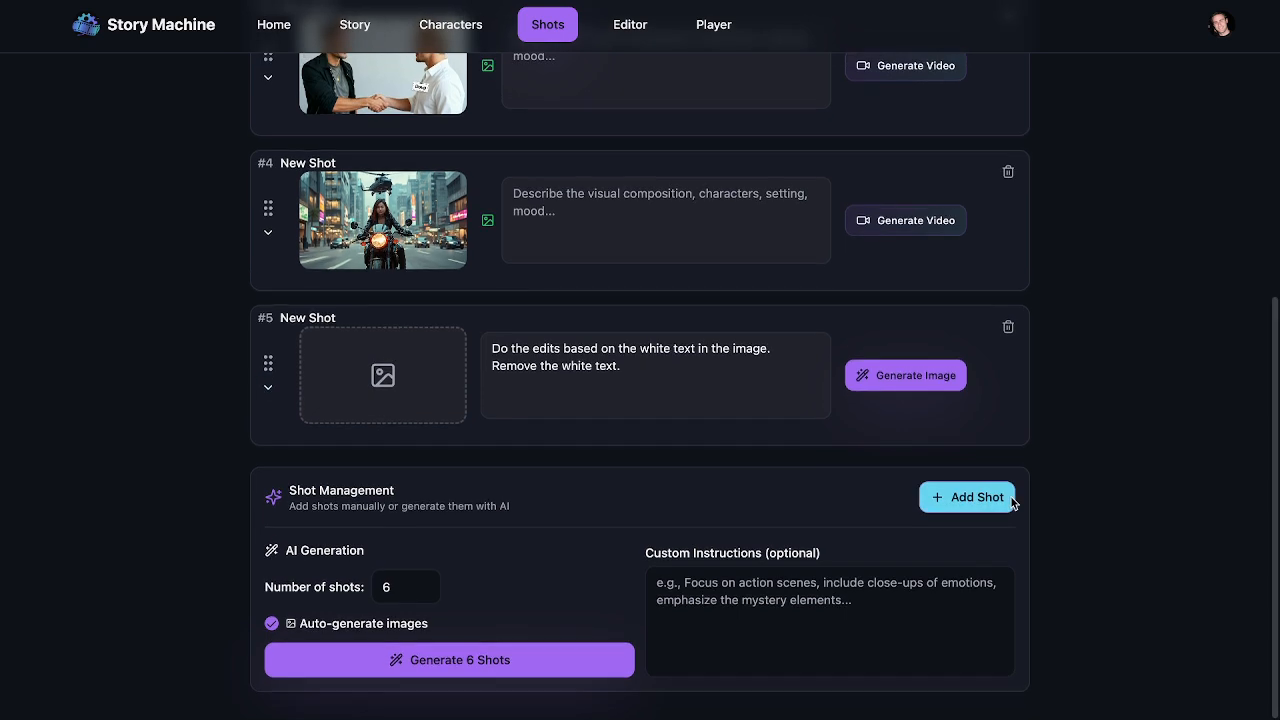
{"action": "left_click", "coordinate": [995, 502]}
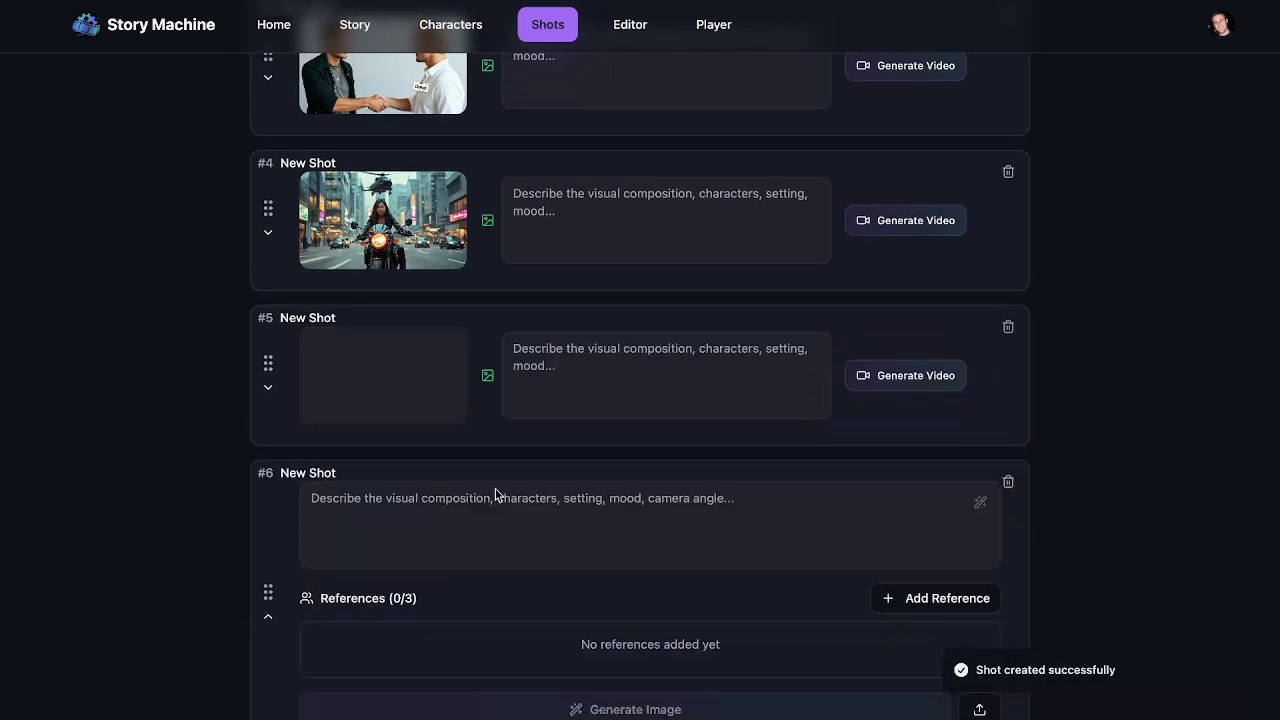
{"action": "left_click", "coordinate": [300, 163]}
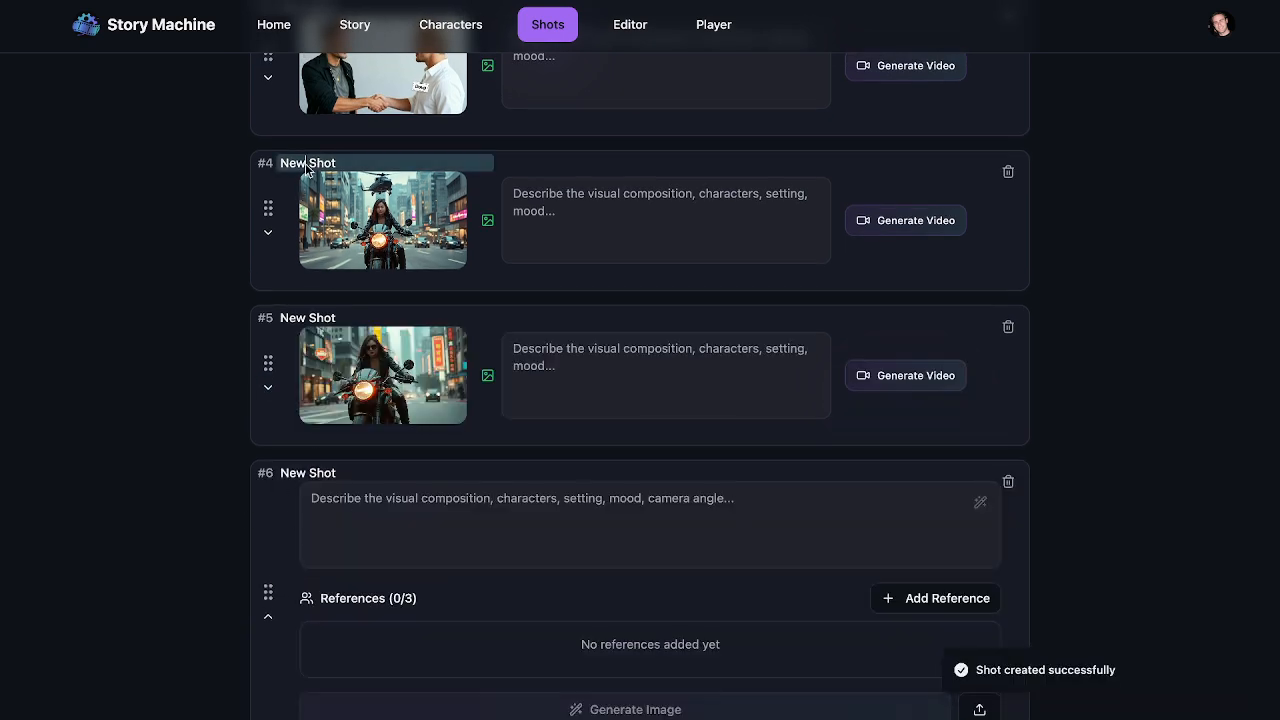
{"action": "type", "text": "N"}
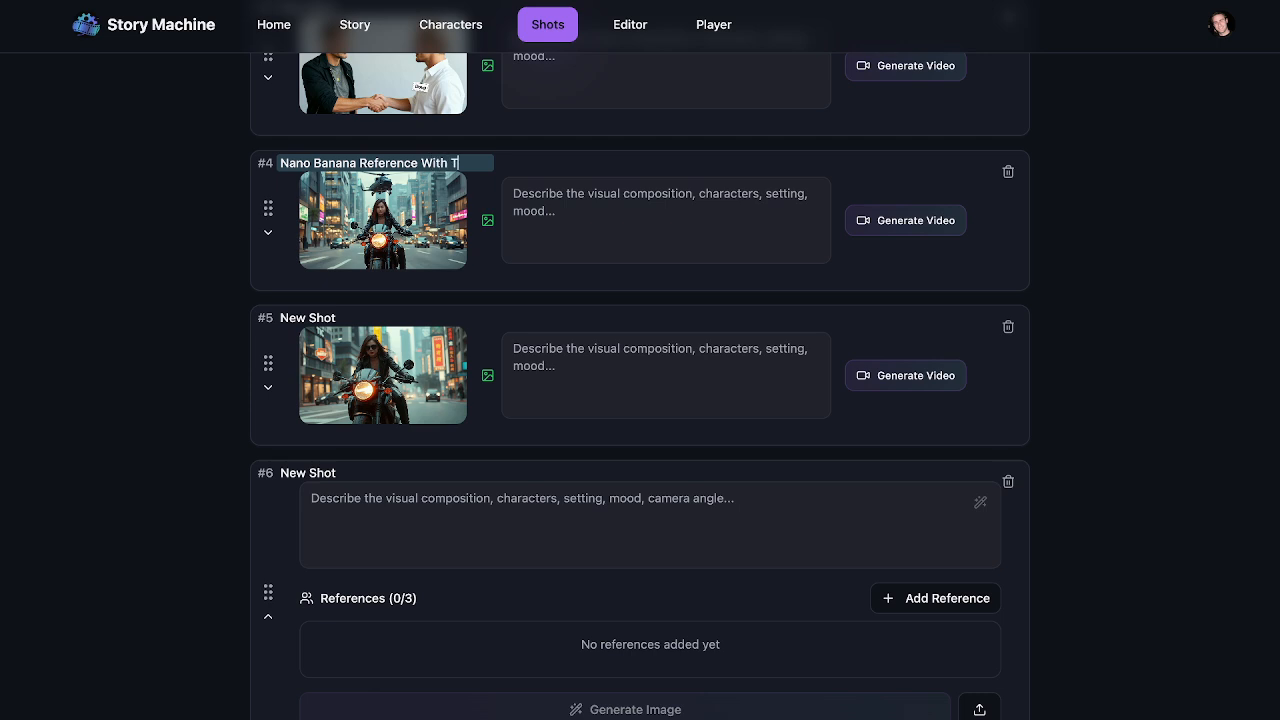
Rename shot #5 as "Seedream reference with text".
{"action": "left_click", "coordinate": [300, 319]}
{"action": "key", "text": "super+a"}
{"action": "type", "text": "See"}
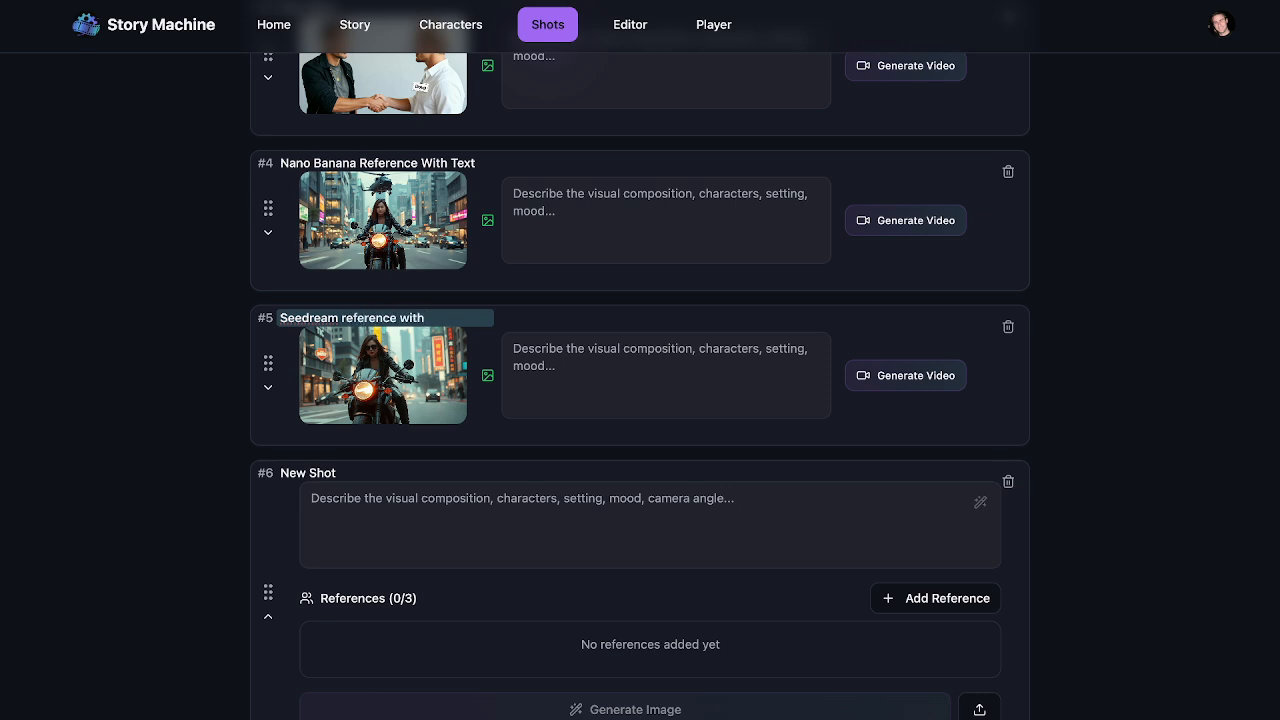
{"action": "type", "text": "dream reference with text"}
Rename the empty shot #6 as "Nano Banan edit with text.".
{"action": "left_click", "coordinate": [315, 476]}
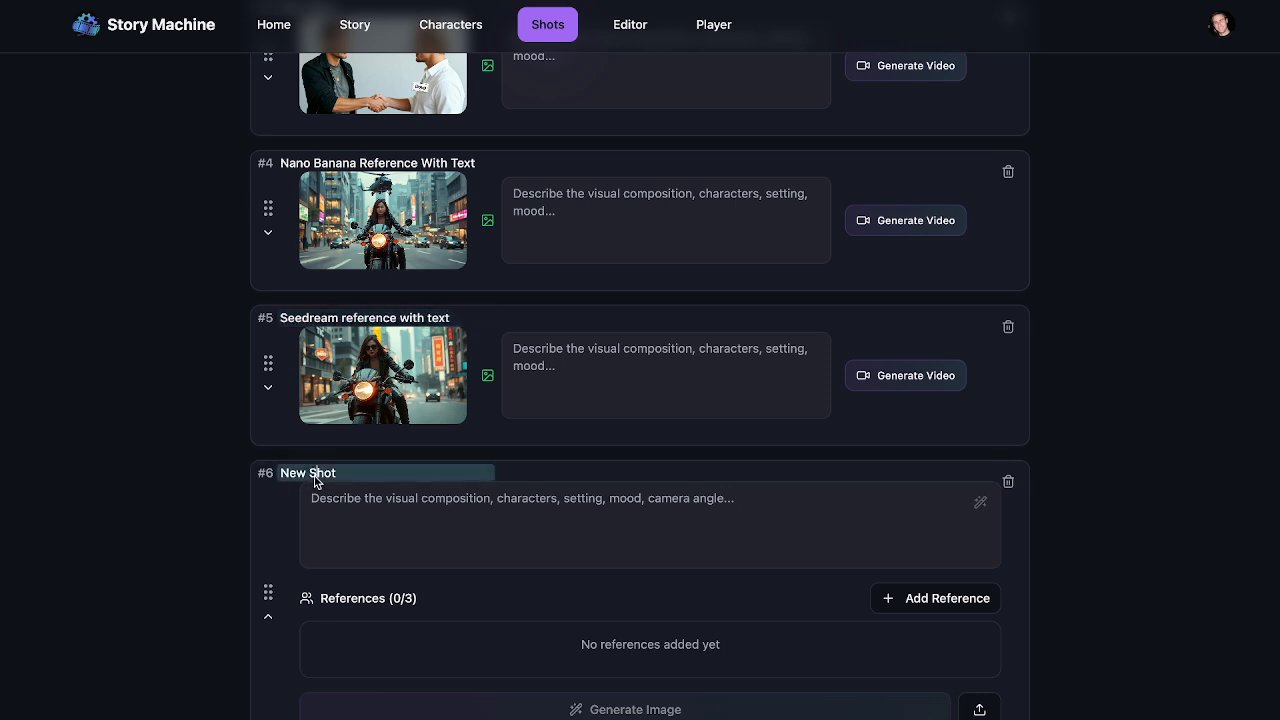
{"action": "key", "text": "super+a"}
{"action": "type", "text": "N"}
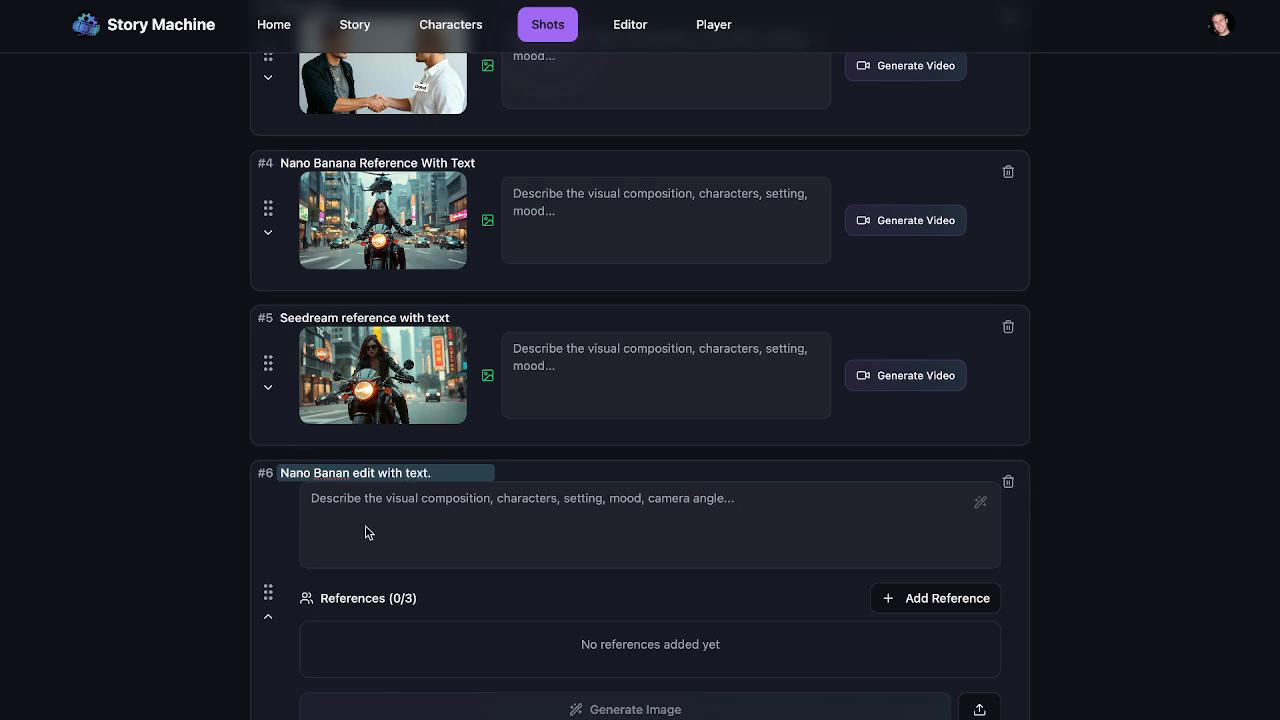
Upload withtext.jpg from the Downloads folder as the image of shot #6.
{"action": "scroll", "coordinate": [440, 515], "scroll_direction": "down", "scroll_amount": 2}
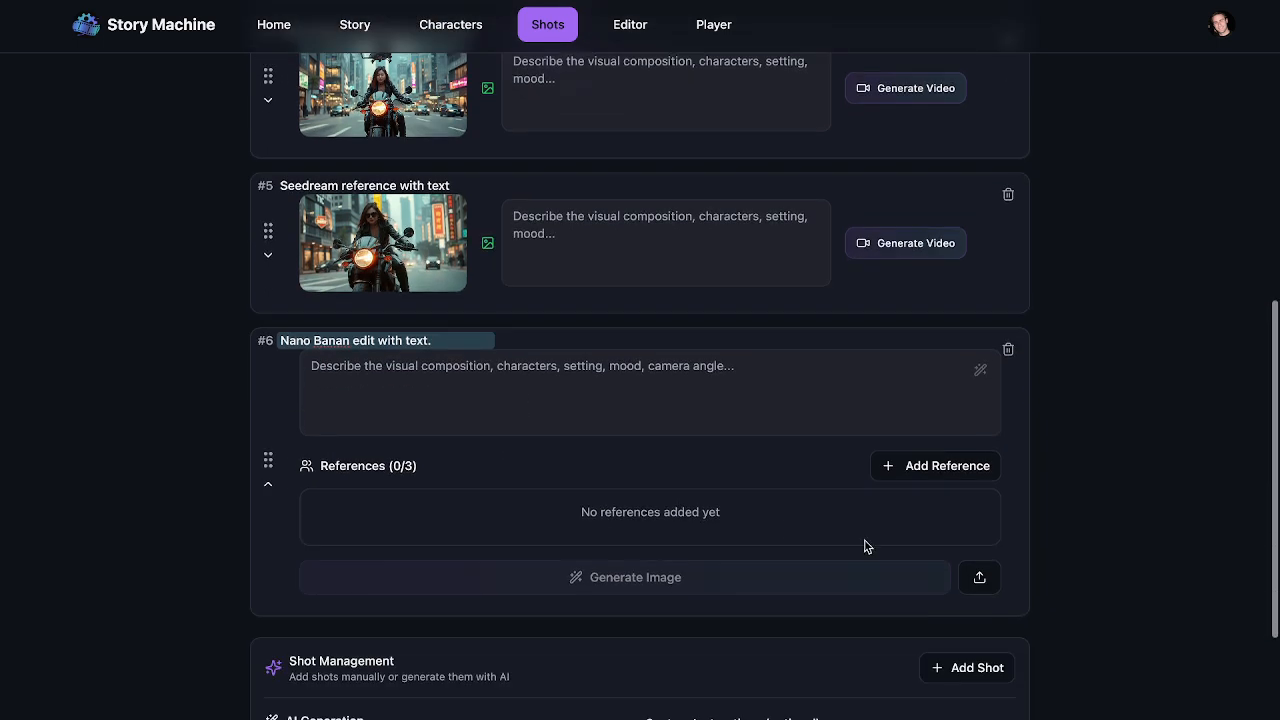
{"action": "left_click", "coordinate": [981, 580]}
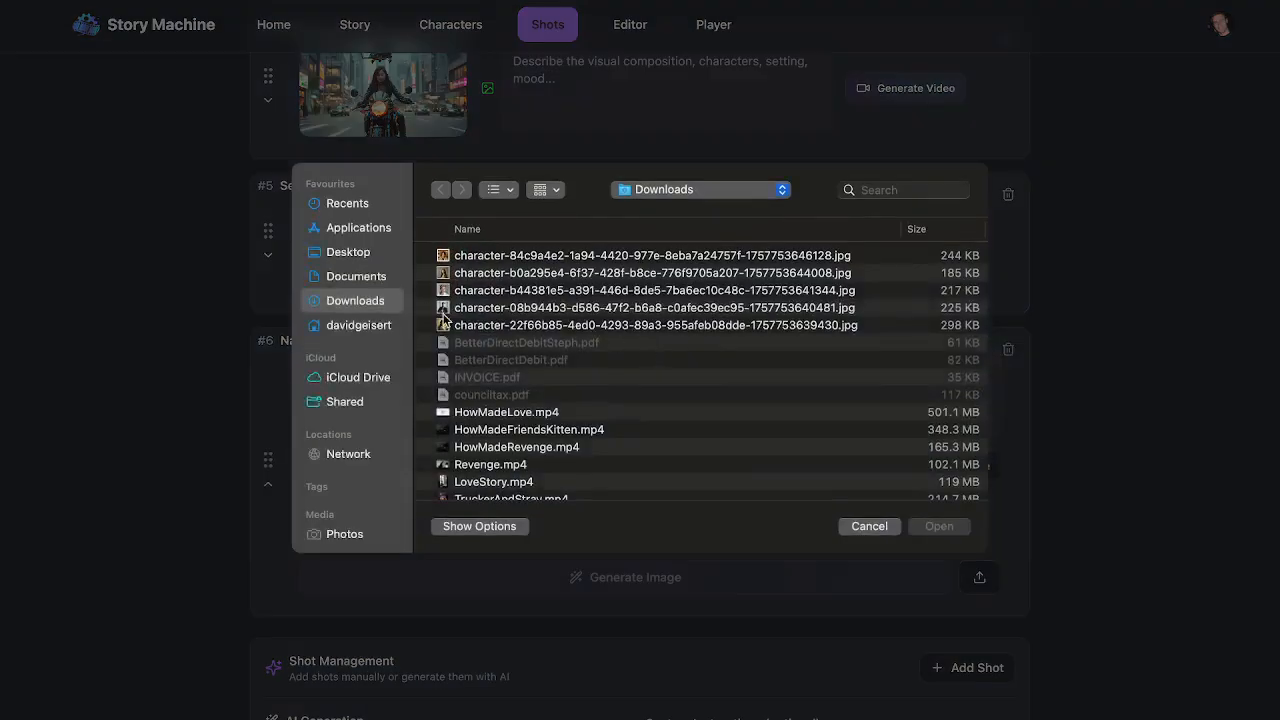
{"action": "scroll", "coordinate": [500, 424], "scroll_direction": "down", "scroll_amount": 5}
{"action": "scroll", "coordinate": [500, 424], "scroll_direction": "down", "scroll_amount": 5}
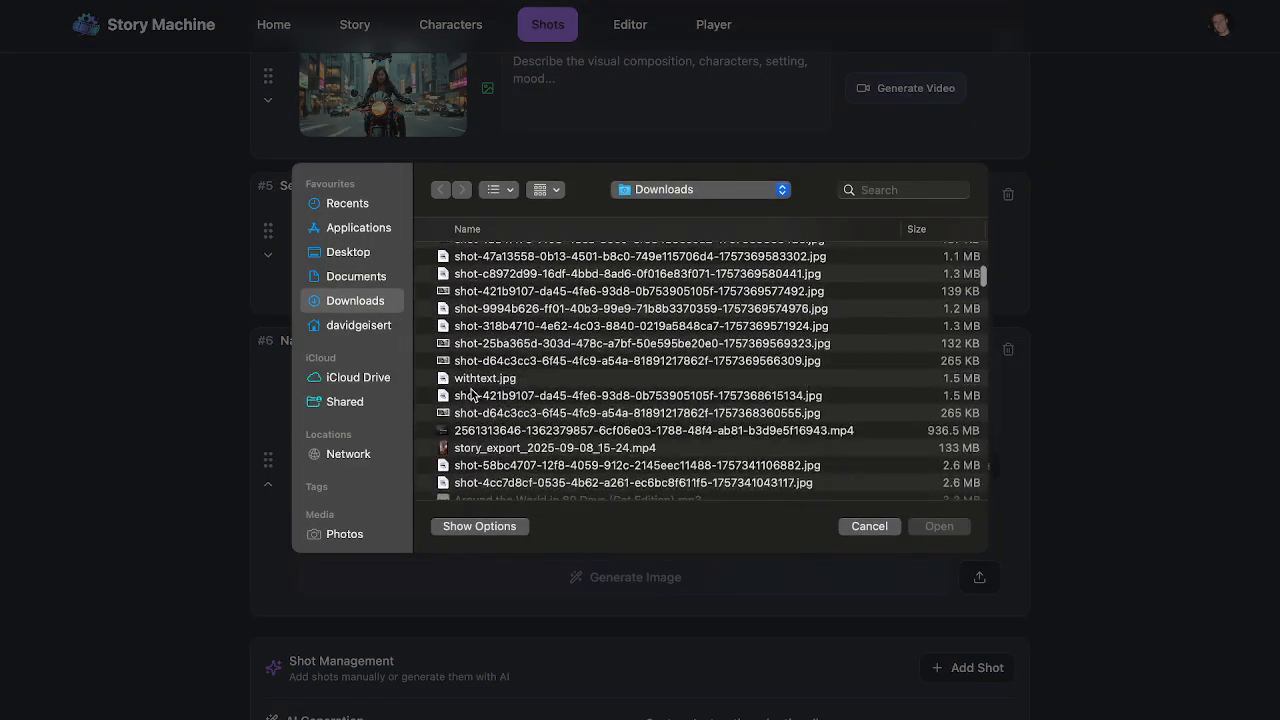
{"action": "left_click", "coordinate": [478, 380]}
{"action": "left_click", "coordinate": [939, 526]}
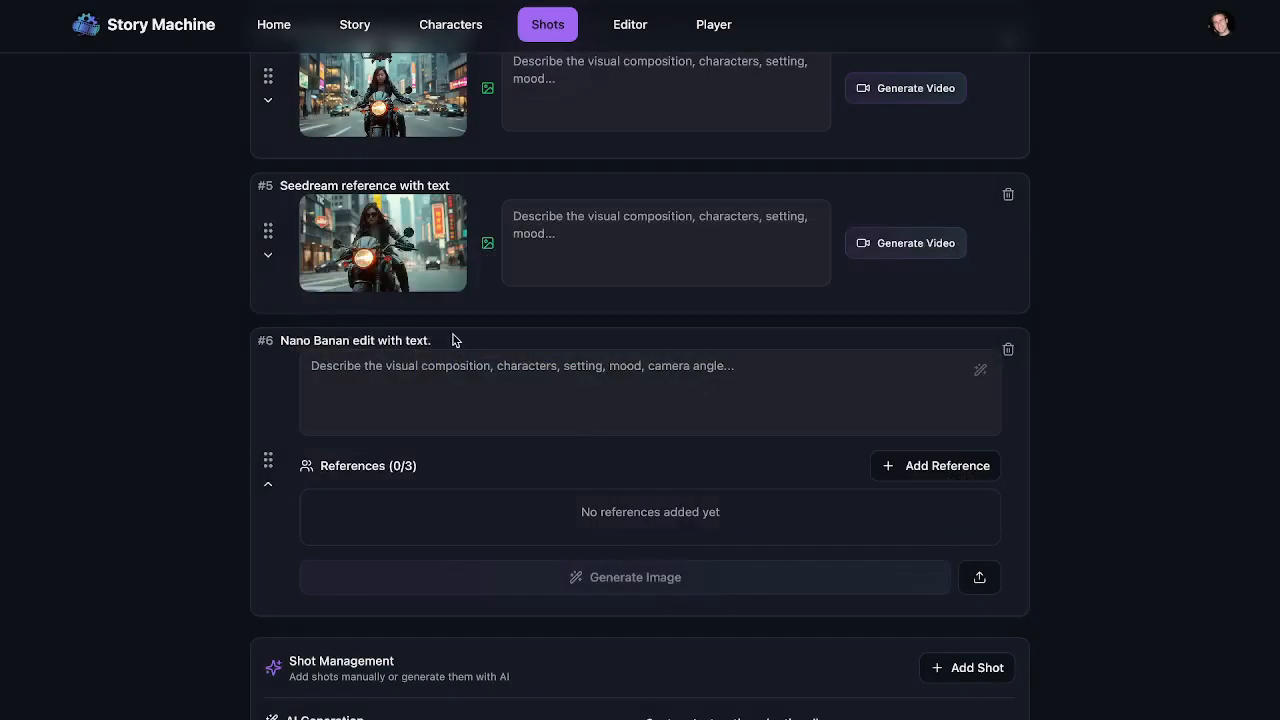
Edit shot #6's uploaded image using the description copied from shot #5 as the edit prompt.
{"action": "left_click", "coordinate": [268, 254]}
{"action": "triple_click", "coordinate": [381, 233]}
{"action": "key", "text": "ctrl+c"}
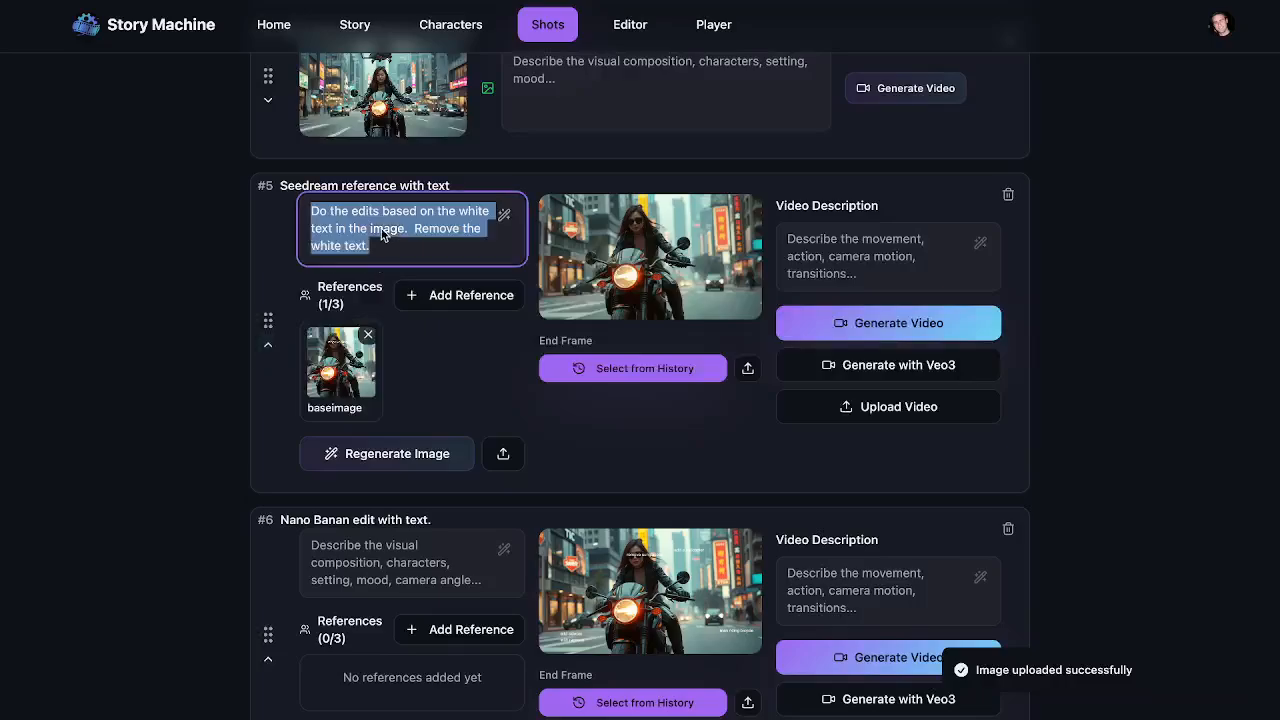
{"action": "scroll", "coordinate": [540, 396], "scroll_direction": "down", "scroll_amount": 3}
{"action": "left_click", "coordinate": [683, 440]}
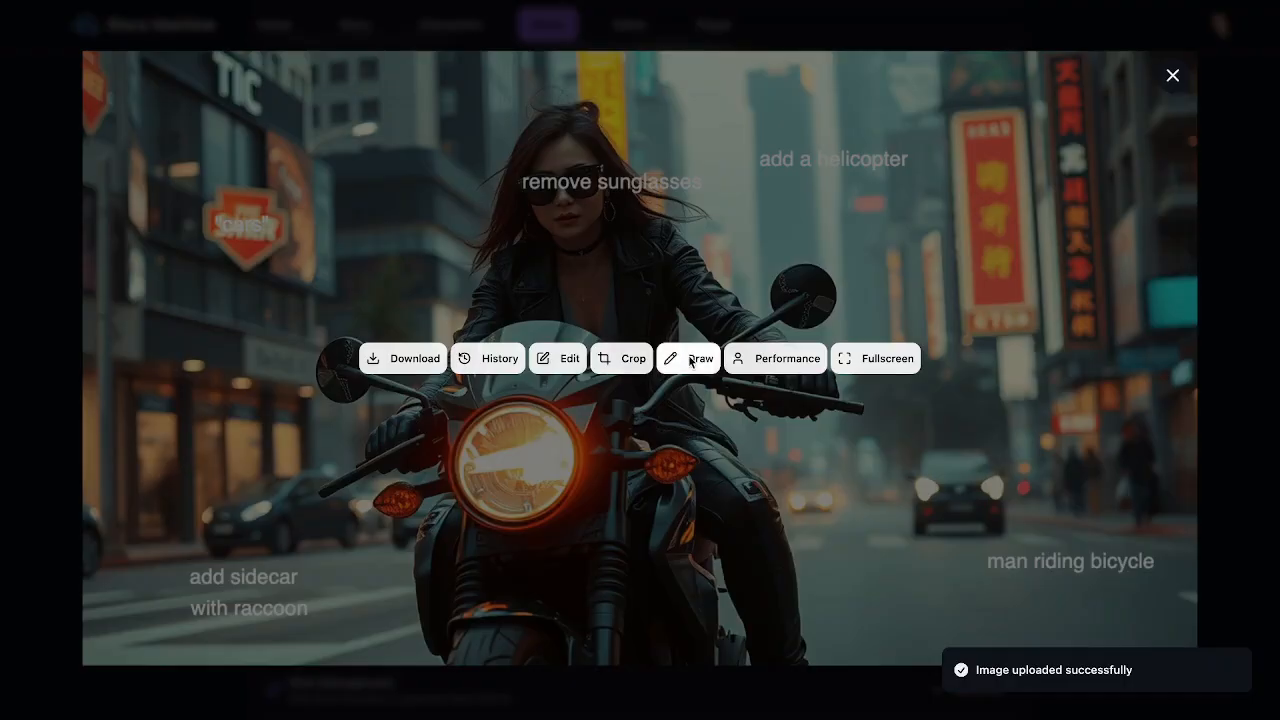
{"action": "left_click", "coordinate": [560, 358]}
{"action": "key", "text": "ctrl+v"}
{"action": "left_click", "coordinate": [797, 414]}
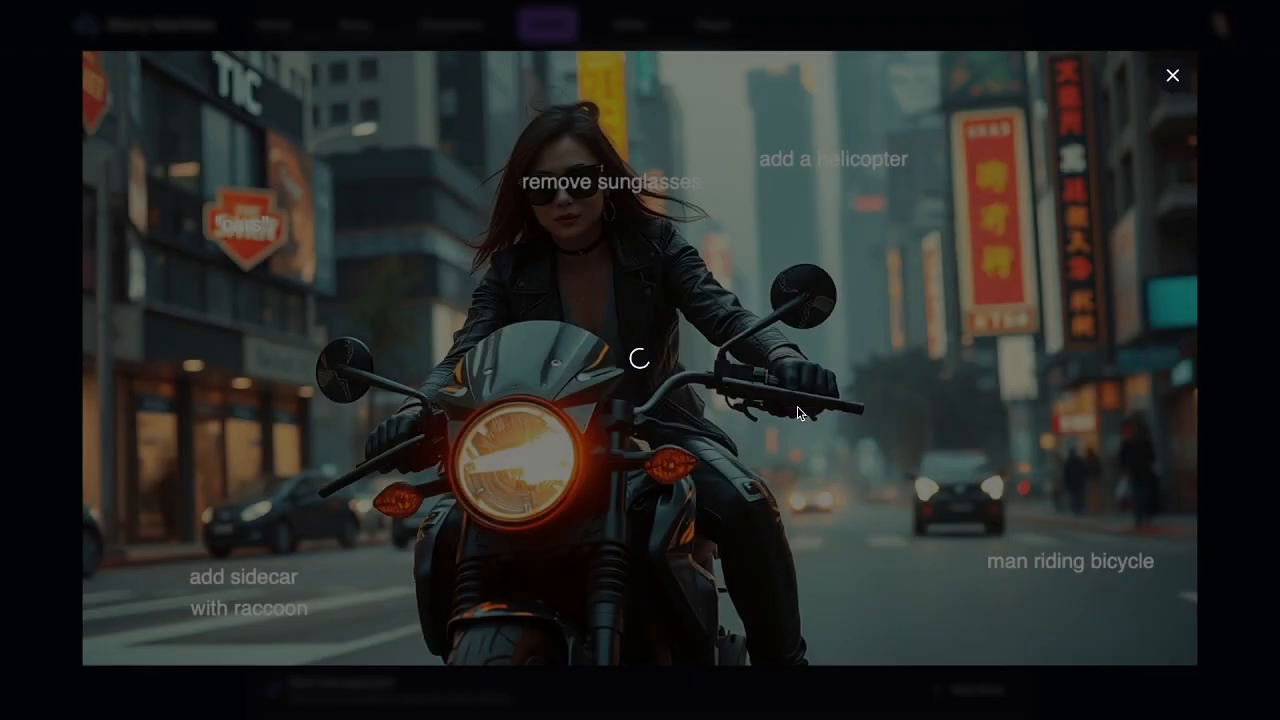
{"action": "left_click", "coordinate": [1046, 40]}
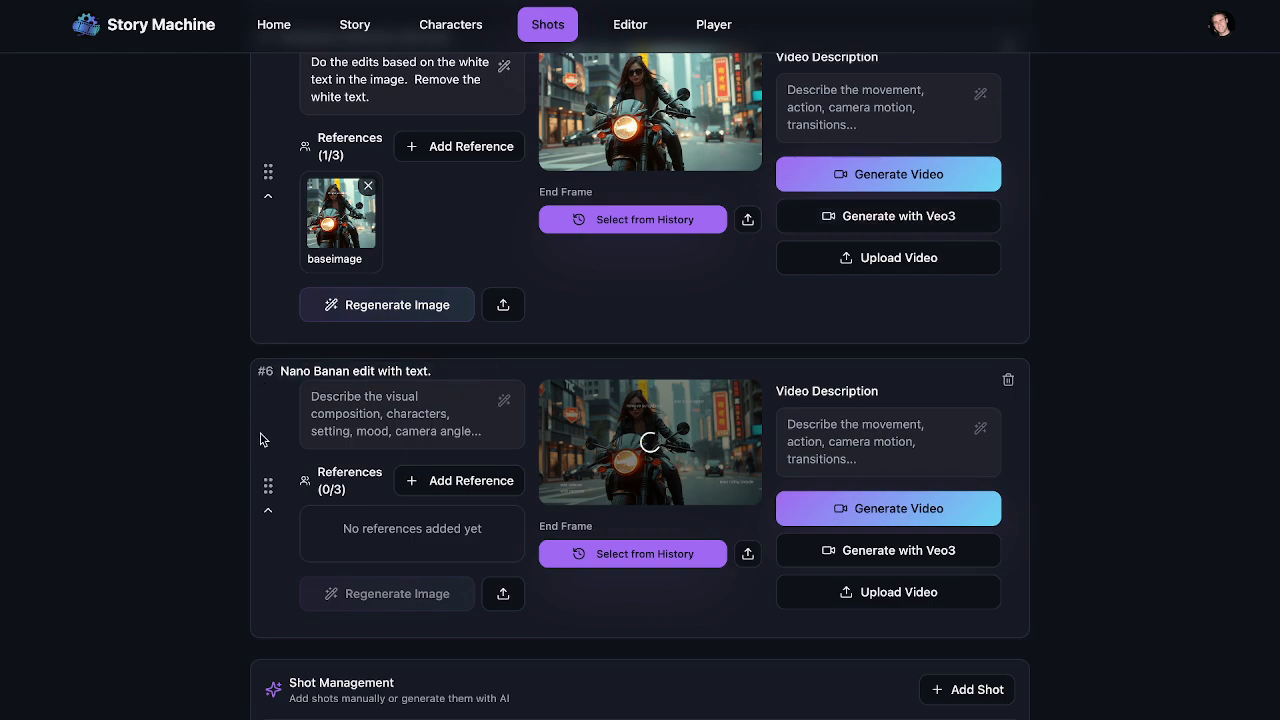
Reorder the shots so "Nano Banana Reference With Text" comes directly after "Seedream reference with text".
{"action": "mouse_move", "coordinate": [270, 486]}
{"action": "left_mouse_down"}
{"action": "mouse_move", "coordinate": [281, 134]}
{"action": "mouse_move", "coordinate": [277, 589]}
{"action": "mouse_move", "coordinate": [277, 485]}
{"action": "left_mouse_up"}
{"action": "scroll", "coordinate": [293, 398], "scroll_direction": "up", "scroll_amount": 3}
{"action": "left_click_drag", "start_coordinate": [267, 229], "coordinate": [265, 504]}
Expand the handshake shot #3, add a new shot, and move the new shot directly below it as shot #4.
{"action": "scroll", "coordinate": [728, 415], "scroll_direction": "up", "scroll_amount": 4}
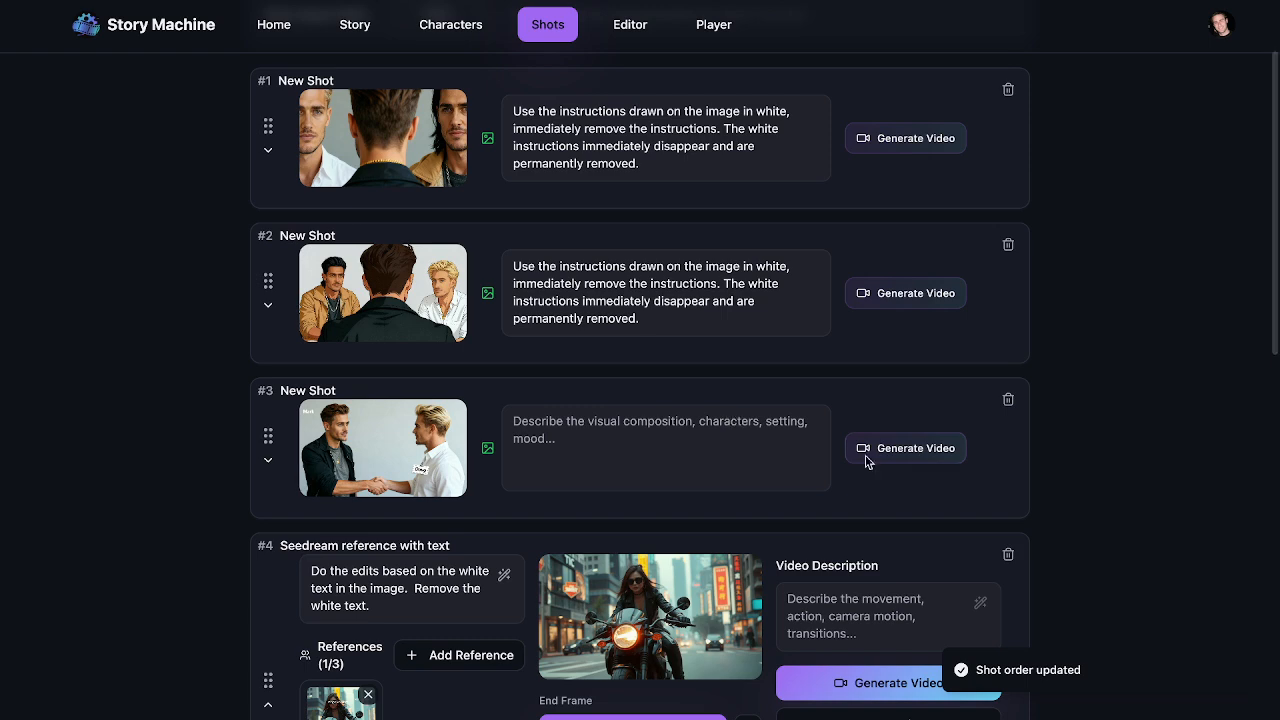
{"action": "left_click", "coordinate": [268, 460]}
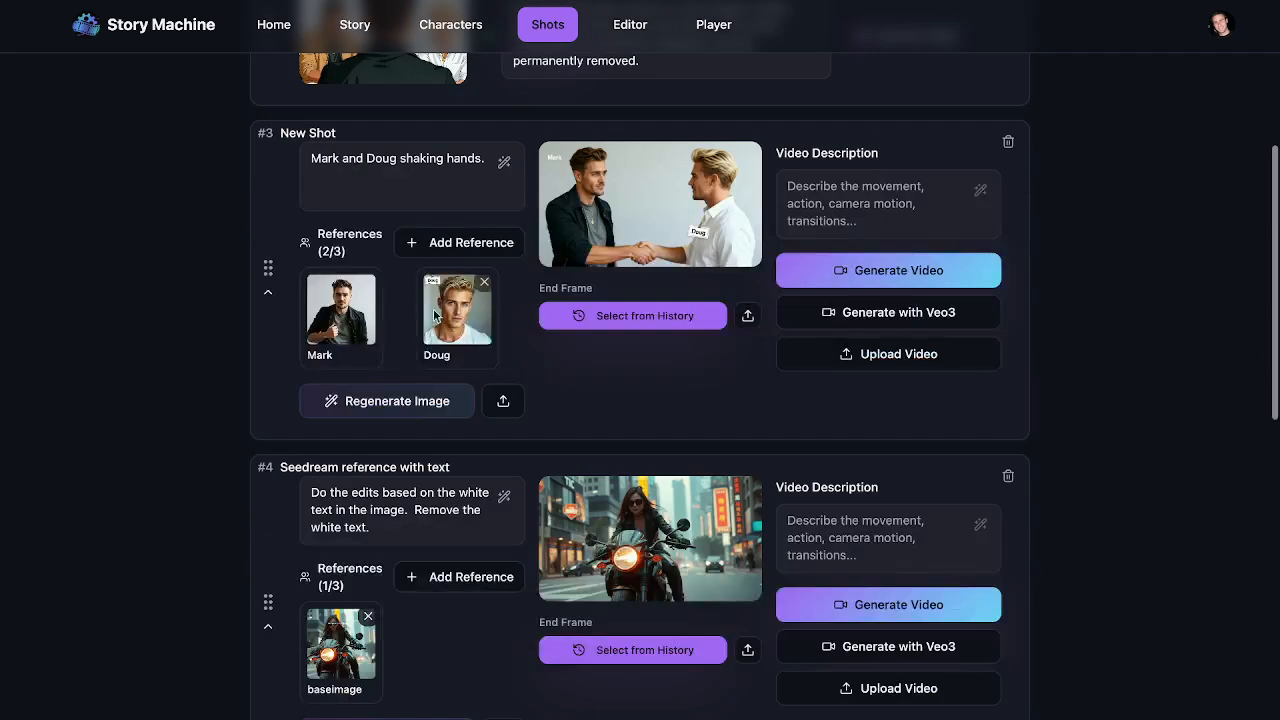
{"action": "scroll", "coordinate": [903, 441], "scroll_direction": "down", "scroll_amount": 8}
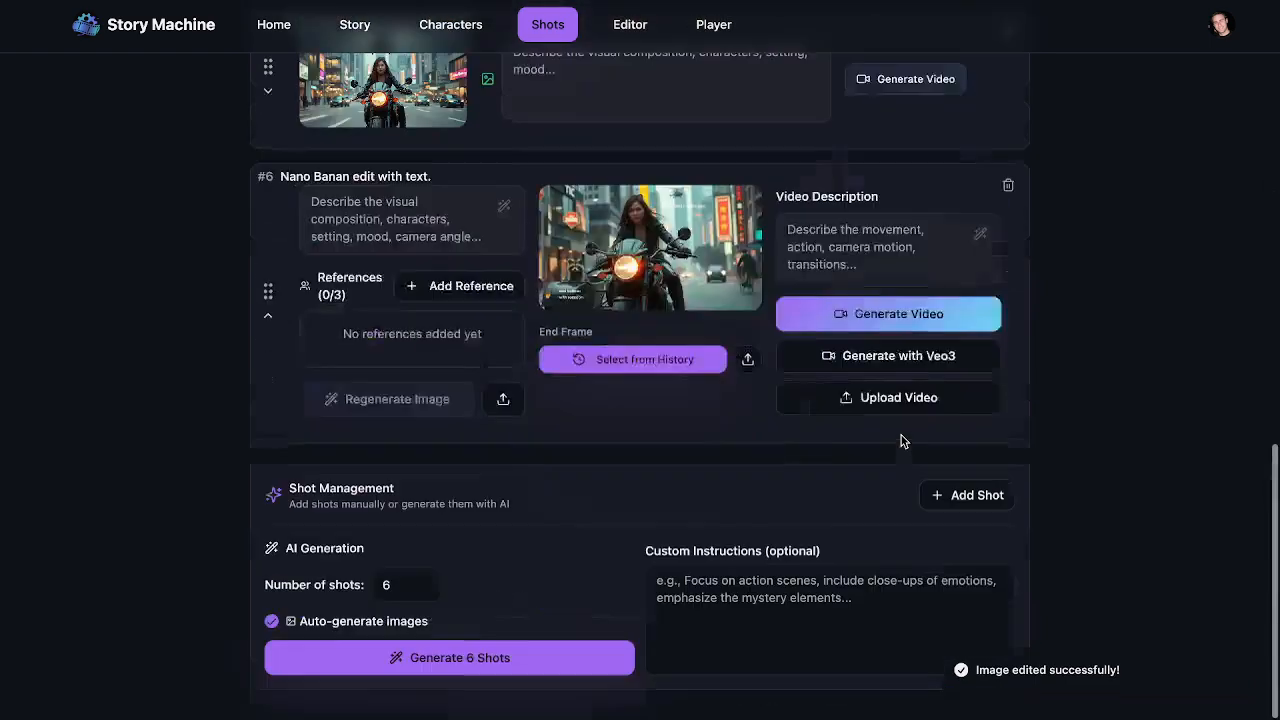
{"action": "left_click", "coordinate": [958, 497]}
{"action": "left_click_drag", "start_coordinate": [274, 563], "coordinate": [280, 314]}
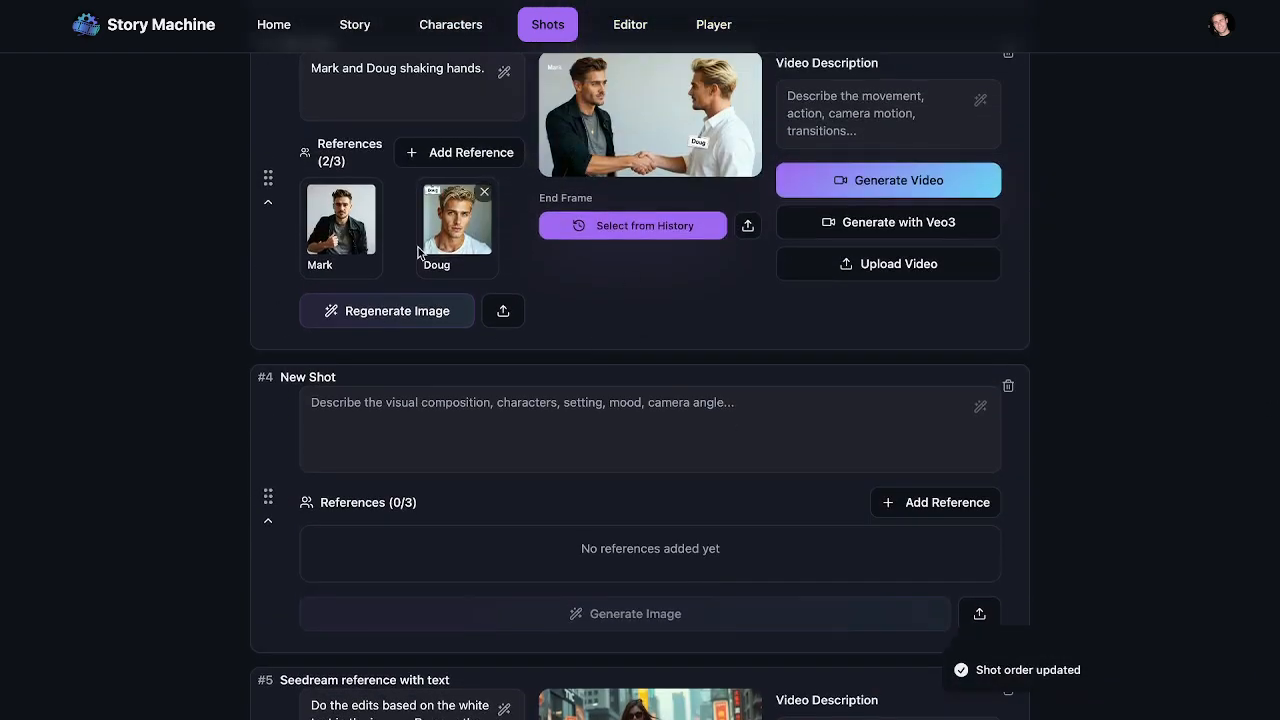
Generate shot #4's image from shot #3's copied description, with the character references added from that text.
{"action": "triple_click", "coordinate": [415, 87]}
{"action": "key", "text": "ctrl+c"}
{"action": "left_click", "coordinate": [438, 444]}
{"action": "key", "text": "ctrl+v"}
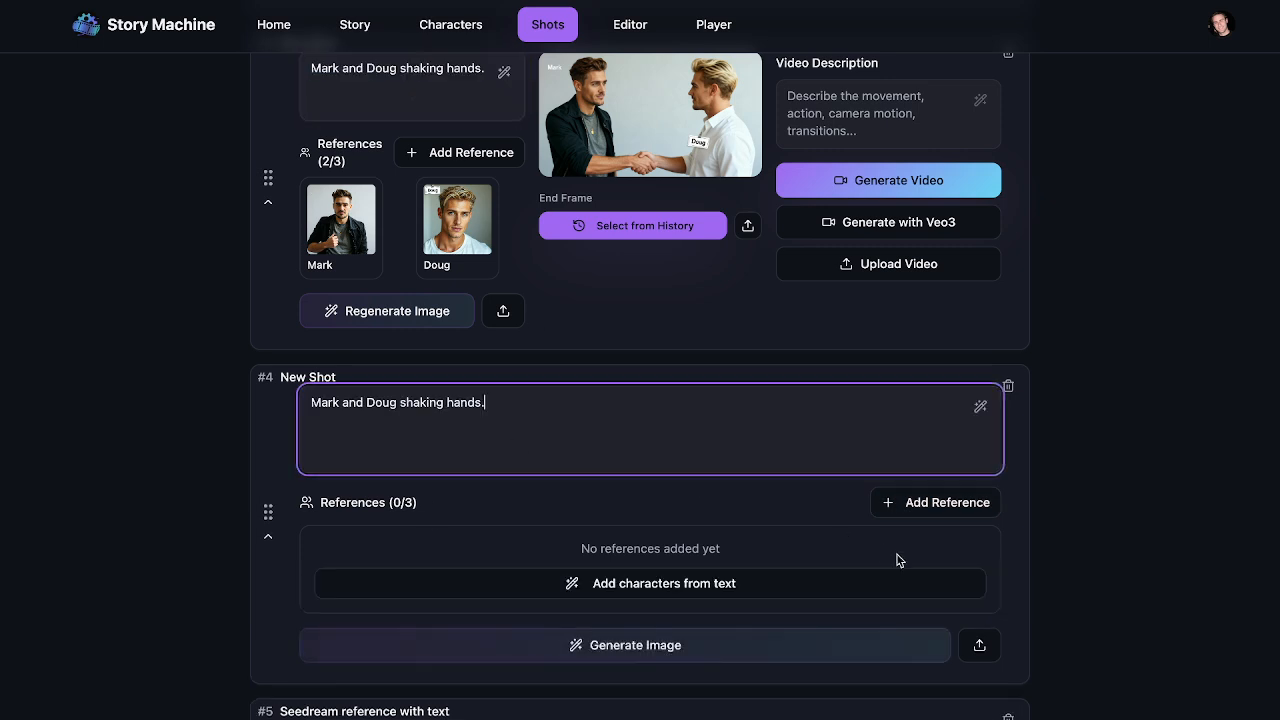
{"action": "left_click", "coordinate": [769, 585]}
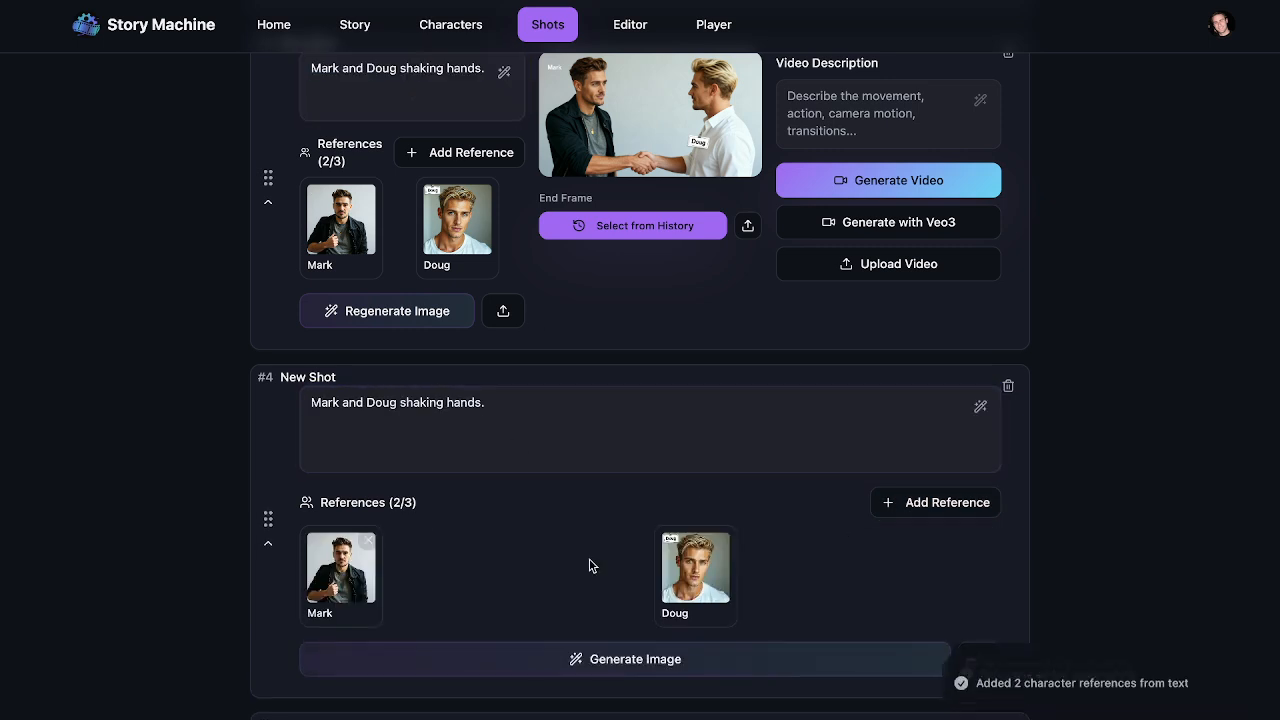
{"action": "left_click", "coordinate": [487, 659]}
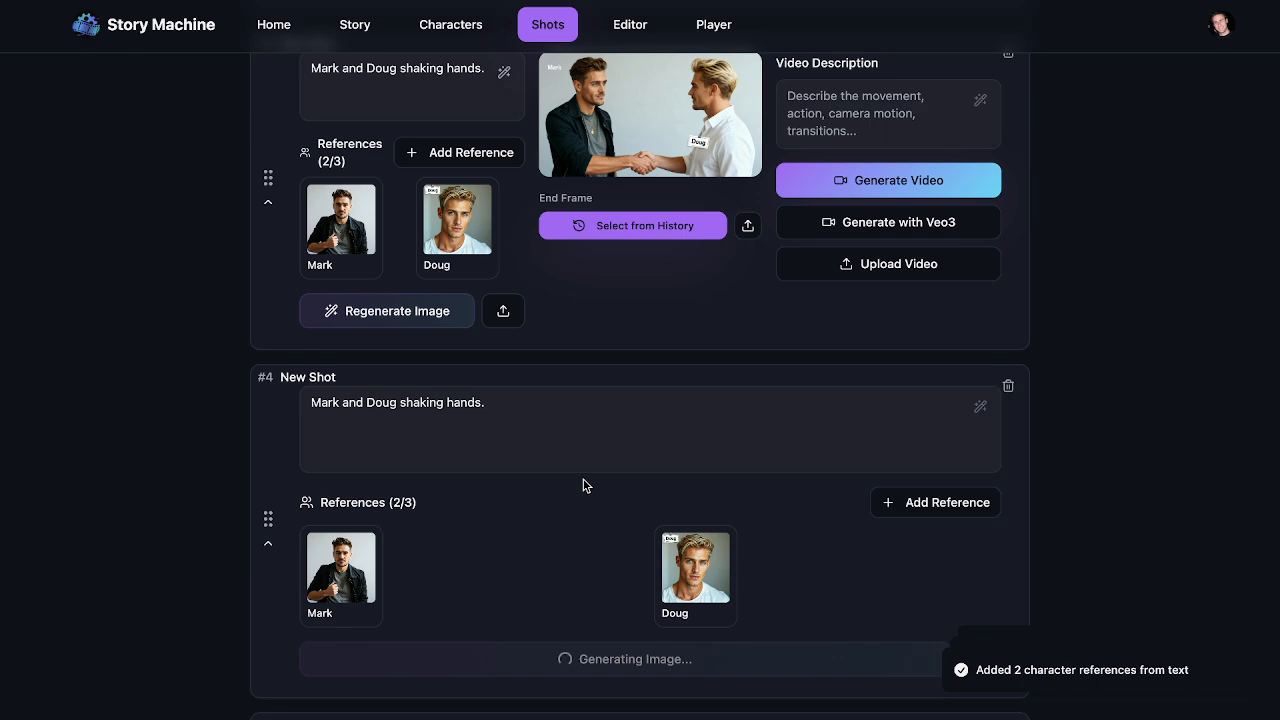
Collapse shots #3 and #4 to their compact view.
{"action": "scroll", "coordinate": [585, 485], "scroll_direction": "up", "scroll_amount": 4}
{"action": "scroll", "coordinate": [588, 486], "scroll_direction": "down", "scroll_amount": 4}
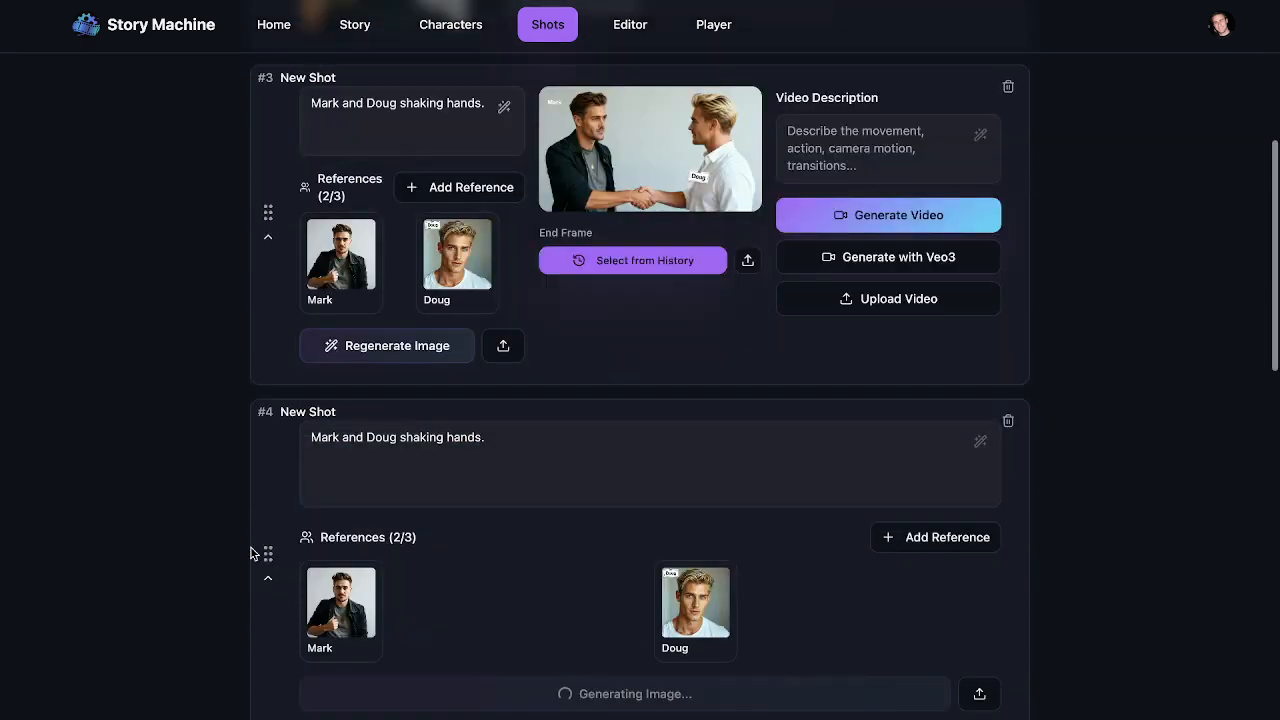
{"action": "left_click", "coordinate": [268, 577]}
{"action": "left_click", "coordinate": [268, 237]}
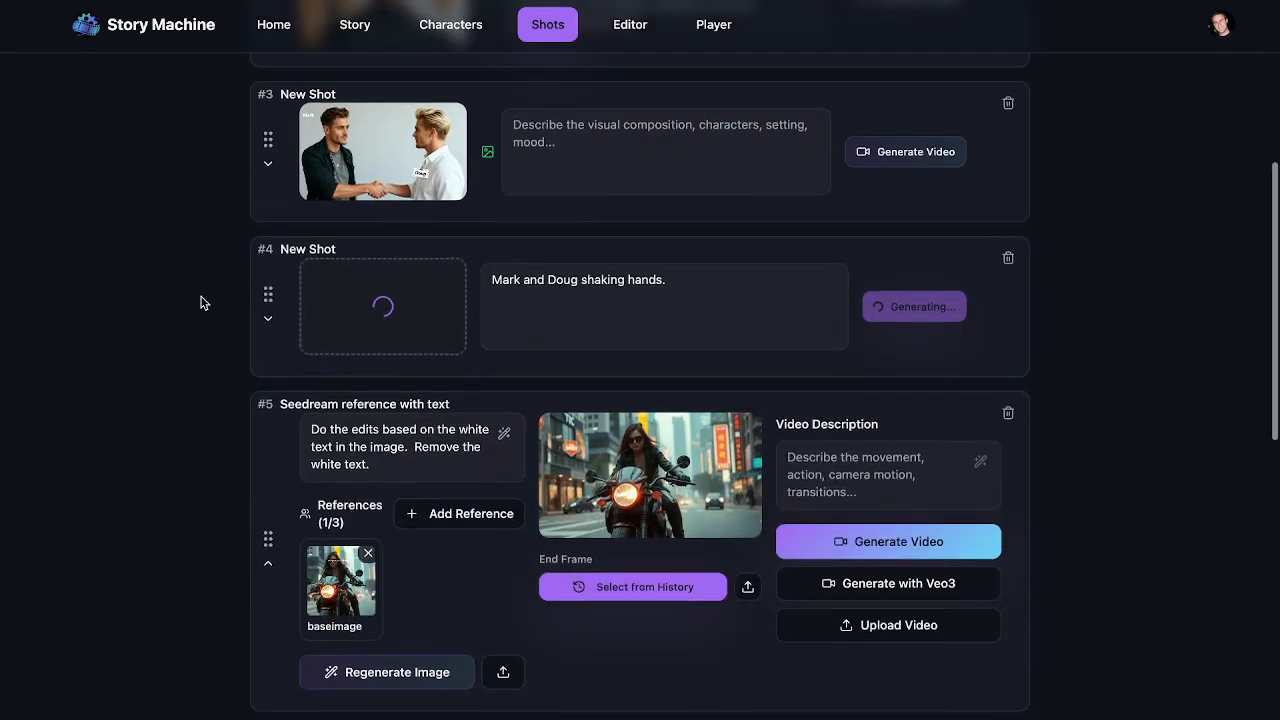
Inspect the generated image of the "Seedream reference with text" shot at full size and close it.
{"action": "scroll", "coordinate": [200, 303], "scroll_direction": "down", "scroll_amount": 3}
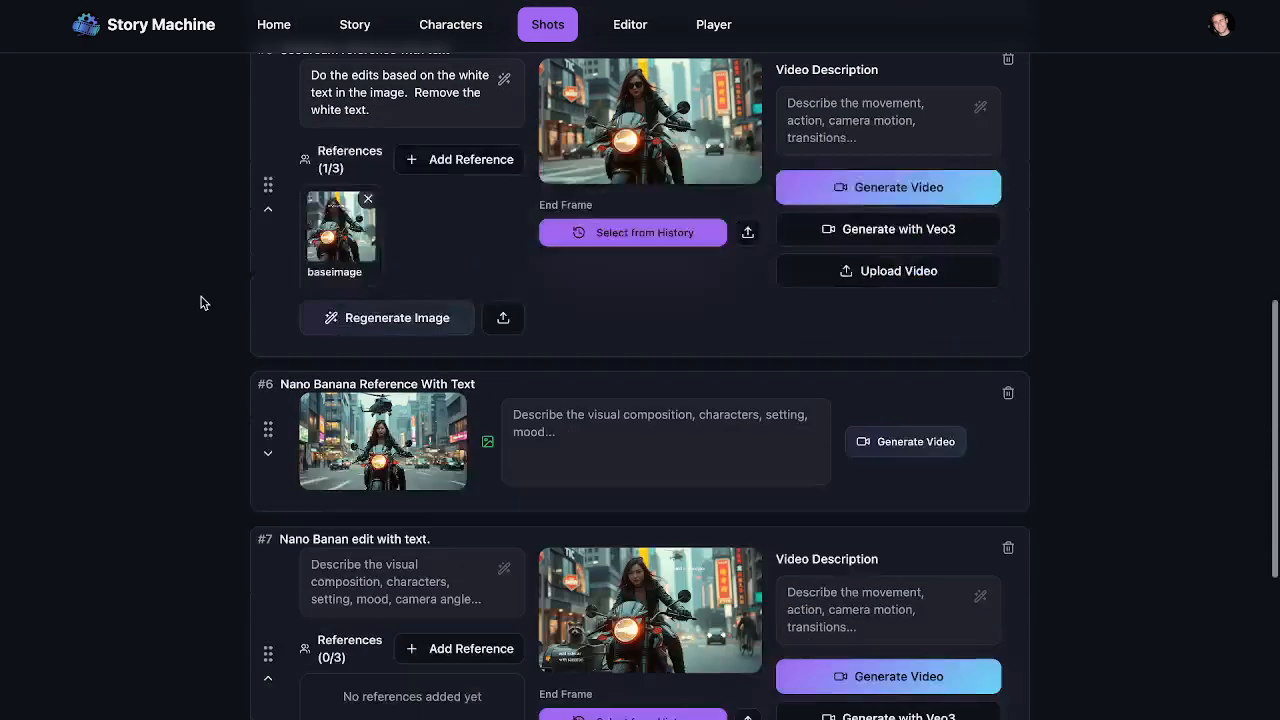
{"action": "left_click", "coordinate": [642, 132]}
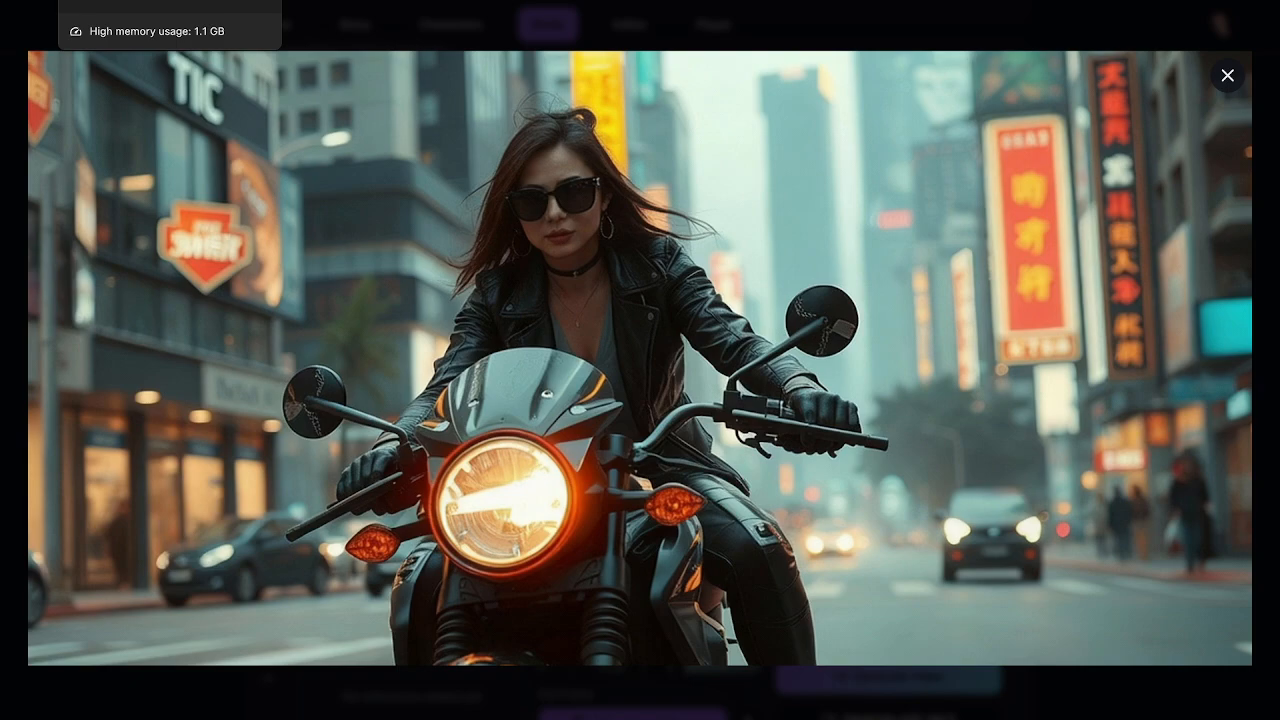
{"action": "mouse_move", "coordinate": [787, 125]}
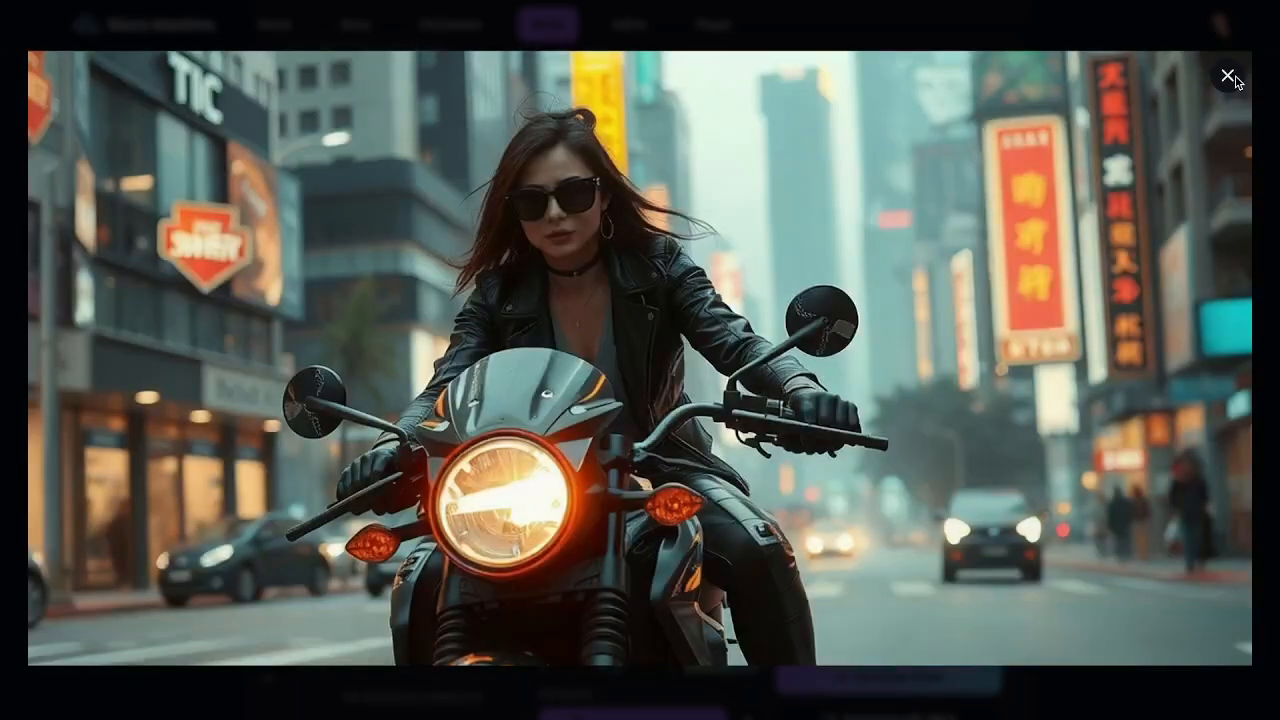
{"action": "left_click", "coordinate": [1227, 77]}
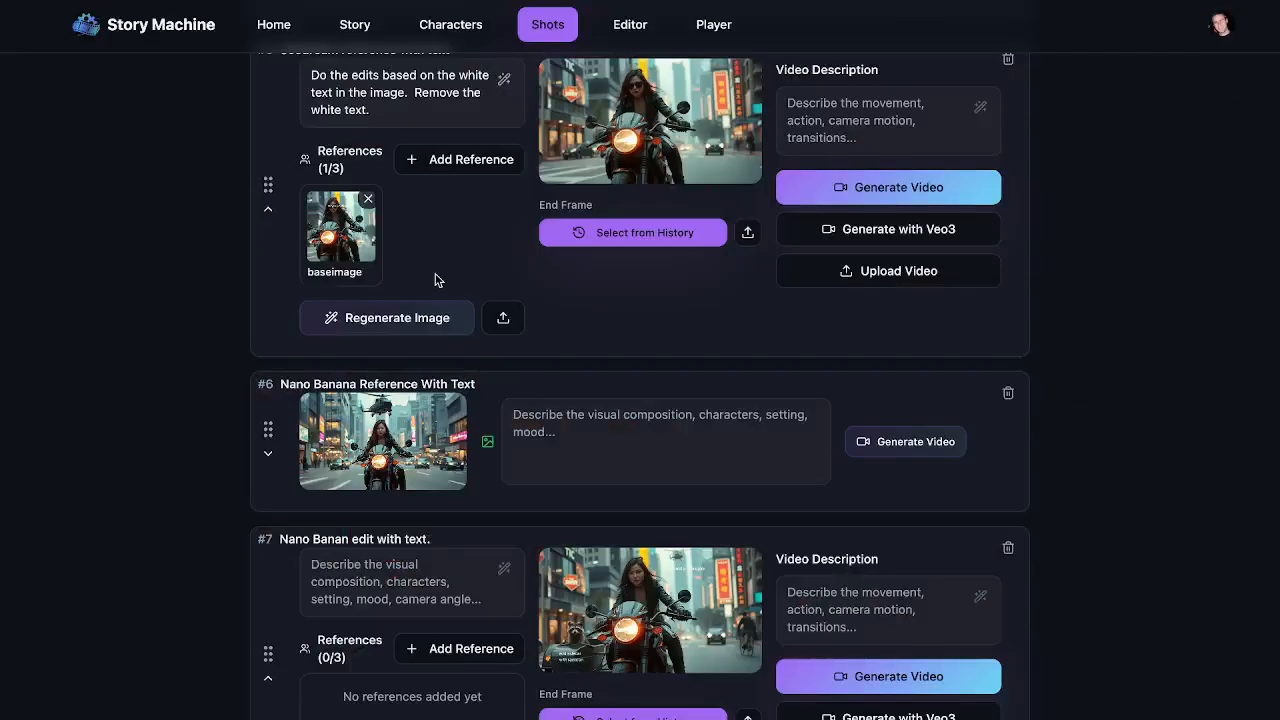
Replace shot #5's first description sentence with "Read the white text in the image and do the edits it indicates in the location of the text.".
{"action": "scroll", "coordinate": [607, 137], "scroll_direction": "up", "scroll_amount": 1}
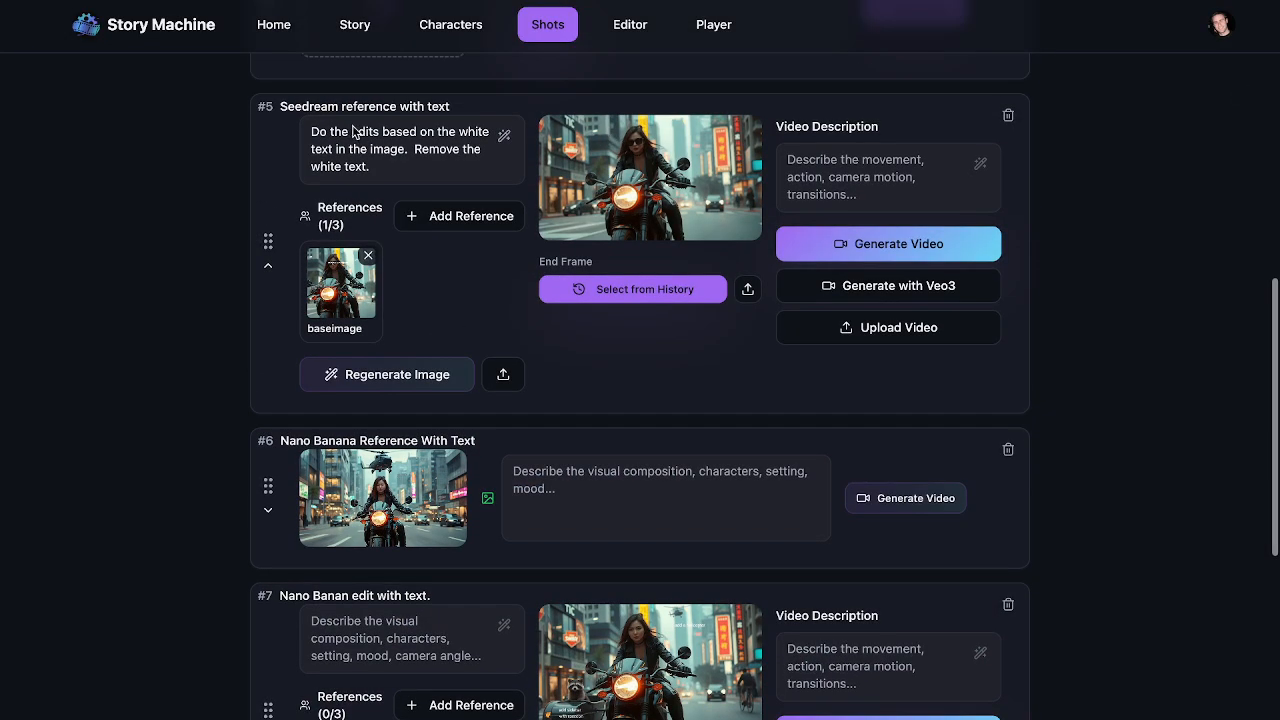
{"action": "left_click_drag", "start_coordinate": [405, 158], "coordinate": [275, 139]}
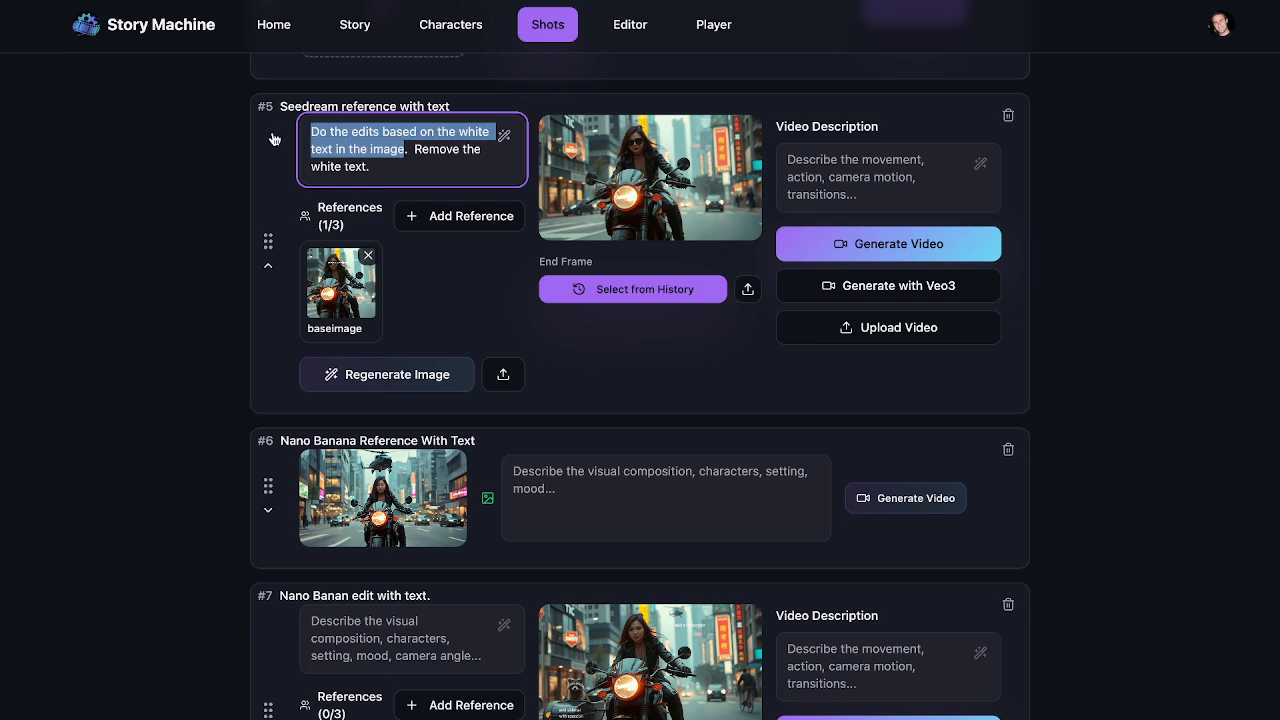
{"action": "type", "text": "Read the"}
{"action": "type", "text": " white text in the"}
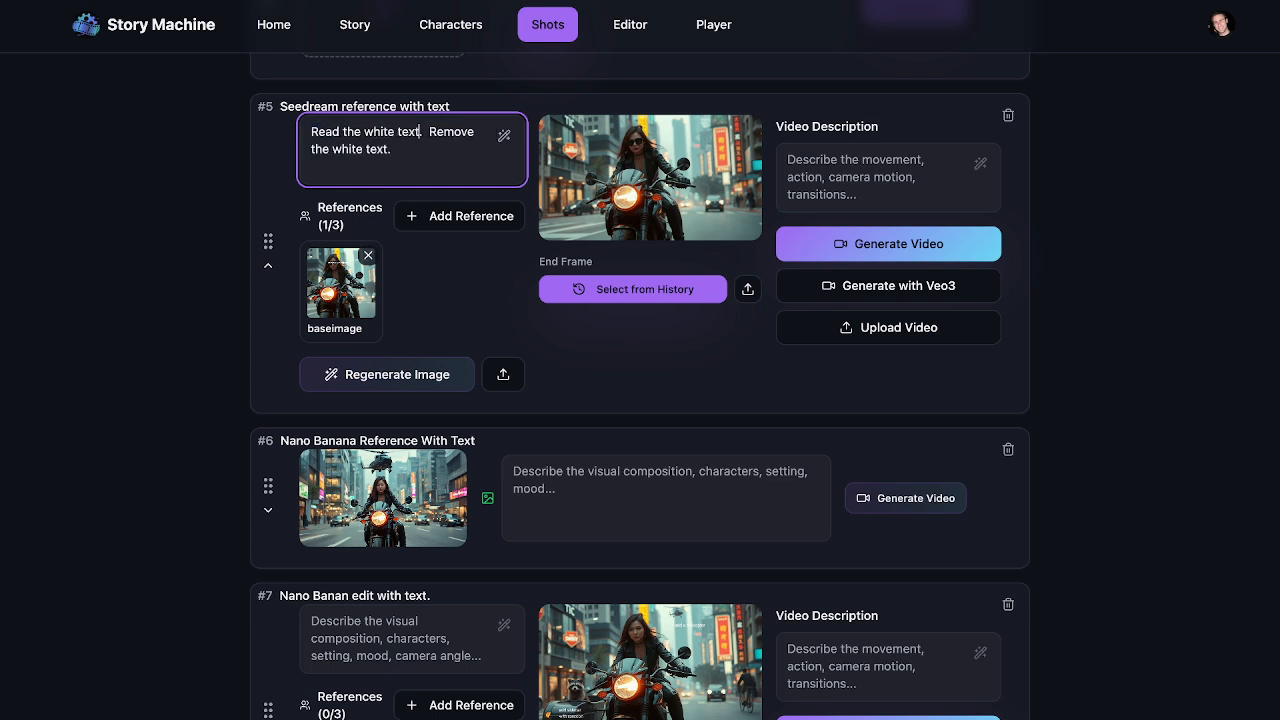
{"action": "type", "text": " image adnd"}
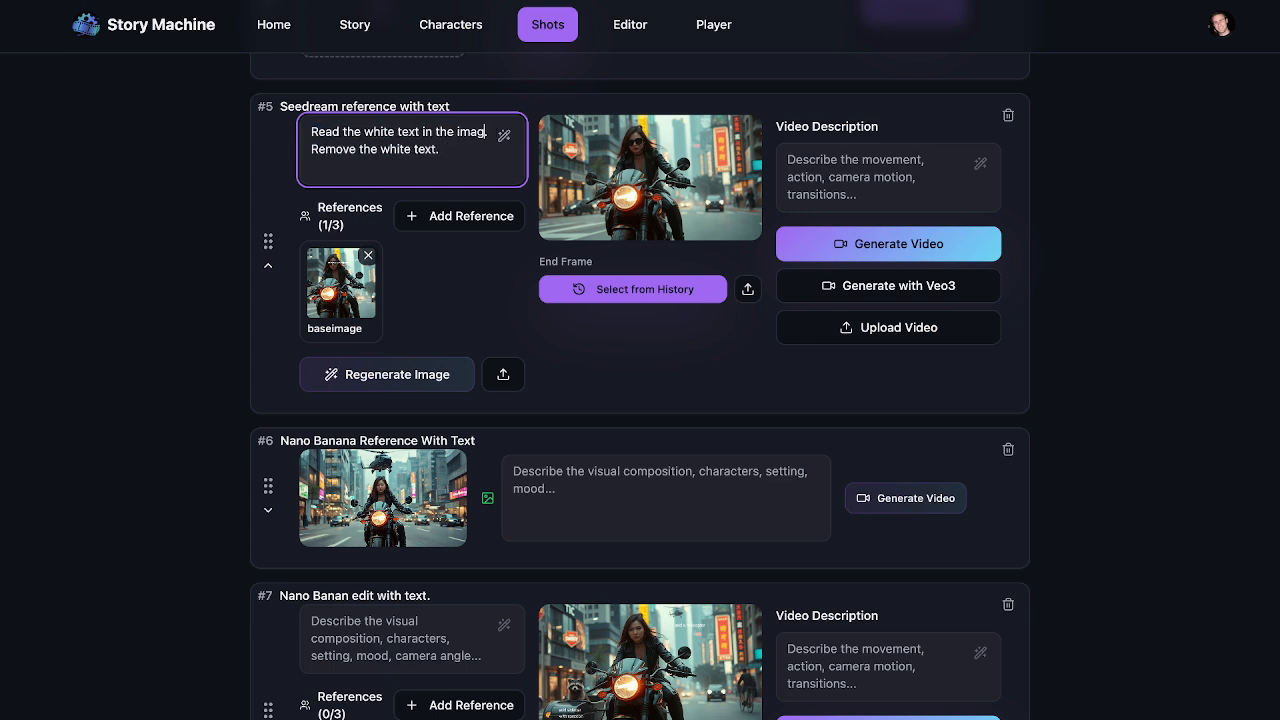
{"action": "key", "text": "BackSpace"}
{"action": "key", "text": "BackSpace"}
{"action": "key", "text": "BackSpace"}
{"action": "key", "text": "BackSpace"}
{"action": "type", "text": "nd do the edits"}
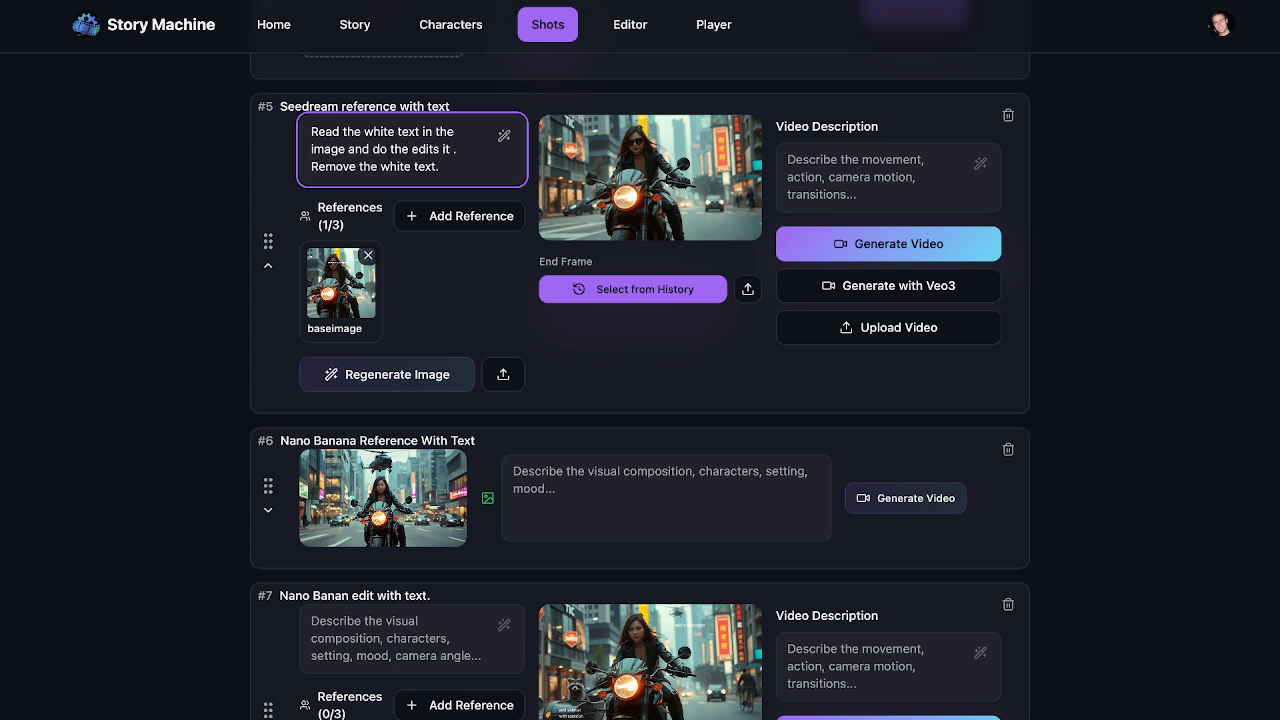
{"action": "type", "text": " it indicate"}
{"action": "type", "text": "s in the lcoation"}
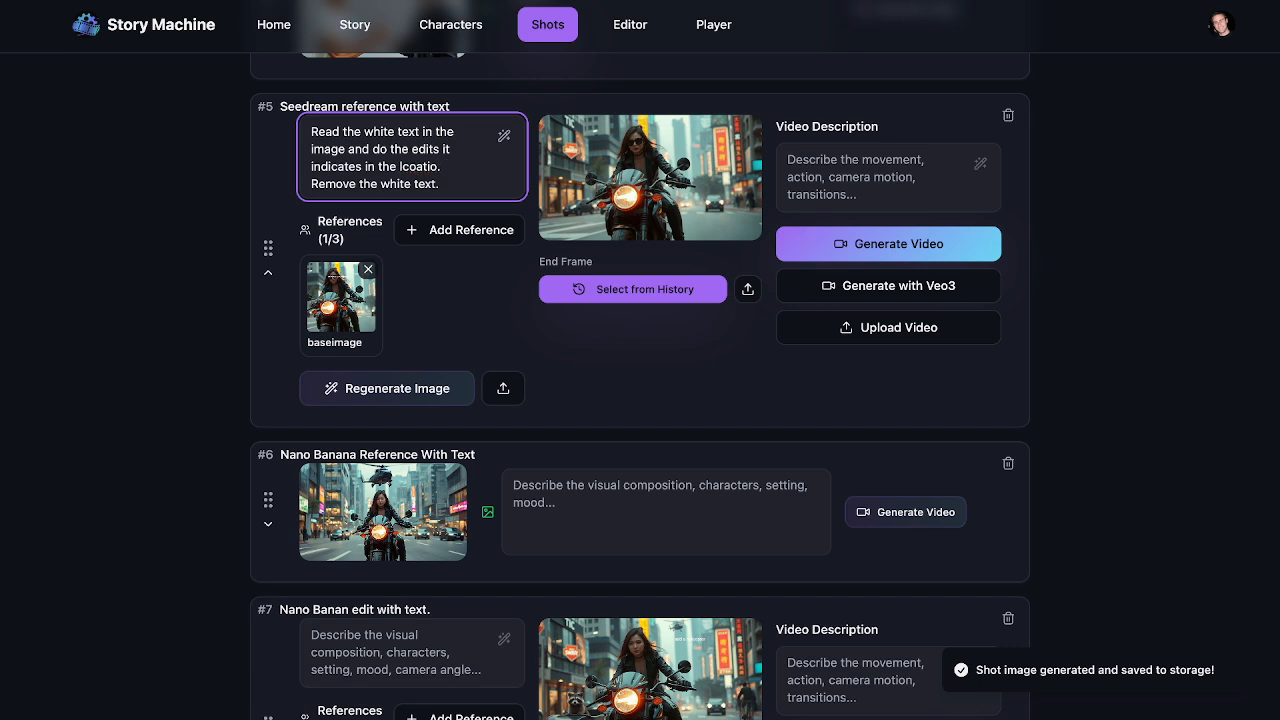
{"action": "key", "text": "BackSpace"}
{"action": "key", "text": "BackSpace"}
{"action": "key", "text": "BackSpace"}
{"action": "key", "text": "BackSpace"}
{"action": "key", "text": "BackSpace"}
{"action": "key", "text": "BackSpace"}
{"action": "type", "text": "ocation of"}
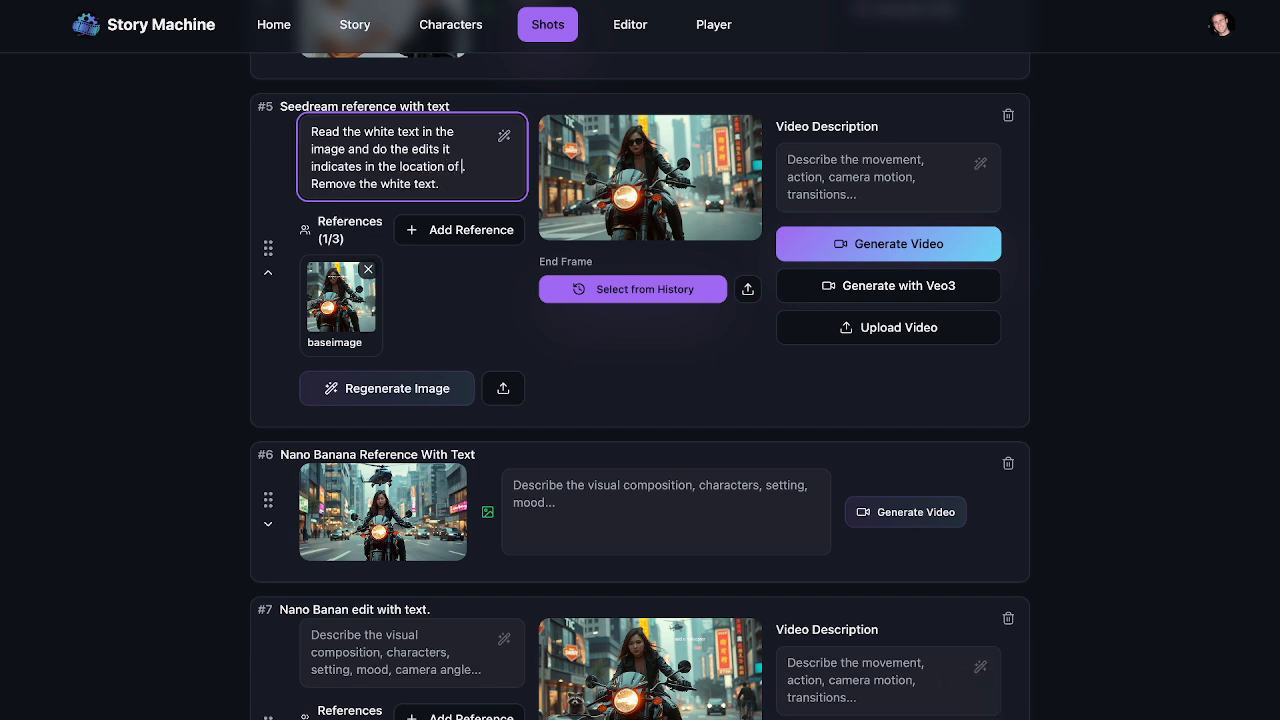
{"action": "type", "text": " the text."}
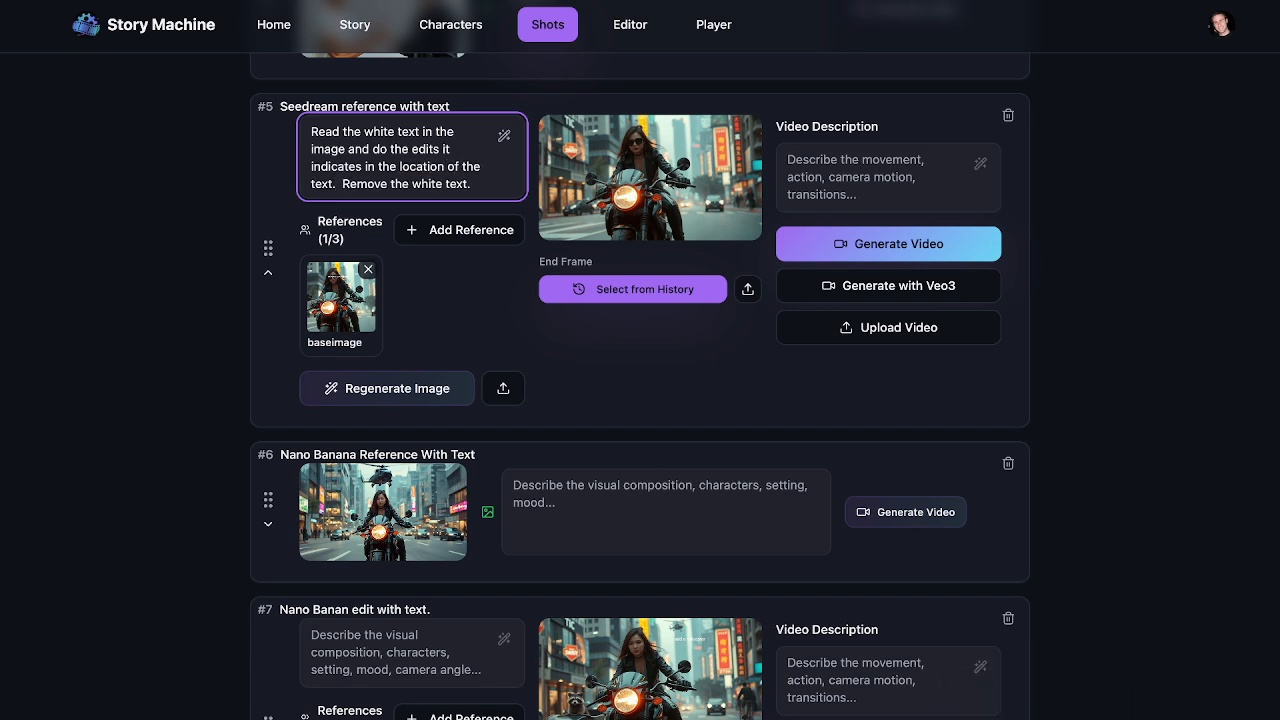
Extend shot #5's text-removal sentence with "after making the edits", copy the full description, and regenerate the image.
{"action": "type", "text": "  Remove the white text after making the edits"}
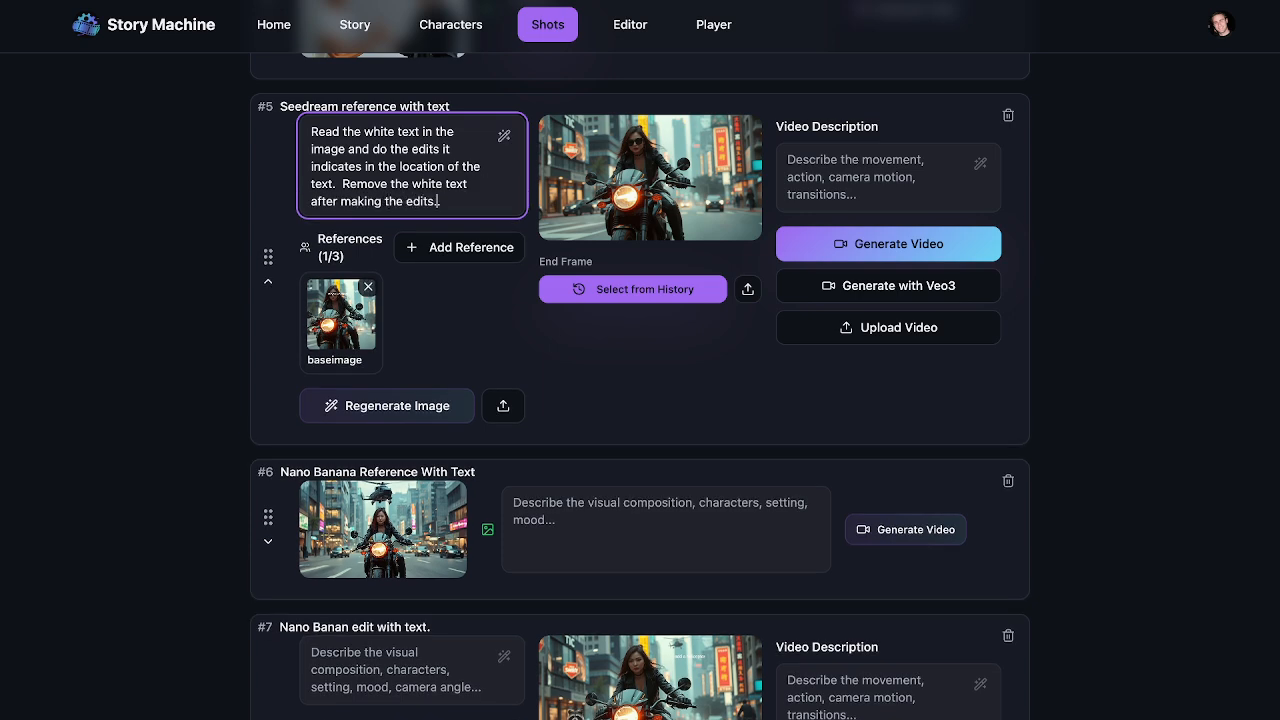
{"action": "key", "text": "ctrl+a"}
{"action": "key", "text": "ctrl+c"}
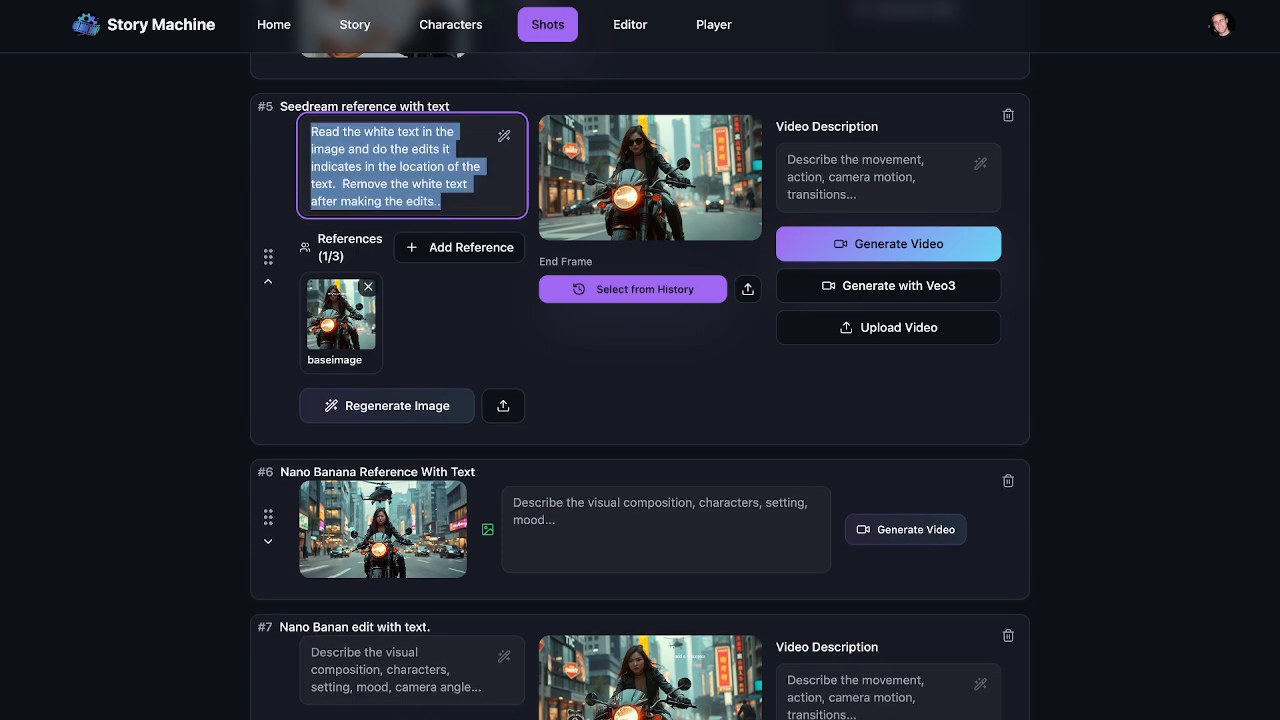
{"action": "left_click", "coordinate": [372, 410]}
Inspect the "Nano Banana Reference With Text" image of shot #6 at full size and close it.
{"action": "scroll", "coordinate": [574, 437], "scroll_direction": "down", "scroll_amount": 3}
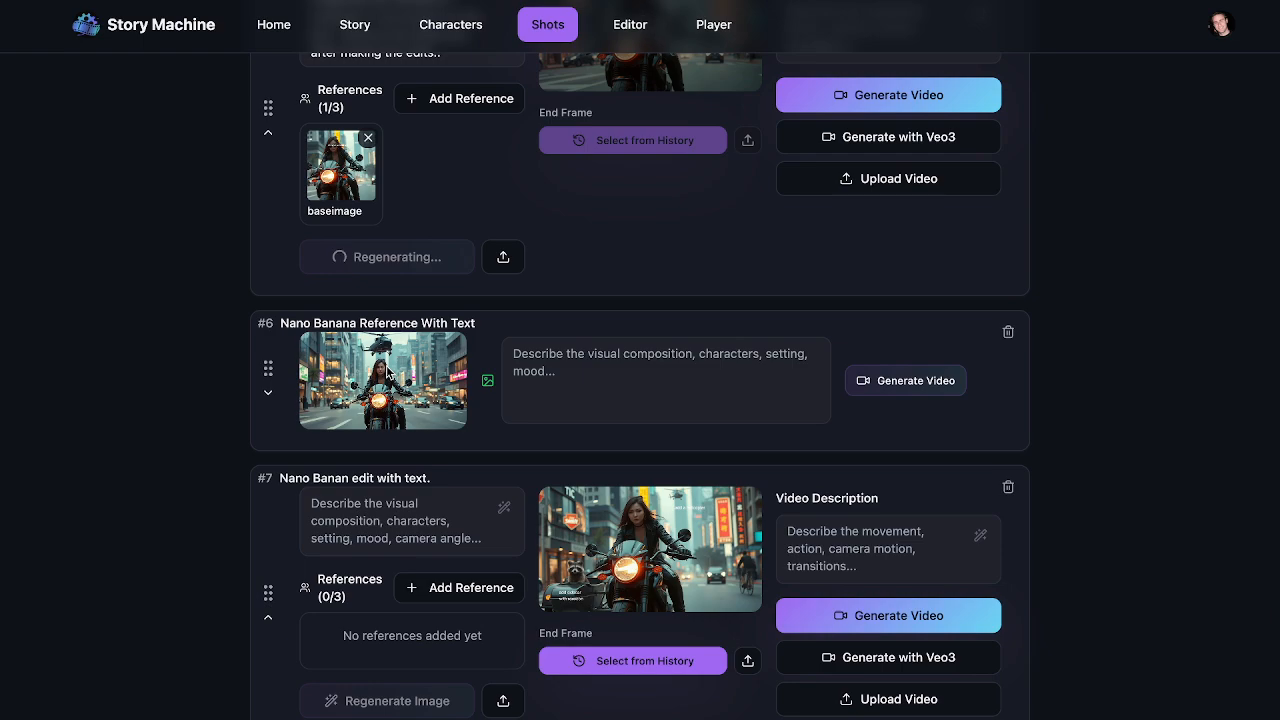
{"action": "left_click", "coordinate": [388, 375]}
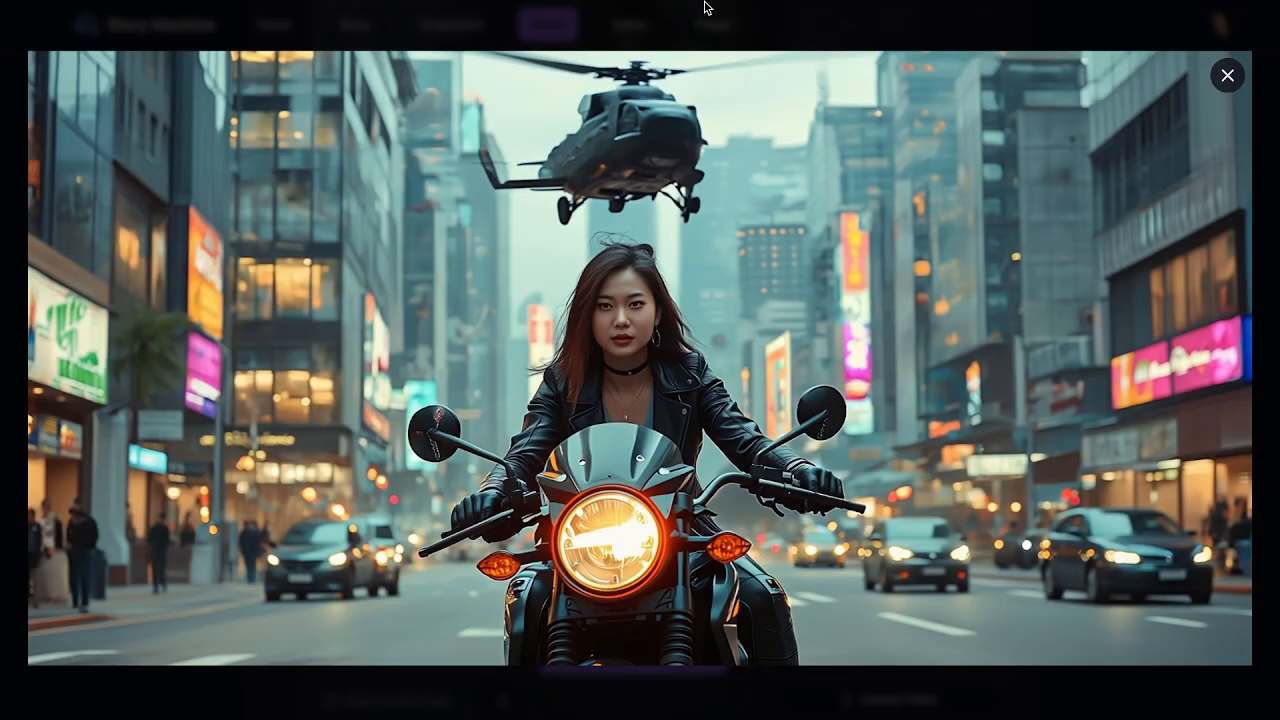
{"action": "left_click", "coordinate": [704, 8]}
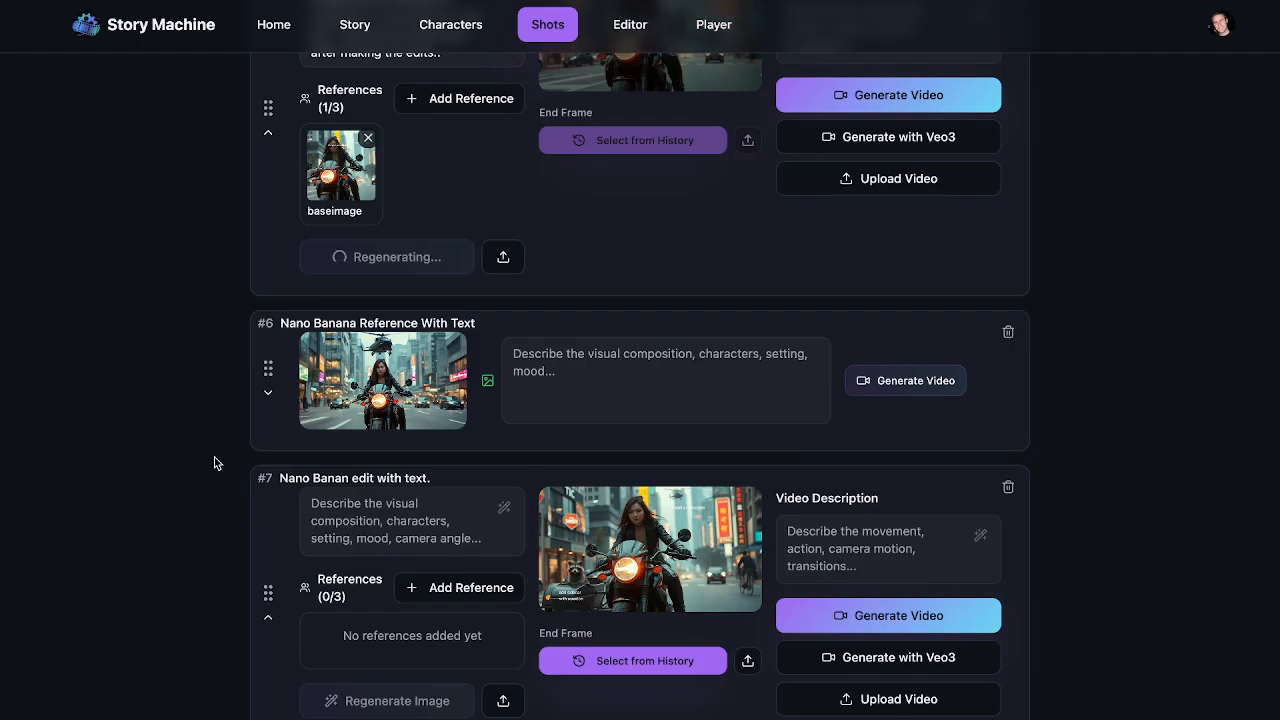
Expand shot #6 and regenerate its image with the description copied from shot #5.
{"action": "left_click", "coordinate": [268, 397]}
{"action": "left_click", "coordinate": [375, 383]}
{"action": "key", "text": "ctrl+a"}
{"action": "key", "text": "ctrl+v"}
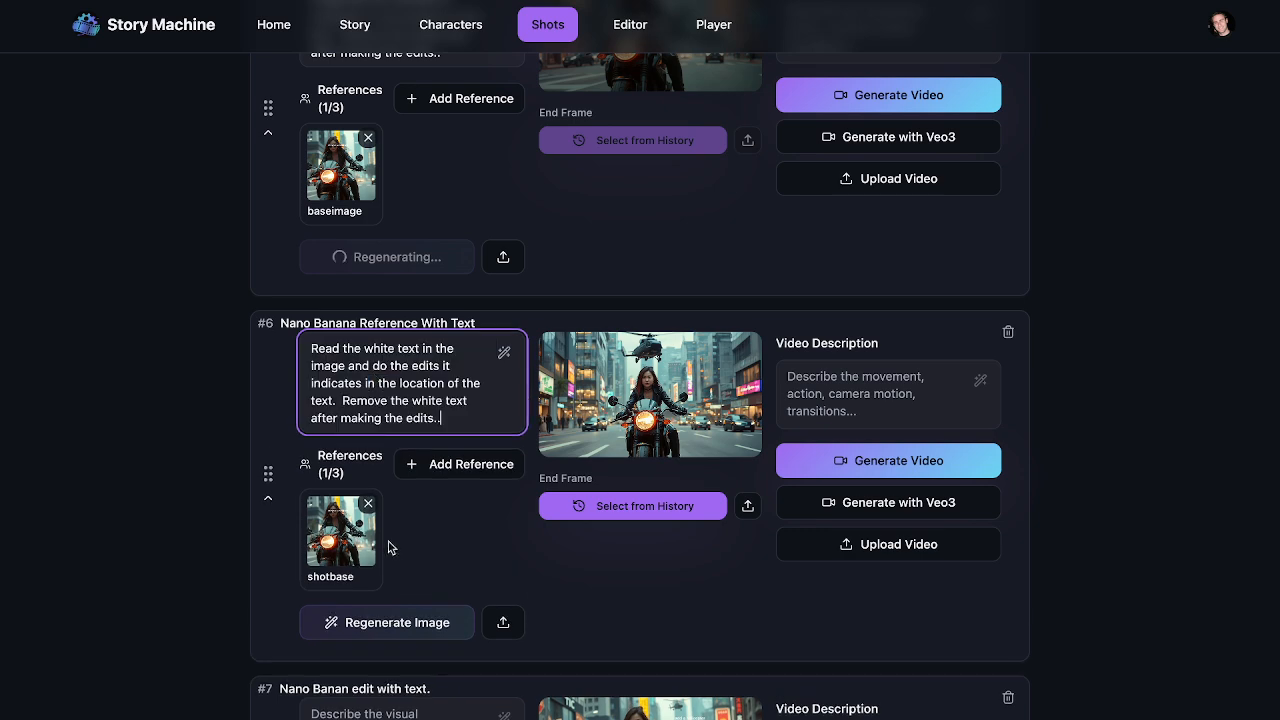
{"action": "scroll", "coordinate": [394, 443], "scroll_direction": "down", "scroll_amount": 2}
{"action": "left_click", "coordinate": [400, 408]}
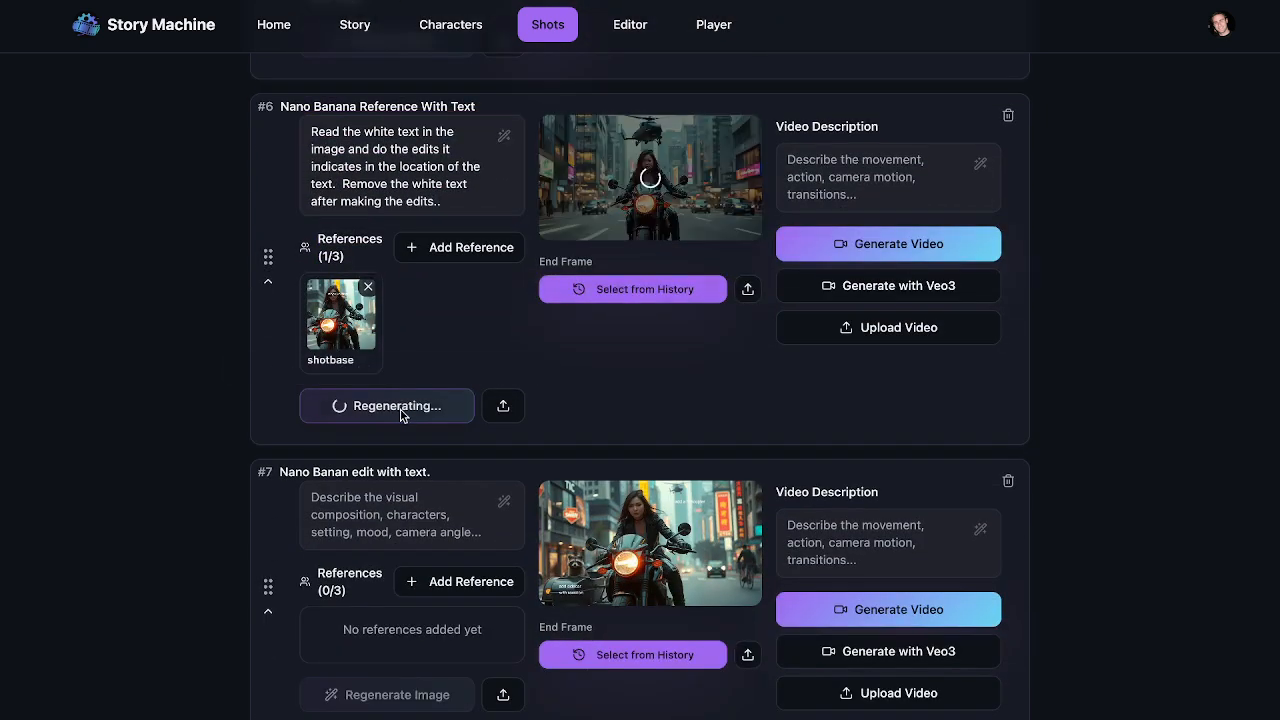
View shot #7's image at full size and restore the uploaded withtext.jpg from its image history.
{"action": "scroll", "coordinate": [560, 340], "scroll_direction": "down", "scroll_amount": 2}
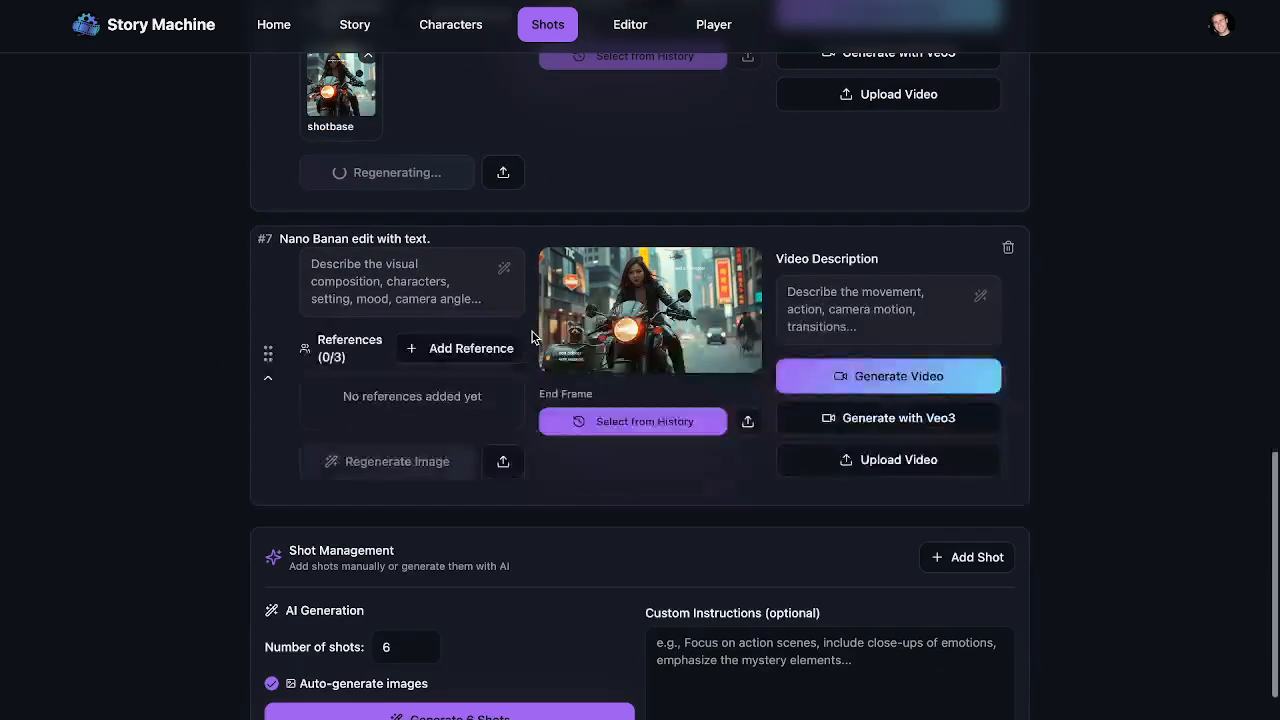
{"action": "left_click", "coordinate": [657, 318]}
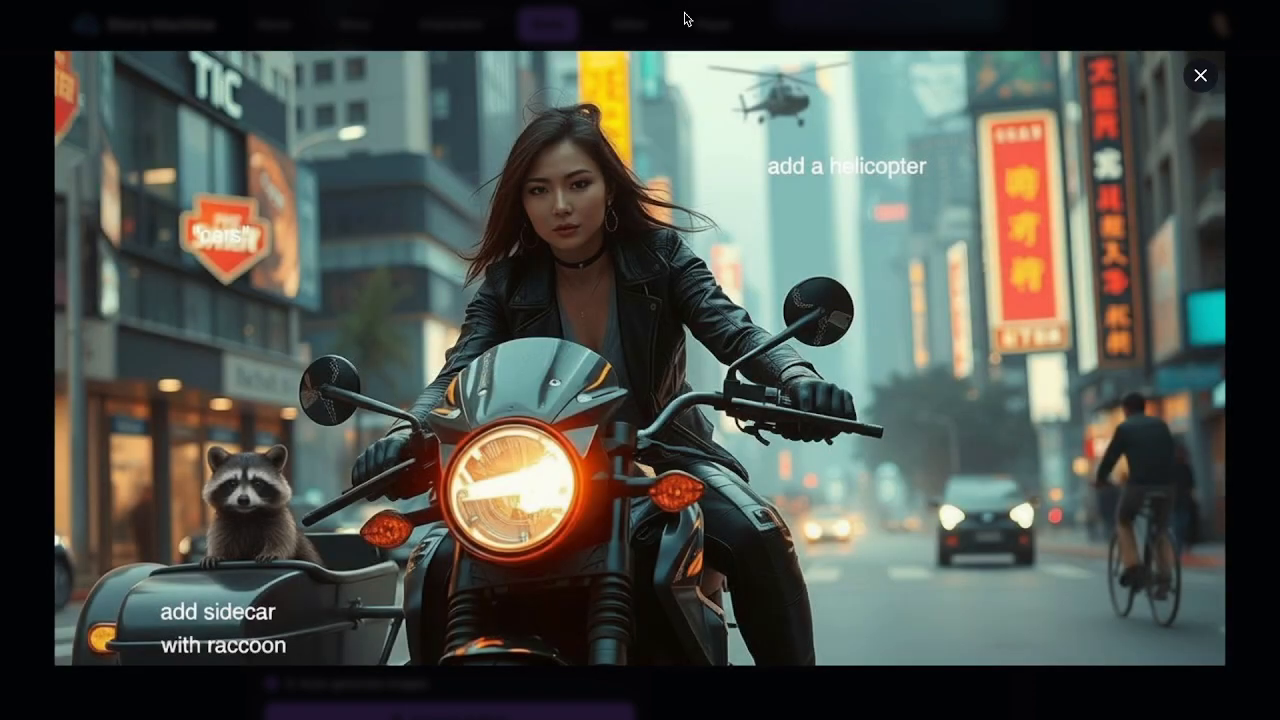
{"action": "mouse_move", "coordinate": [306, 480]}
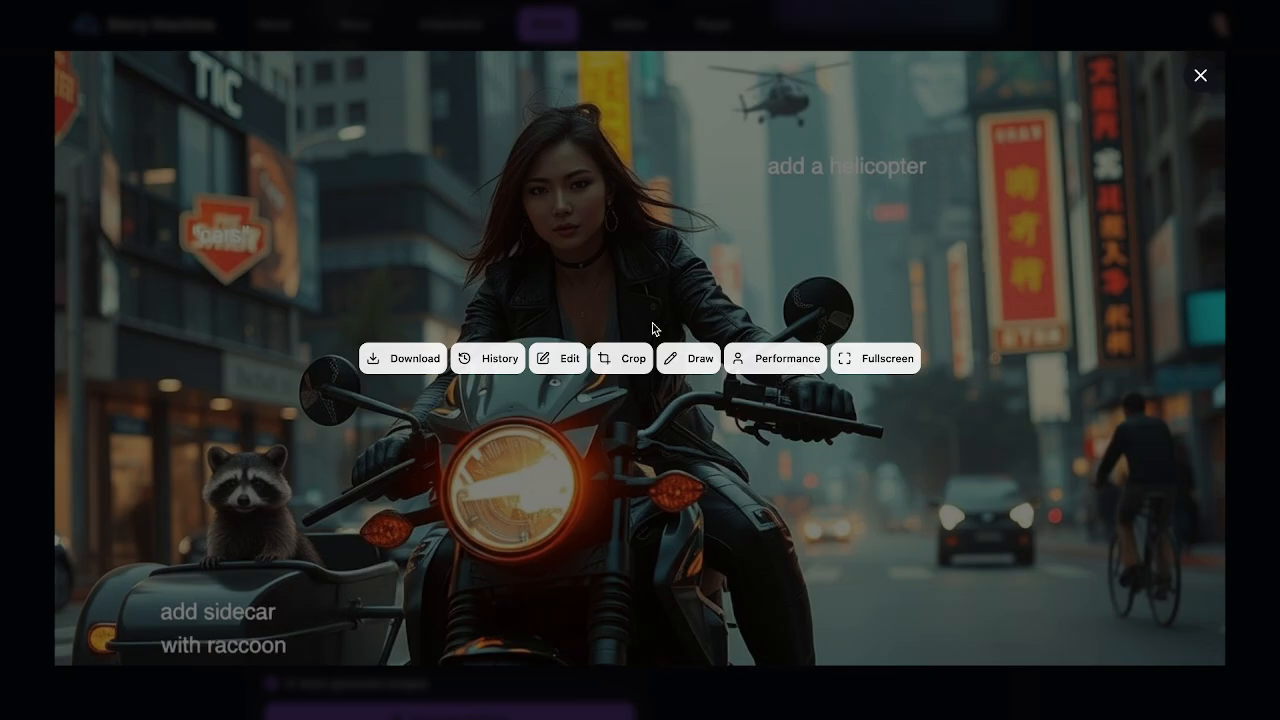
{"action": "left_click", "coordinate": [494, 362]}
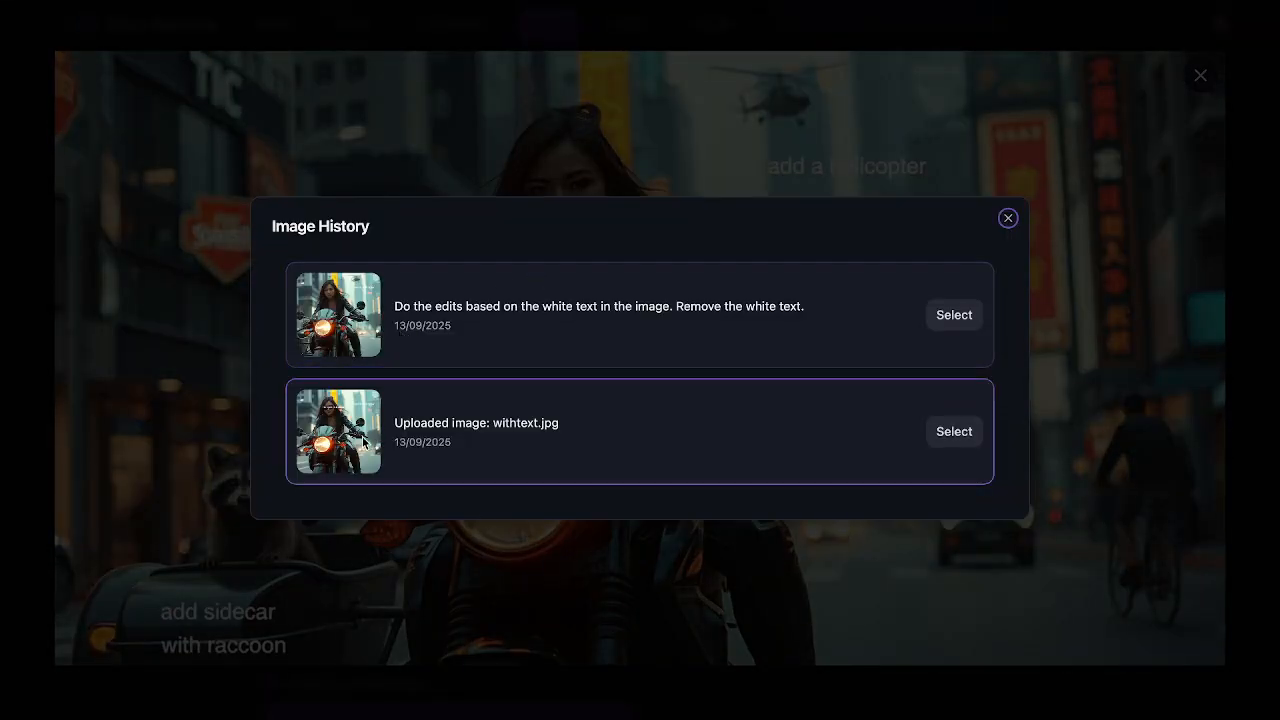
{"action": "left_click", "coordinate": [947, 429]}
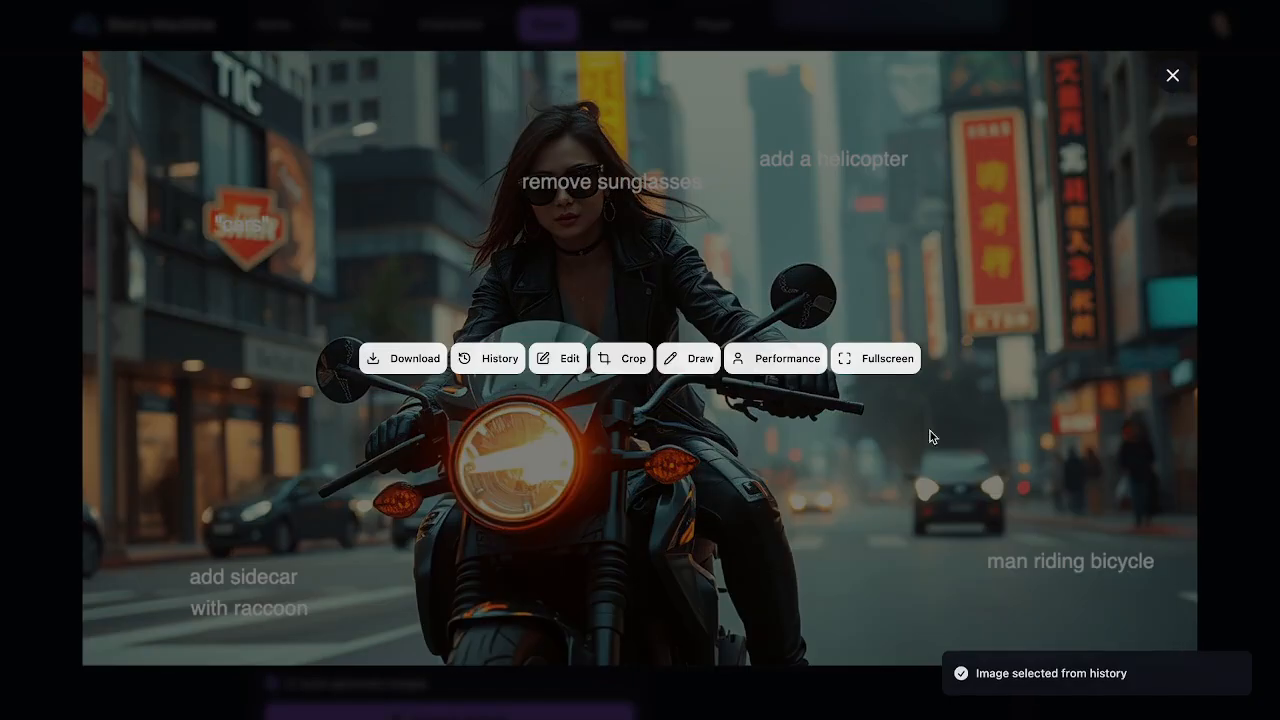
Edit shot #7's restored image using the copied white-text editing prompt.
{"action": "left_click", "coordinate": [535, 368]}
{"action": "key", "text": "ctrl+v"}
{"action": "left_click", "coordinate": [814, 430]}
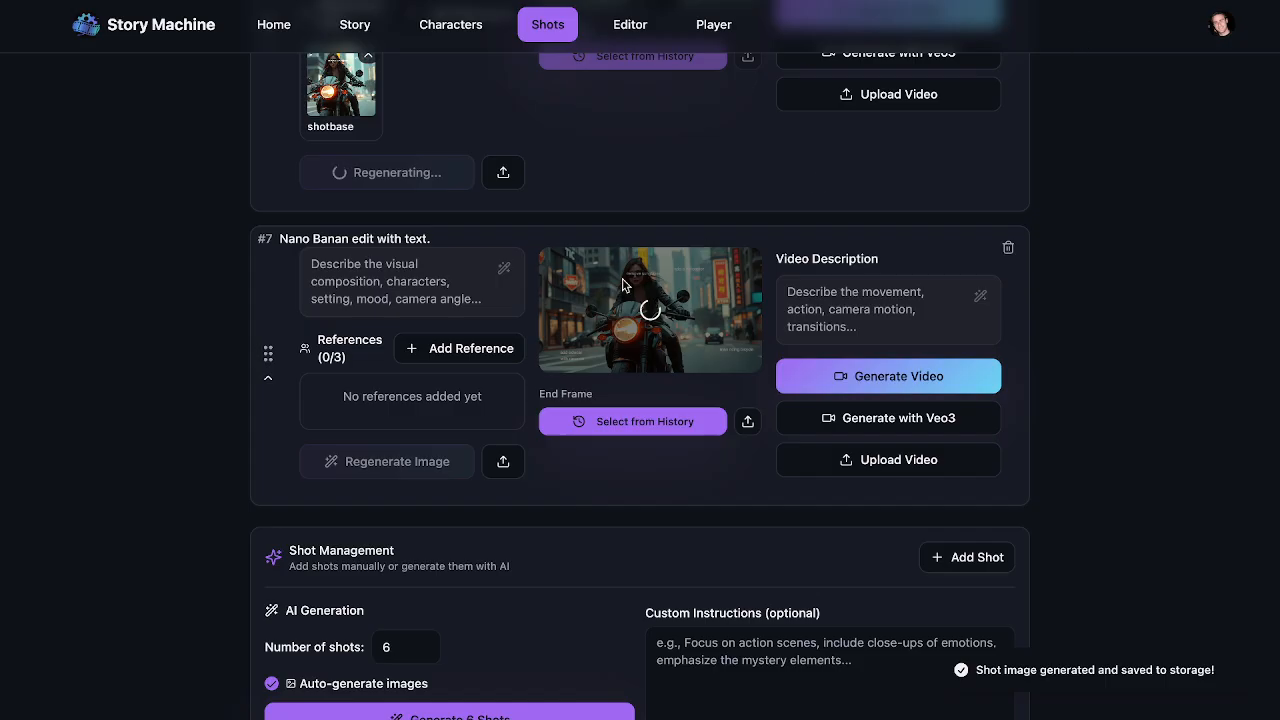
Compare the regenerated images of the Seedream and Nano Banana reference shots #5 and #6.
{"action": "scroll", "coordinate": [622, 285], "scroll_direction": "up", "scroll_amount": 5}
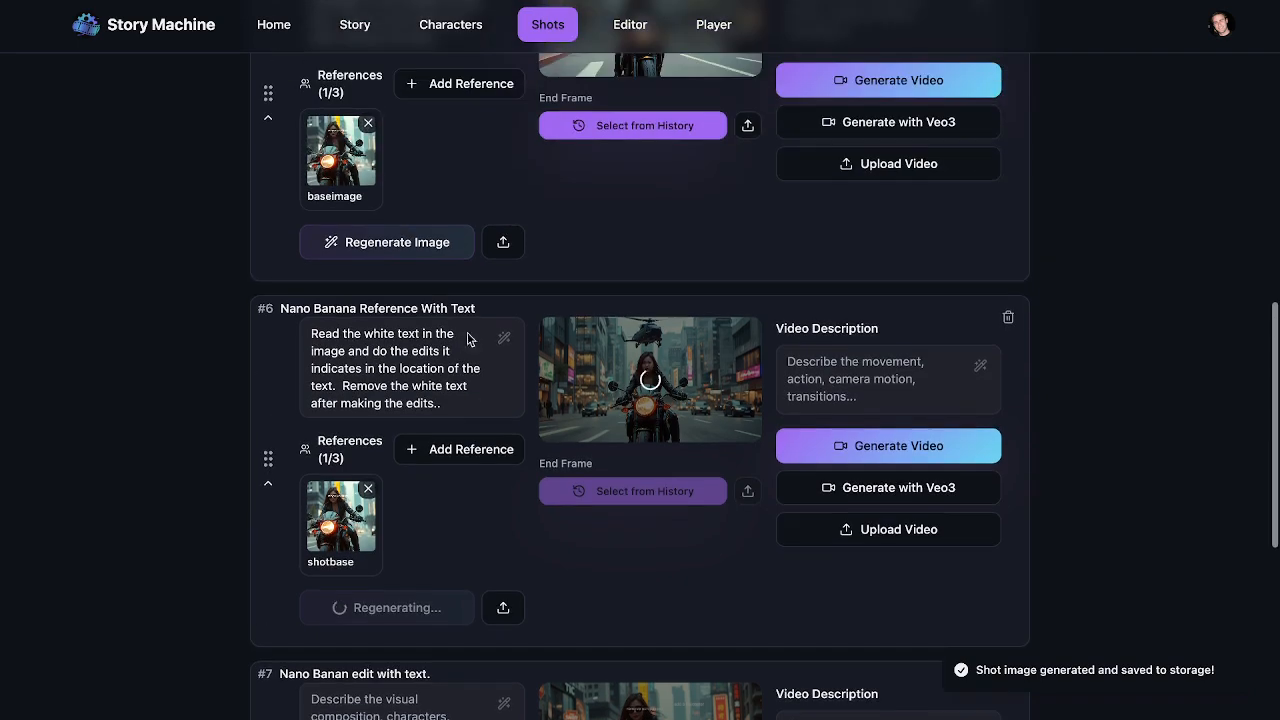
{"action": "scroll", "coordinate": [634, 363], "scroll_direction": "up", "scroll_amount": 2}
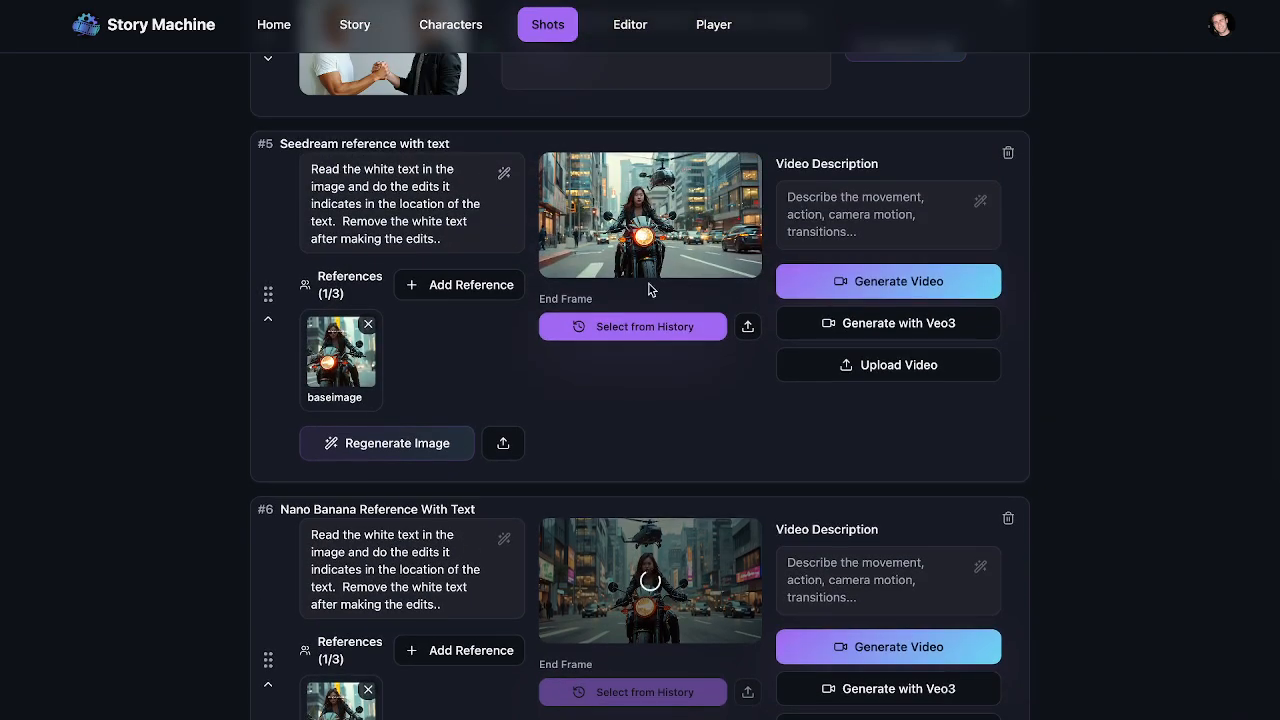
{"action": "scroll", "coordinate": [630, 335], "scroll_direction": "down", "scroll_amount": 6}
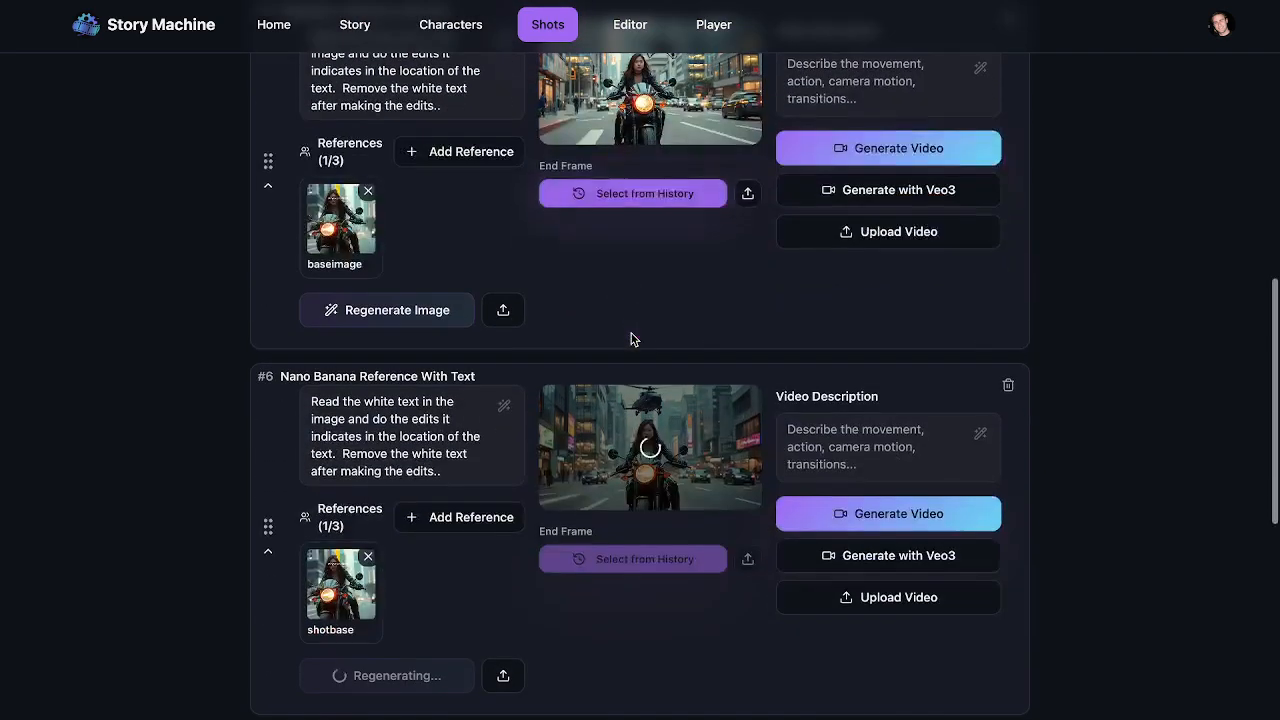
{"action": "scroll", "coordinate": [630, 338], "scroll_direction": "up", "scroll_amount": 5}
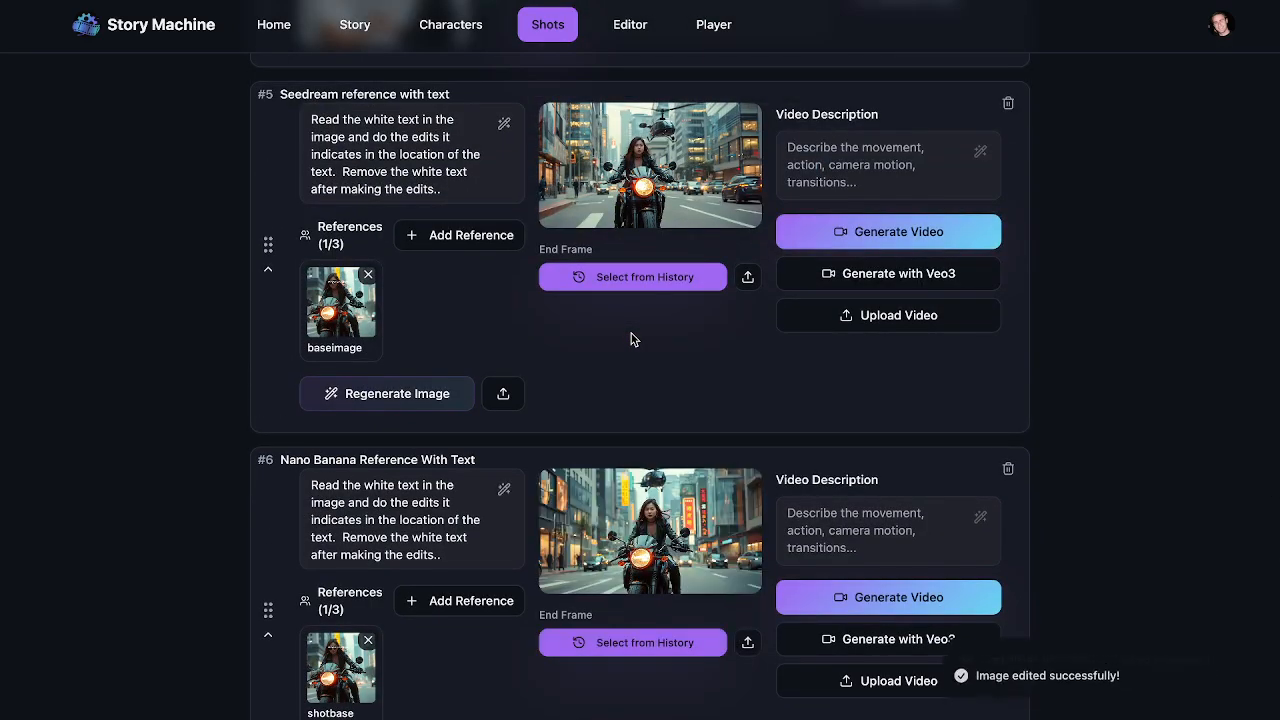
{"action": "scroll", "coordinate": [630, 339], "scroll_direction": "down", "scroll_amount": 1}
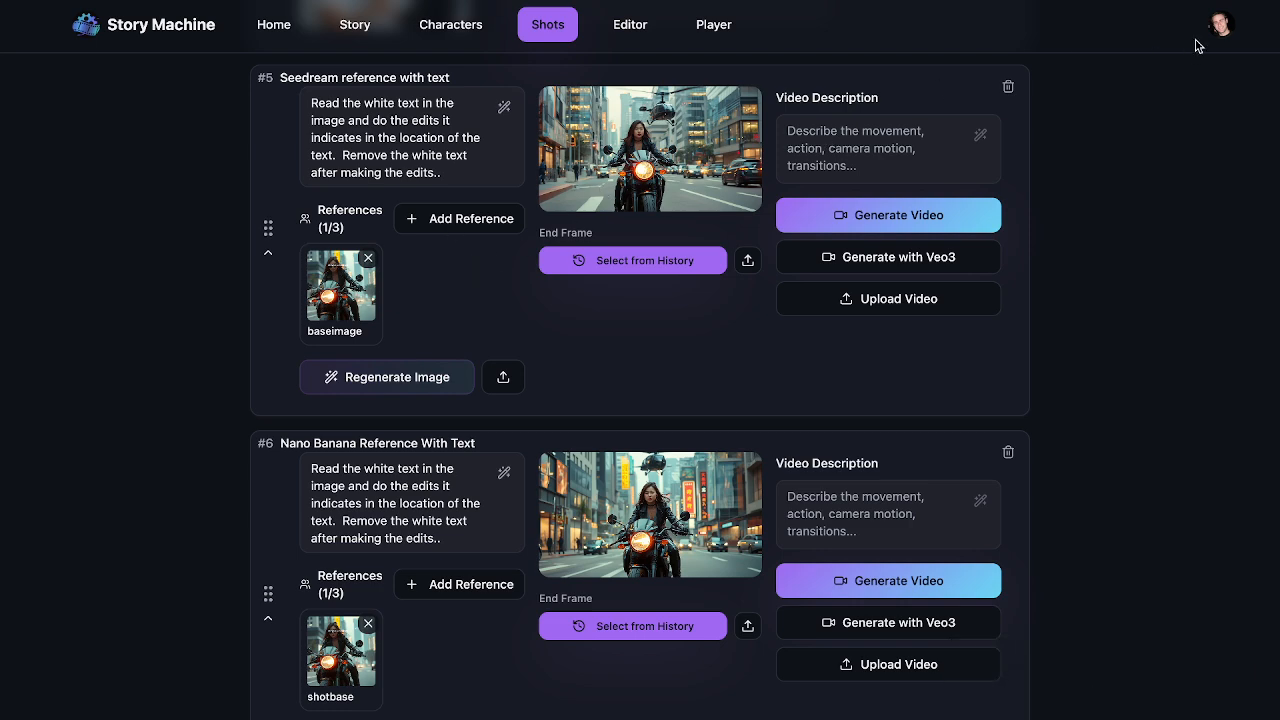
In the account's model preferences, set Edit Image to Seedream (Reference-based) and Generate Image to Seedream 4 (Reference Images), and save.
{"action": "left_click", "coordinate": [1224, 25]}
{"action": "left_click", "coordinate": [1088, 146]}
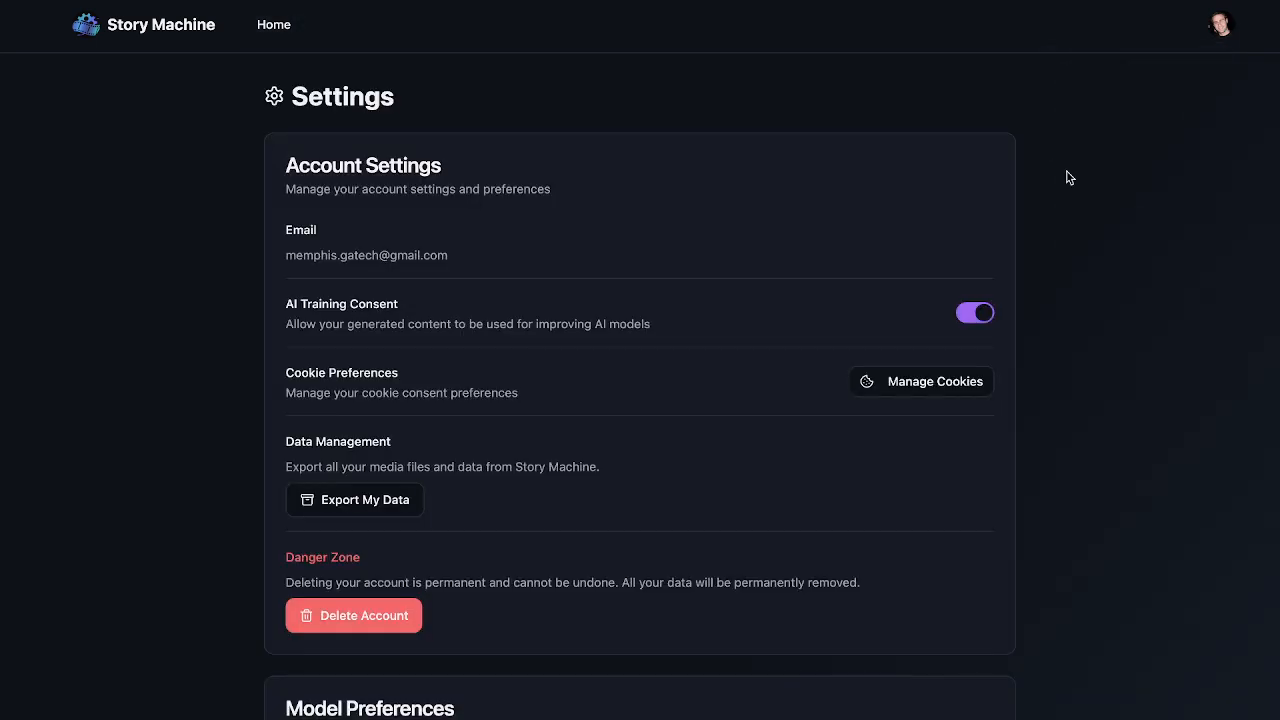
{"action": "scroll", "coordinate": [454, 571], "scroll_direction": "down", "scroll_amount": 7}
{"action": "left_click", "coordinate": [362, 134]}
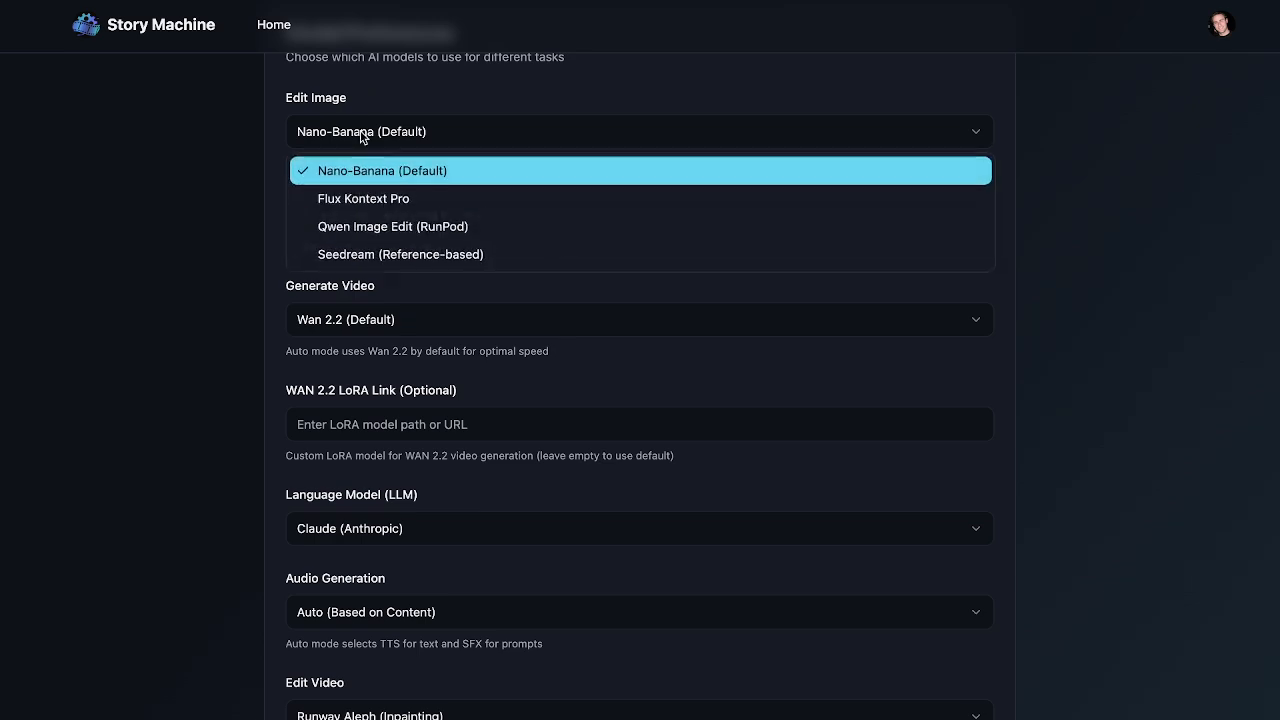
{"action": "left_click", "coordinate": [360, 254]}
{"action": "left_click", "coordinate": [372, 220]}
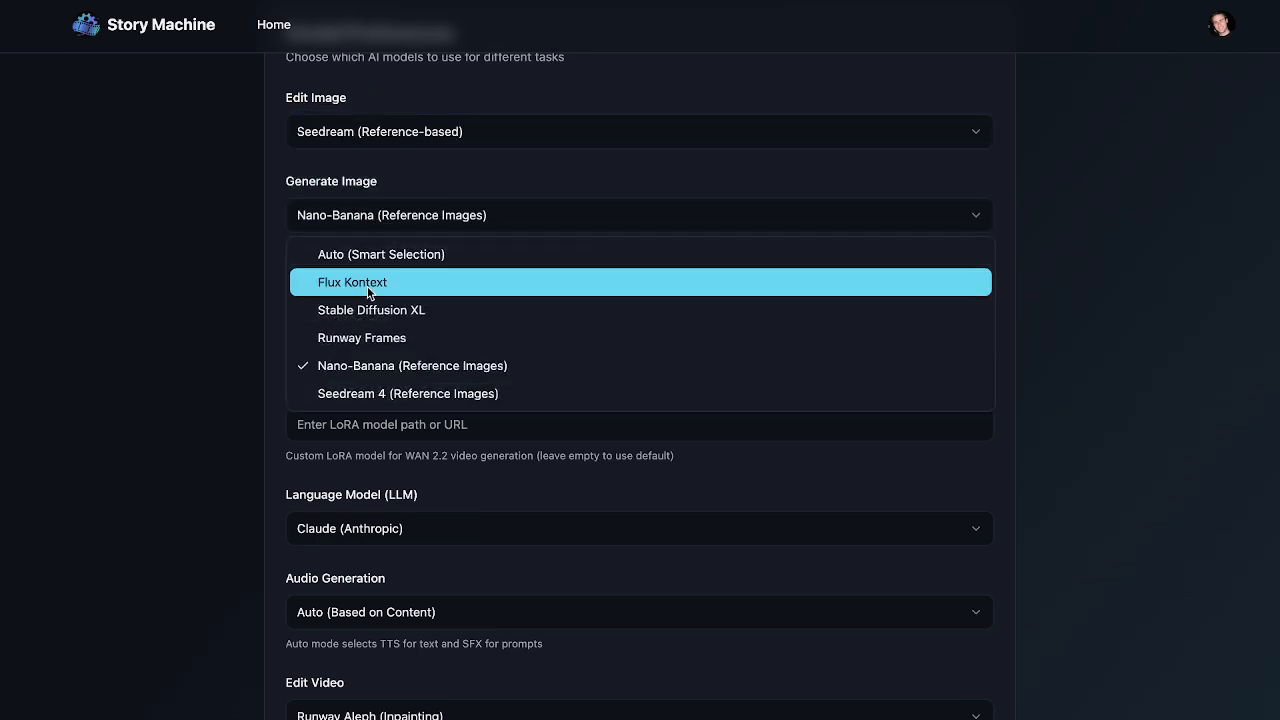
{"action": "left_click", "coordinate": [353, 394]}
{"action": "scroll", "coordinate": [352, 396], "scroll_direction": "down", "scroll_amount": 2}
{"action": "left_click", "coordinate": [332, 652]}
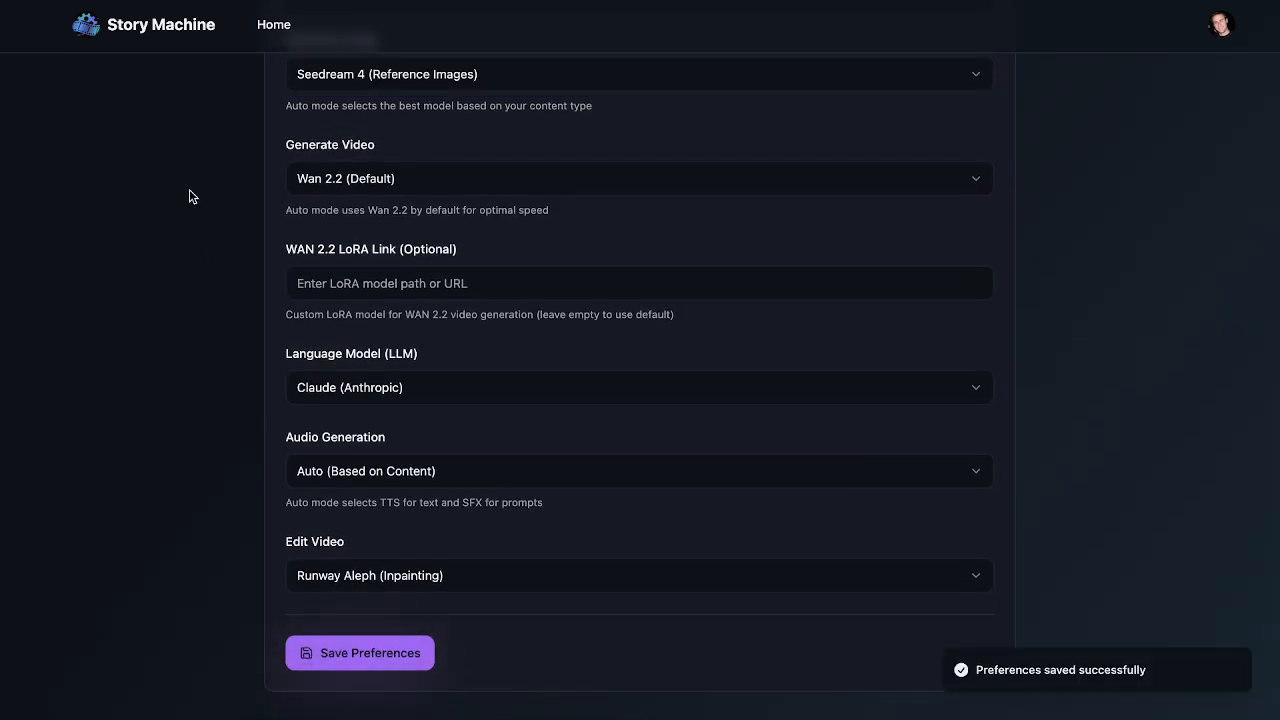
Return from the settings to the shots page and go to the text-annotated motorcycle shots.
{"action": "key", "text": "alt+Left"}
{"action": "scroll", "coordinate": [388, 254], "scroll_direction": "down", "scroll_amount": 8}
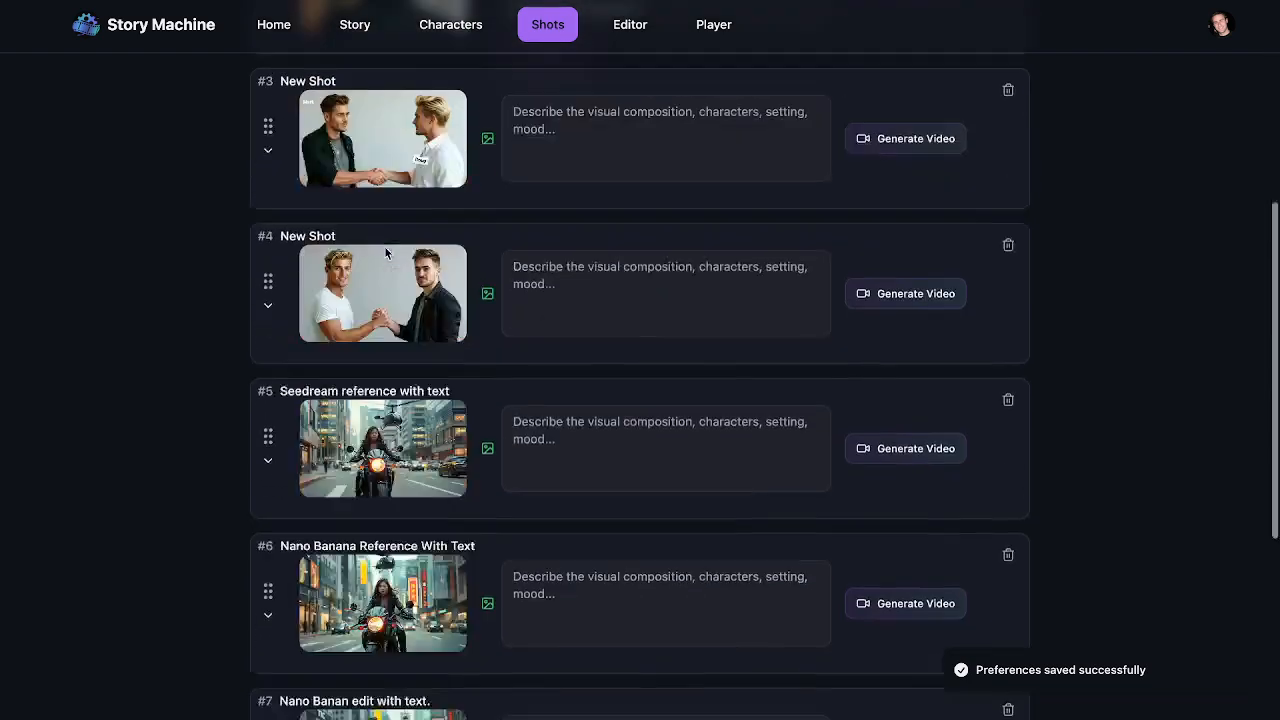
Regenerate the image of shot #5, the Seedream reference with text, using its existing prompt and baseimage reference.
{"action": "scroll", "coordinate": [388, 254], "scroll_direction": "up", "scroll_amount": 2}
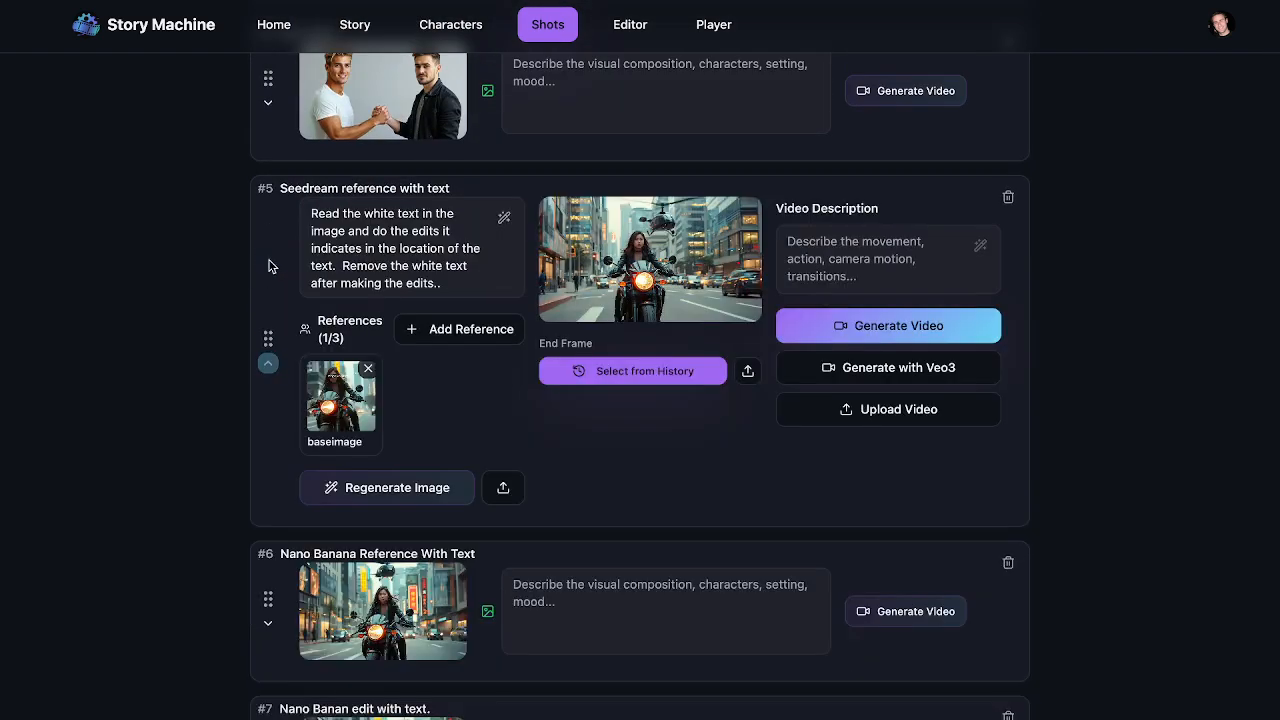
{"action": "left_click", "coordinate": [268, 258]}
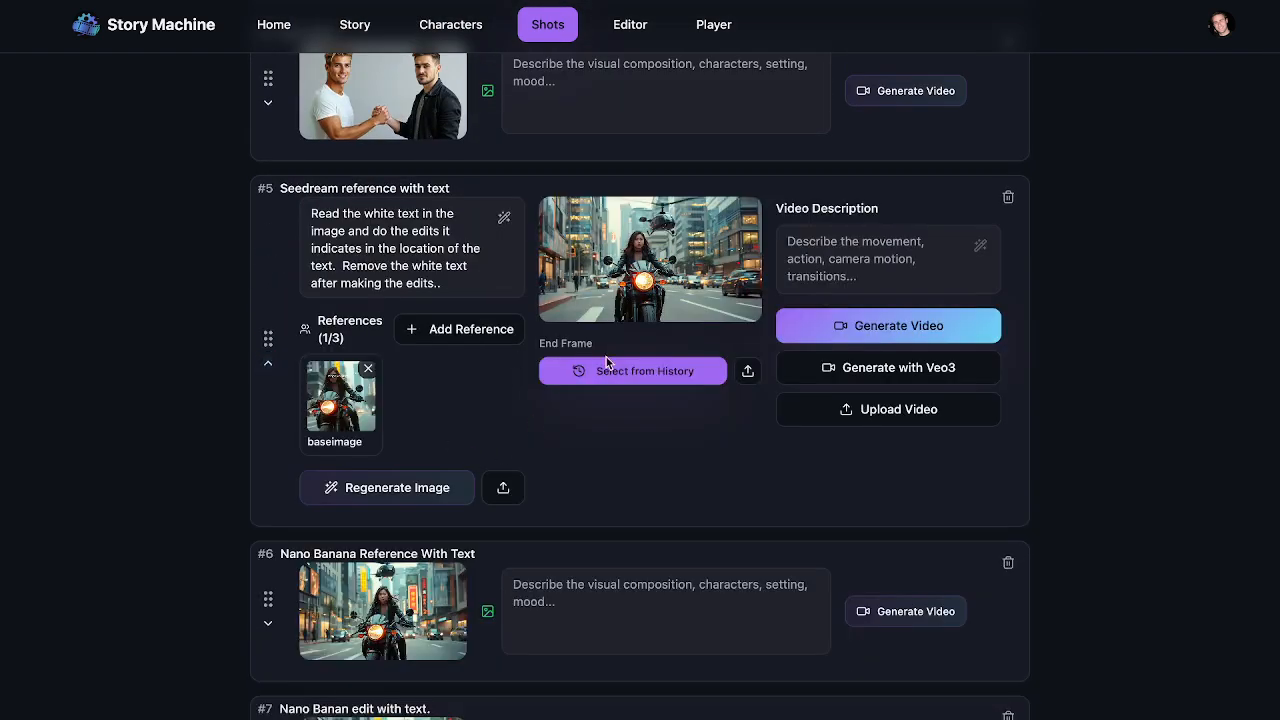
{"action": "left_click", "coordinate": [366, 497]}
In the account's model preferences, set Edit Image to Nano-Banana (Default) and Generate Image to Nano-Banana (Reference Images), and save.
{"action": "left_click", "coordinate": [1220, 25]}
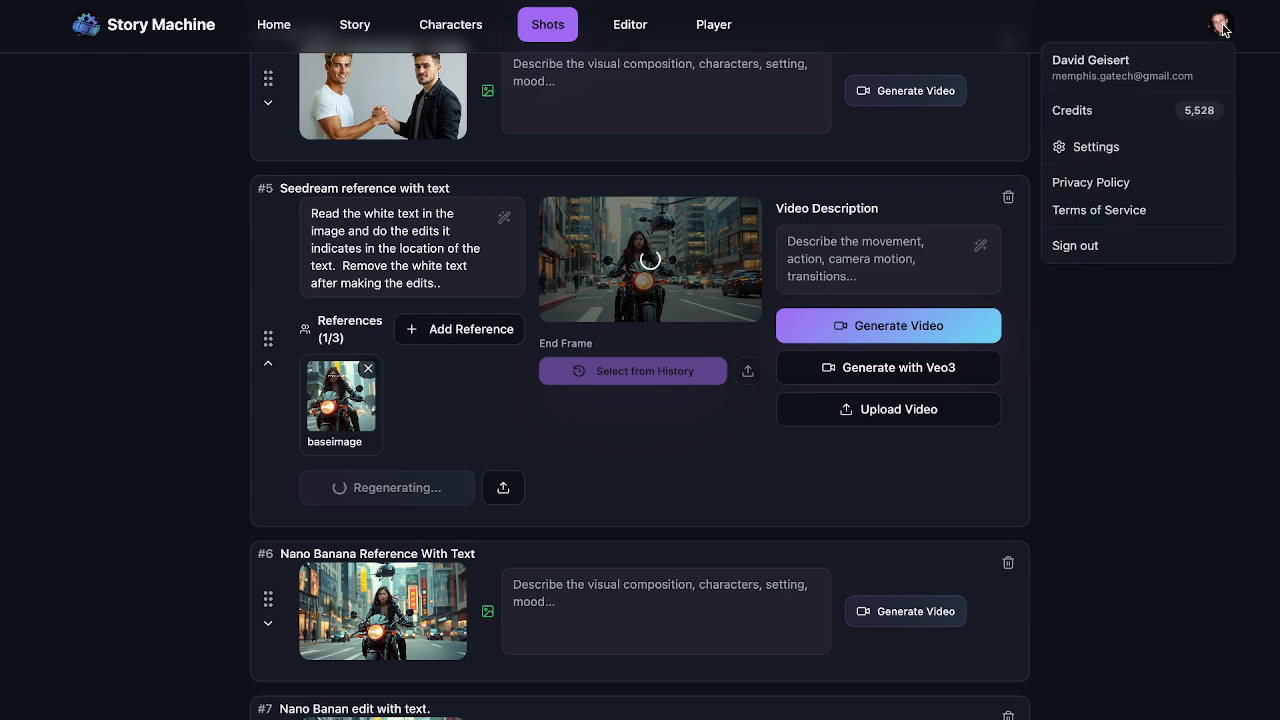
{"action": "left_click", "coordinate": [1083, 148]}
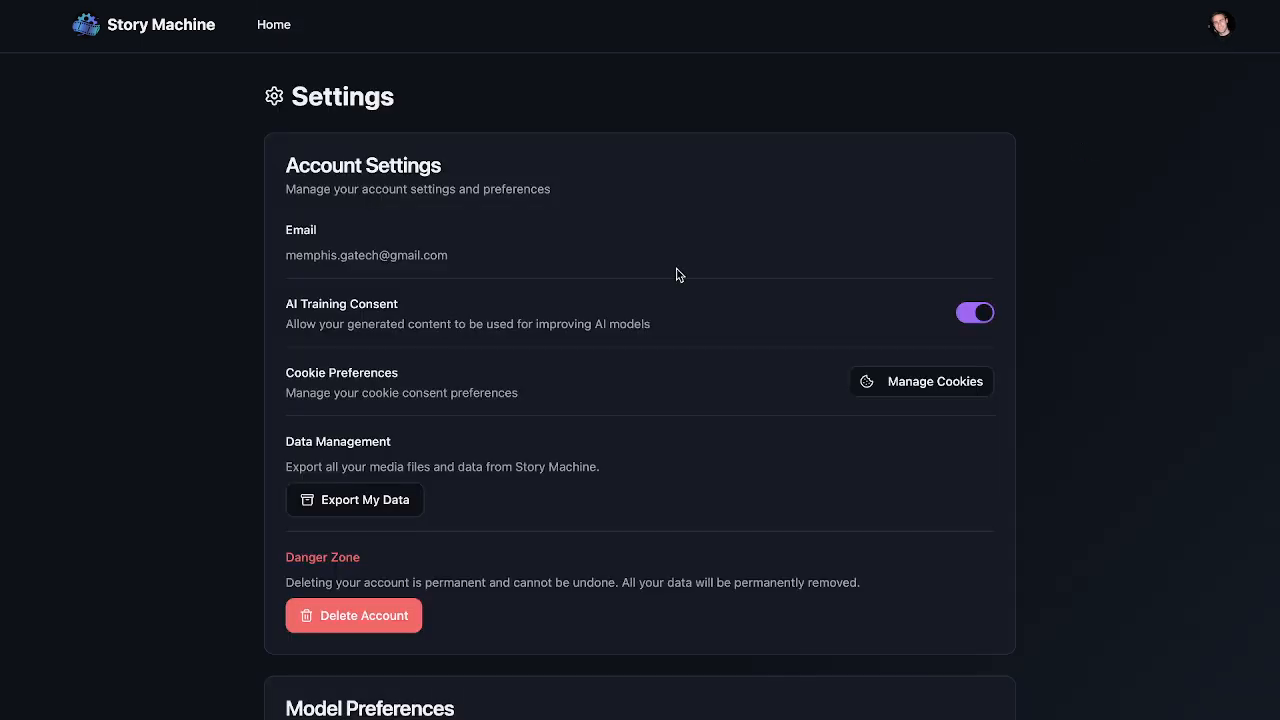
{"action": "scroll", "coordinate": [620, 300], "scroll_direction": "down", "scroll_amount": 10}
{"action": "scroll", "coordinate": [383, 180], "scroll_direction": "up", "scroll_amount": 3}
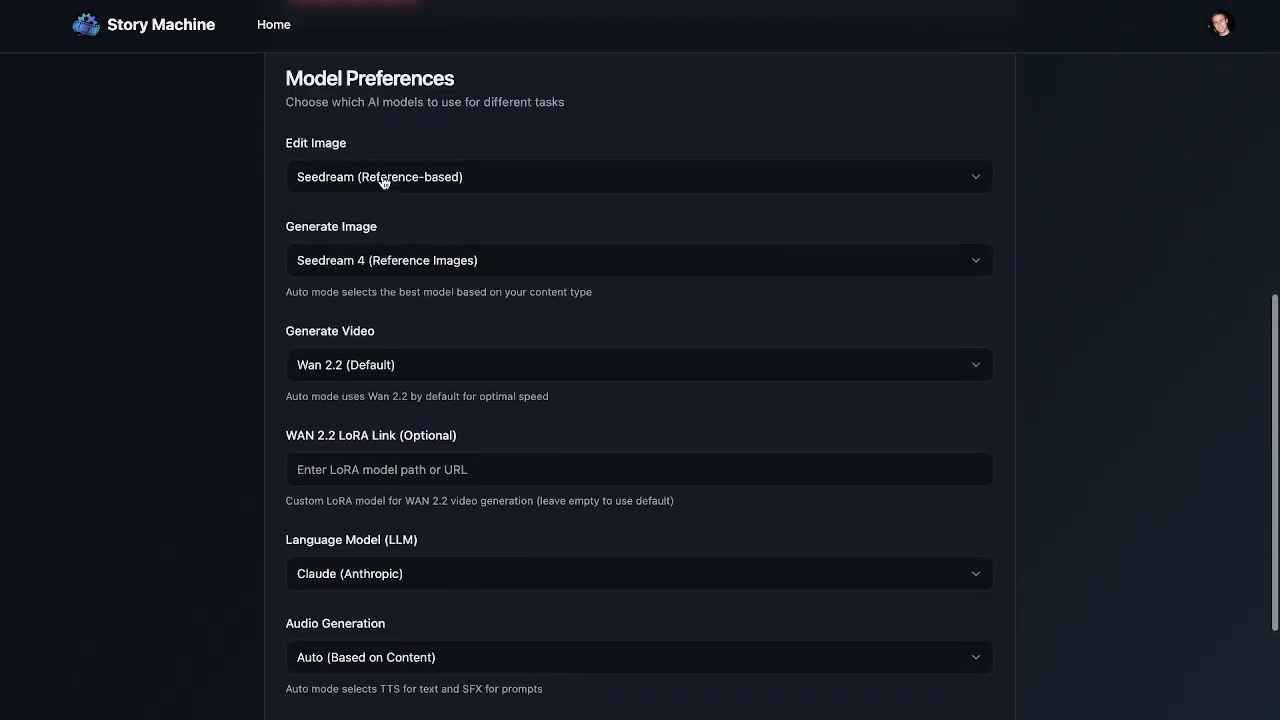
{"action": "left_click", "coordinate": [362, 217]}
{"action": "left_click", "coordinate": [383, 262]}
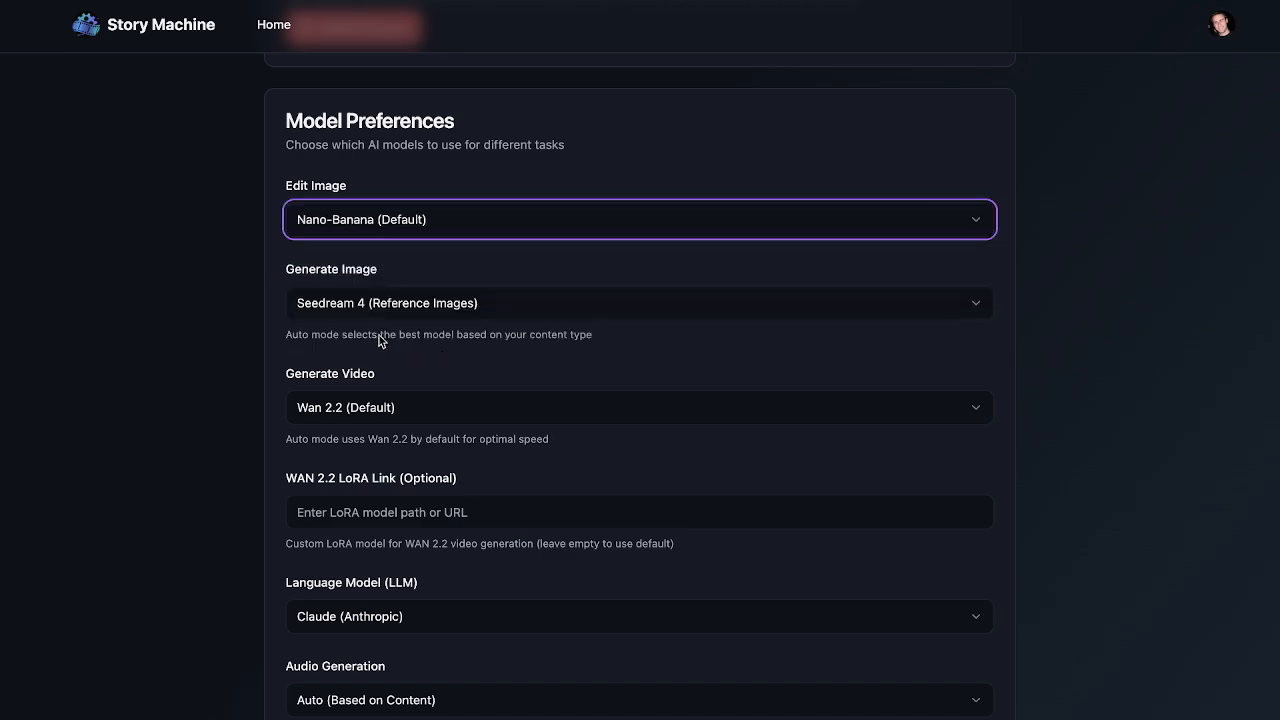
{"action": "left_click", "coordinate": [378, 304]}
{"action": "left_click", "coordinate": [357, 453]}
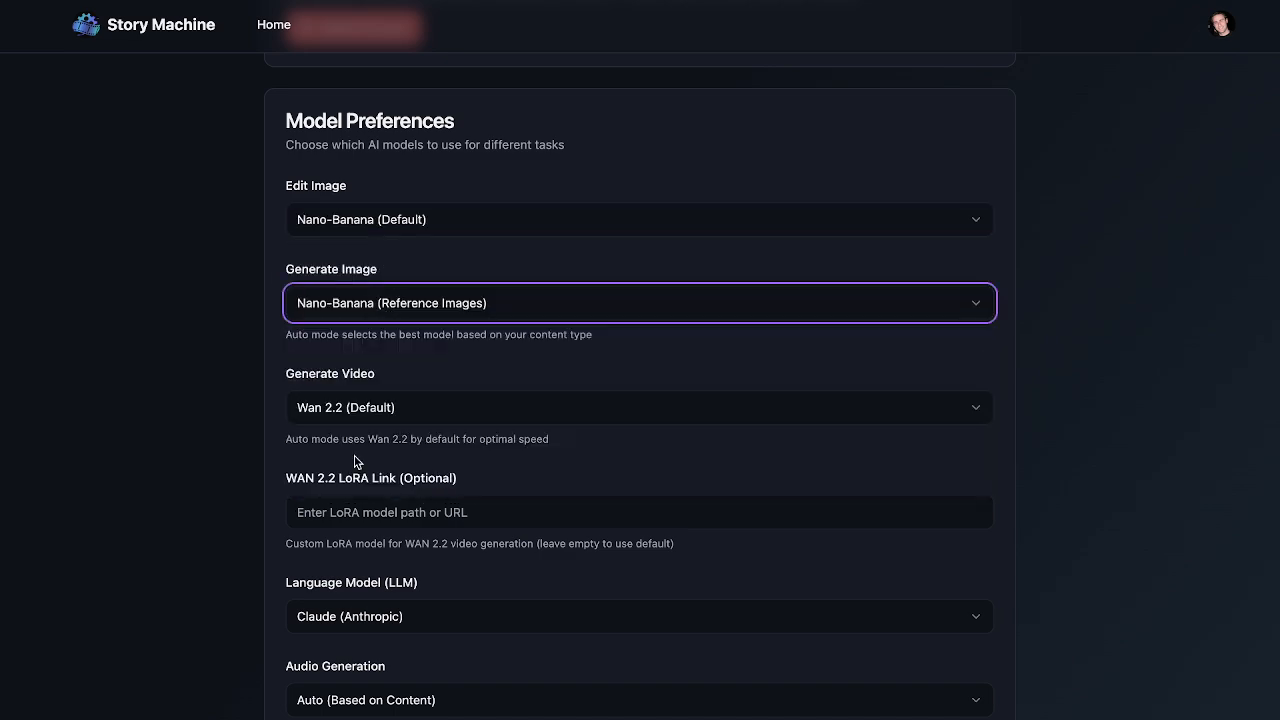
{"action": "scroll", "coordinate": [329, 543], "scroll_direction": "down", "scroll_amount": 3}
{"action": "left_click", "coordinate": [302, 652]}
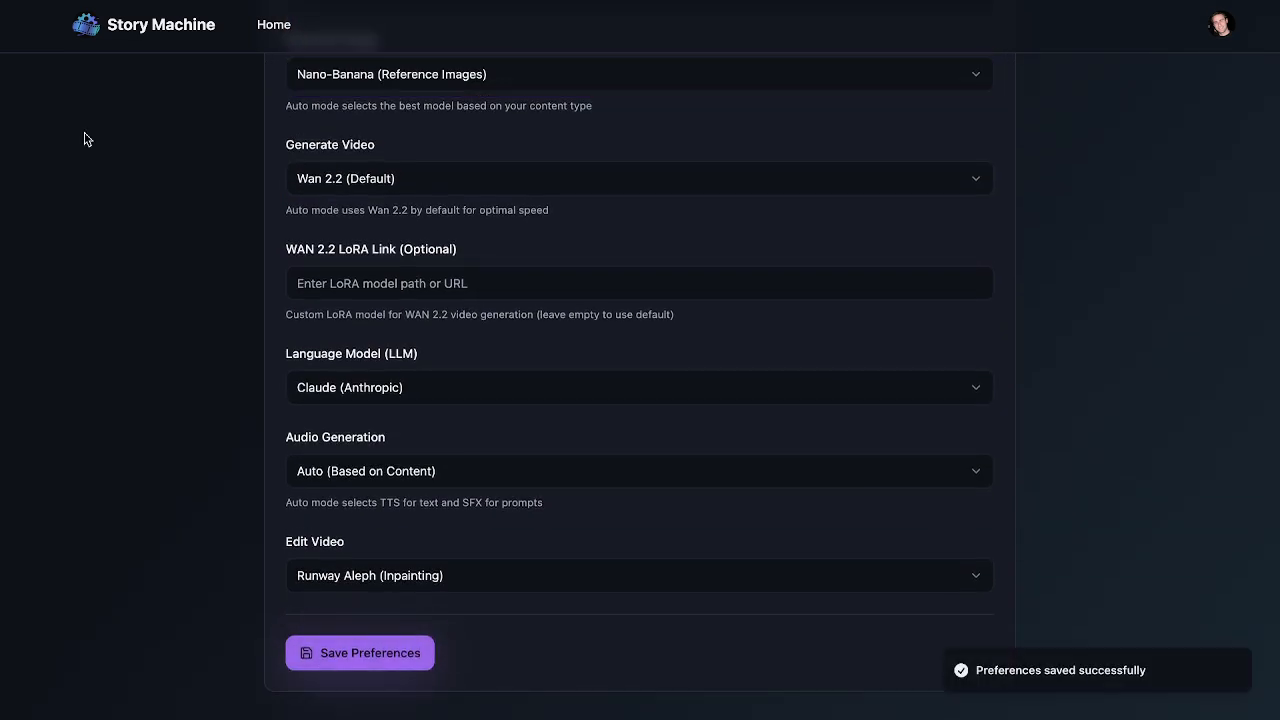
Return to the shots page and compare the enlarged handshake images of shots #3 and #4.
{"action": "left_click", "coordinate": [30, 11]}
{"action": "scroll", "coordinate": [451, 190], "scroll_direction": "down", "scroll_amount": 4}
{"action": "scroll", "coordinate": [451, 190], "scroll_direction": "down", "scroll_amount": 3}
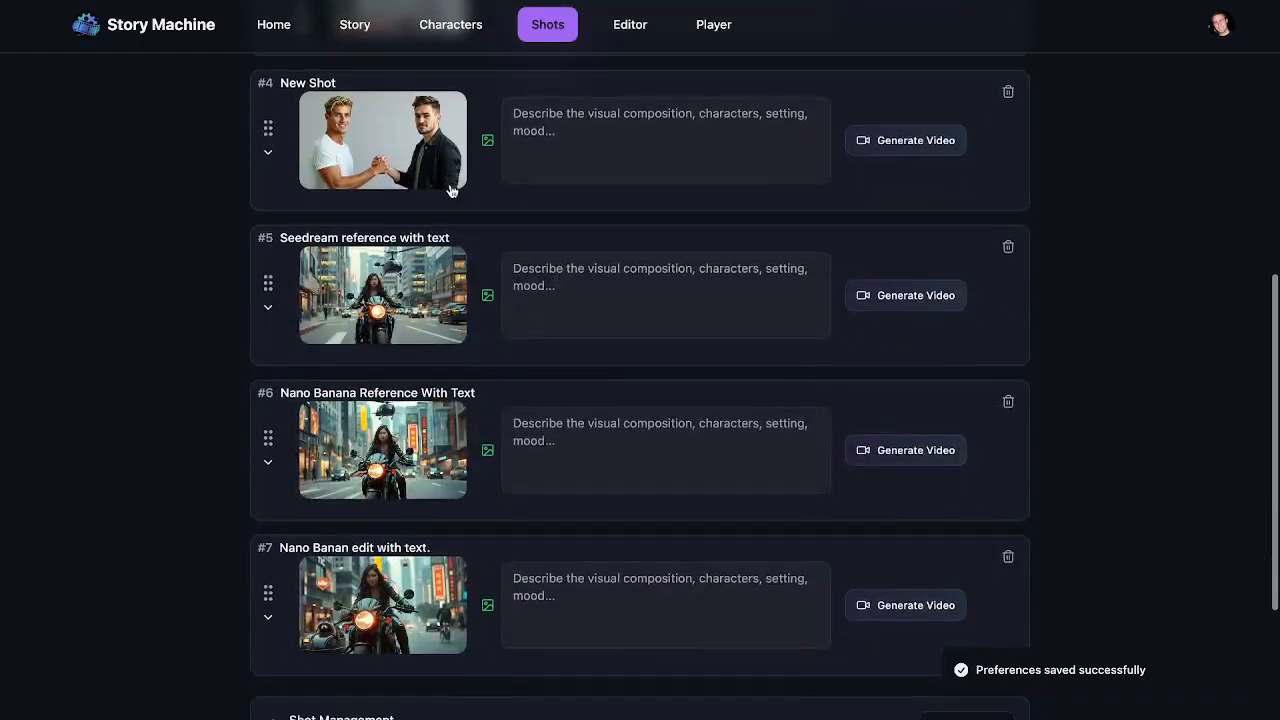
{"action": "scroll", "coordinate": [390, 222], "scroll_direction": "up", "scroll_amount": 4}
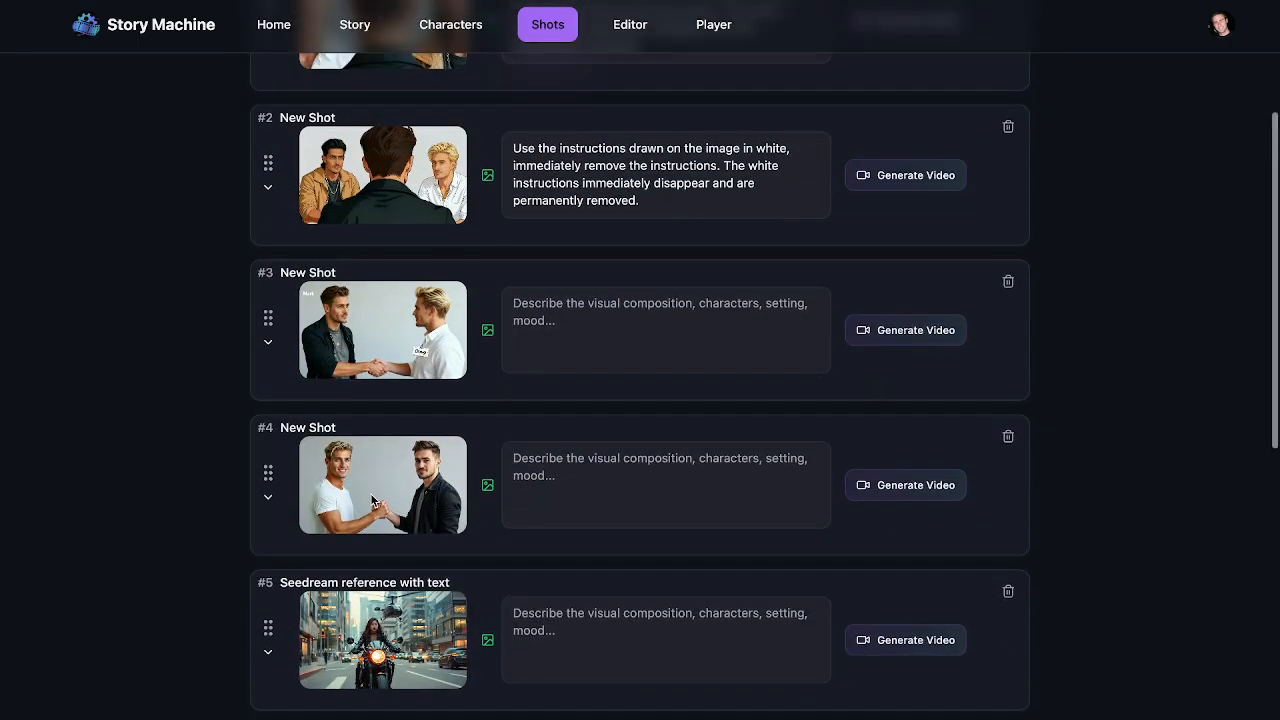
{"action": "left_click", "coordinate": [370, 500]}
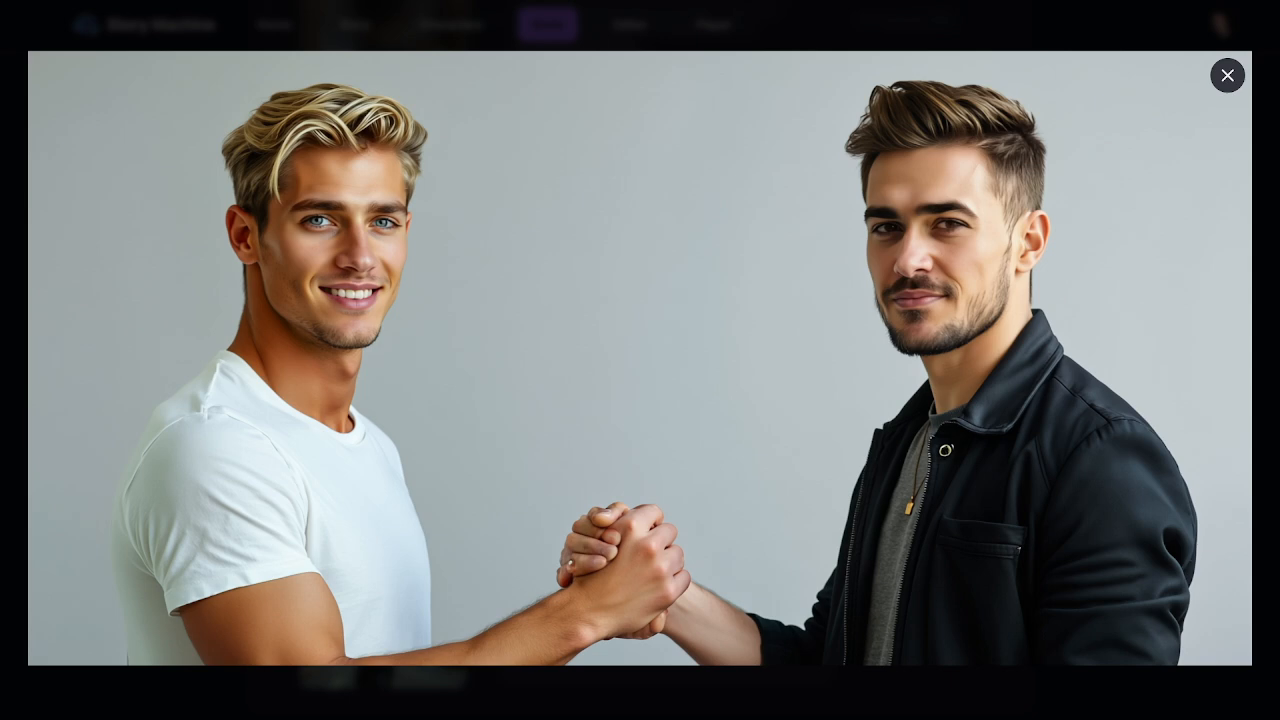
{"action": "mouse_move", "coordinate": [658, 72]}
{"action": "mouse_move", "coordinate": [363, 446]}
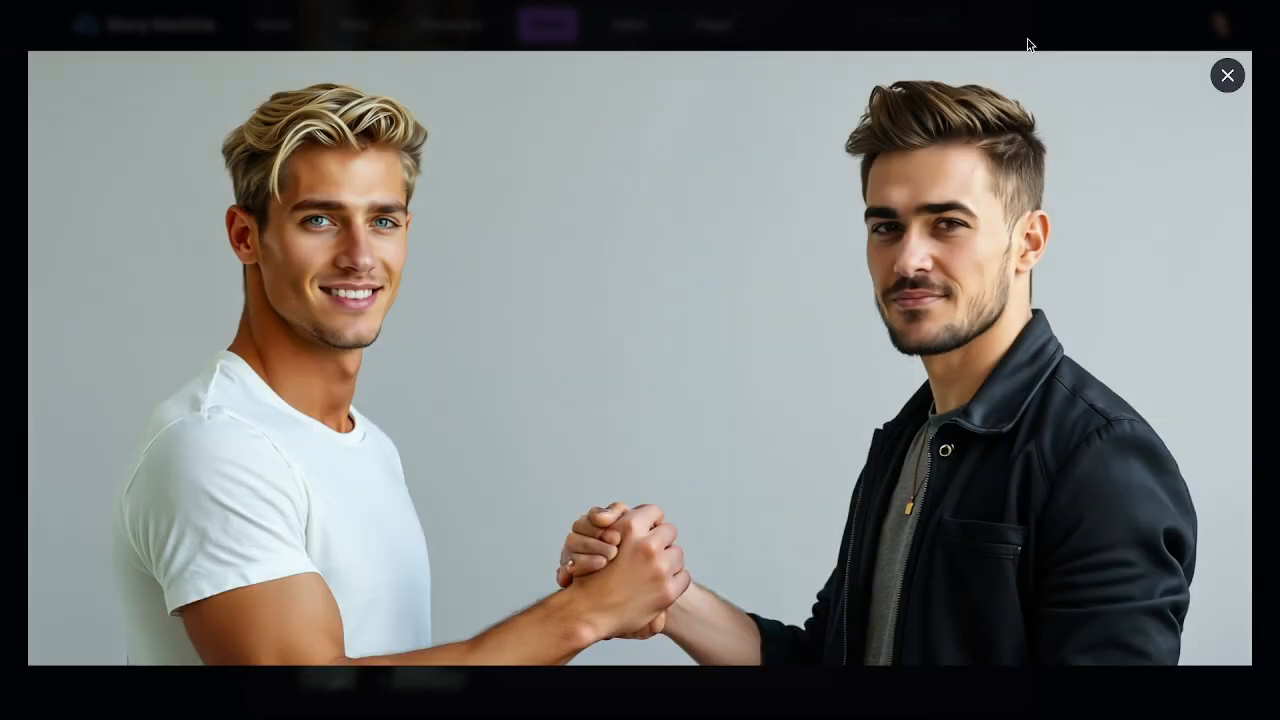
{"action": "mouse_move", "coordinate": [1069, 57]}
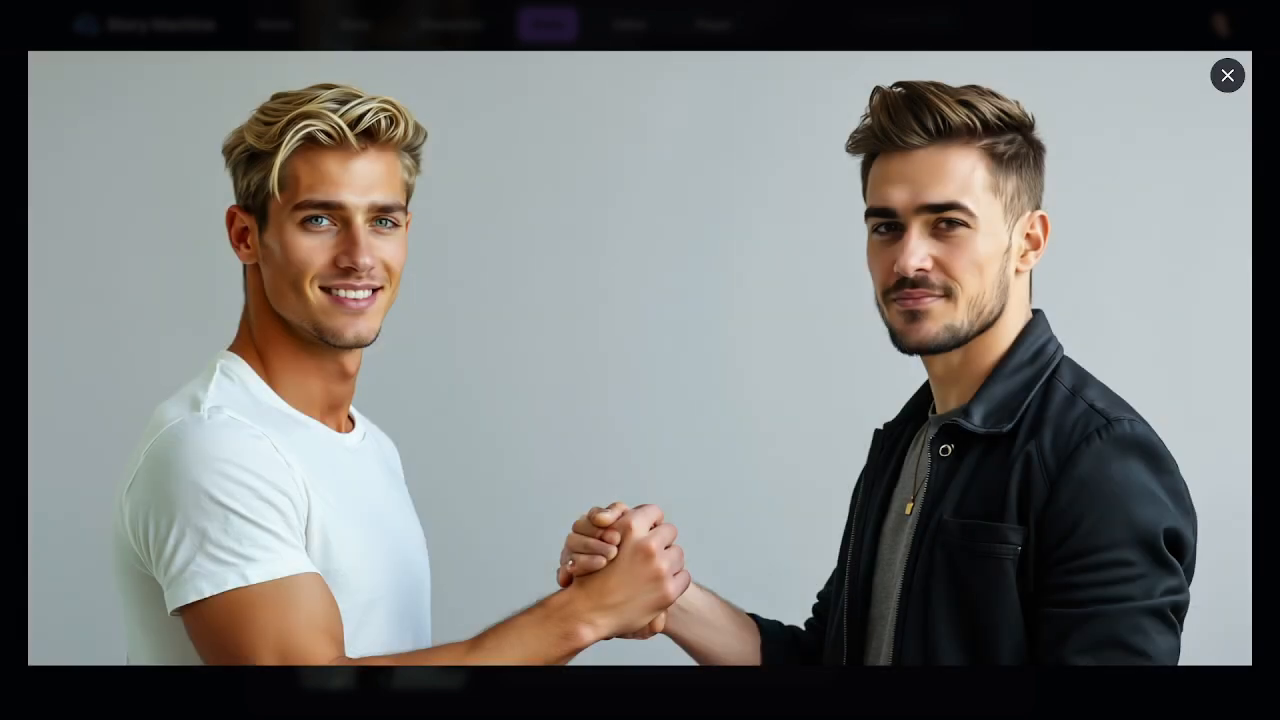
{"action": "left_click", "coordinate": [1228, 77]}
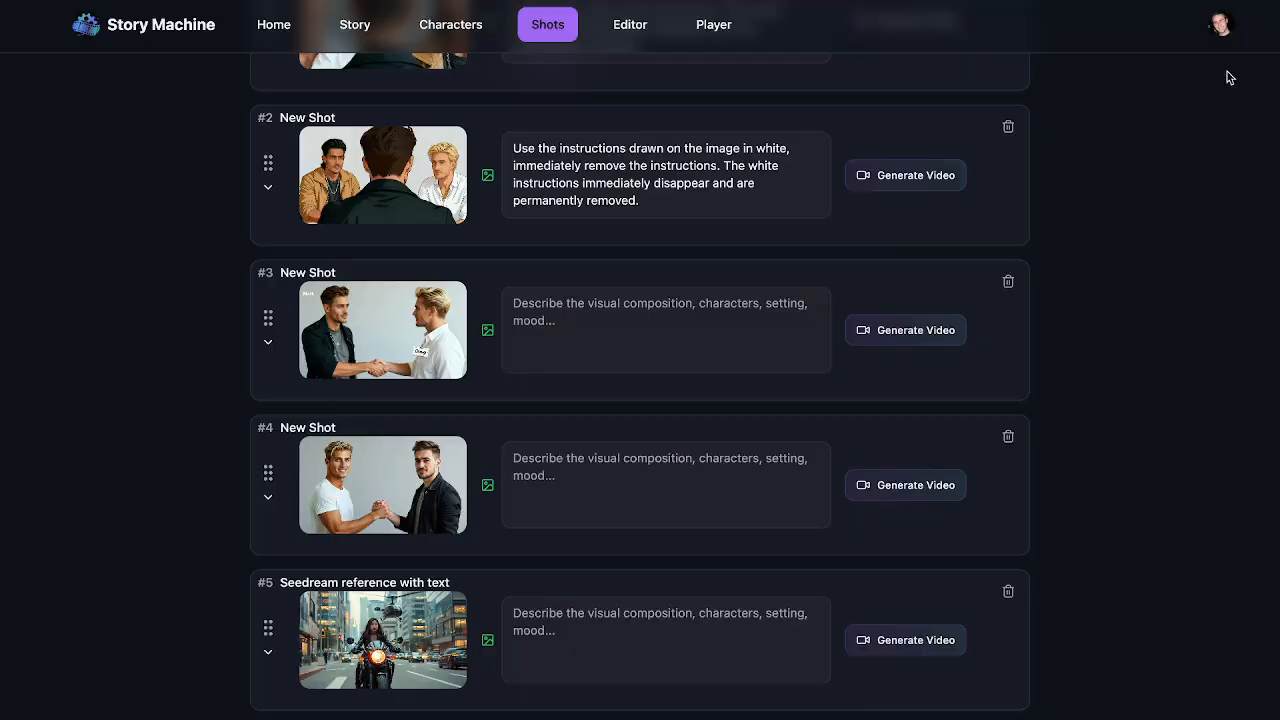
{"action": "left_click", "coordinate": [430, 328]}
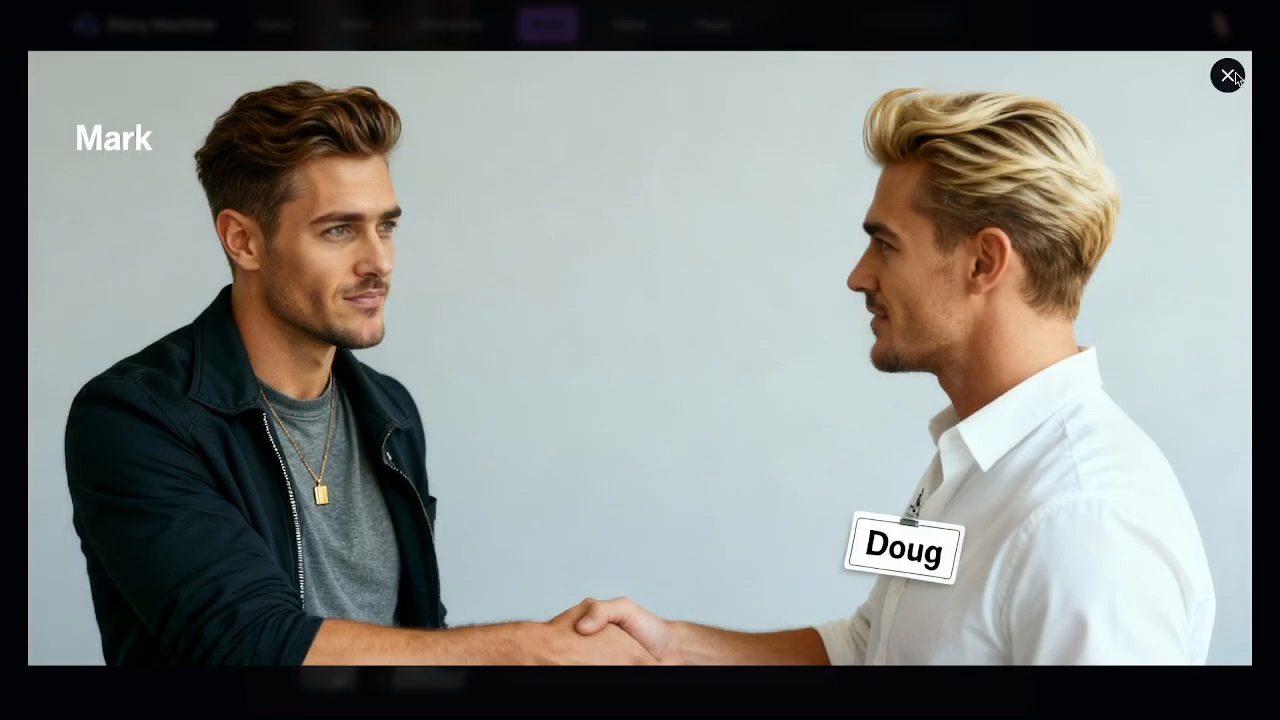
{"action": "left_click", "coordinate": [1228, 76]}
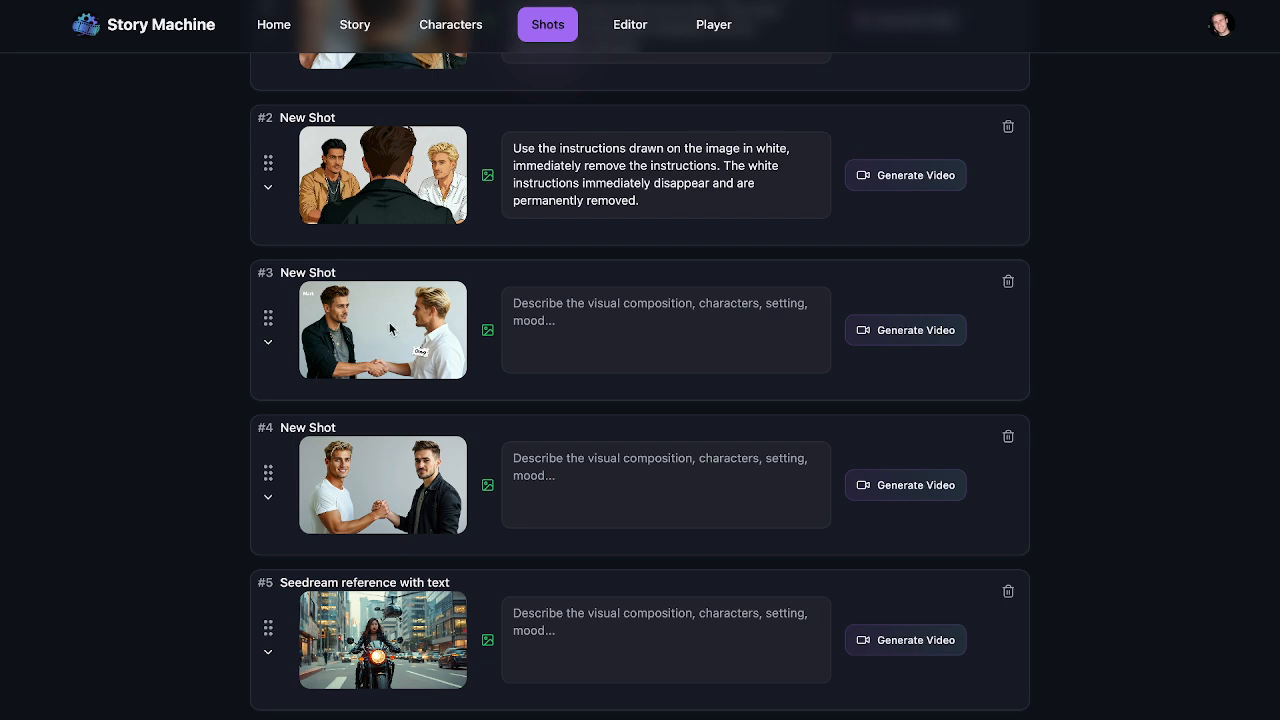
{"action": "left_click", "coordinate": [393, 474]}
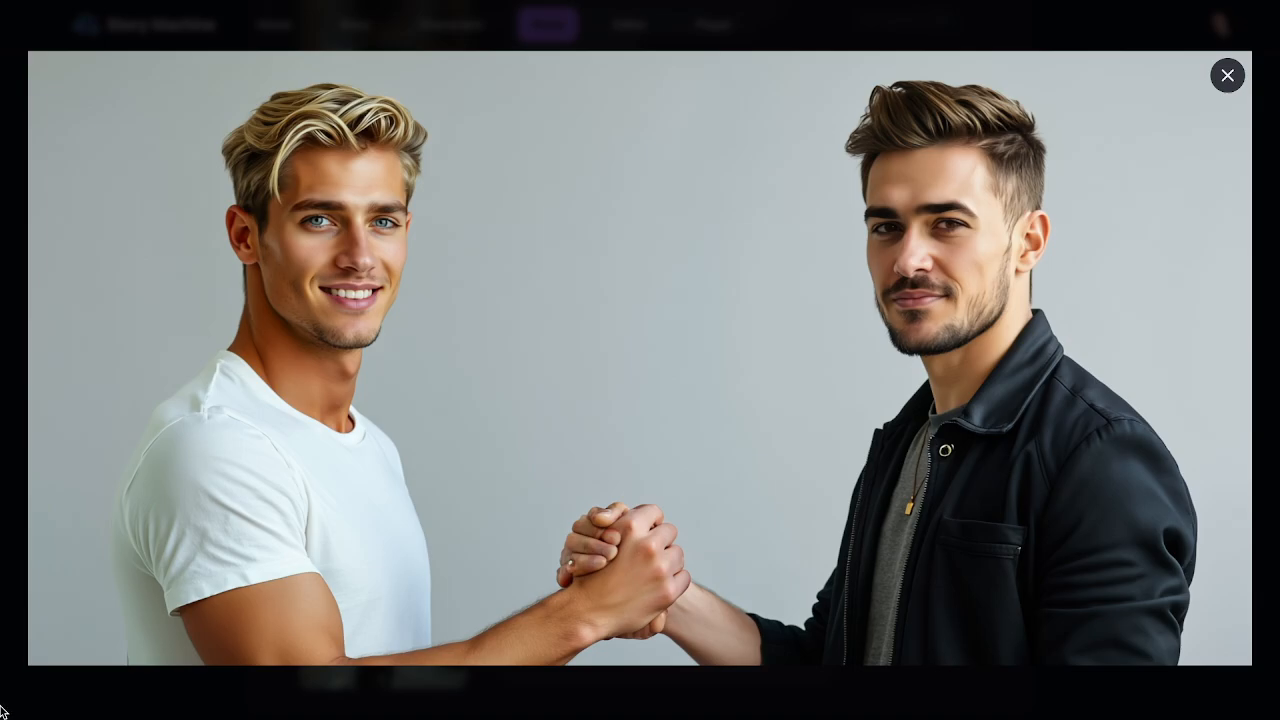
{"action": "key", "text": "Escape"}
Regenerate shot #4's handshake image from its existing prompt and two character references, and collapse the shot.
{"action": "left_click", "coordinate": [267, 495]}
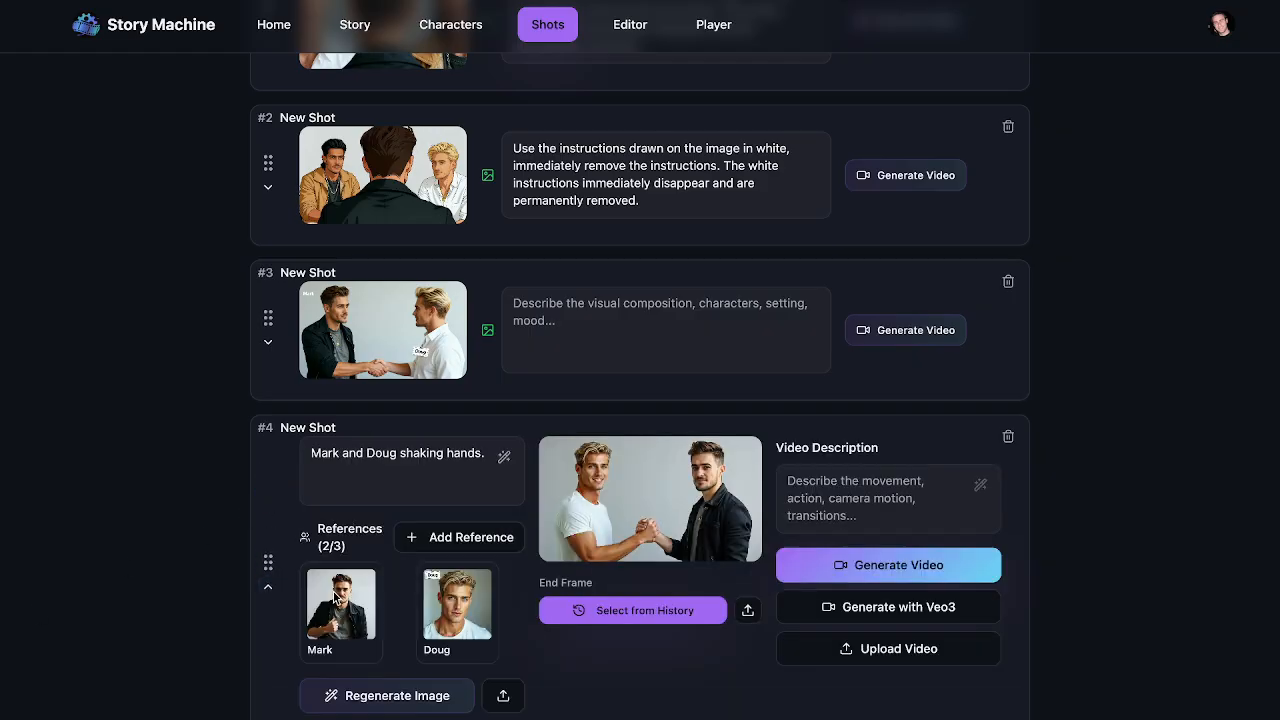
{"action": "left_click", "coordinate": [362, 693]}
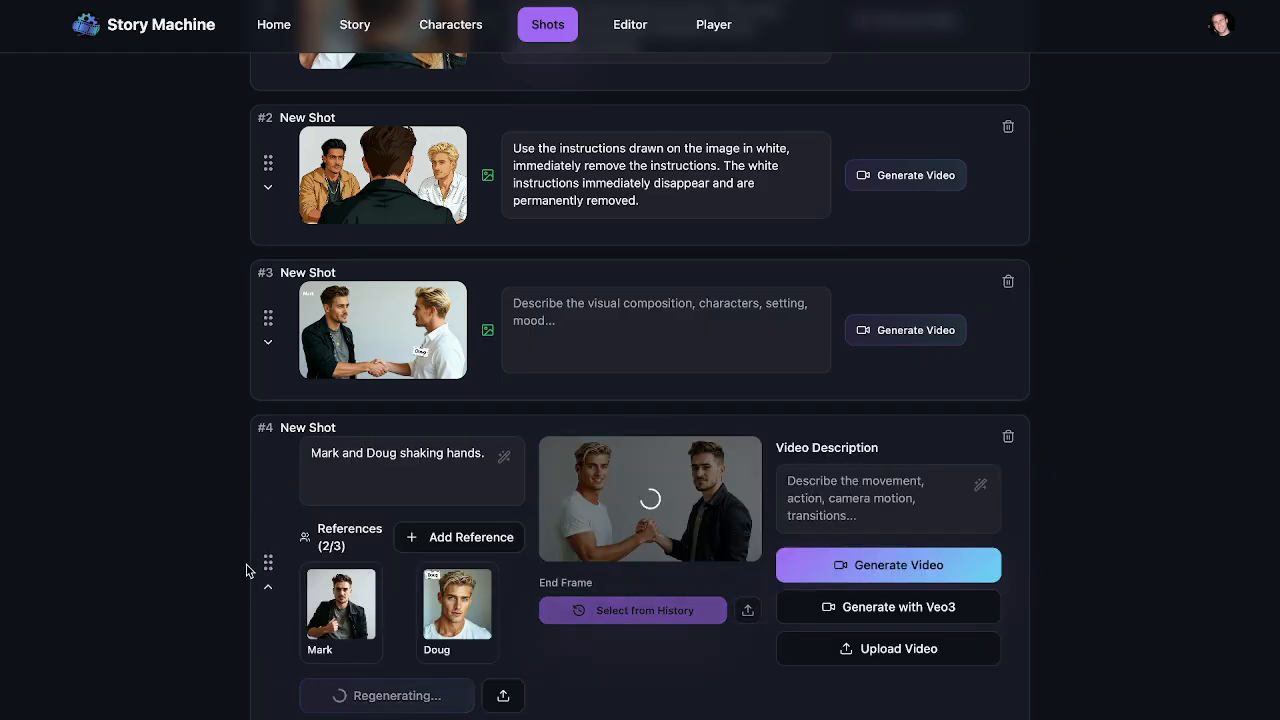
{"action": "left_click", "coordinate": [267, 587]}
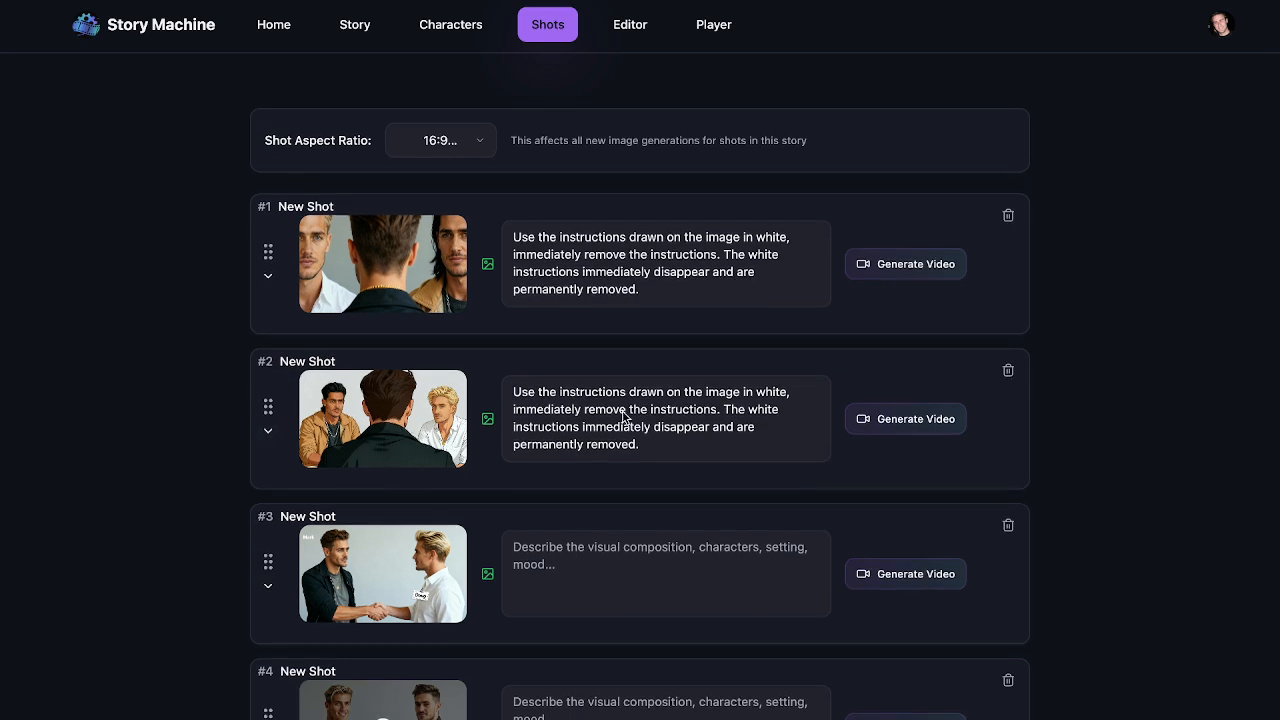
Expand shot #2, and restore shot #1's earliest over-the-shoulder image with the orange background from its image history.
{"action": "left_click", "coordinate": [268, 431]}
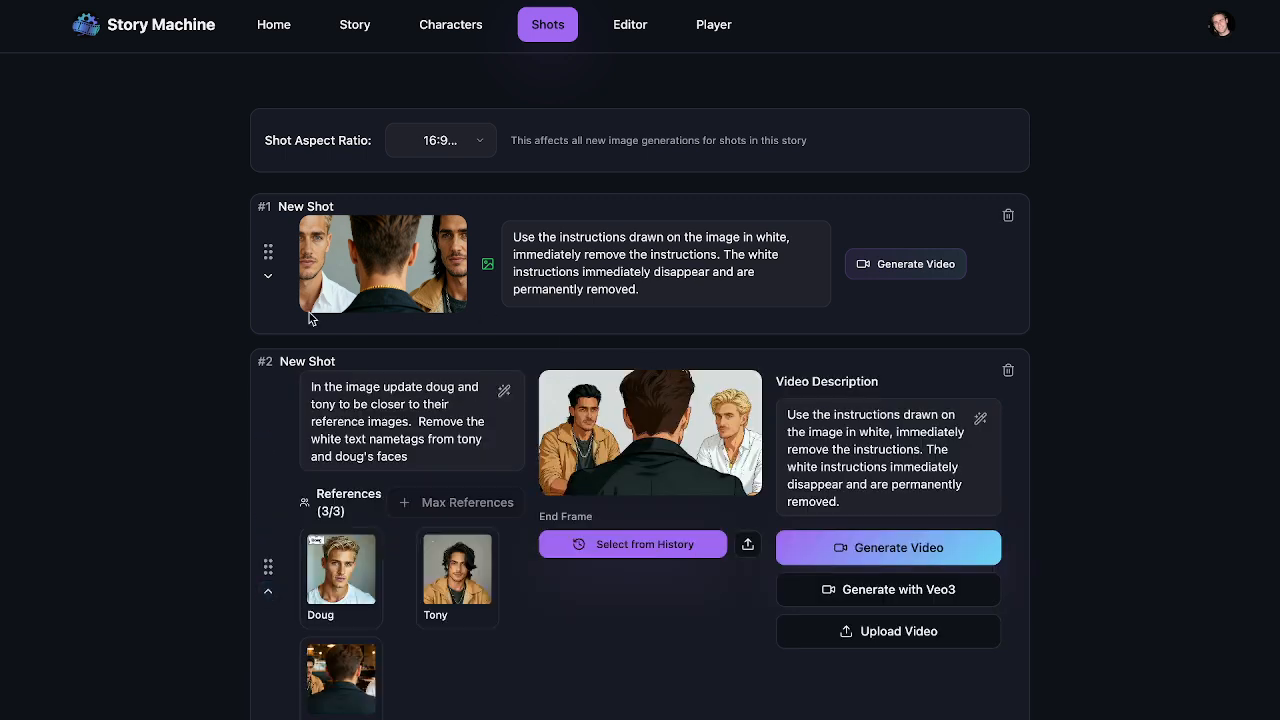
{"action": "left_click", "coordinate": [362, 270]}
{"action": "left_click", "coordinate": [504, 356]}
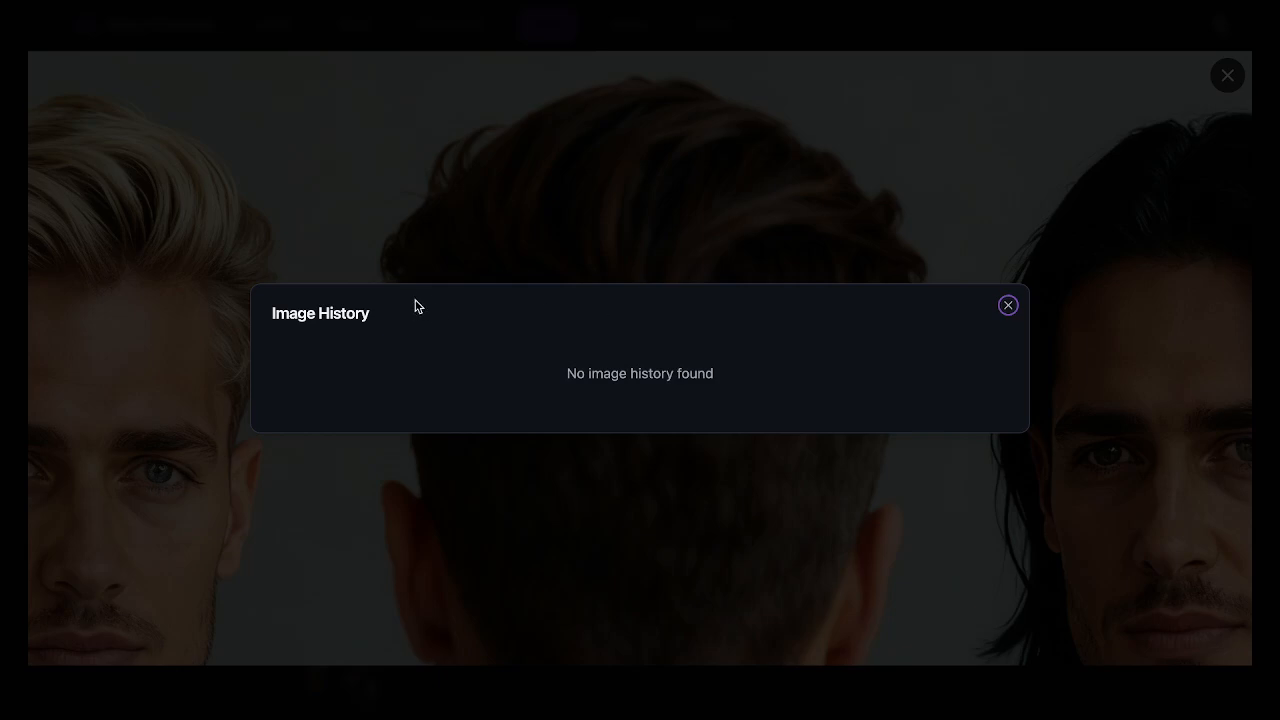
{"action": "scroll", "coordinate": [457, 530], "scroll_direction": "down", "scroll_amount": 3}
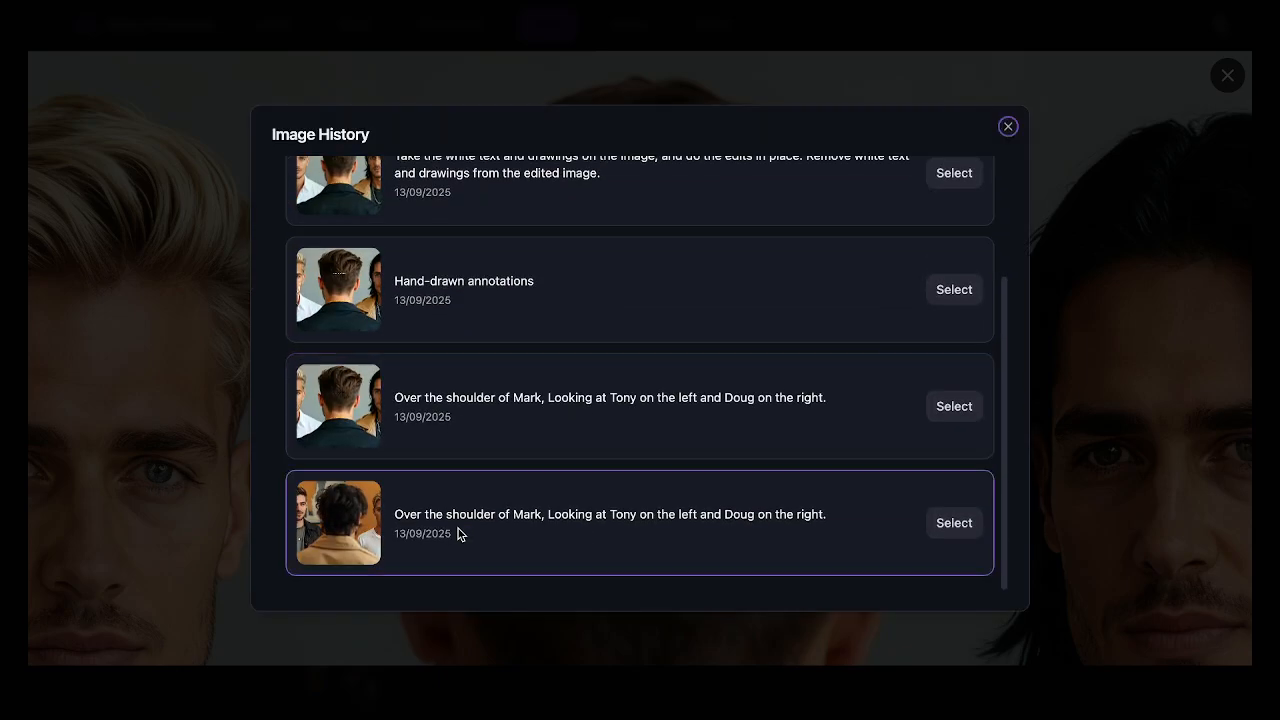
{"action": "left_click", "coordinate": [952, 526]}
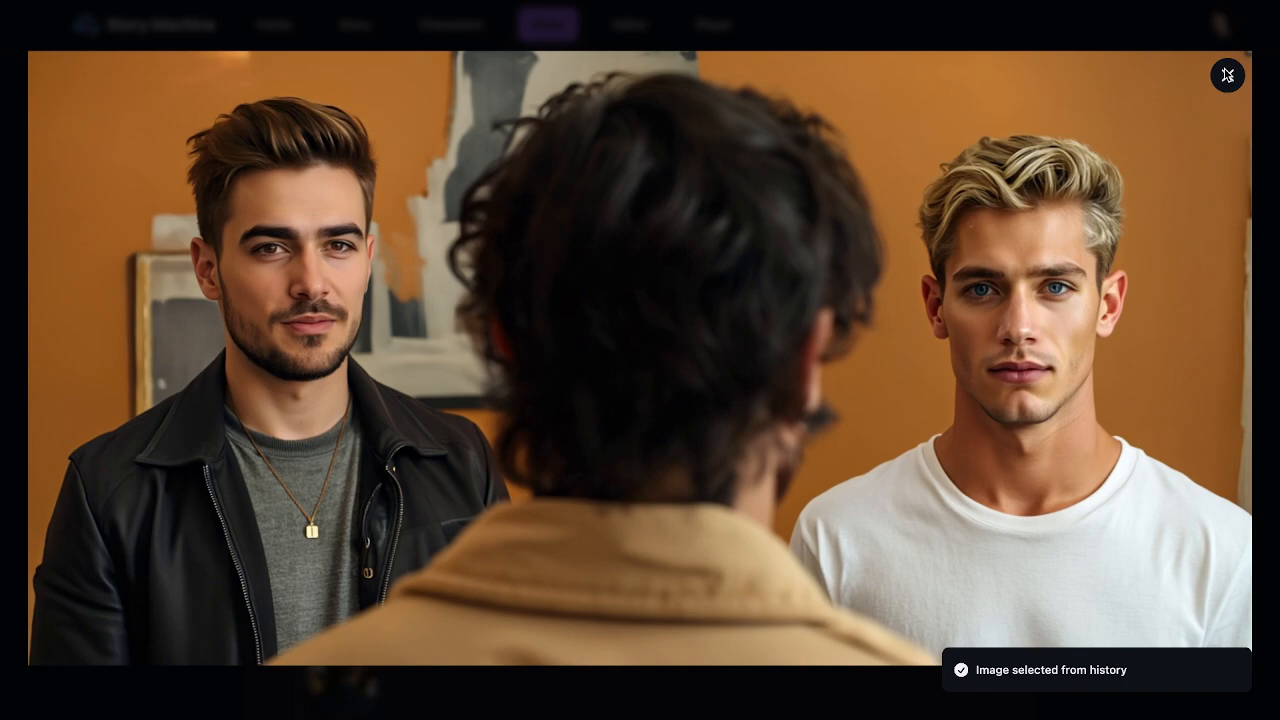
{"action": "mouse_move", "coordinate": [618, 428]}
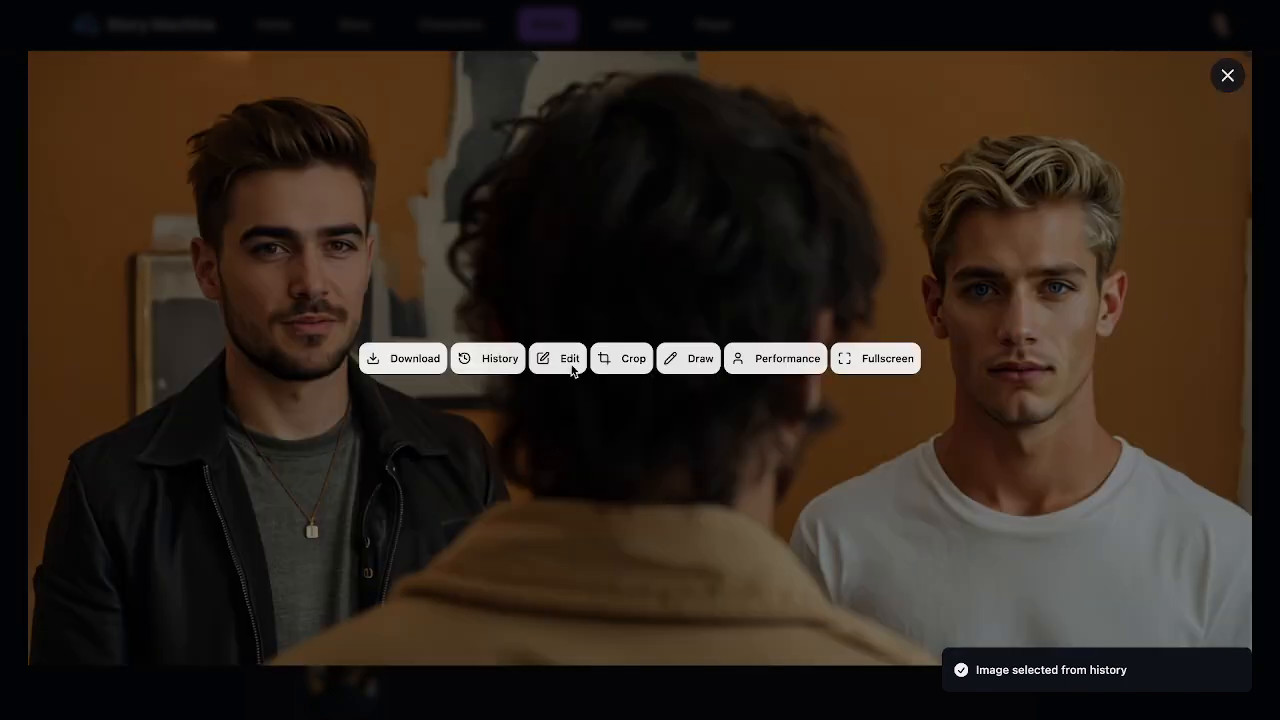
Copy the over-the-shoulder prompt of the earliest entry in shot #1's image history and close the image.
{"action": "left_click", "coordinate": [488, 362]}
{"action": "scroll", "coordinate": [618, 521], "scroll_direction": "down", "scroll_amount": 3}
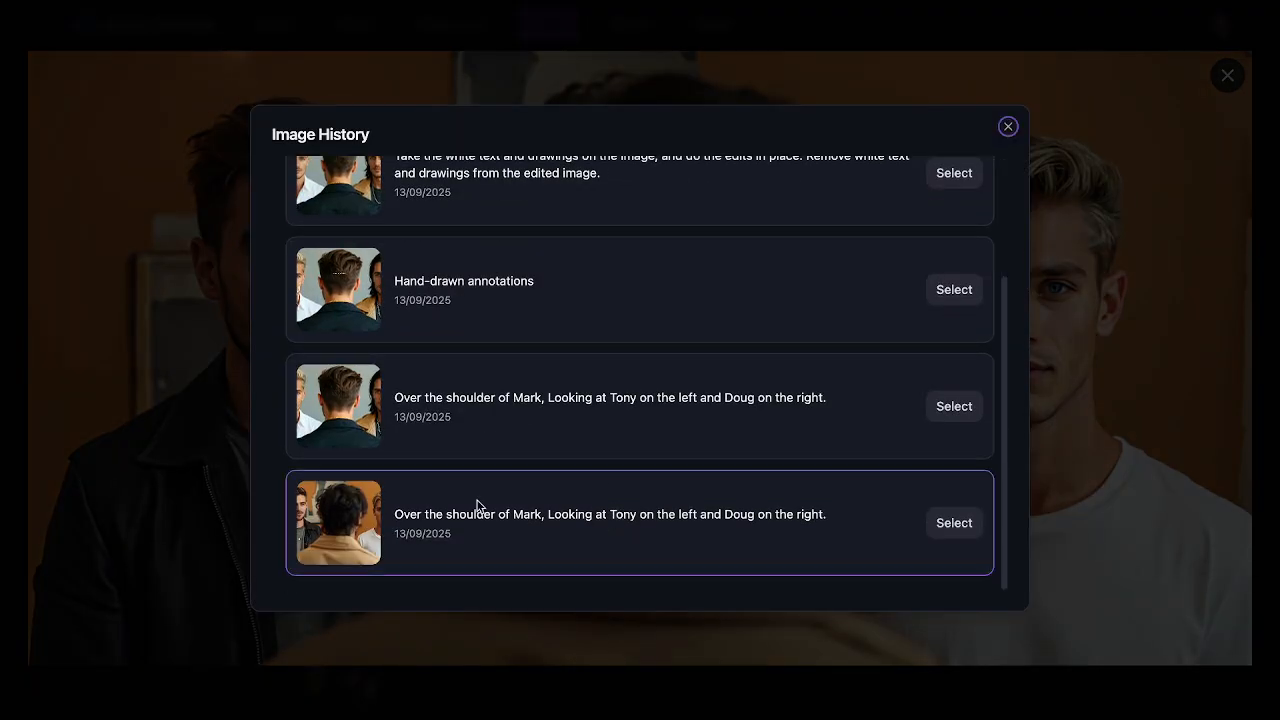
{"action": "left_click_drag", "start_coordinate": [392, 519], "coordinate": [840, 520]}
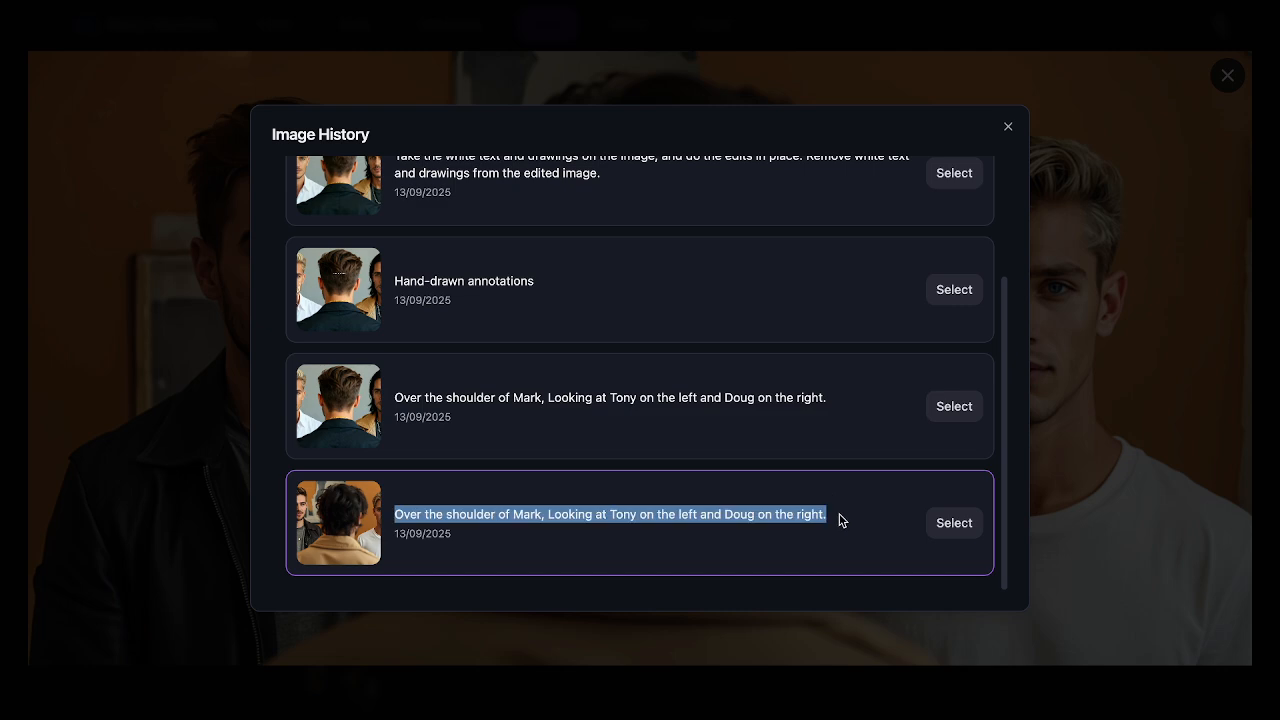
{"action": "left_click", "coordinate": [1008, 127]}
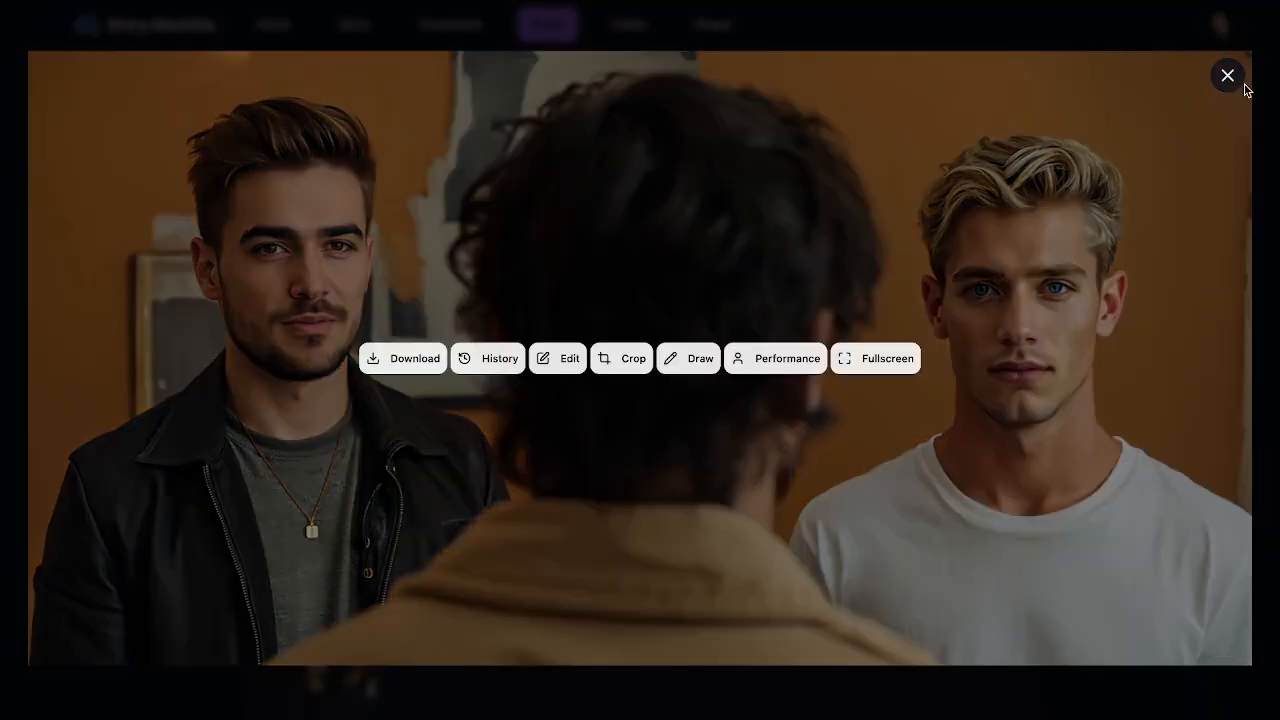
{"action": "left_click", "coordinate": [1228, 76]}
From shot #2's image history, copy the earliest over-the-shoulder cafe prompt and restore that entry's image.
{"action": "left_click", "coordinate": [600, 420]}
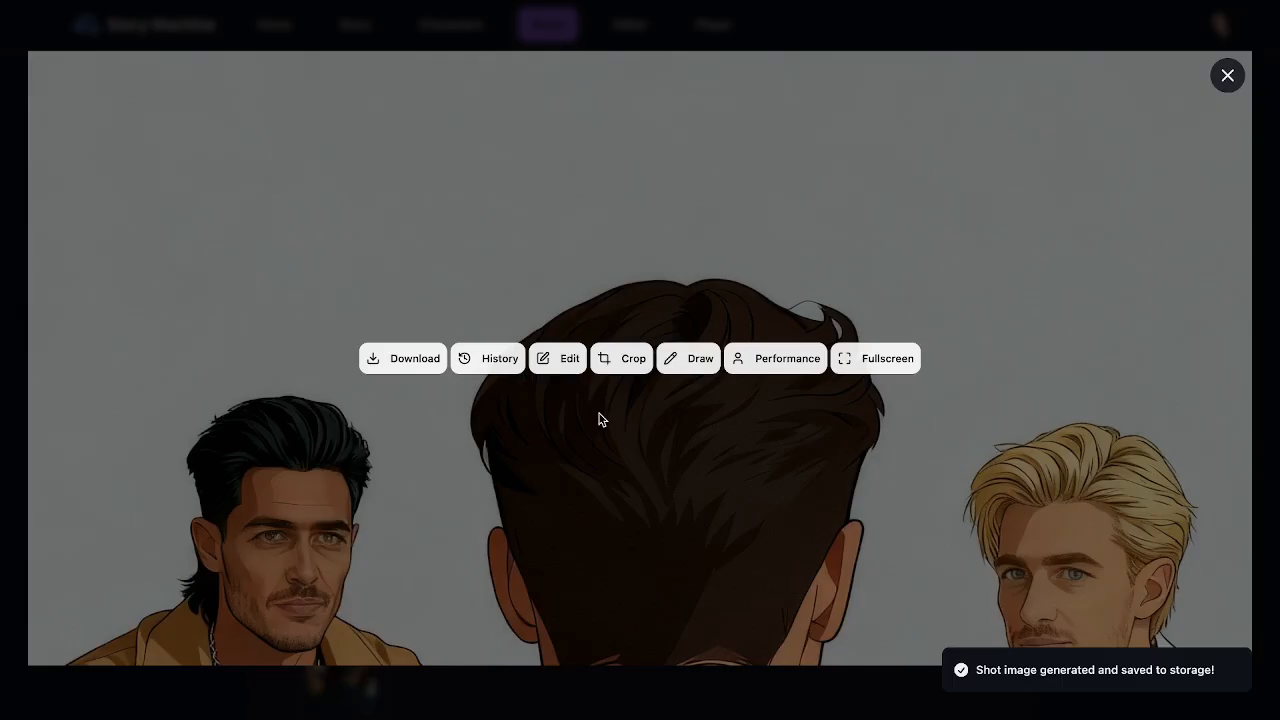
{"action": "left_click", "coordinate": [566, 358]}
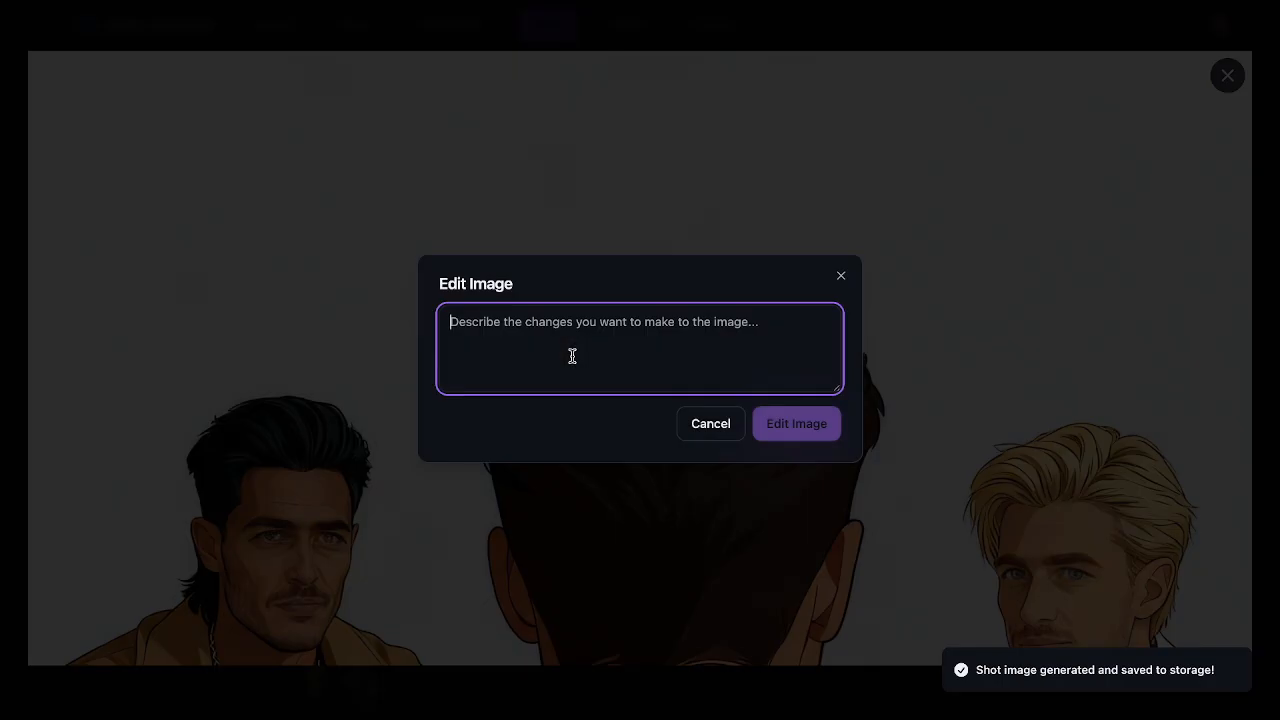
{"action": "left_click", "coordinate": [695, 422]}
{"action": "left_click", "coordinate": [478, 360]}
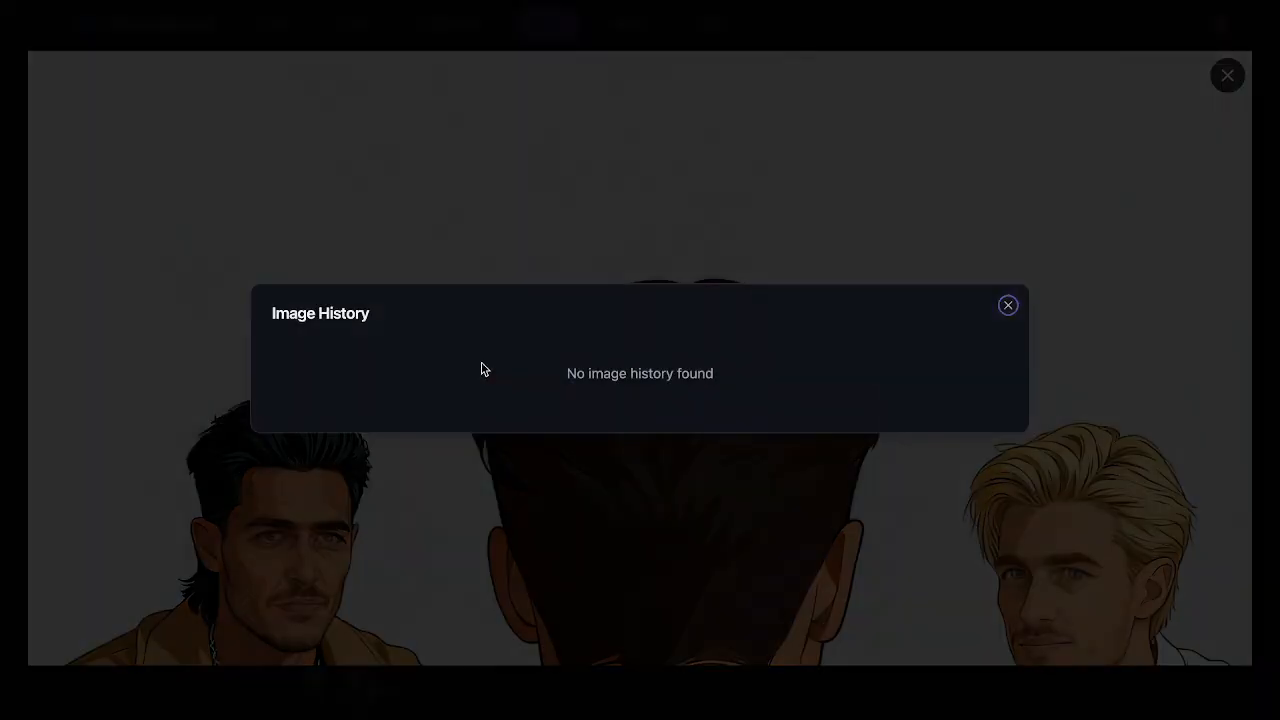
{"action": "scroll", "coordinate": [511, 343], "scroll_direction": "down", "scroll_amount": 2}
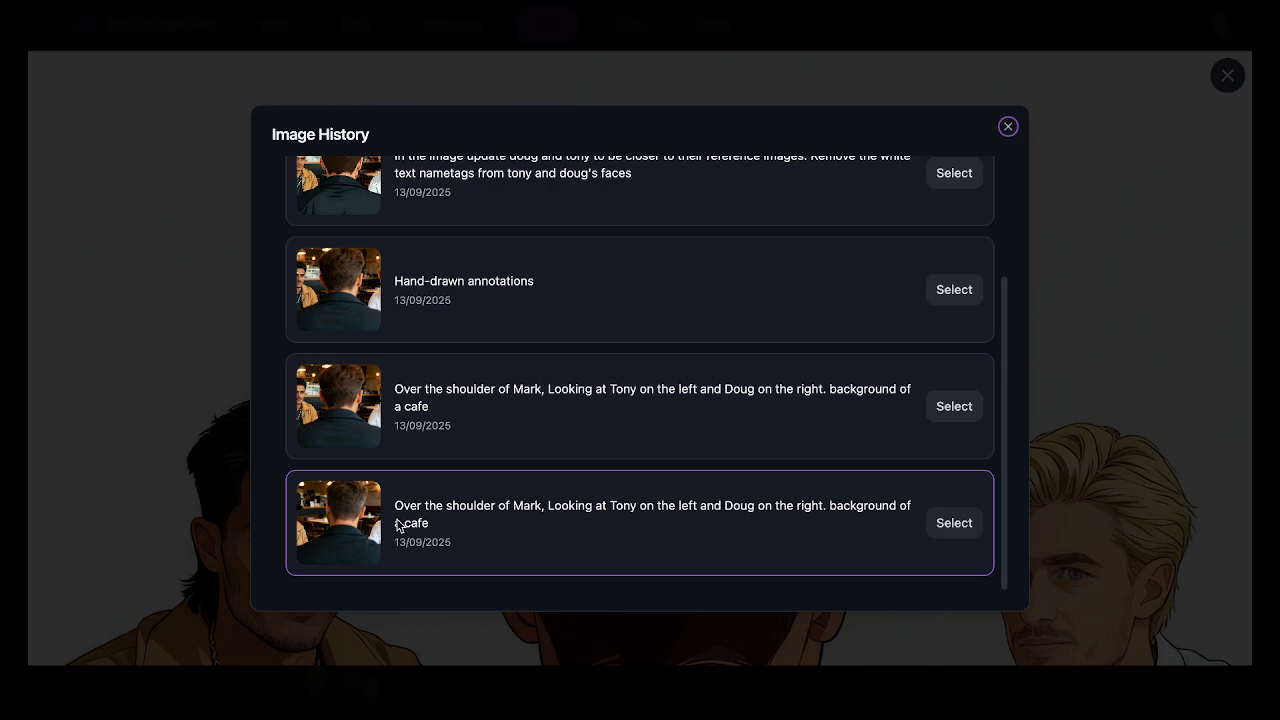
{"action": "left_click_drag", "start_coordinate": [434, 523], "coordinate": [391, 513]}
{"action": "key", "text": "ctrl+c"}
{"action": "left_click", "coordinate": [951, 520]}
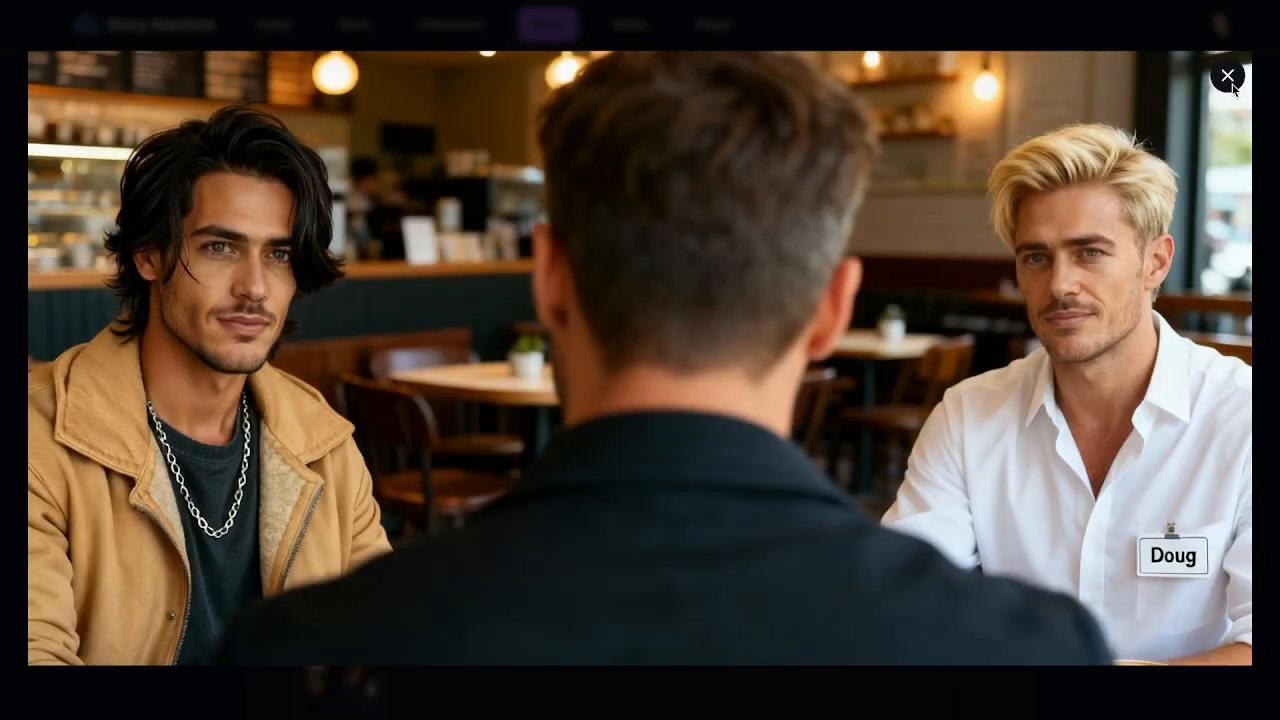
{"action": "left_click", "coordinate": [1230, 77]}
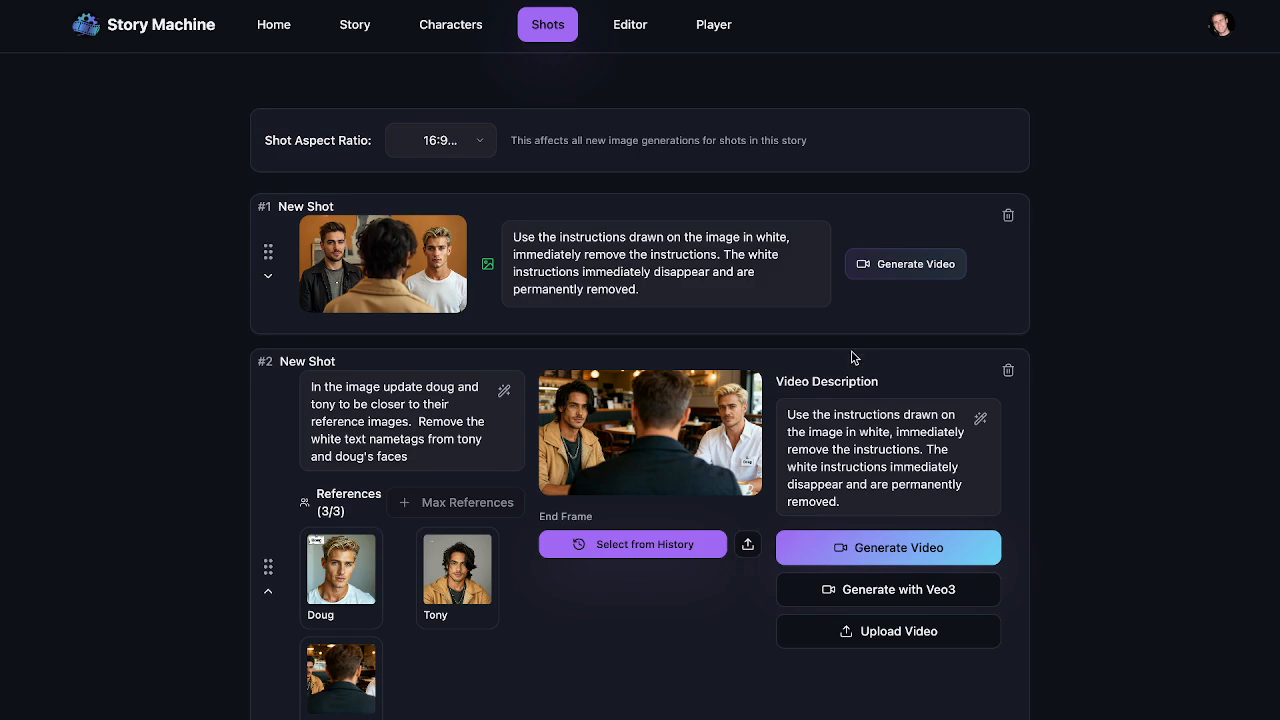
Add a new shot to the end of the story and reorder it to position #3, below shot #2.
{"action": "scroll", "coordinate": [853, 357], "scroll_direction": "down", "scroll_amount": 10}
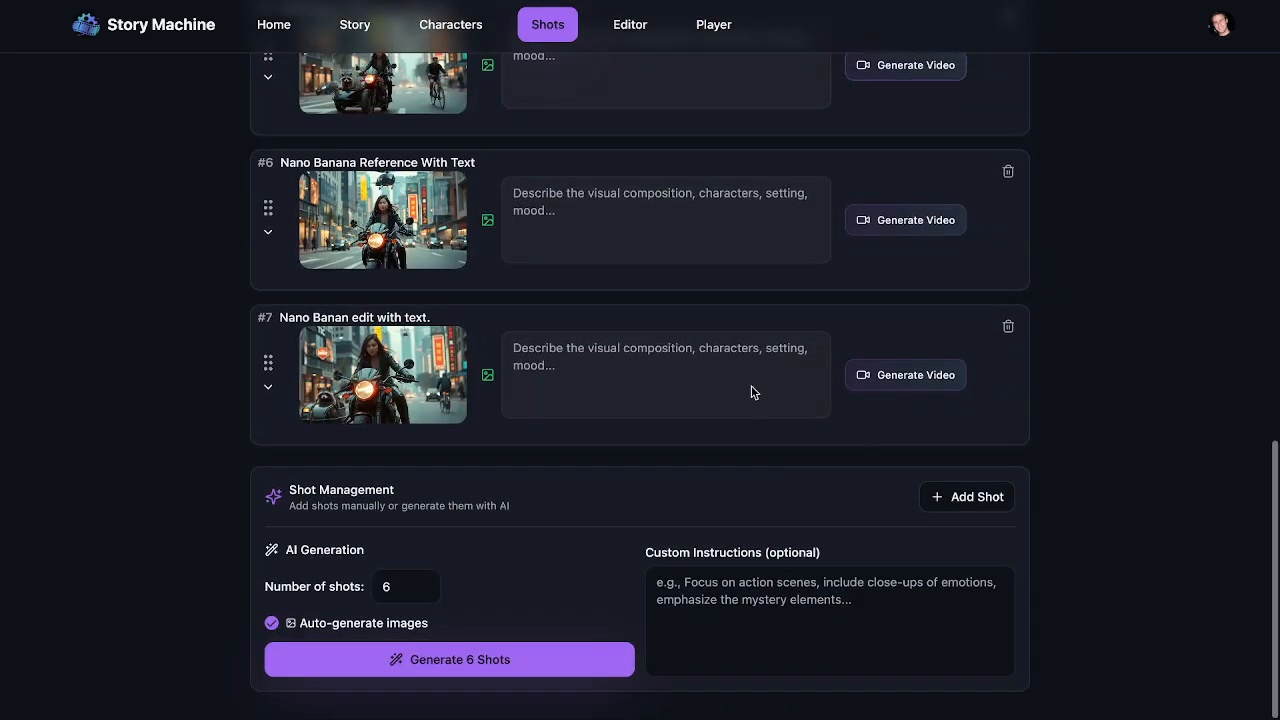
{"action": "left_click", "coordinate": [951, 503]}
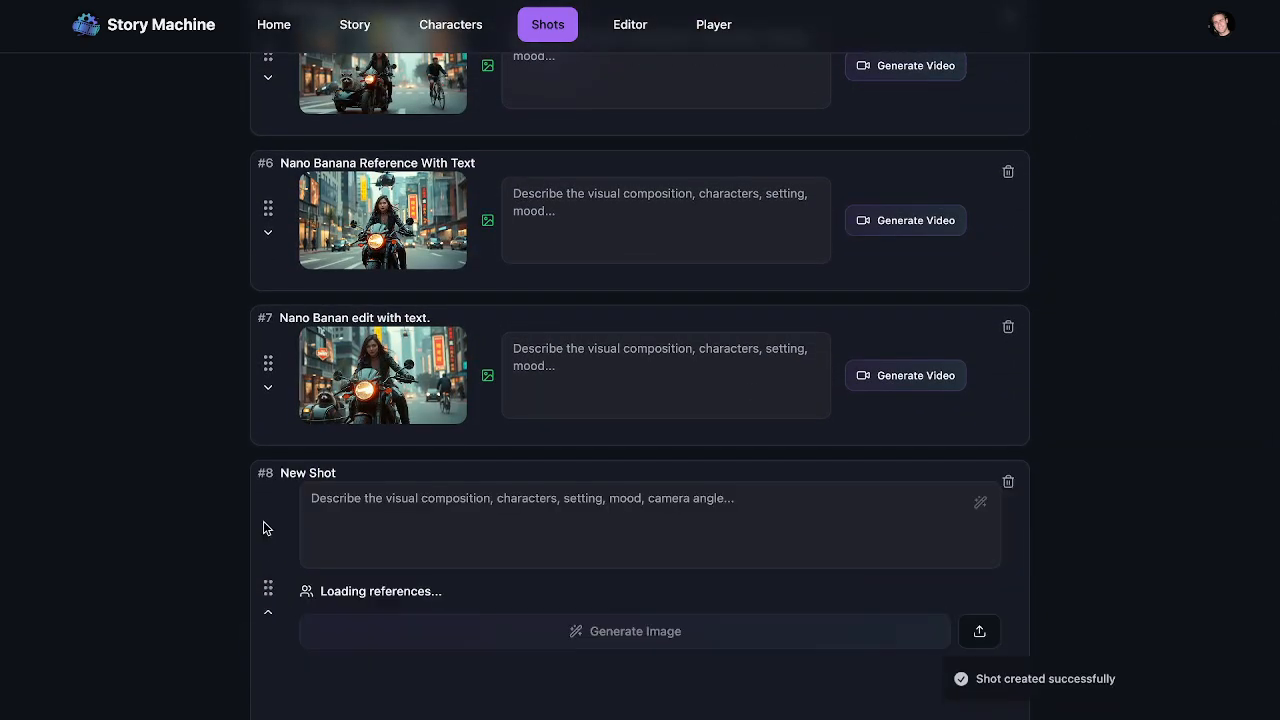
{"action": "left_click_drag", "start_coordinate": [272, 592], "coordinate": [304, 446]}
{"action": "left_click_drag", "start_coordinate": [304, 447], "coordinate": [323, 555]}
{"action": "scroll", "coordinate": [323, 556], "scroll_direction": "down", "scroll_amount": 2}
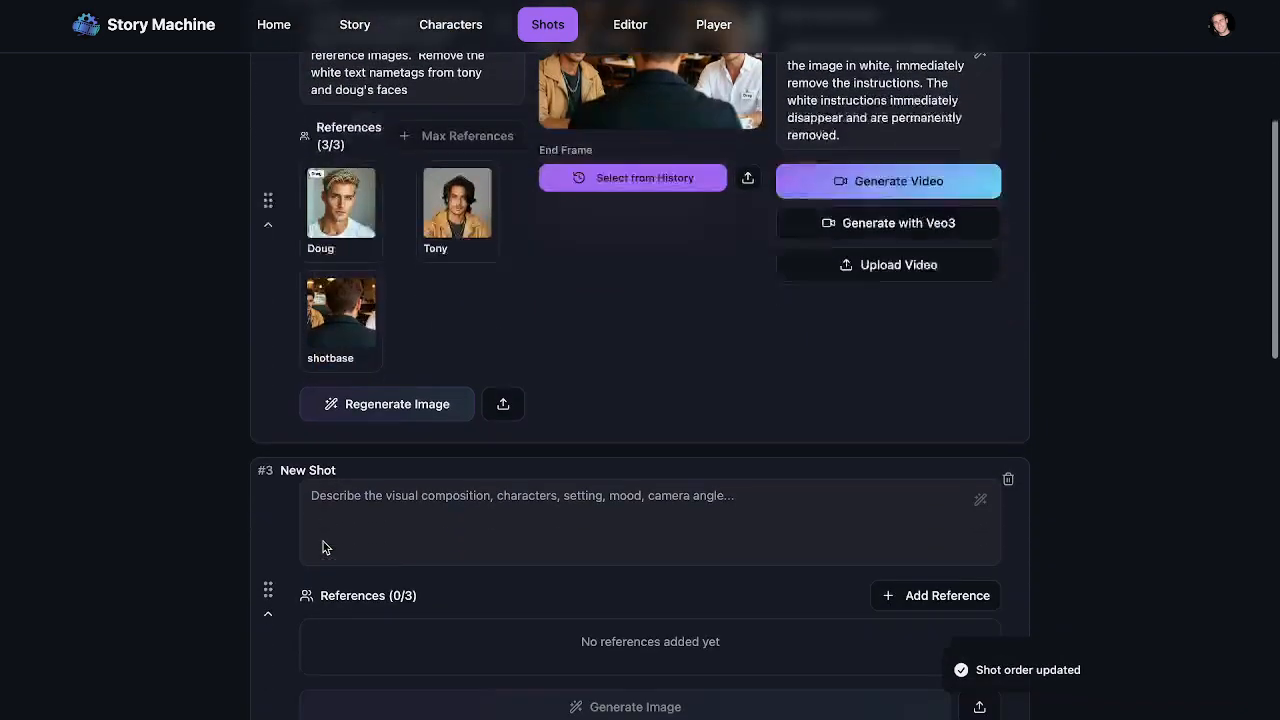
Title shot #2 "Seedream with nametags" and the empty shot #3 "Nano Banana with nametags".
{"action": "left_click", "coordinate": [311, 438]}
{"action": "type", "text": "Nano "}
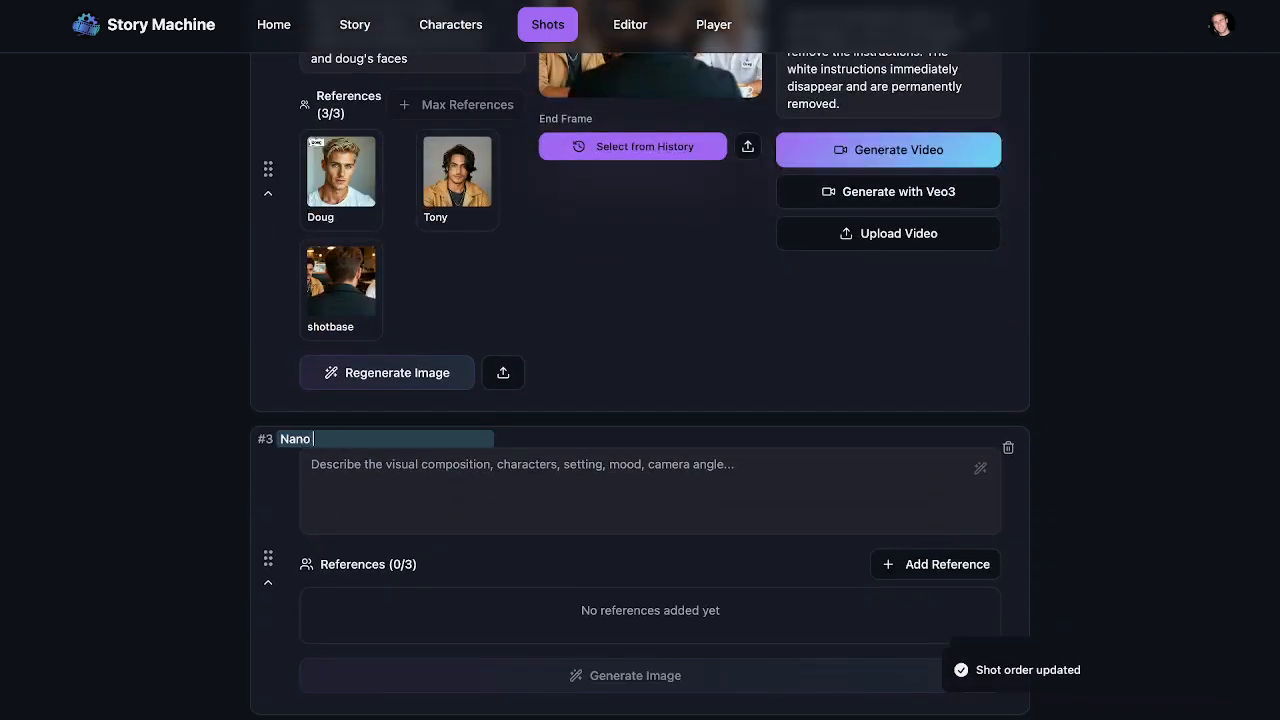
{"action": "type", "text": "Banana"}
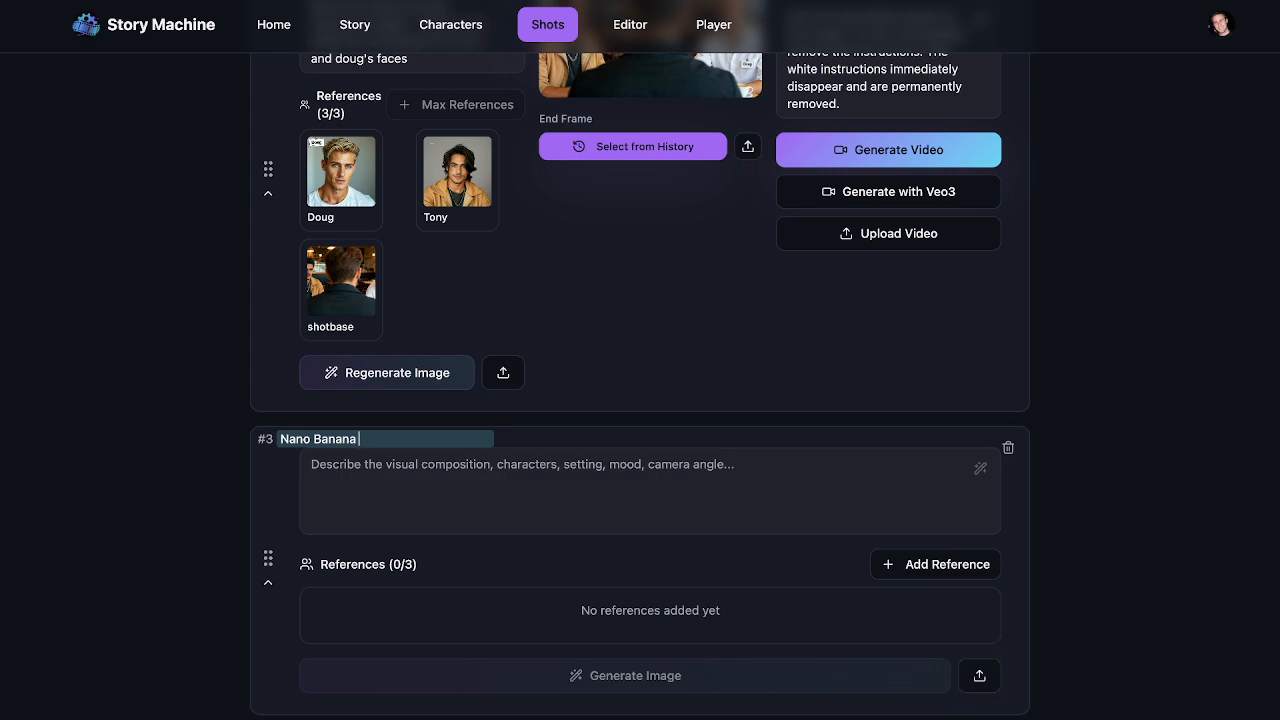
{"action": "scroll", "coordinate": [334, 300], "scroll_direction": "up", "scroll_amount": 3}
{"action": "left_click", "coordinate": [330, 297]}
{"action": "type", "text": "S"}
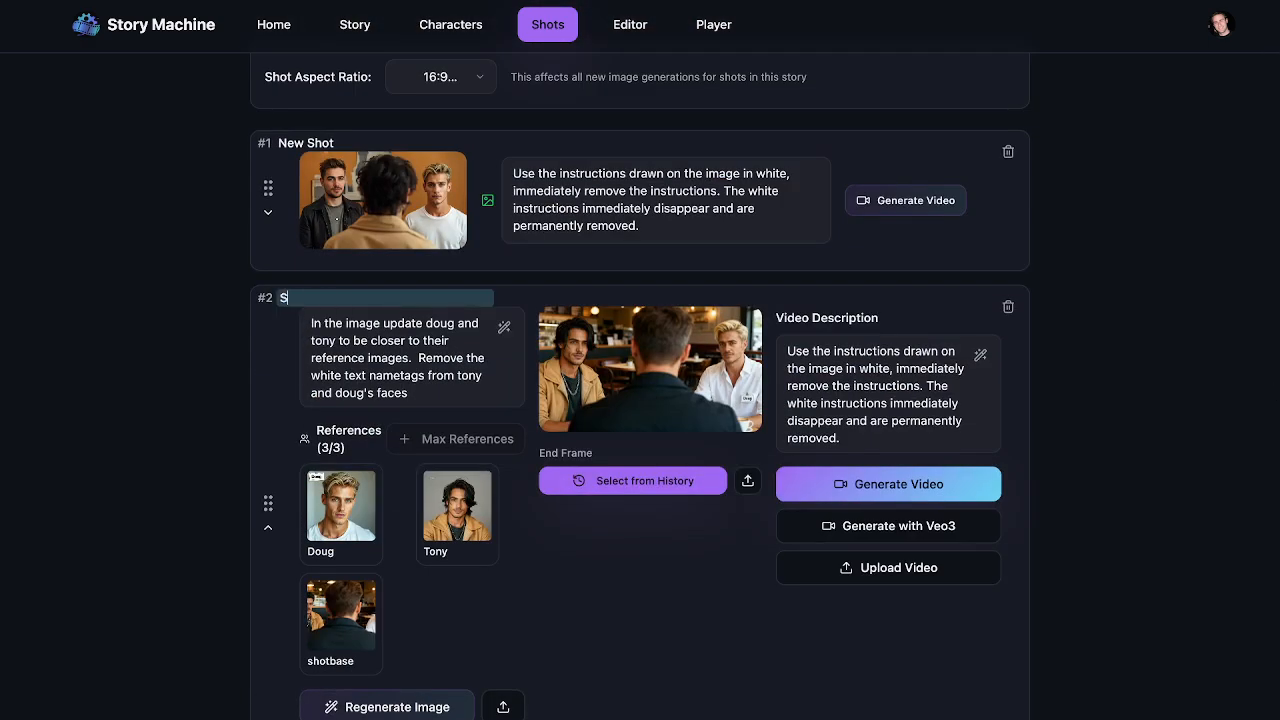
{"action": "type", "text": "eedream with nametags"}
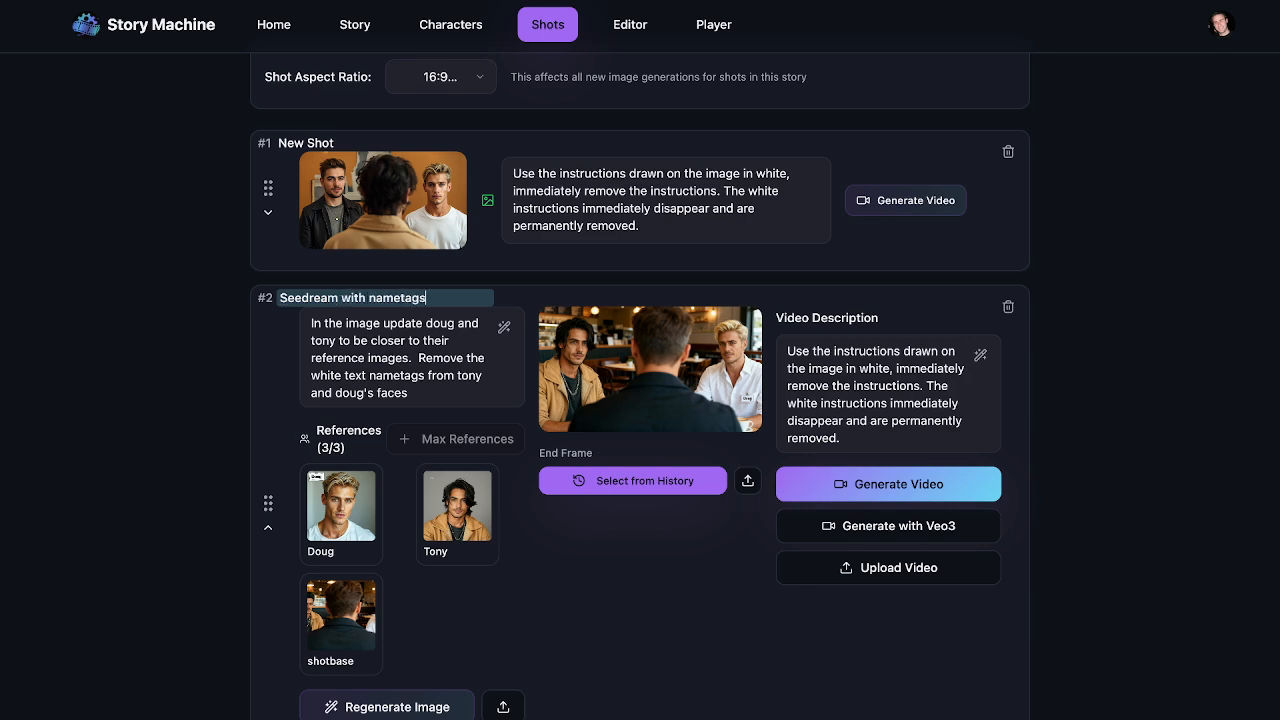
{"action": "scroll", "coordinate": [363, 477], "scroll_direction": "down", "scroll_amount": 3}
{"action": "left_click", "coordinate": [390, 437]}
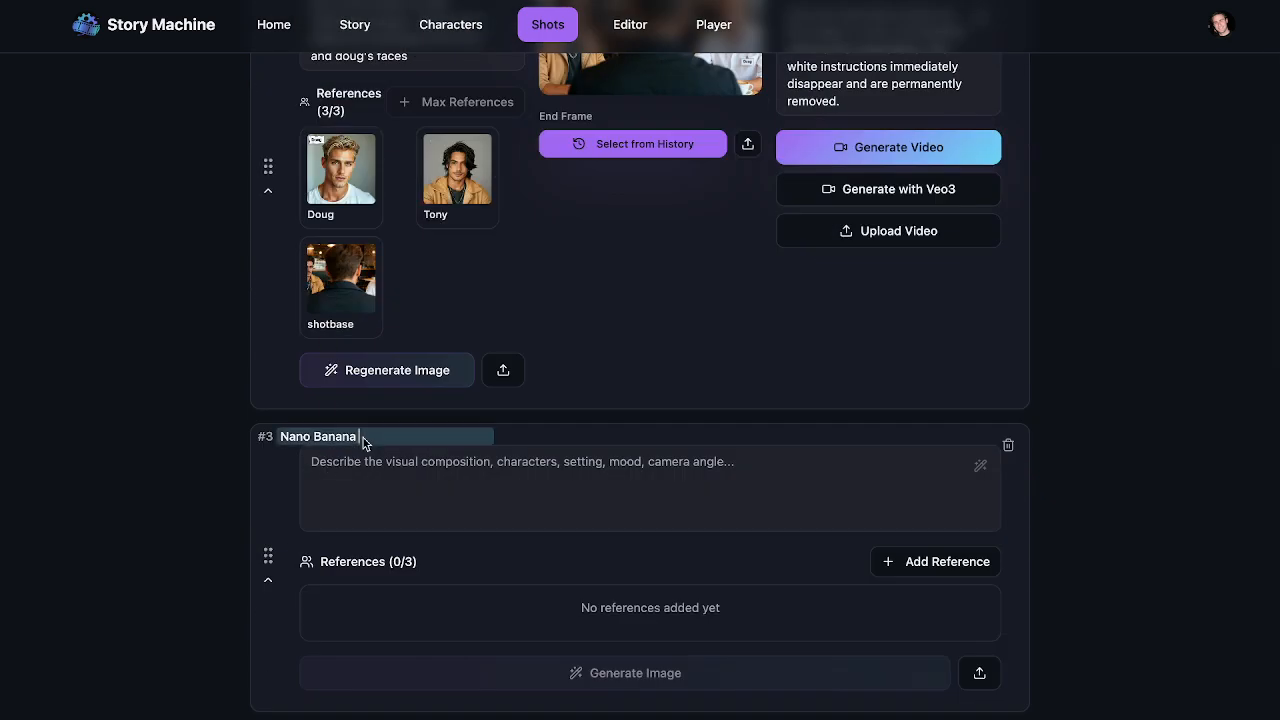
{"action": "type", "text": "with nametags"}
Paste the copied over-the-shoulder cafe prompt into shot #3, add its characters from the text as references, and generate the image.
{"action": "left_click", "coordinate": [399, 477]}
{"action": "key", "text": "ctrl+v"}
{"action": "scroll", "coordinate": [399, 477], "scroll_direction": "down", "scroll_amount": 1}
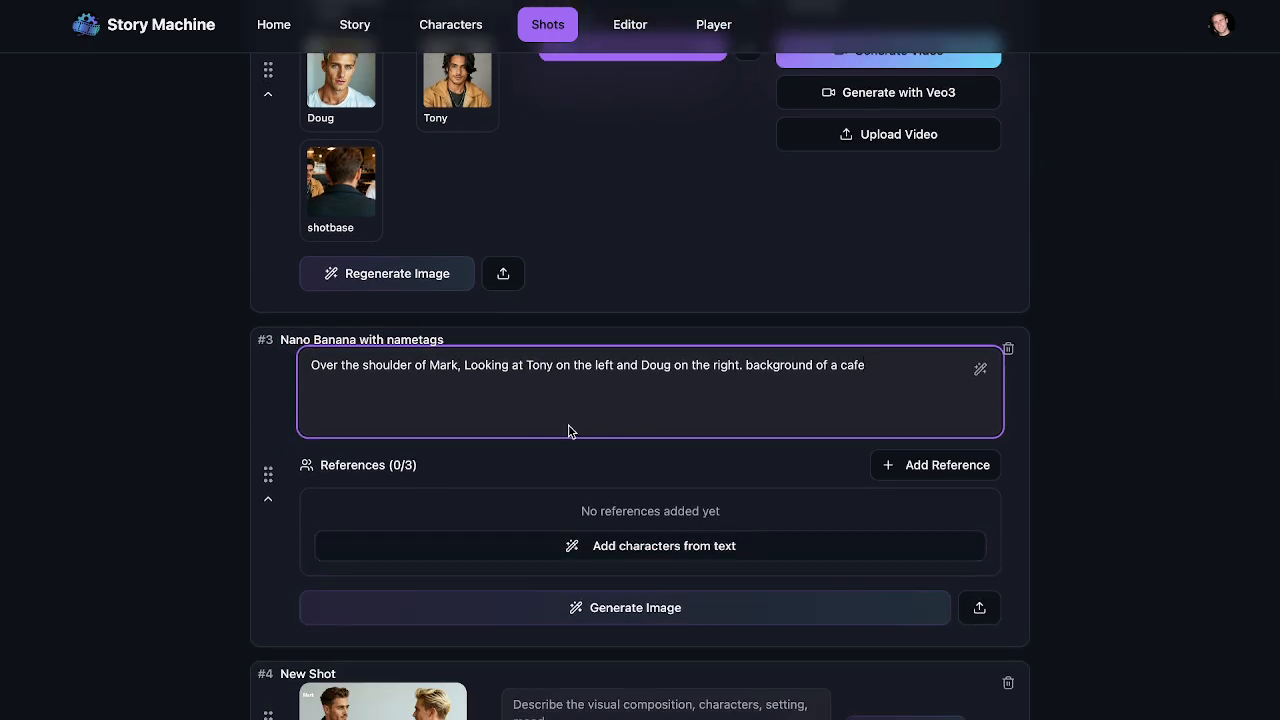
{"action": "left_click", "coordinate": [640, 546]}
{"action": "scroll", "coordinate": [700, 517], "scroll_direction": "down", "scroll_amount": 2}
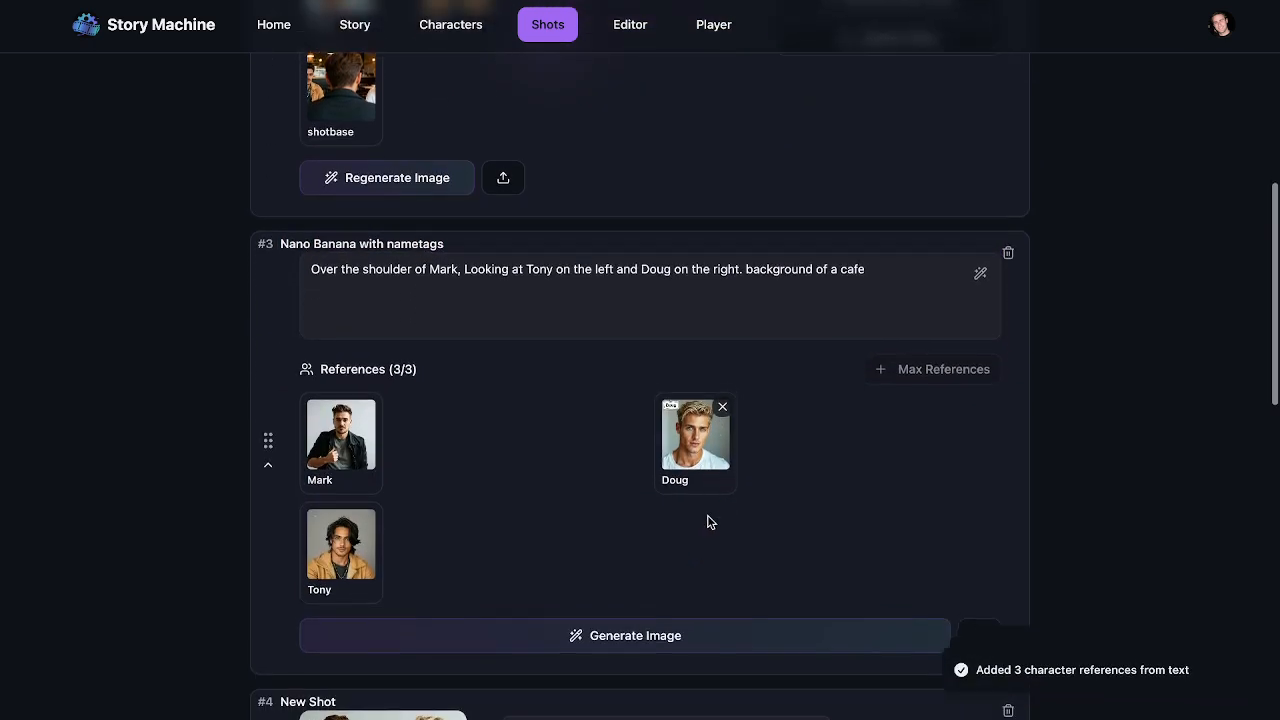
{"action": "left_click", "coordinate": [631, 597]}
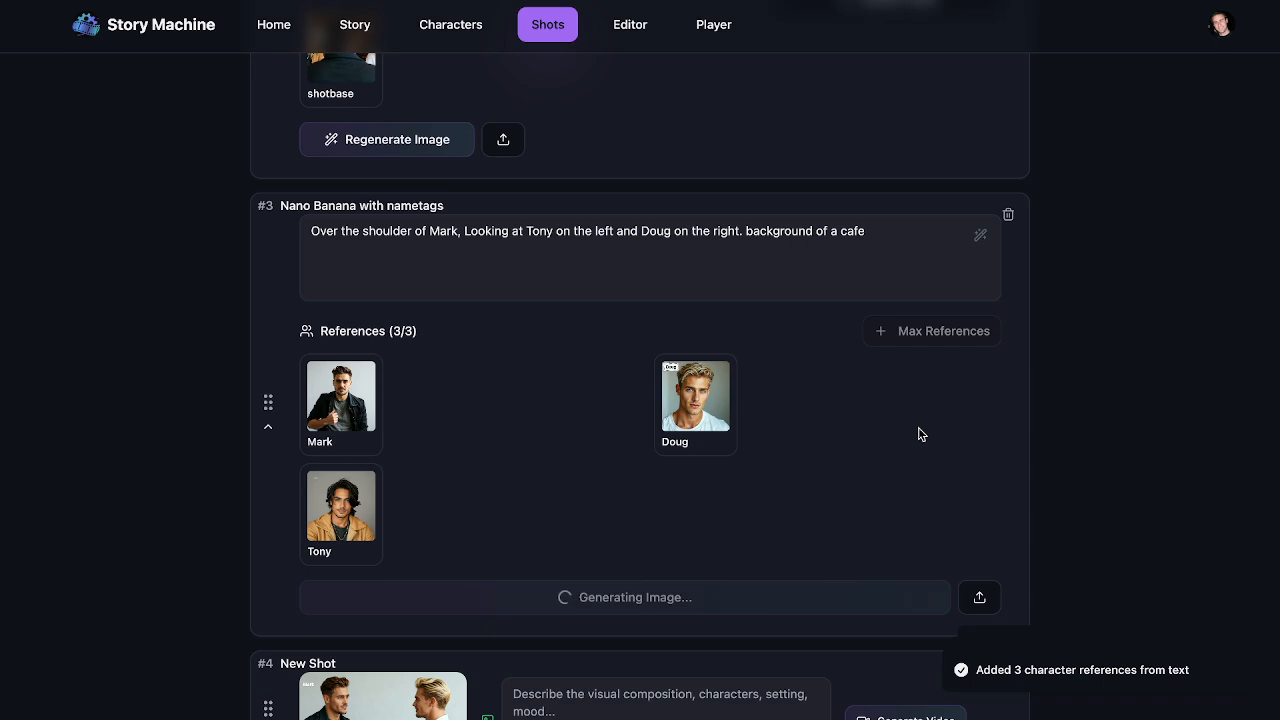
Rename shot #1 as "Seedream, no nametags".
{"action": "left_click", "coordinate": [383, 206]}
{"action": "key", "text": "super+a"}
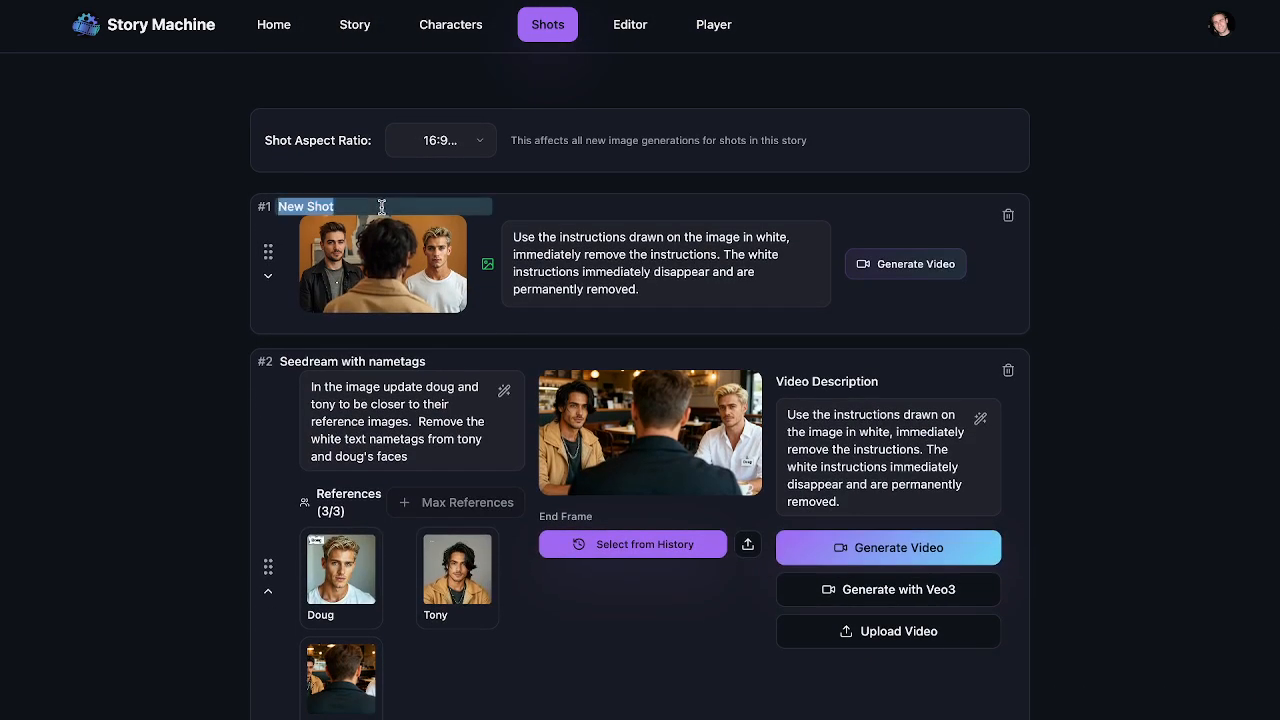
{"action": "type", "text": "Sea"}
{"action": "key", "text": "BackSpace"}
{"action": "type", "text": "edream"}
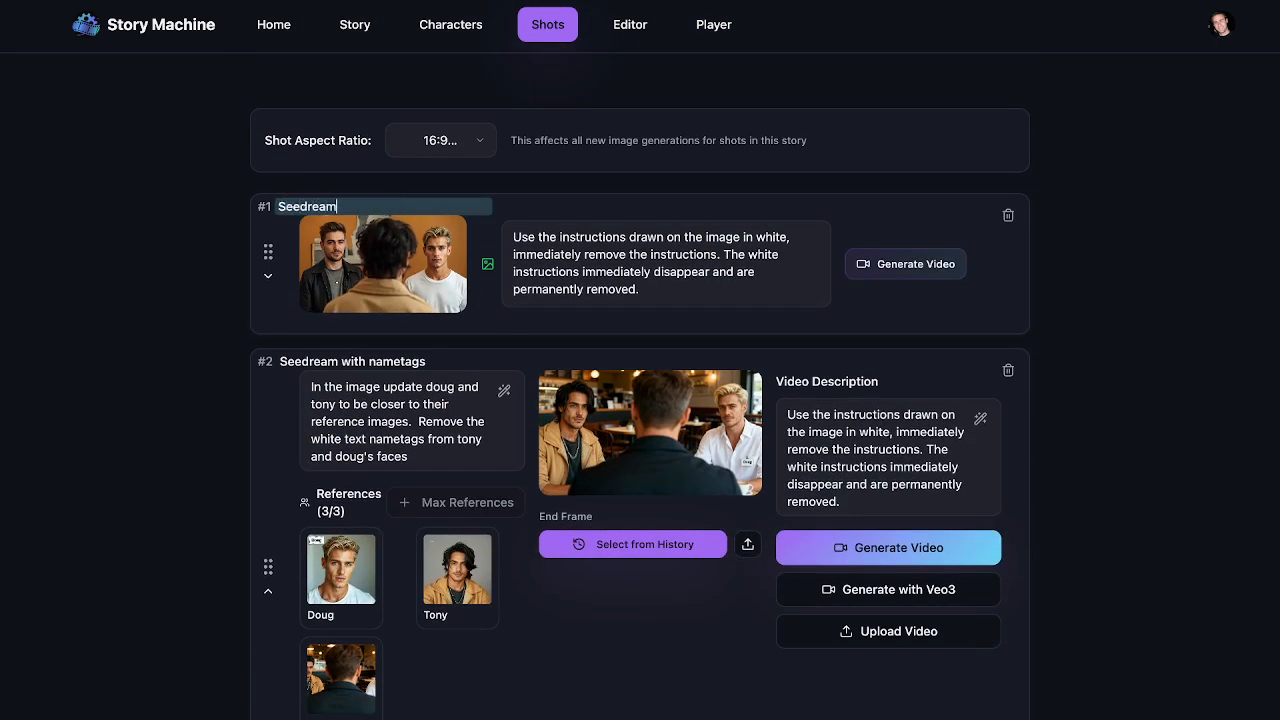
{"action": "type", "text": ", no nametags"}
{"action": "left_click", "coordinate": [195, 229]}
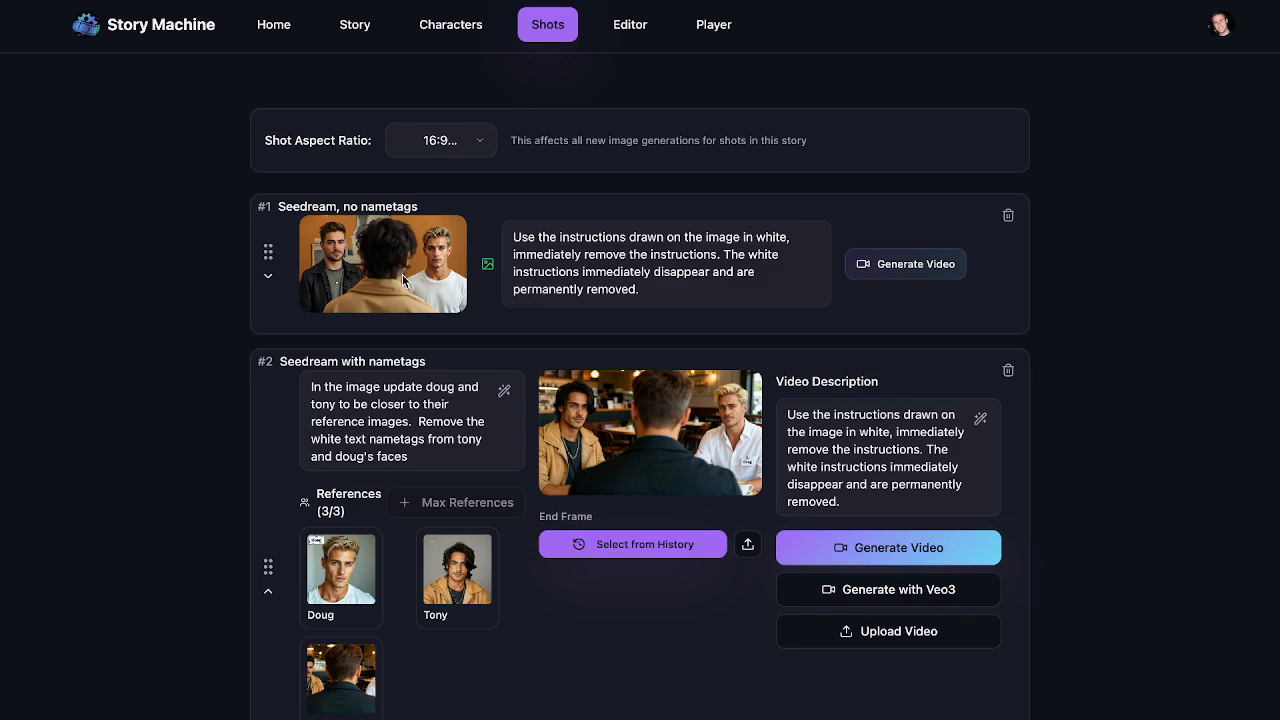
{"action": "scroll", "coordinate": [403, 279], "scroll_direction": "down", "scroll_amount": 6}
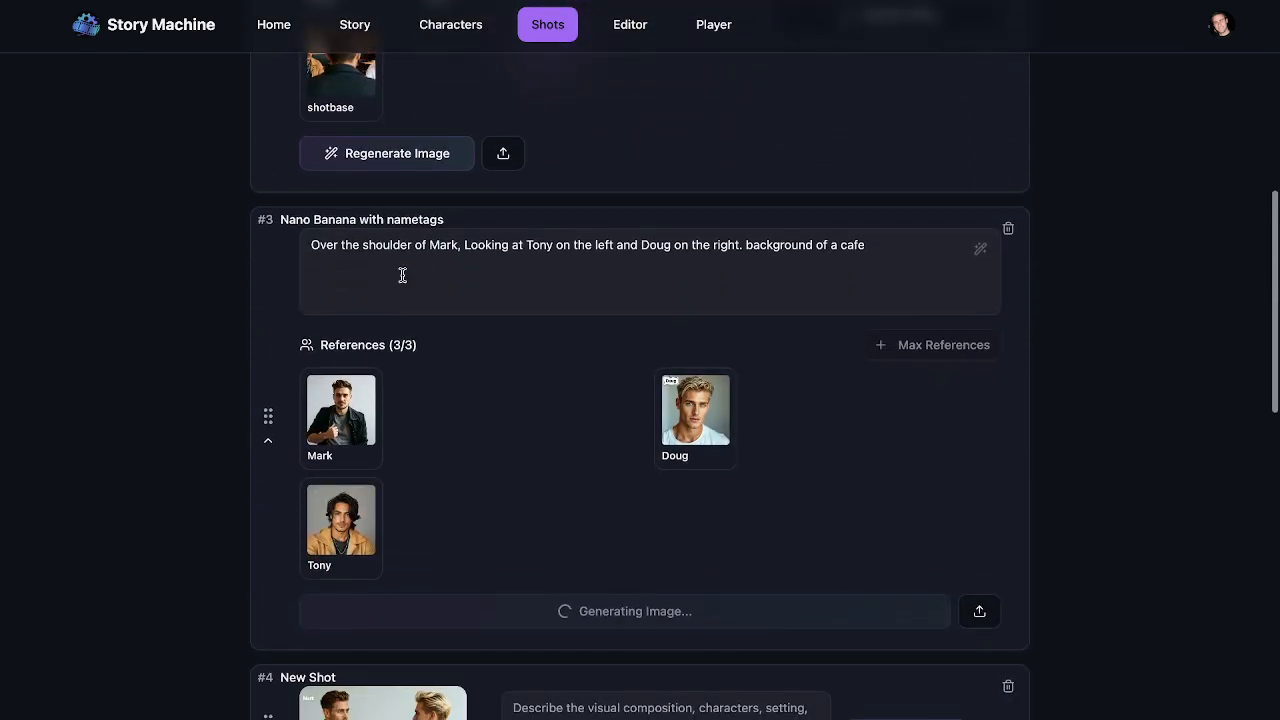
{"action": "scroll", "coordinate": [403, 275], "scroll_direction": "up", "scroll_amount": 6}
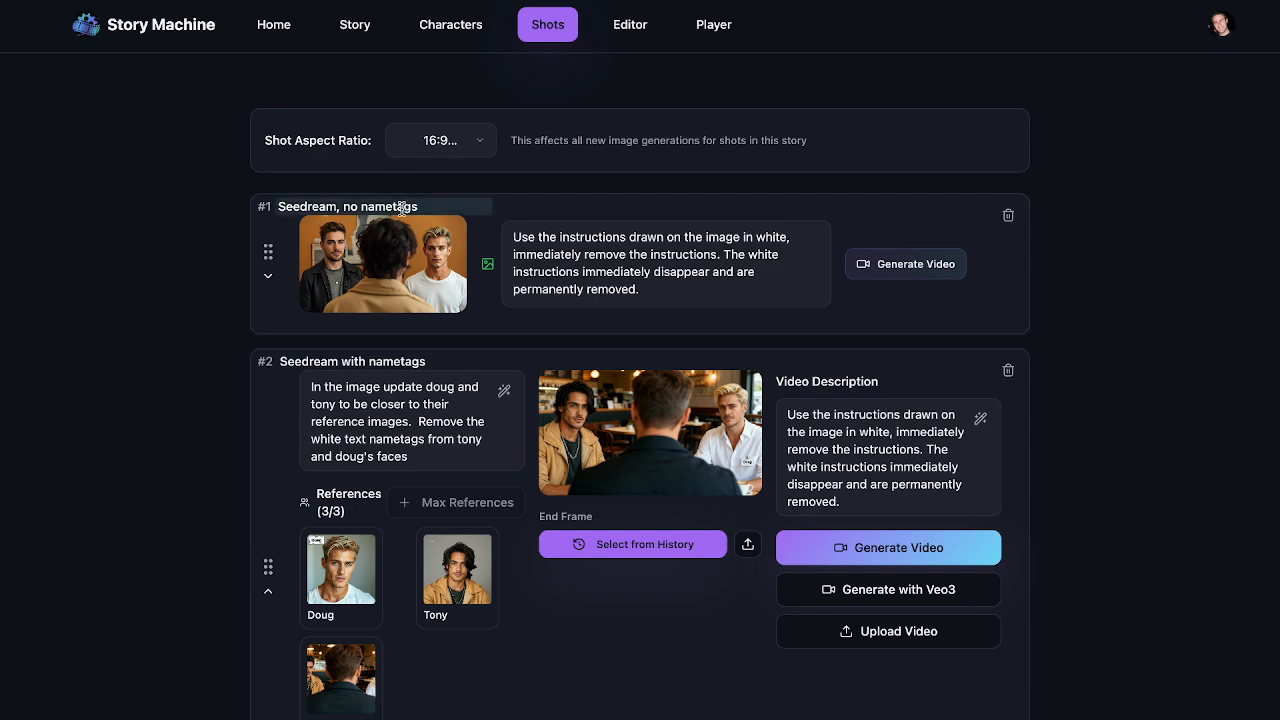
{"action": "scroll", "coordinate": [429, 303], "scroll_direction": "down", "scroll_amount": 5}
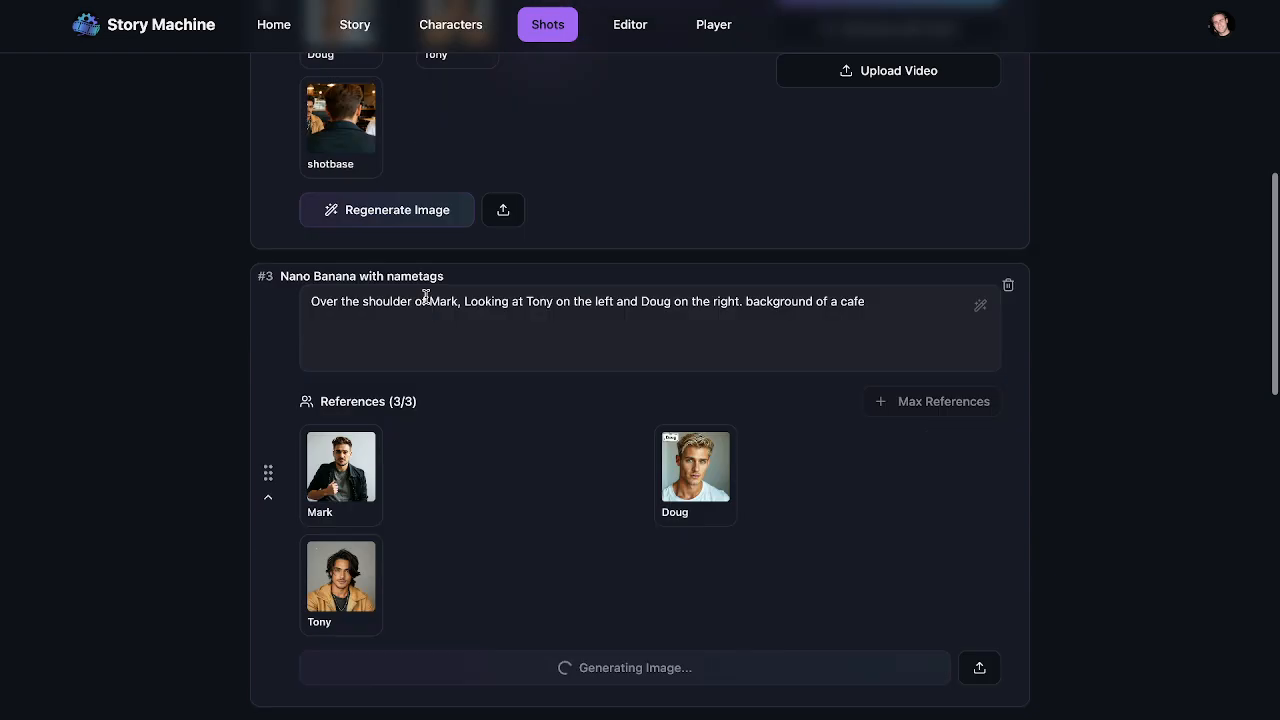
{"action": "scroll", "coordinate": [429, 303], "scroll_direction": "up", "scroll_amount": 3}
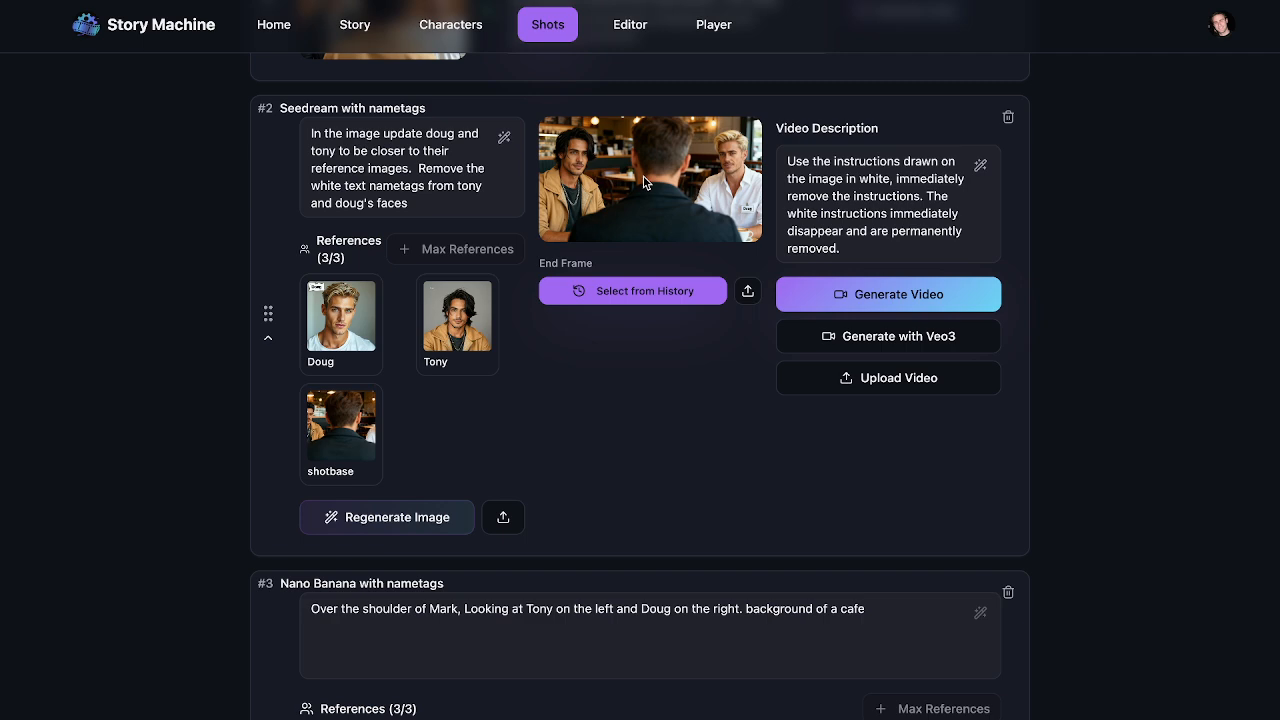
{"action": "scroll", "coordinate": [641, 183], "scroll_direction": "down", "scroll_amount": 5}
{"action": "scroll", "coordinate": [641, 183], "scroll_direction": "up", "scroll_amount": 2}
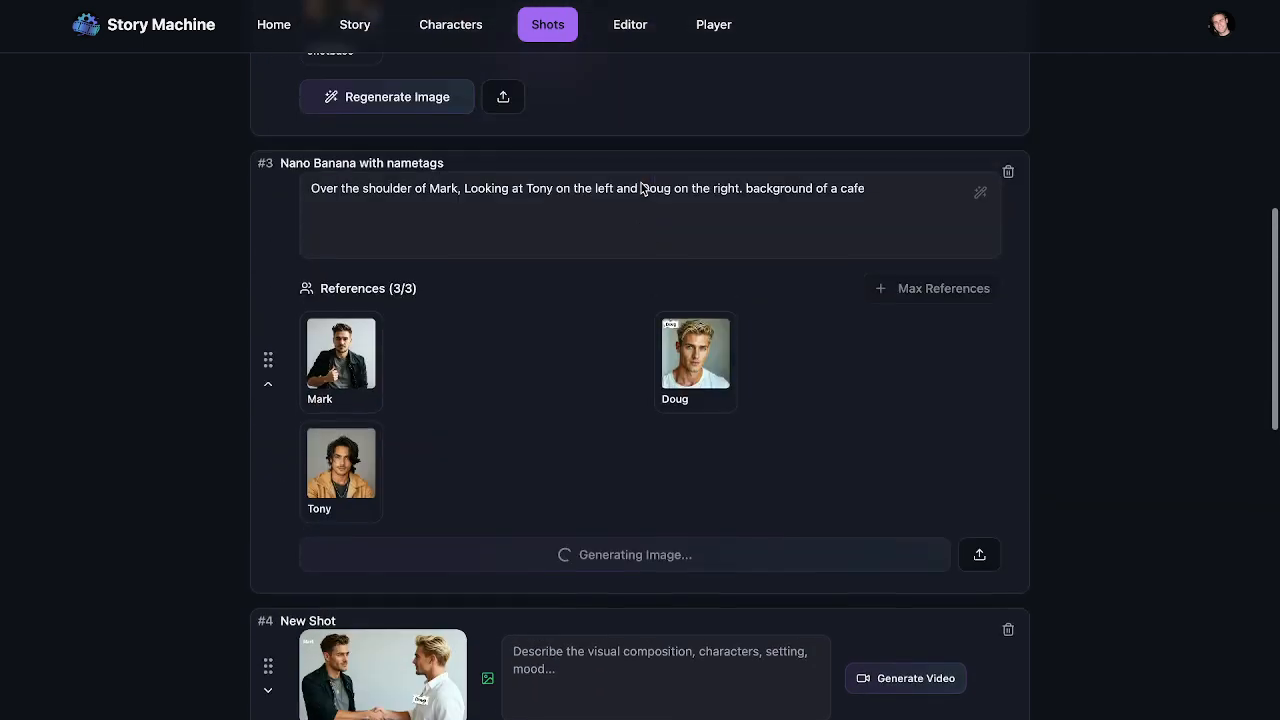
View shot #5's handshake image enlarged, examine the clasped hands, and close it.
{"action": "scroll", "coordinate": [578, 303], "scroll_direction": "down", "scroll_amount": 6}
{"action": "scroll", "coordinate": [578, 303], "scroll_direction": "up", "scroll_amount": 2}
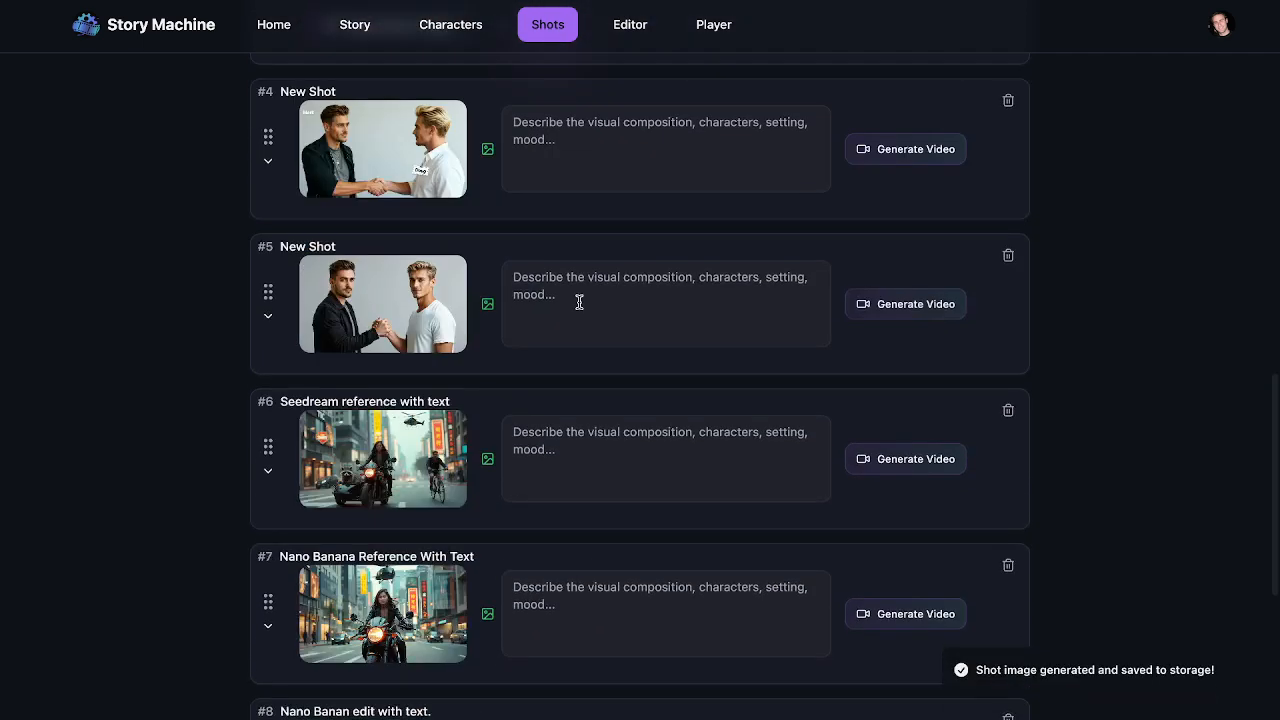
{"action": "left_click", "coordinate": [403, 315]}
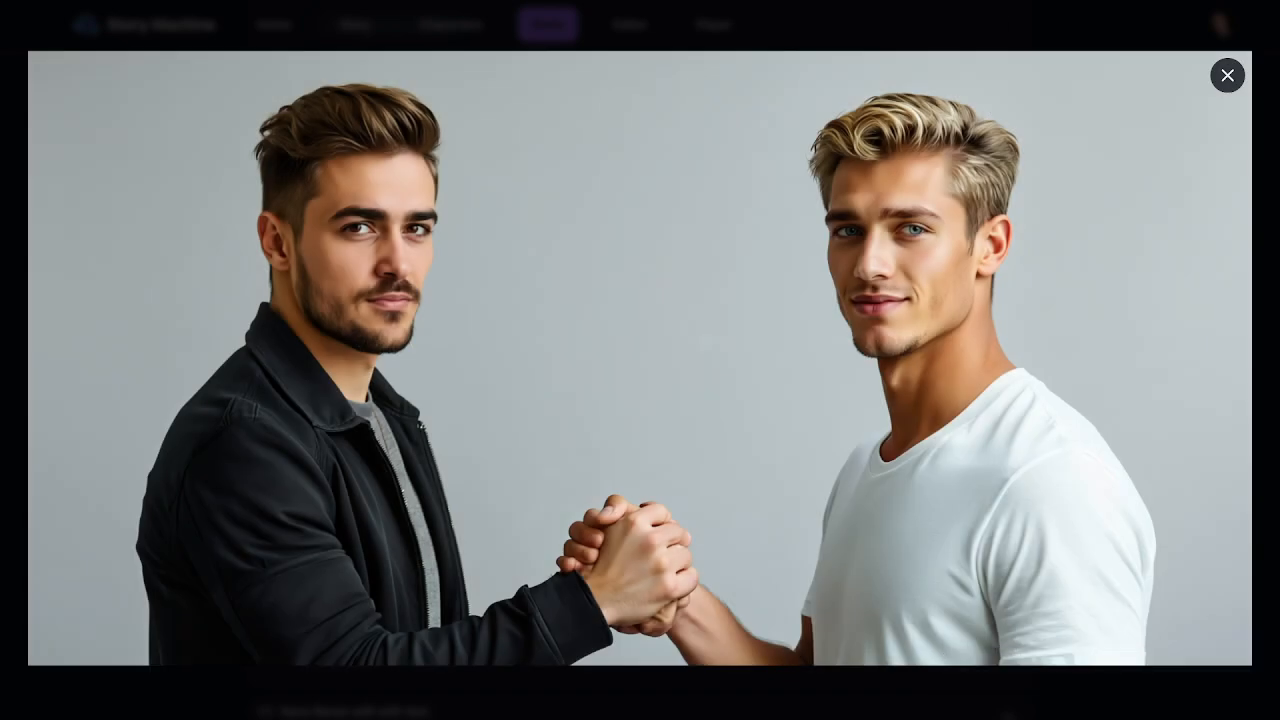
{"action": "mouse_move", "coordinate": [620, 524]}
{"action": "left_click", "coordinate": [1228, 76]}
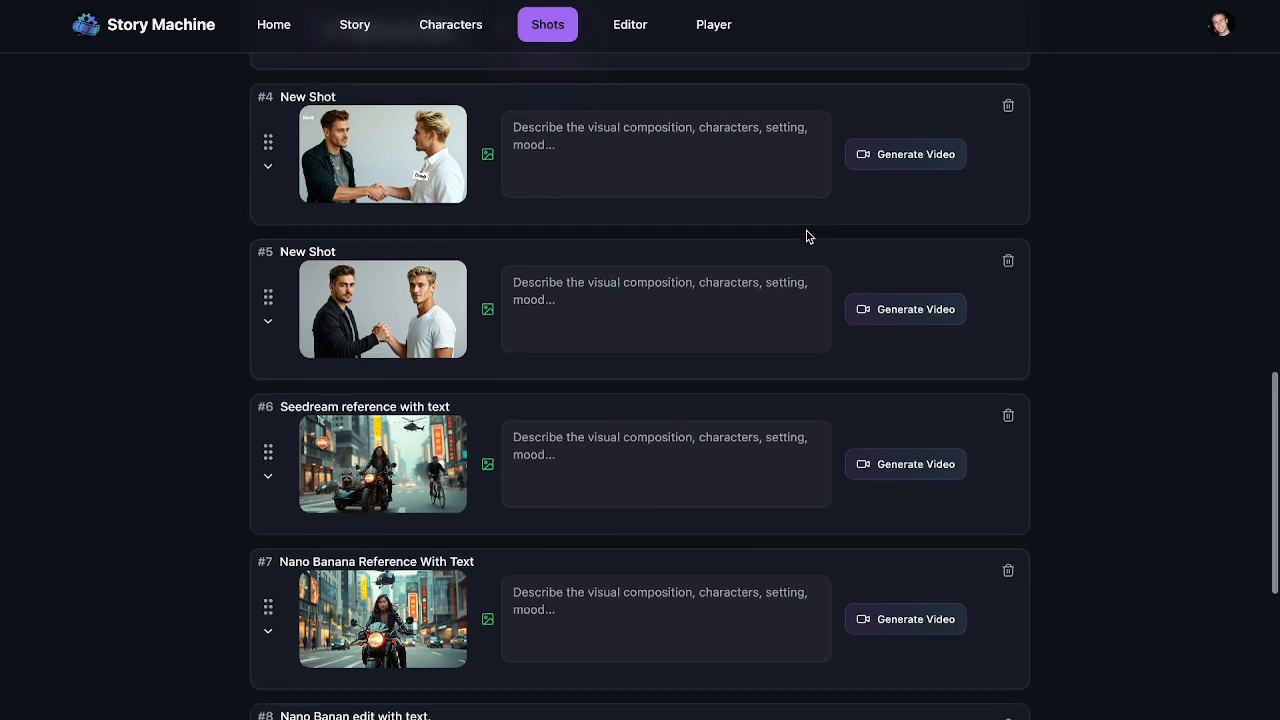
View shot #3's generated cafe image enlarged, examine its composition and characters, and close it.
{"action": "scroll", "coordinate": [808, 234], "scroll_direction": "up", "scroll_amount": 1}
{"action": "scroll", "coordinate": [806, 231], "scroll_direction": "up", "scroll_amount": 3}
{"action": "scroll", "coordinate": [806, 231], "scroll_direction": "up", "scroll_amount": 1}
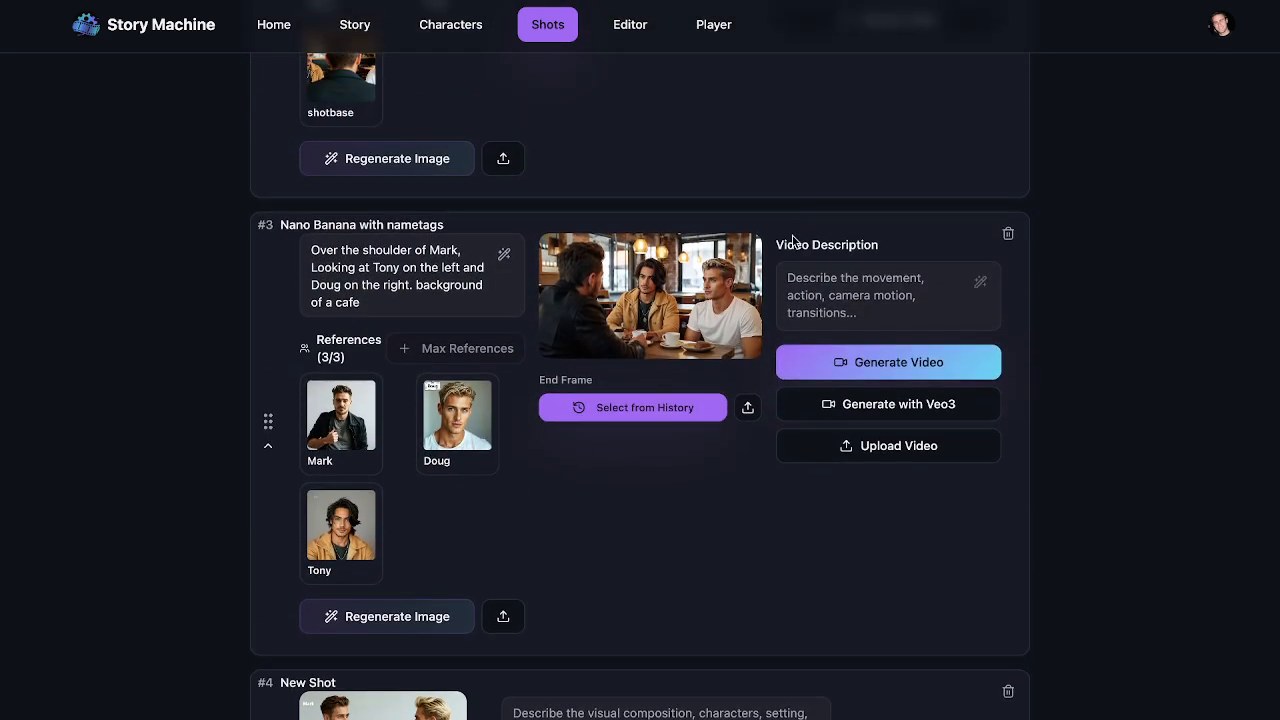
{"action": "left_click", "coordinate": [604, 333]}
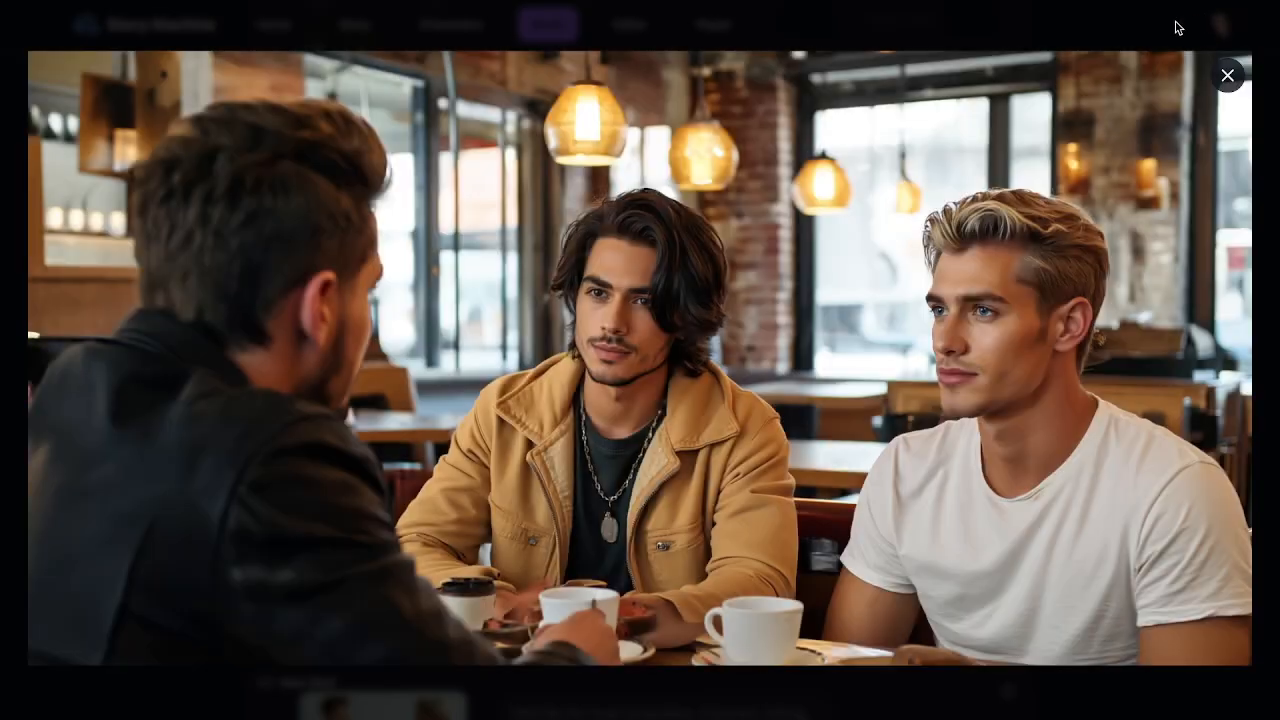
{"action": "left_click", "coordinate": [1174, 29]}
Compare shot #2's Seedream cafe image with shot #3's Nano Banana version by viewing each one enlarged.
{"action": "scroll", "coordinate": [727, 180], "scroll_direction": "up", "scroll_amount": 4}
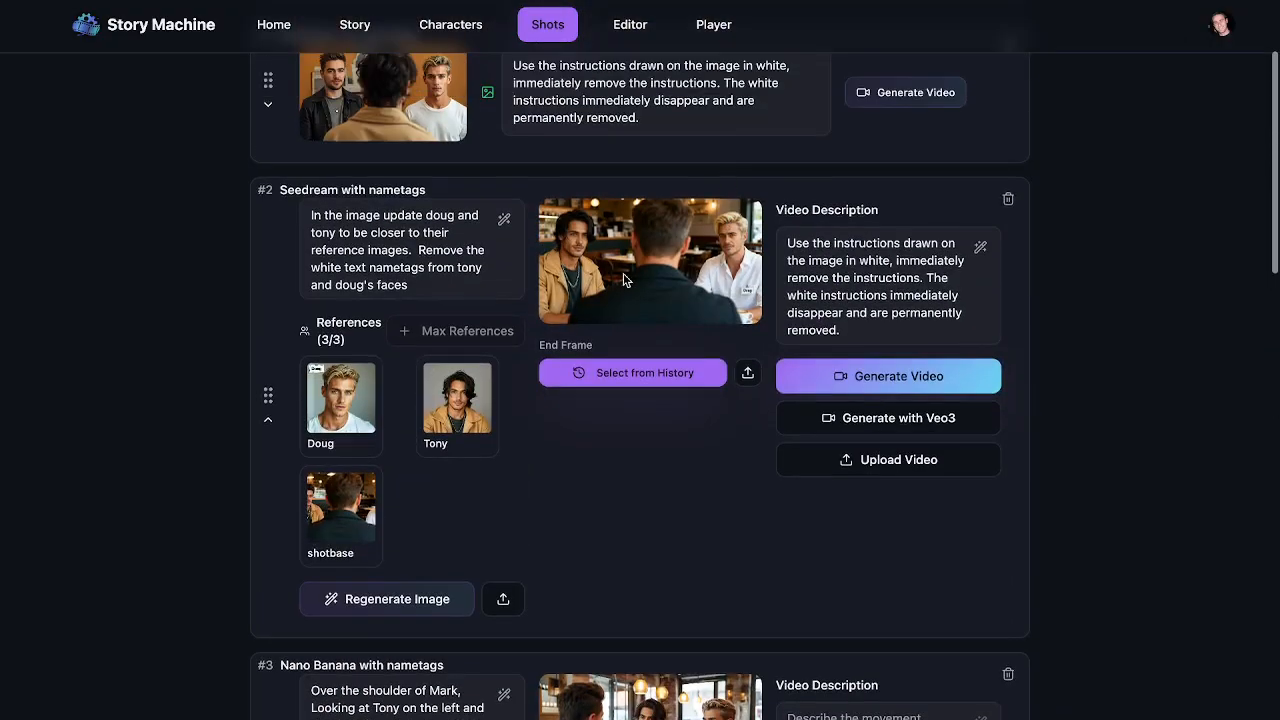
{"action": "left_click", "coordinate": [688, 229]}
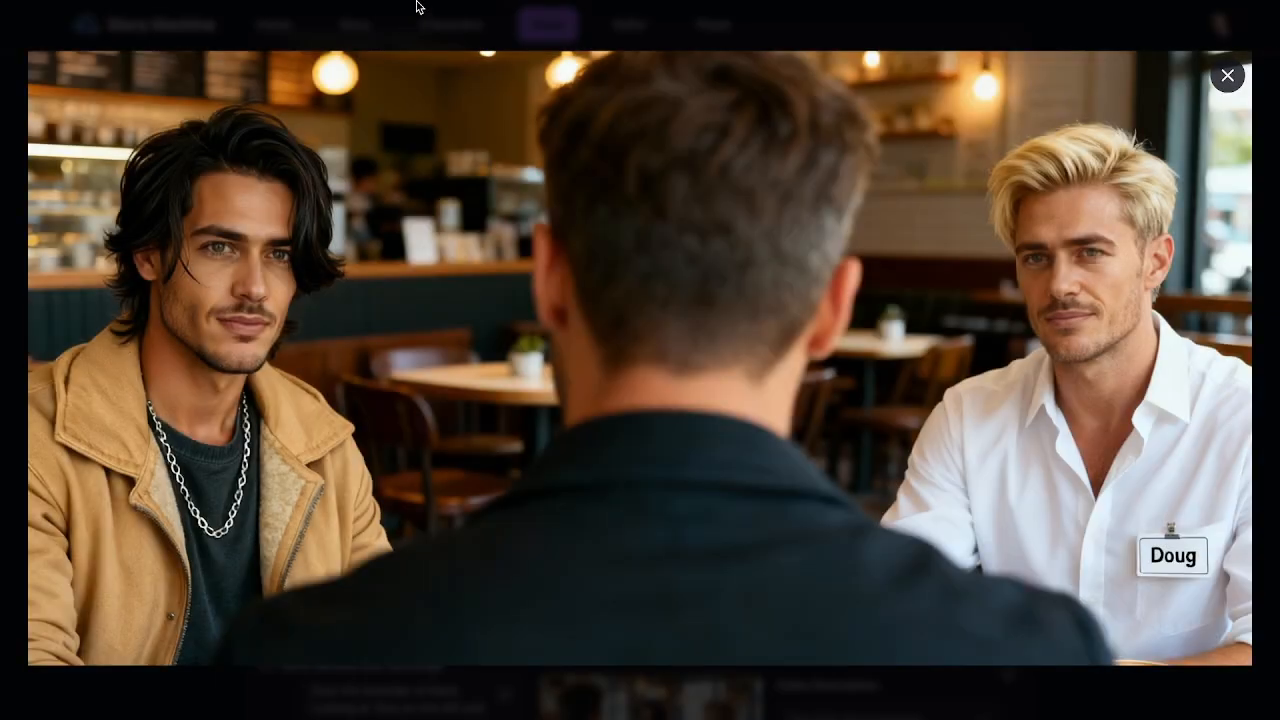
{"action": "mouse_move", "coordinate": [86, 220]}
{"action": "mouse_move", "coordinate": [49, 353]}
{"action": "left_click", "coordinate": [2, 151]}
{"action": "scroll", "coordinate": [364, 352], "scroll_direction": "down", "scroll_amount": 5}
{"action": "left_click", "coordinate": [673, 293]}
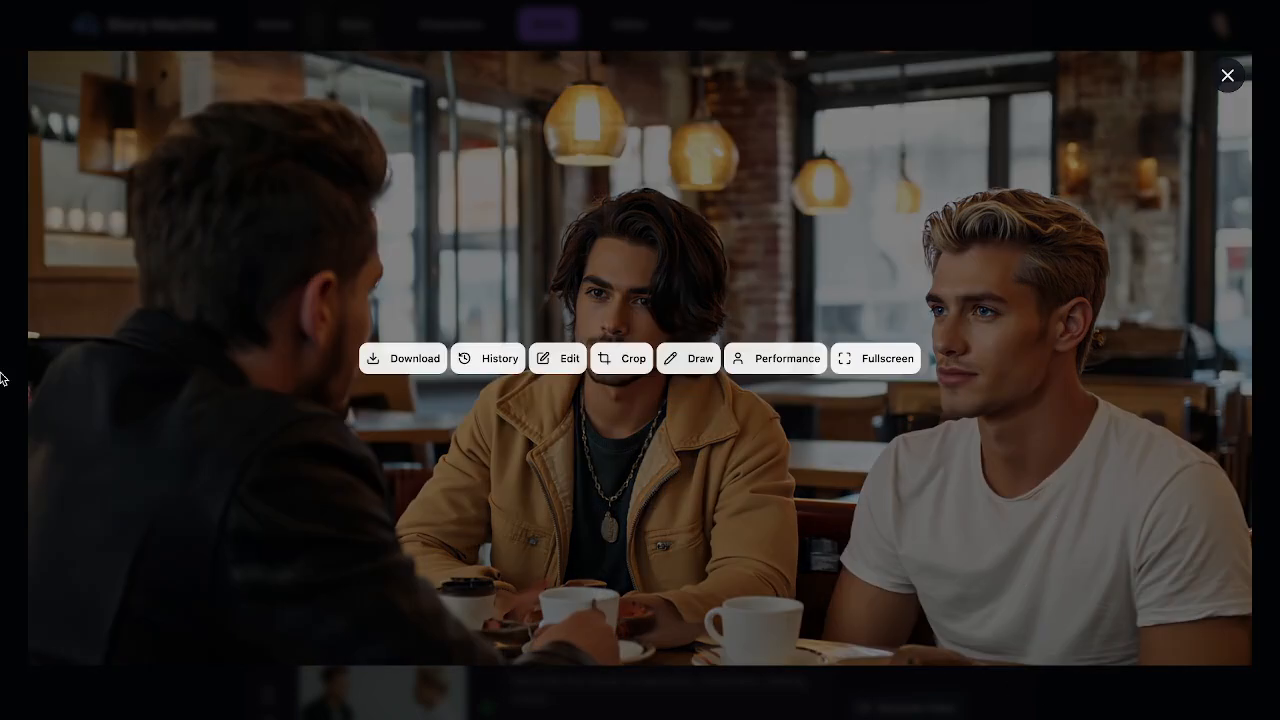
{"action": "left_click", "coordinate": [3, 369]}
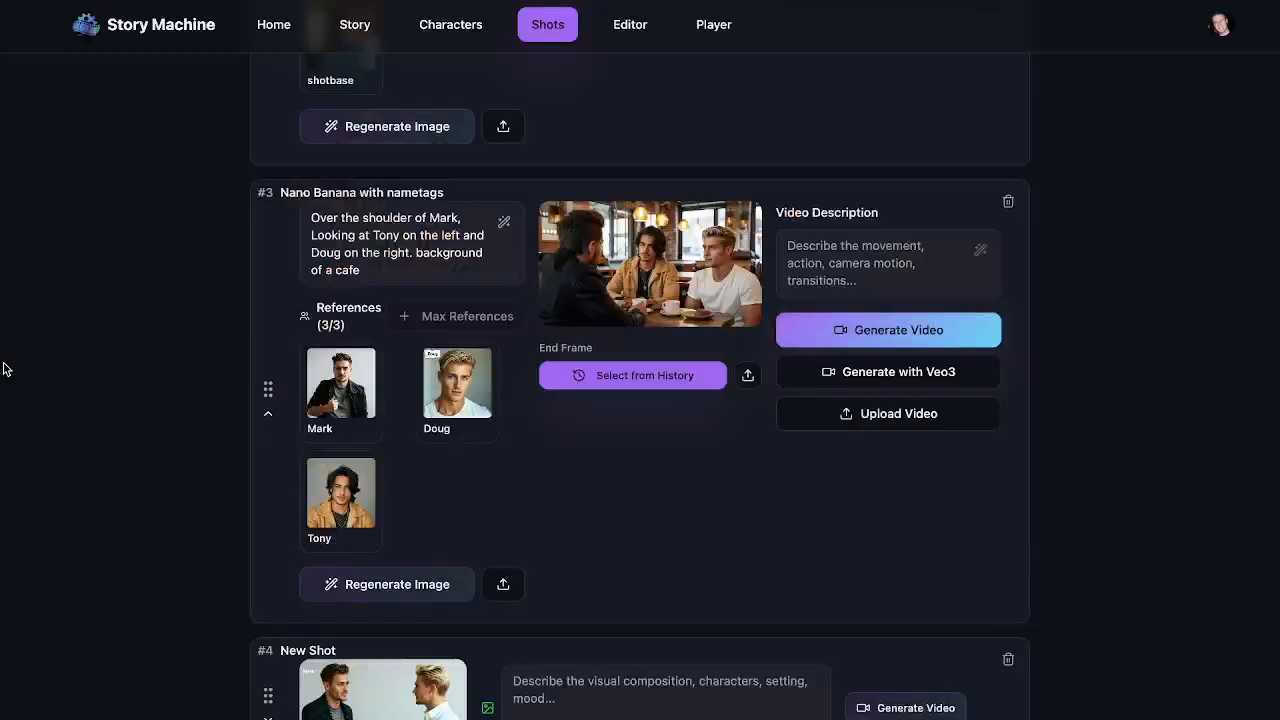
Compare the handshake images of shots #4 and #5 by alternately viewing each one enlarged.
{"action": "scroll", "coordinate": [10, 367], "scroll_direction": "down", "scroll_amount": 3}
{"action": "left_click", "coordinate": [374, 571]}
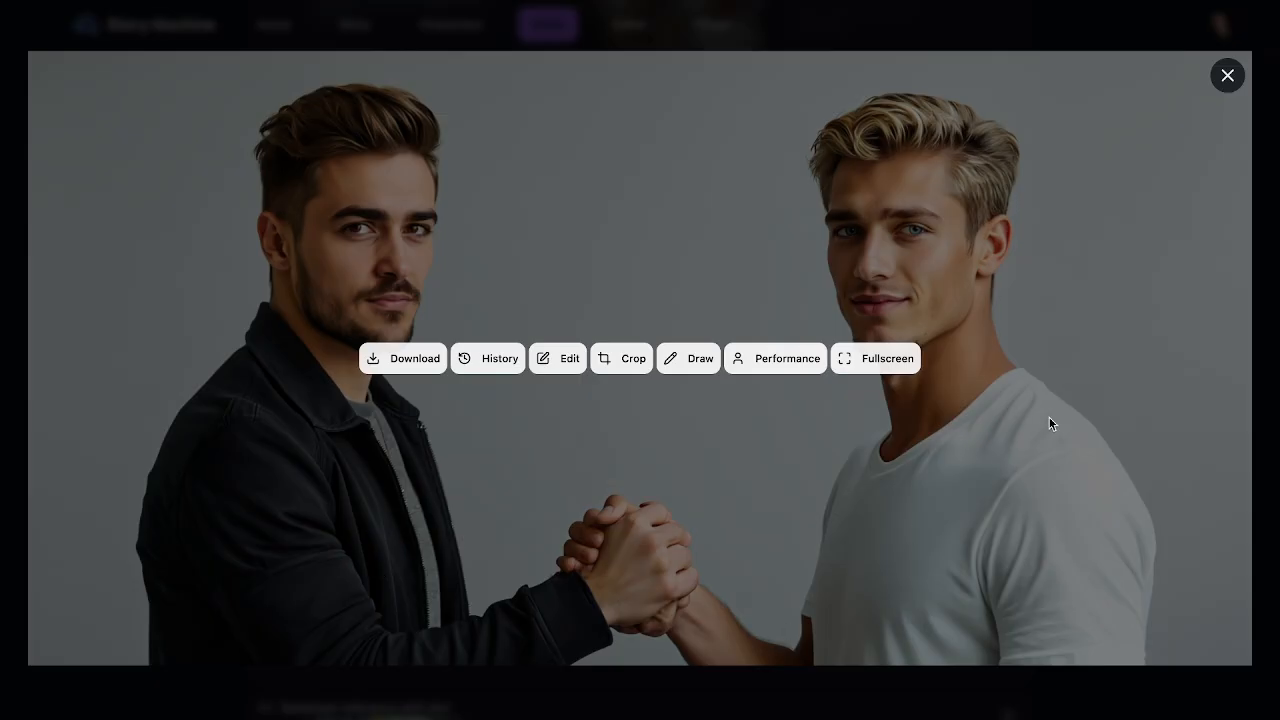
{"action": "left_click", "coordinate": [3, 292]}
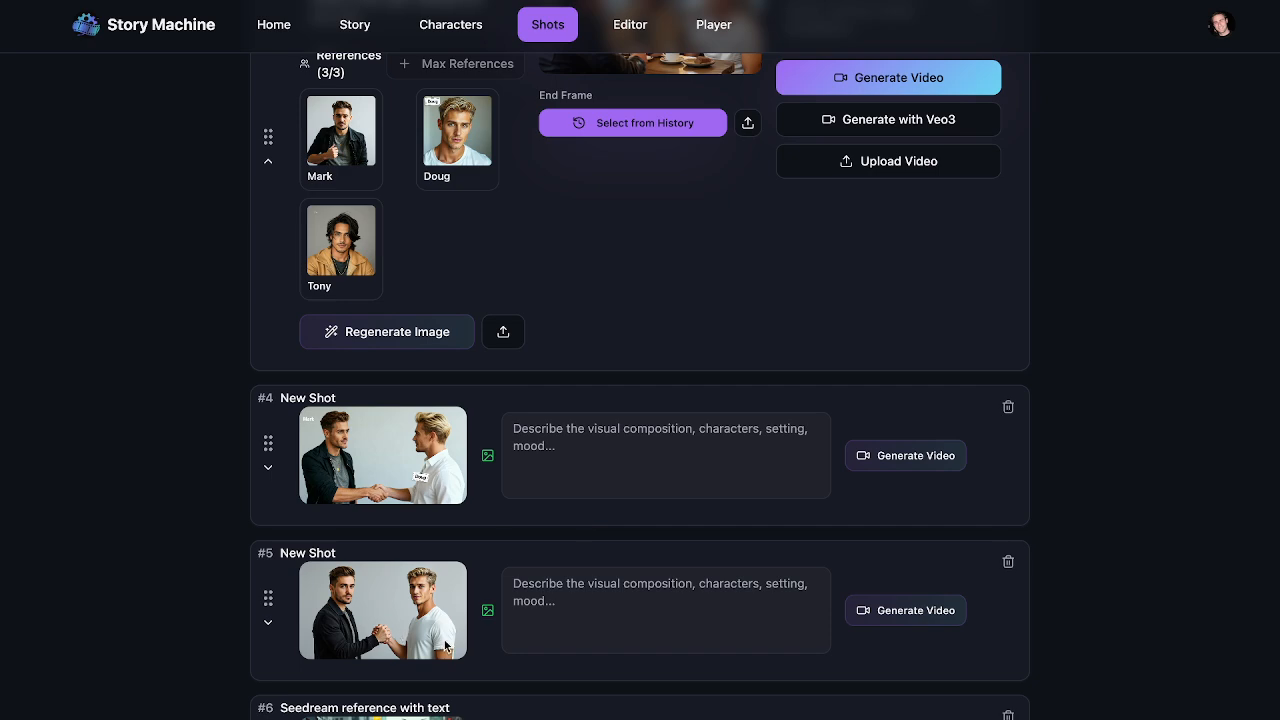
{"action": "left_click", "coordinate": [421, 498]}
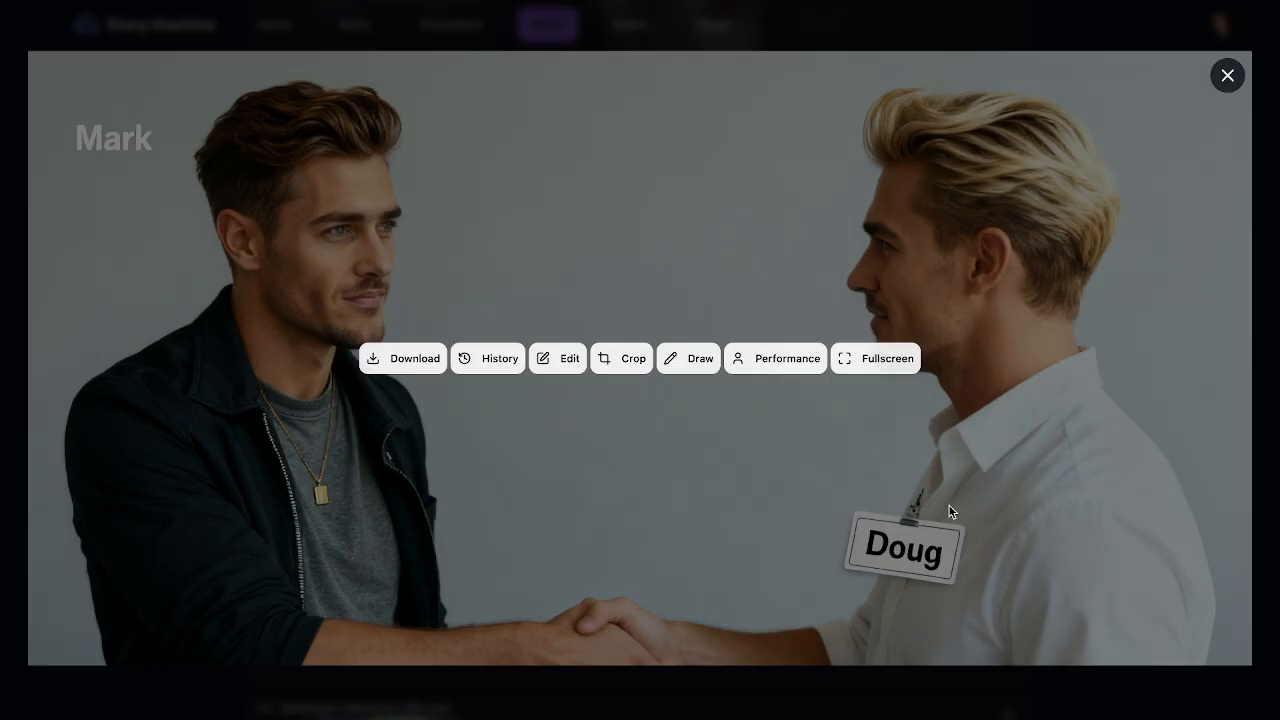
{"action": "left_click", "coordinate": [4, 526]}
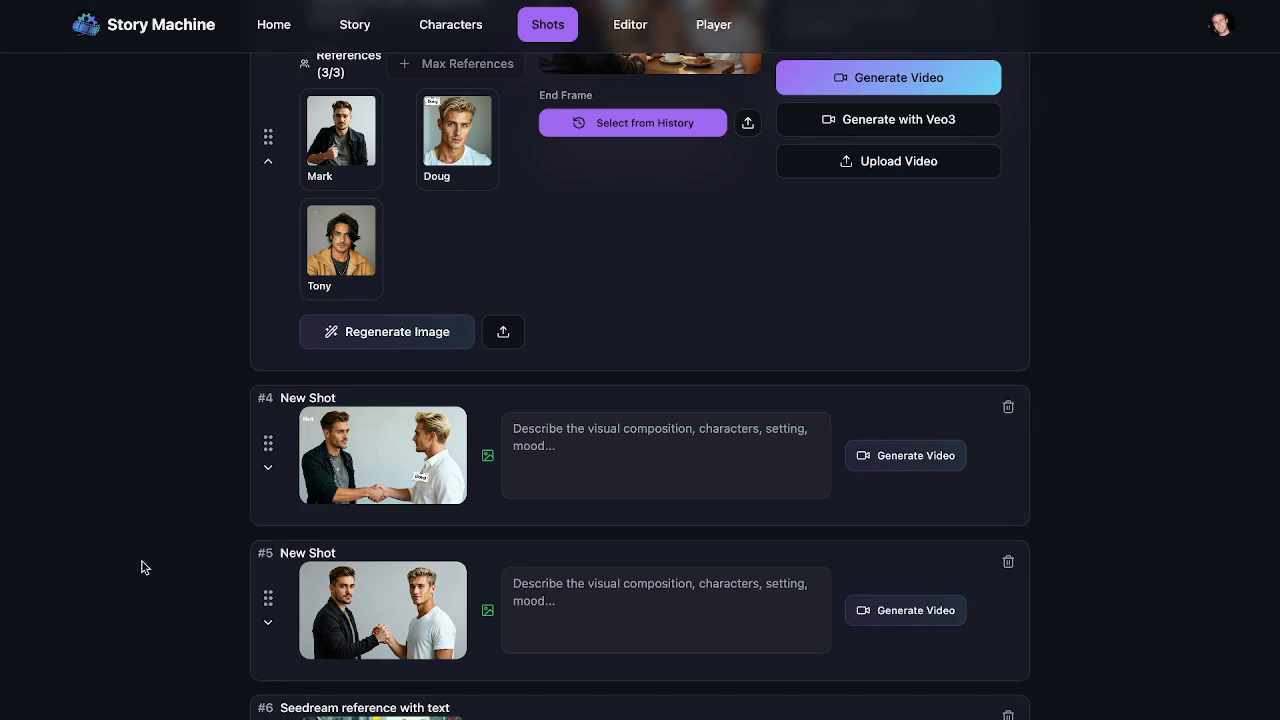
{"action": "left_click", "coordinate": [339, 616]}
{"action": "left_click", "coordinate": [3, 505]}
{"action": "left_click", "coordinate": [322, 458]}
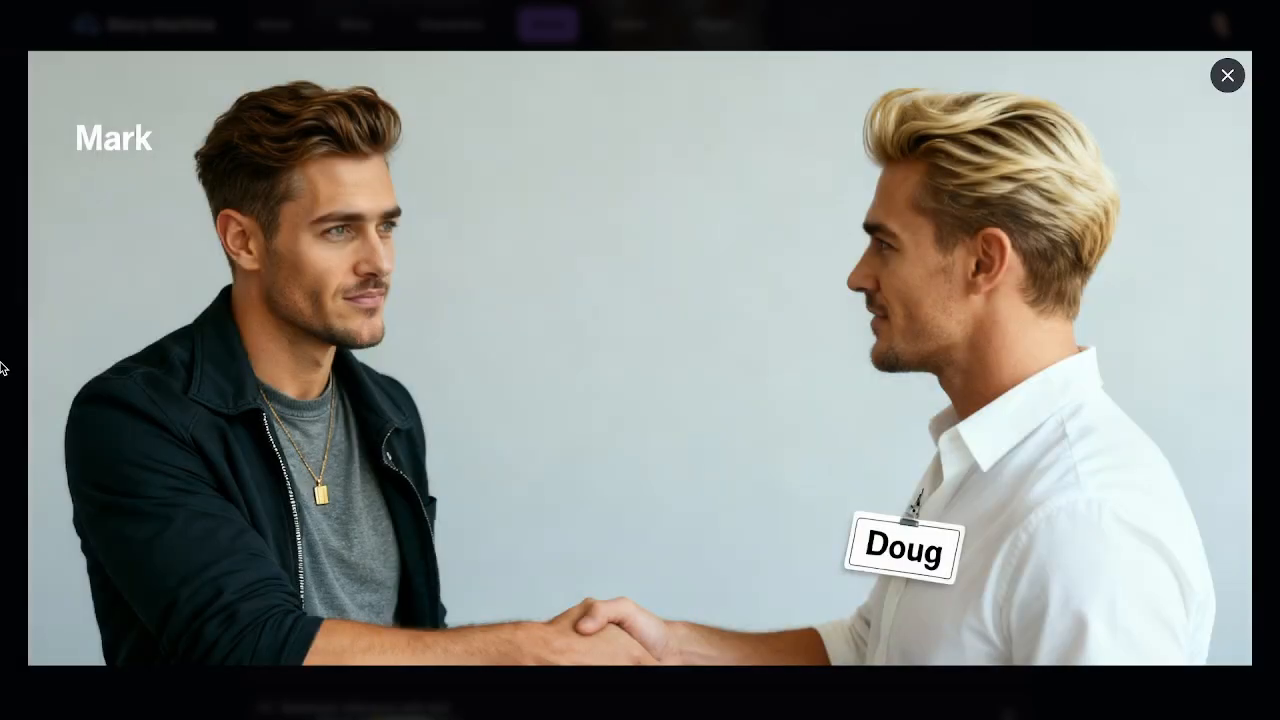
{"action": "left_click", "coordinate": [5, 366]}
View shot #3's Nano Banana cafe image and shot #2's Seedream cafe image enlarged, and compare the characters.
{"action": "scroll", "coordinate": [40, 351], "scroll_direction": "up", "scroll_amount": 4}
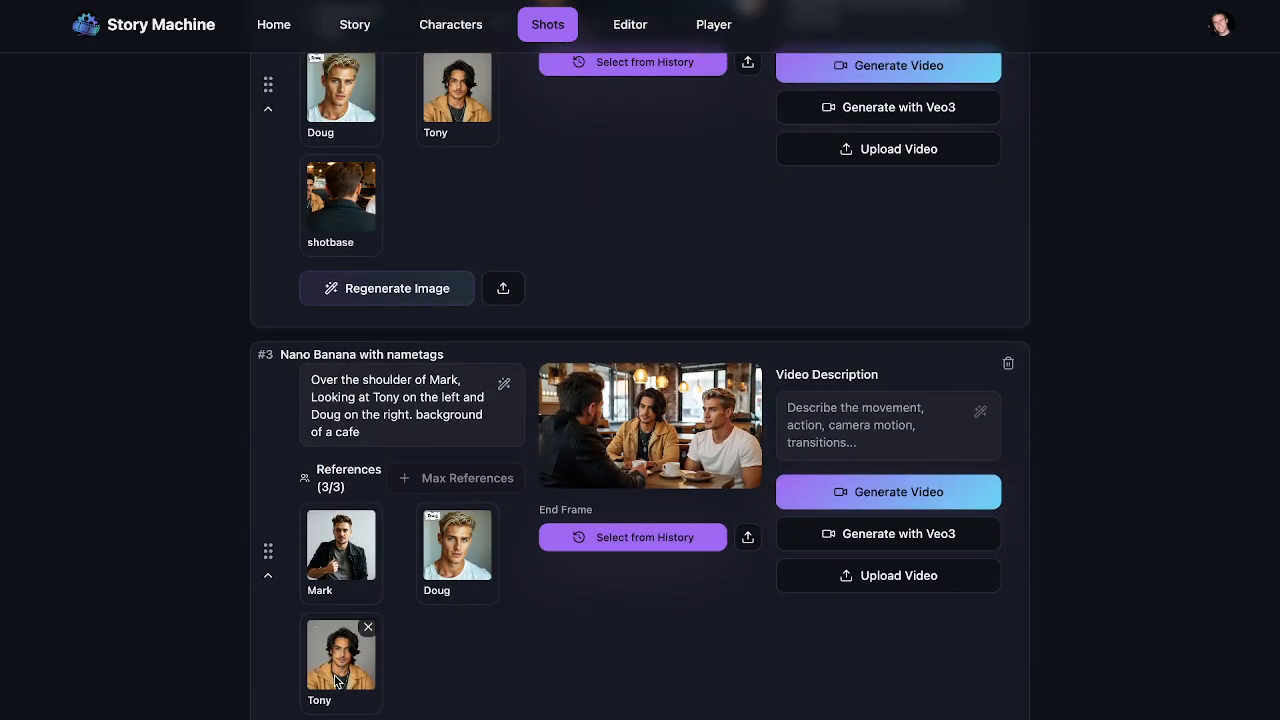
{"action": "left_click", "coordinate": [645, 462]}
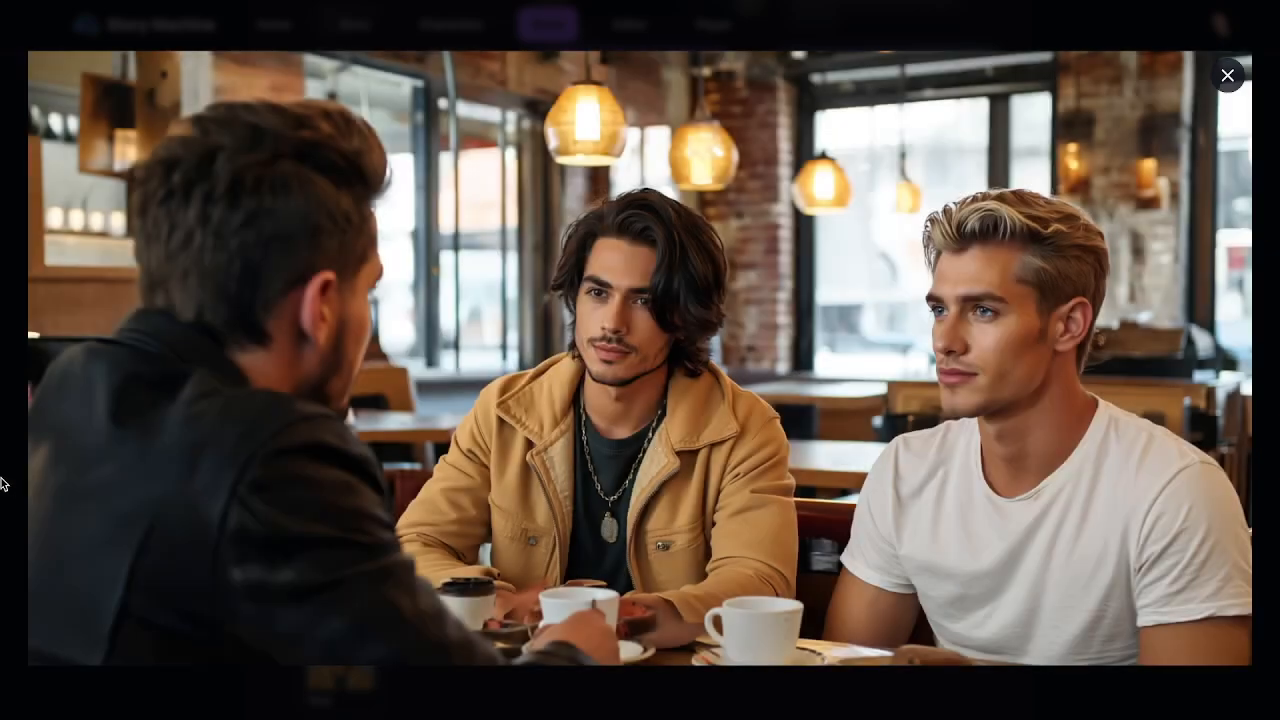
{"action": "left_click", "coordinate": [3, 482]}
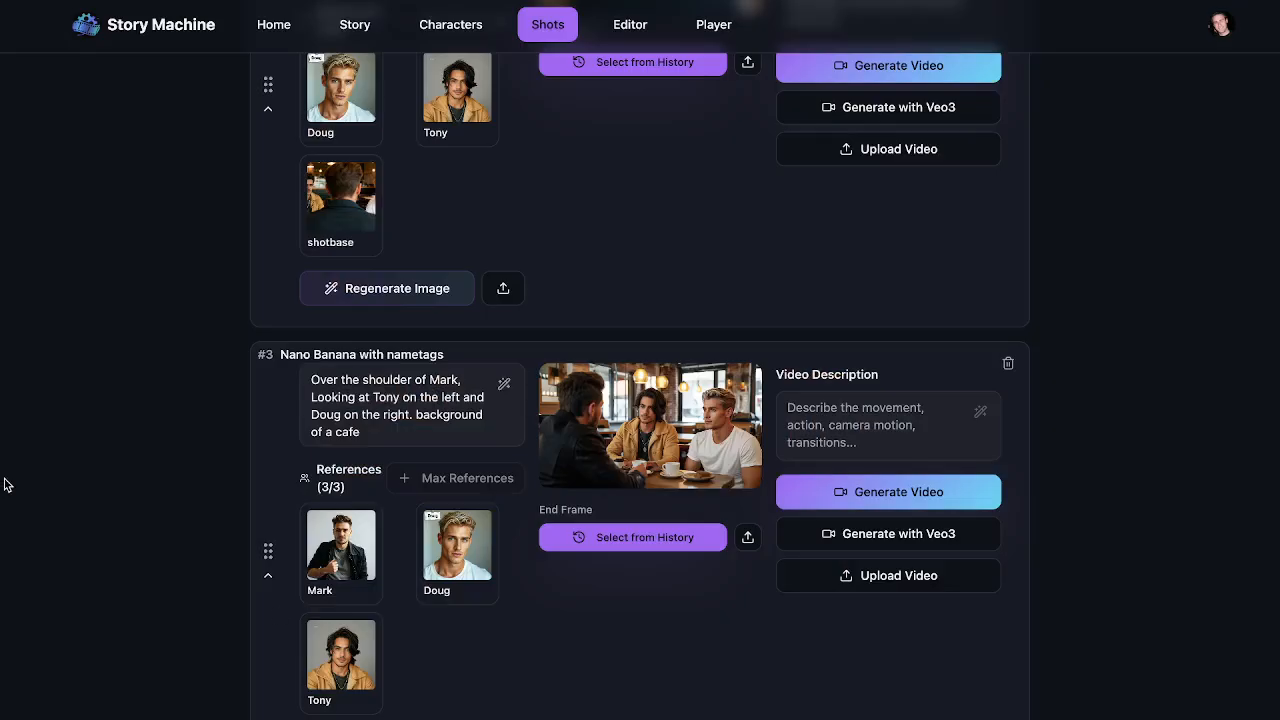
{"action": "scroll", "coordinate": [145, 519], "scroll_direction": "up", "scroll_amount": 3}
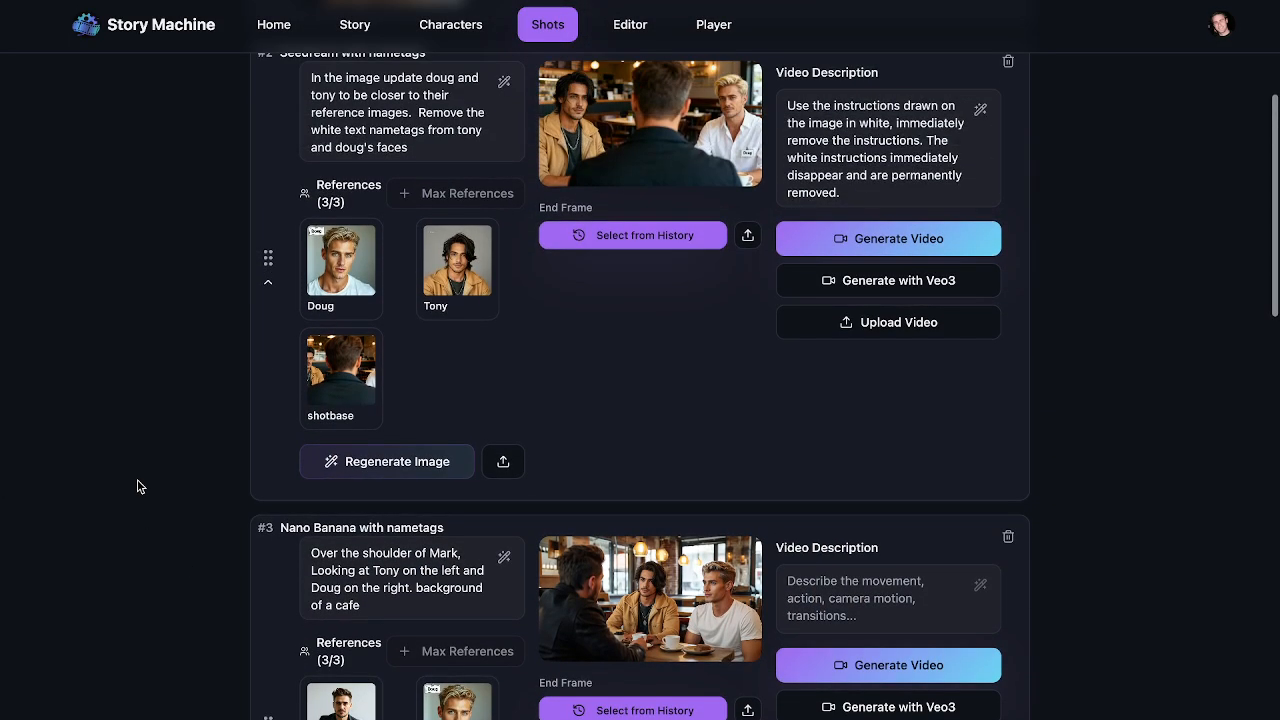
{"action": "left_click", "coordinate": [603, 150]}
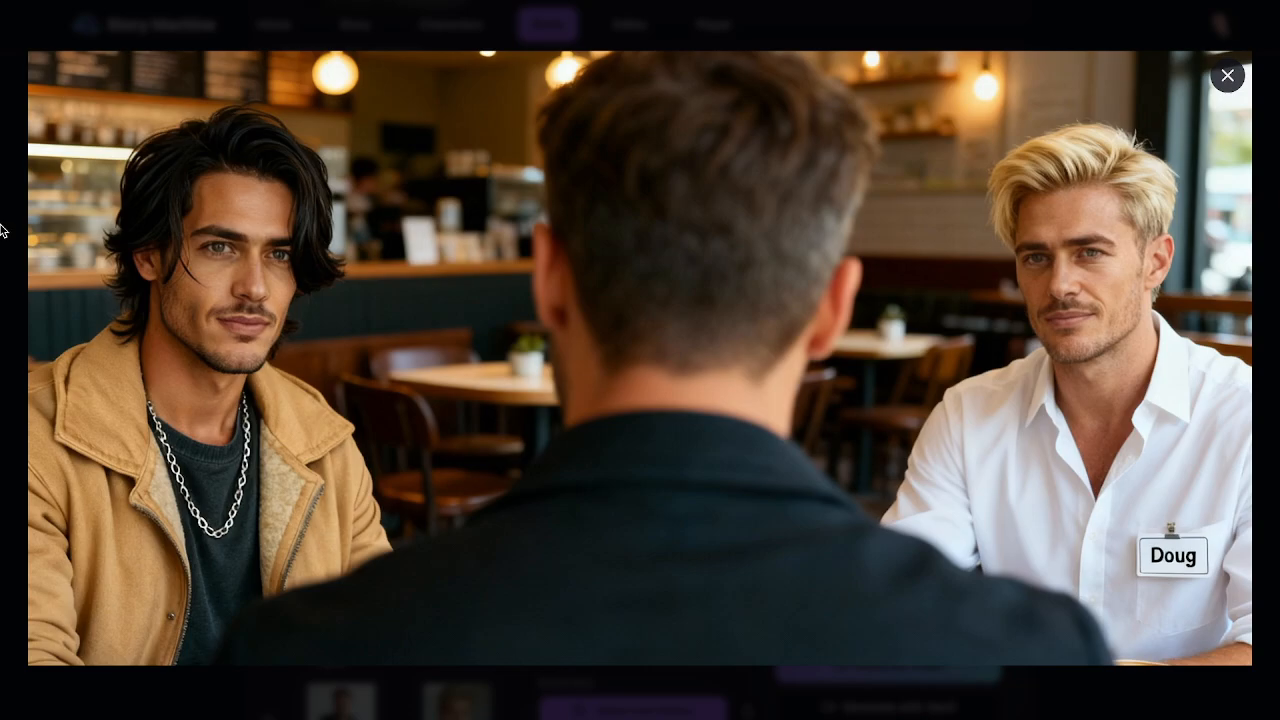
{"action": "left_click", "coordinate": [1, 231]}
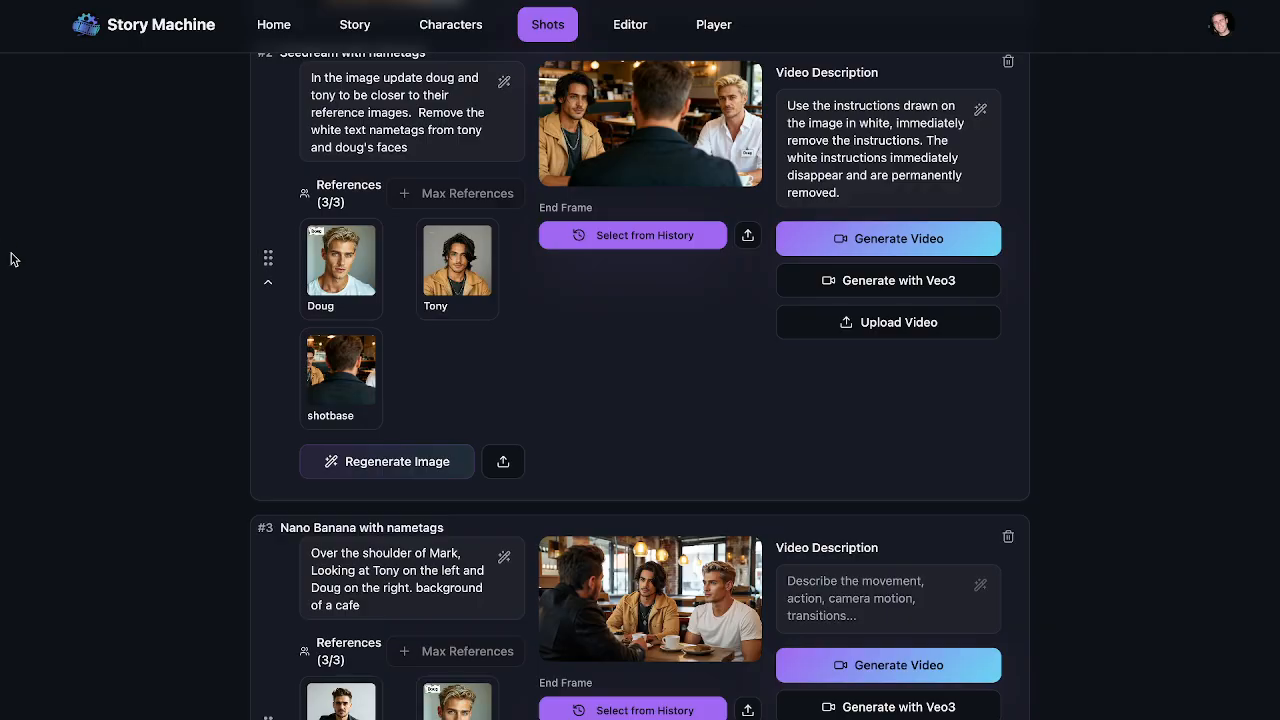
Open the story's characters and view Tony's reference portrait enlarged to compare it with the generated shots.
{"action": "scroll", "coordinate": [40, 250], "scroll_direction": "up", "scroll_amount": 5}
{"action": "left_click", "coordinate": [452, 28]}
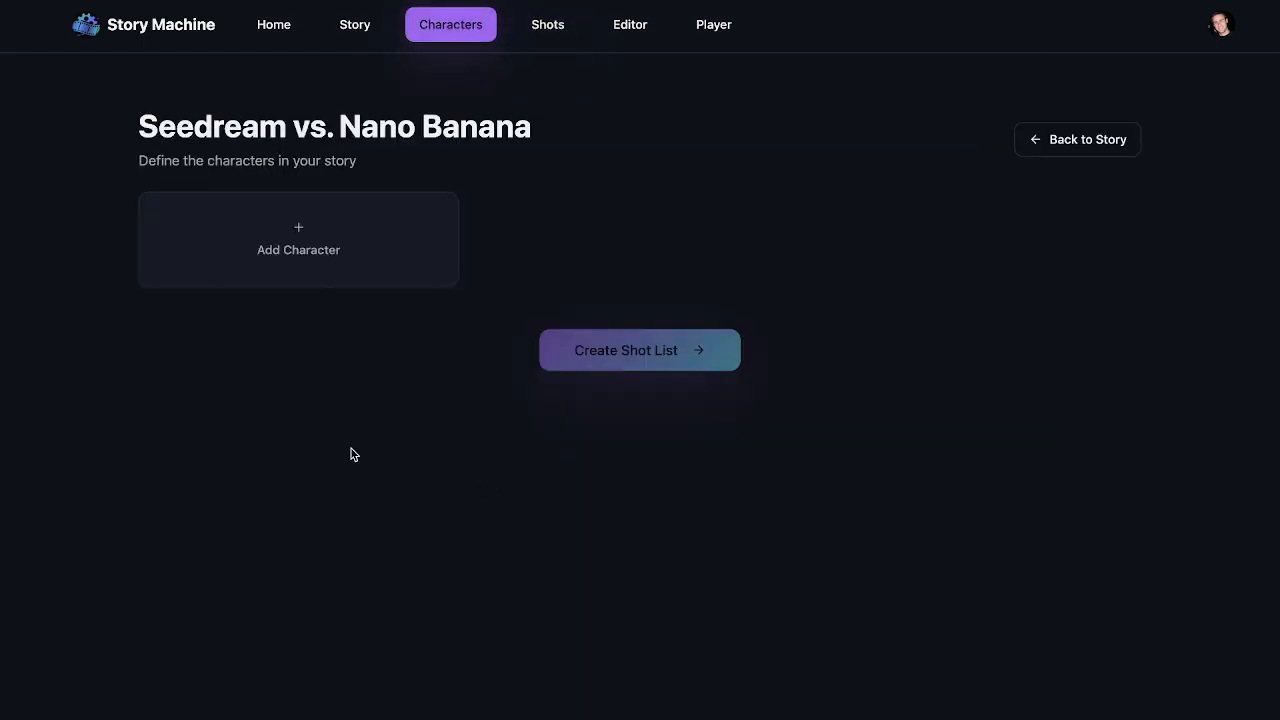
{"action": "scroll", "coordinate": [713, 230], "scroll_direction": "down", "scroll_amount": 2}
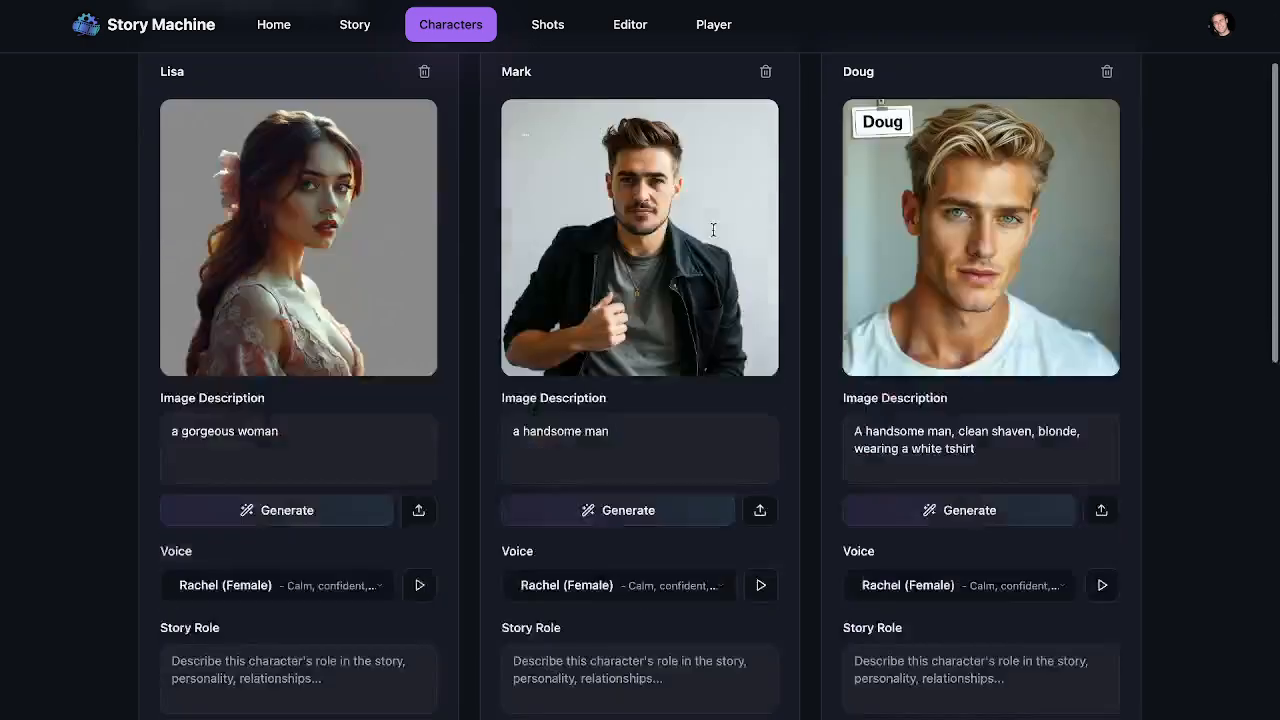
{"action": "scroll", "coordinate": [713, 230], "scroll_direction": "down", "scroll_amount": 6}
{"action": "left_click", "coordinate": [623, 543]}
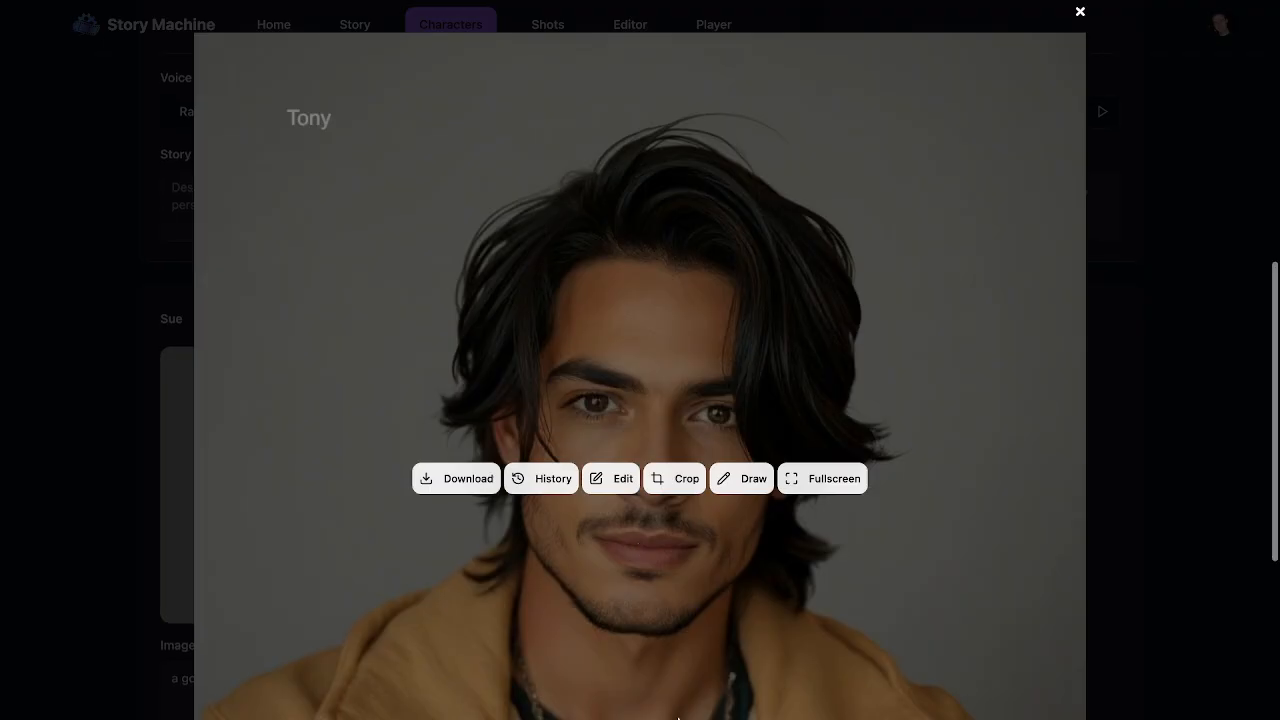
{"action": "scroll", "coordinate": [960, 275], "scroll_direction": "down", "scroll_amount": 4}
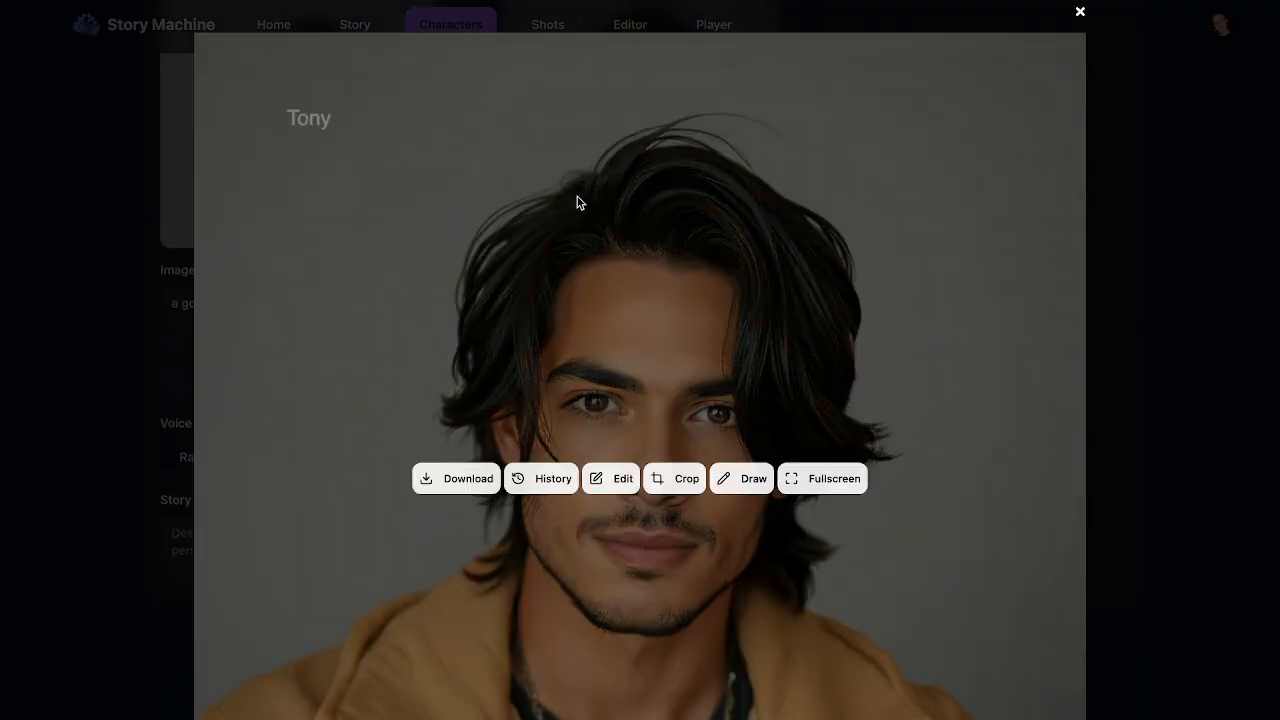
{"action": "left_click", "coordinate": [180, 277]}
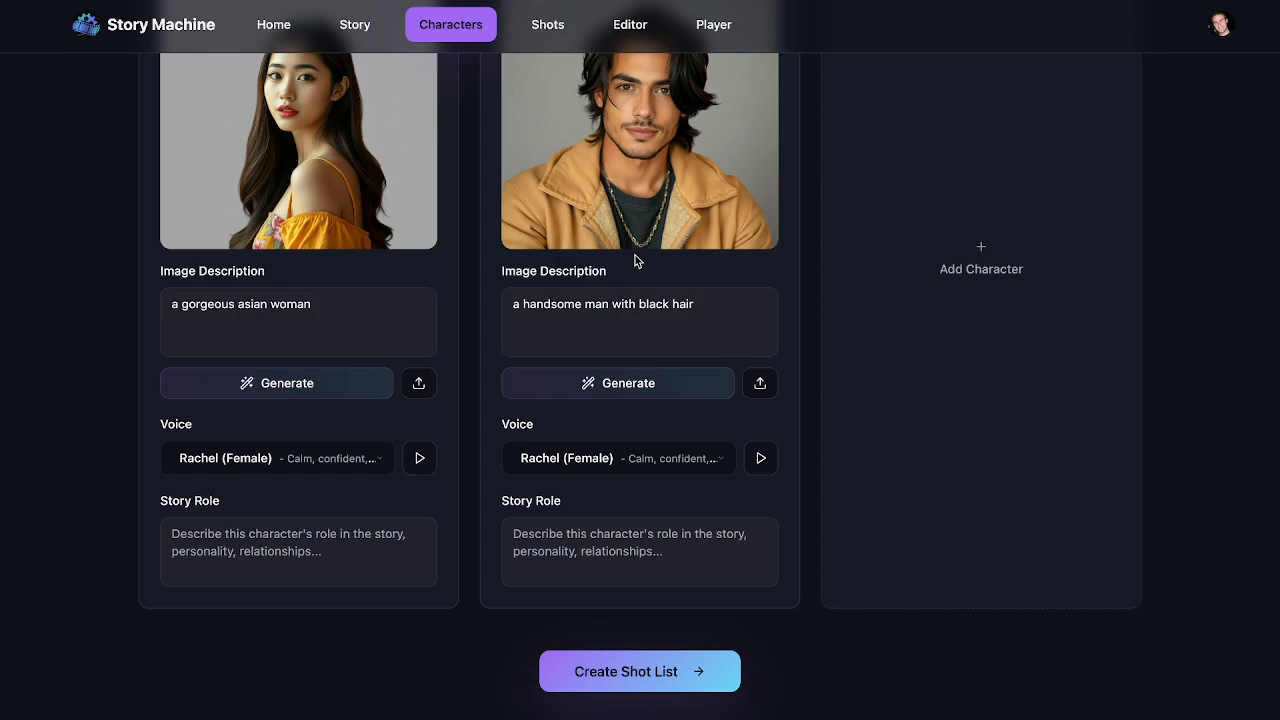
Return to the shots and examine shot #6's Seedream motorcycle image enlarged.
{"action": "left_click", "coordinate": [549, 25]}
{"action": "scroll", "coordinate": [98, 516], "scroll_direction": "down", "scroll_amount": 4}
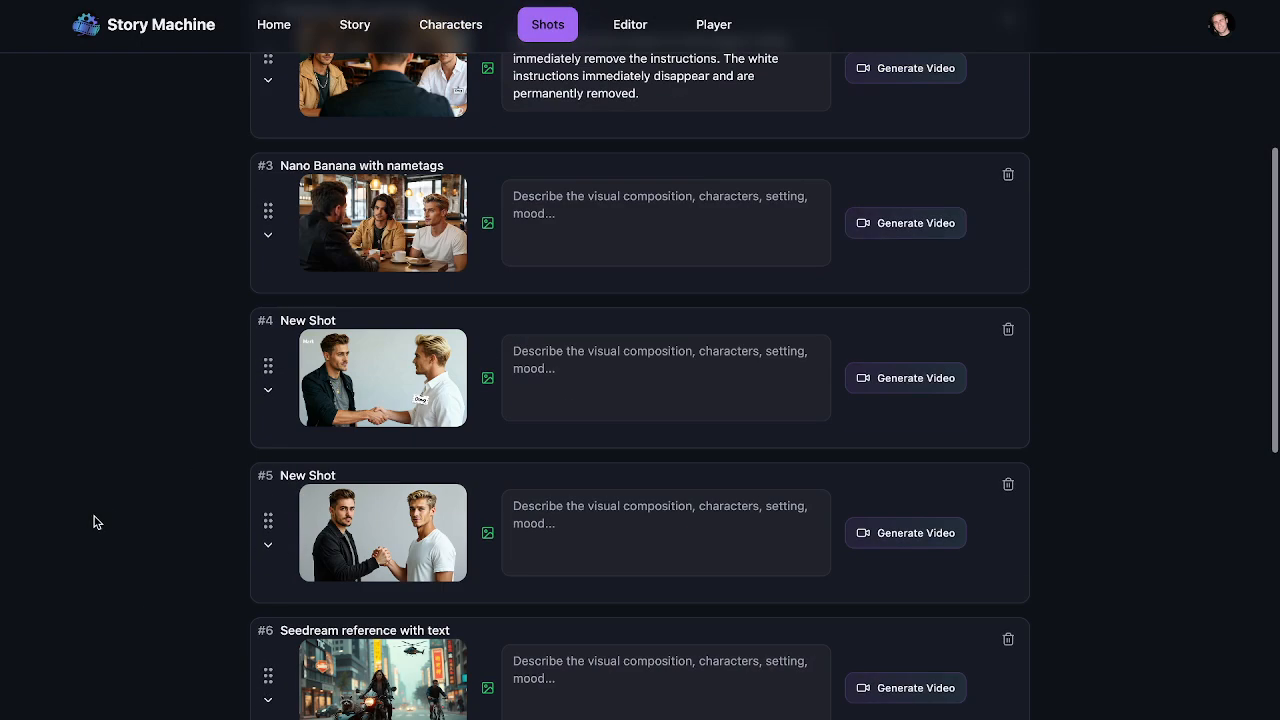
{"action": "scroll", "coordinate": [94, 518], "scroll_direction": "down", "scroll_amount": 7}
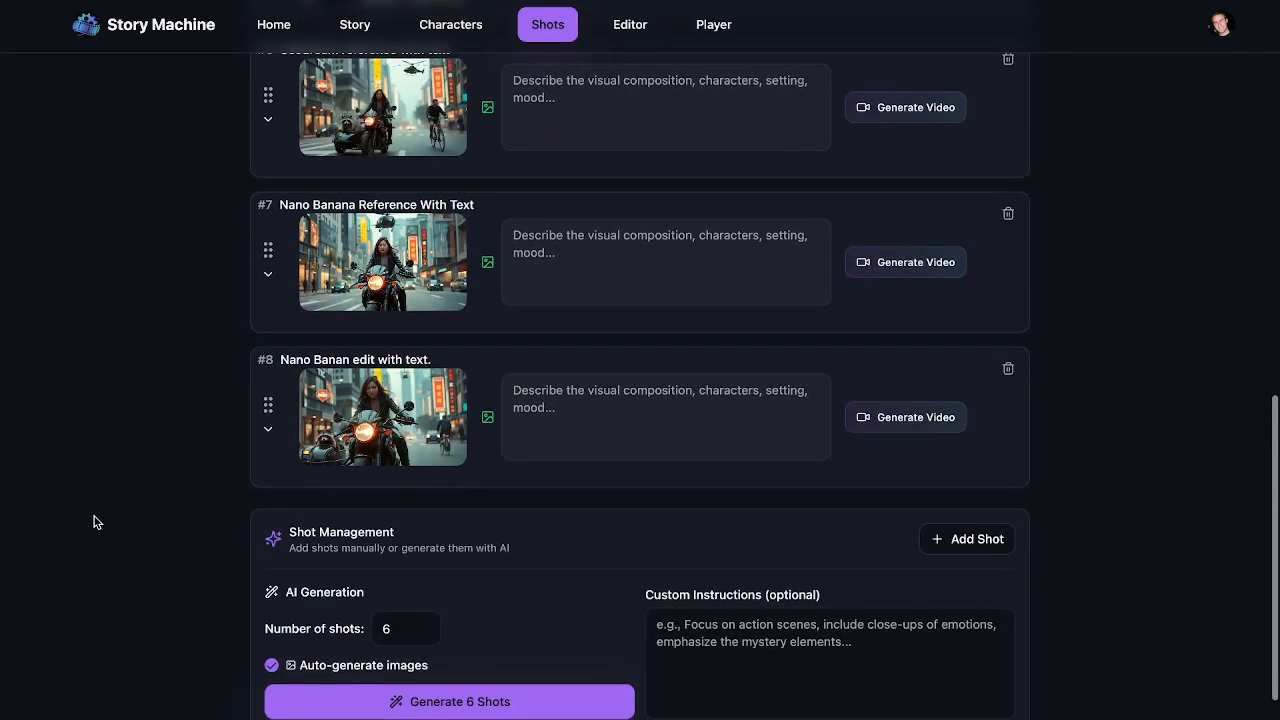
{"action": "scroll", "coordinate": [94, 518], "scroll_direction": "up", "scroll_amount": 1}
{"action": "left_click", "coordinate": [370, 256]}
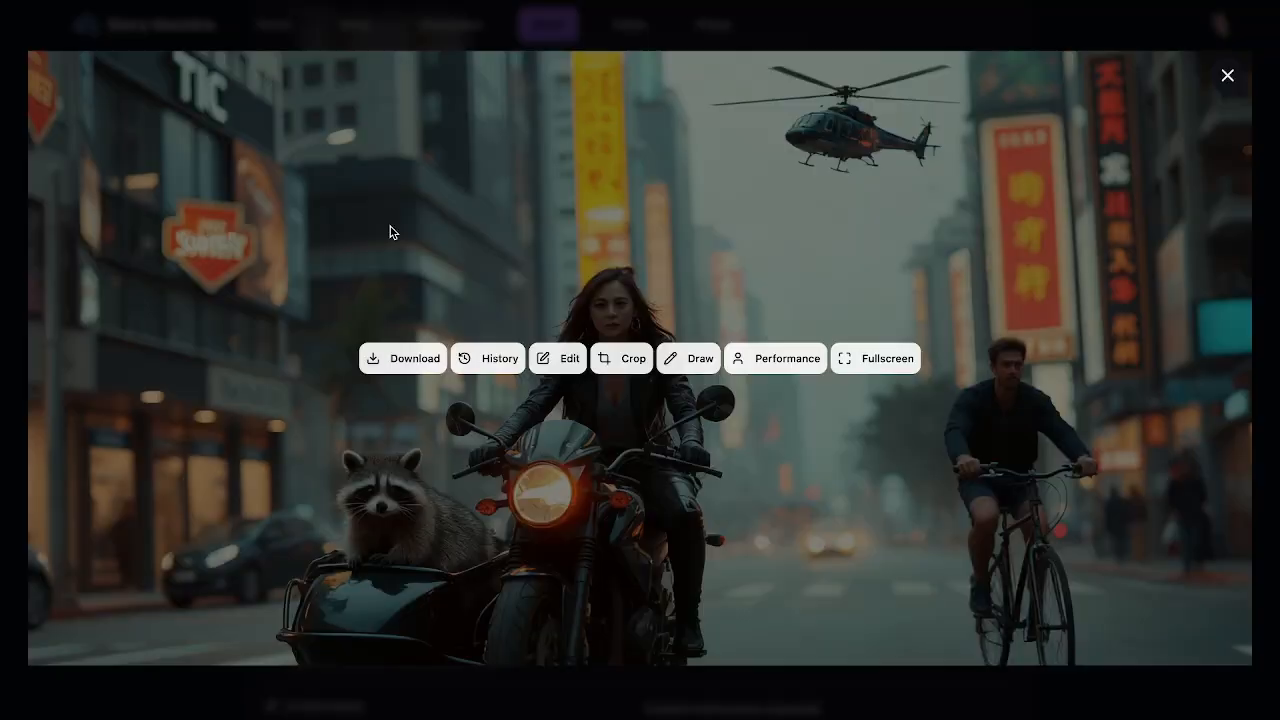
{"action": "left_click", "coordinate": [4, 304]}
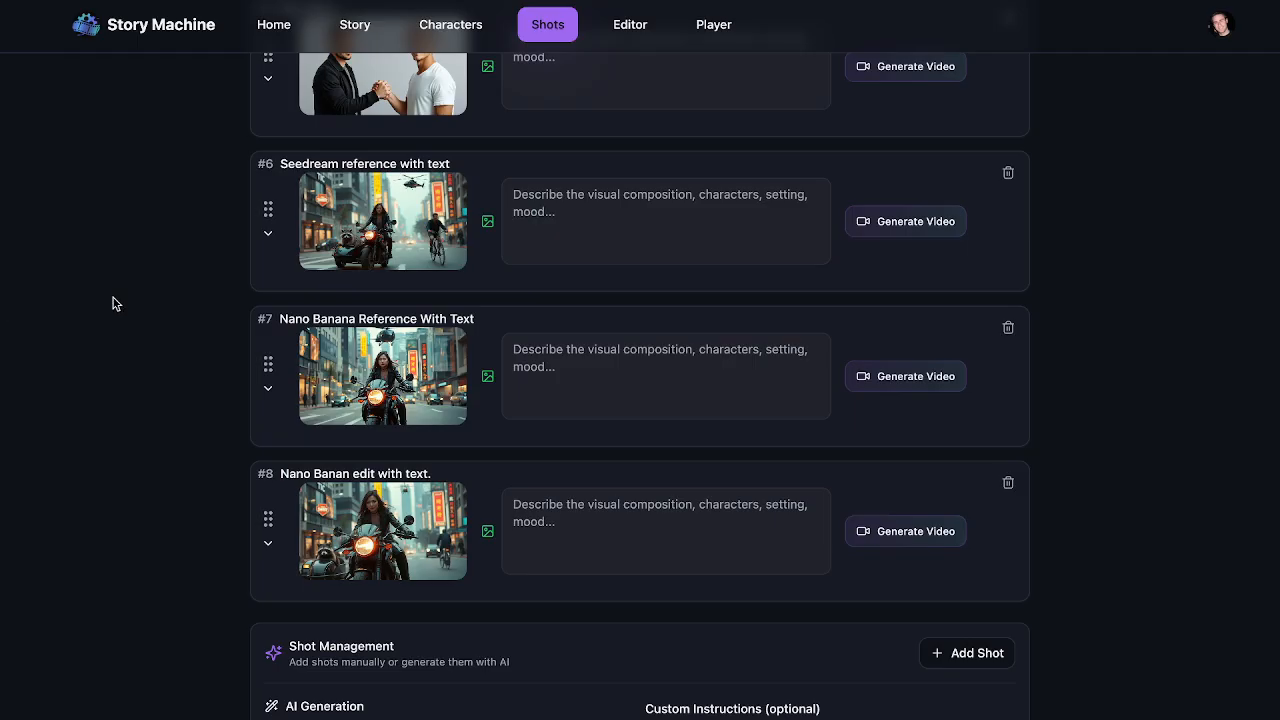
{"action": "left_click", "coordinate": [412, 238]}
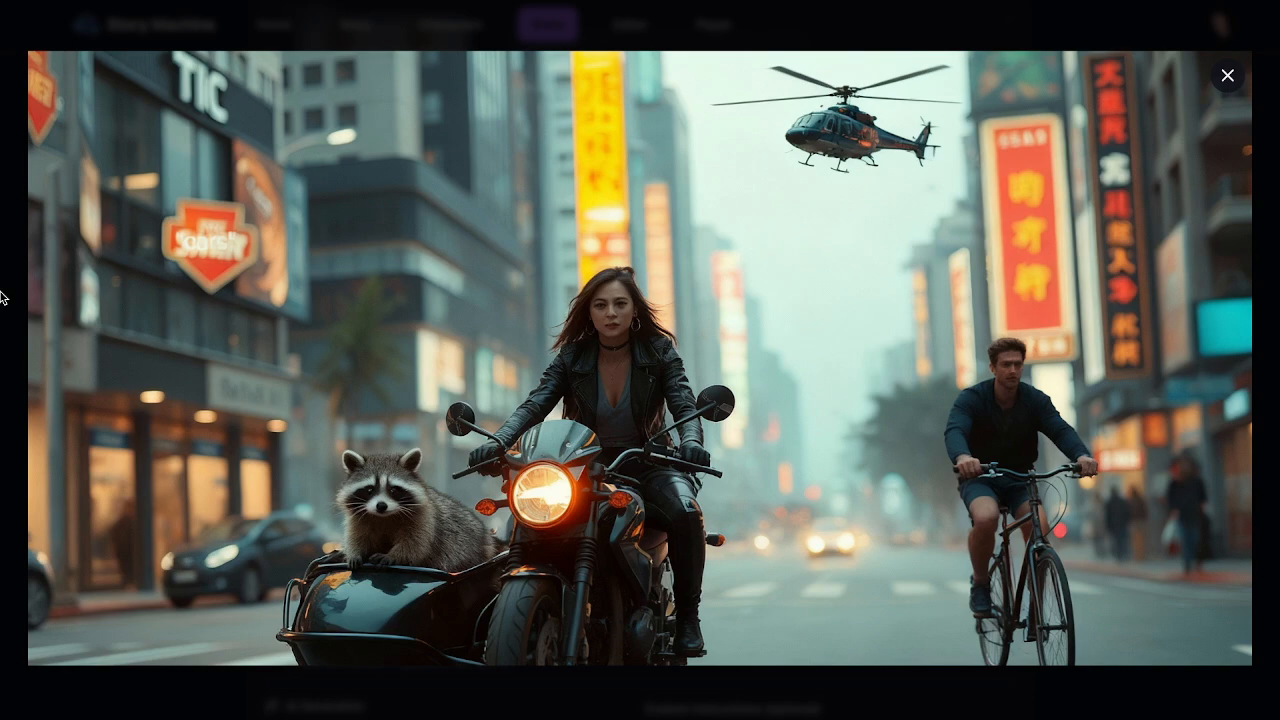
{"action": "mouse_move", "coordinate": [437, 618]}
{"action": "left_click", "coordinate": [838, 21]}
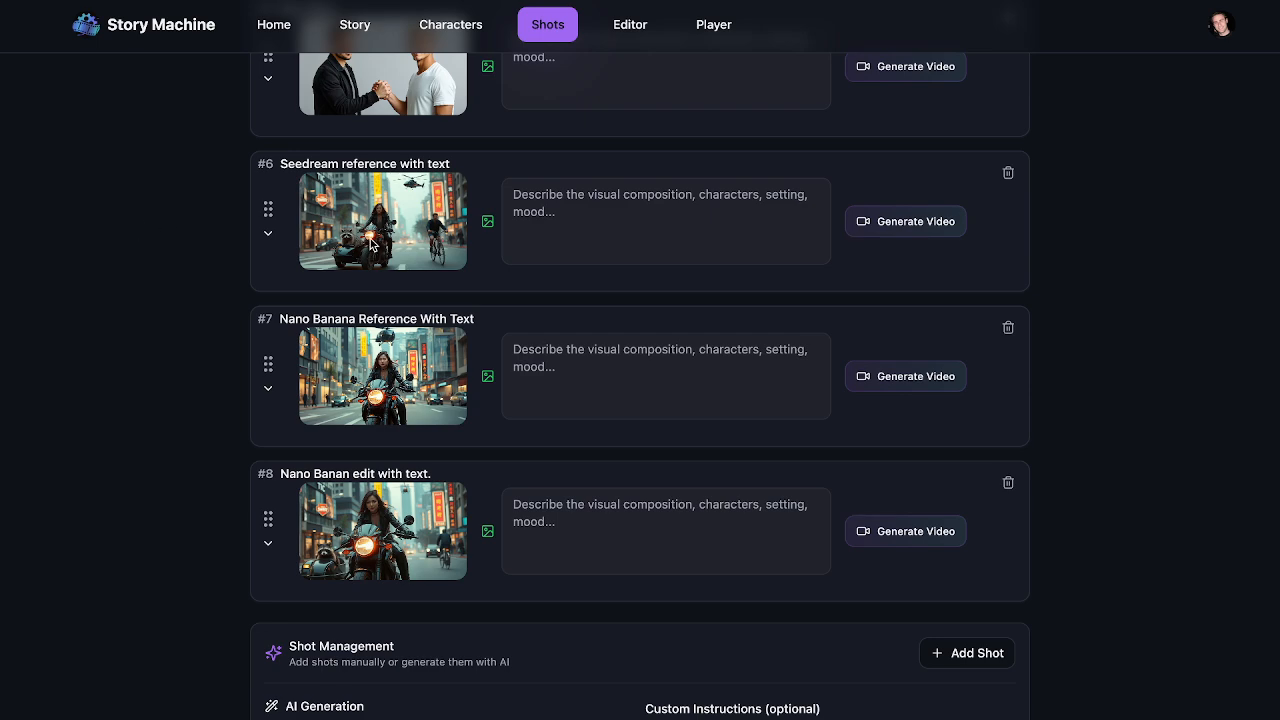
Reload the shot list and examine shot #8's Nano Banana edited motorcycle image enlarged.
{"action": "key", "text": "super+r"}
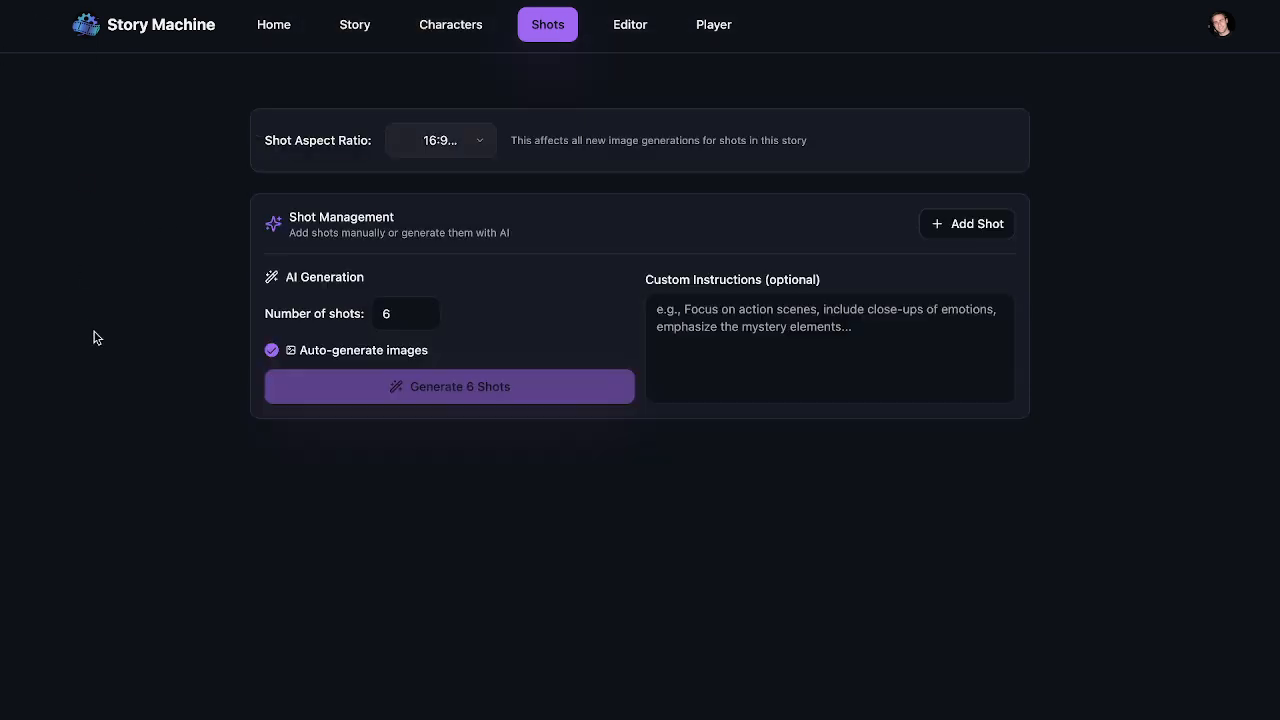
{"action": "scroll", "coordinate": [97, 338], "scroll_direction": "down", "scroll_amount": 10}
{"action": "scroll", "coordinate": [97, 338], "scroll_direction": "up", "scroll_amount": 1}
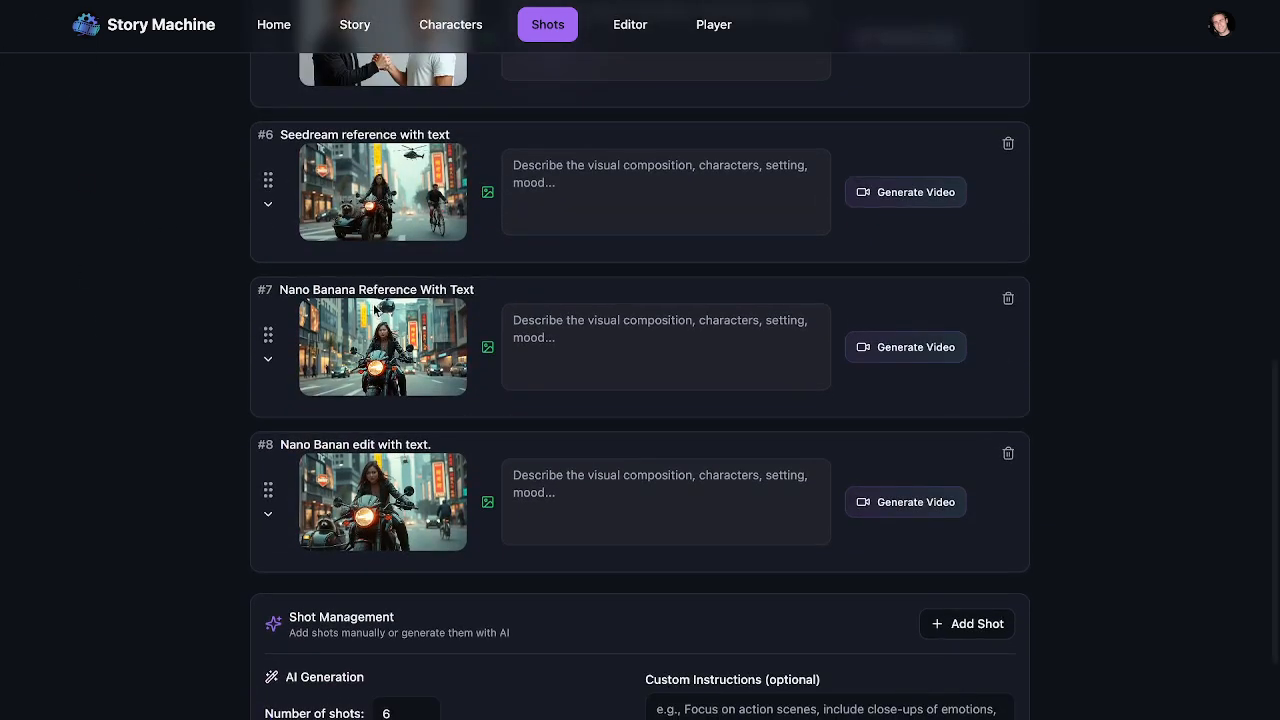
{"action": "left_click", "coordinate": [388, 500]}
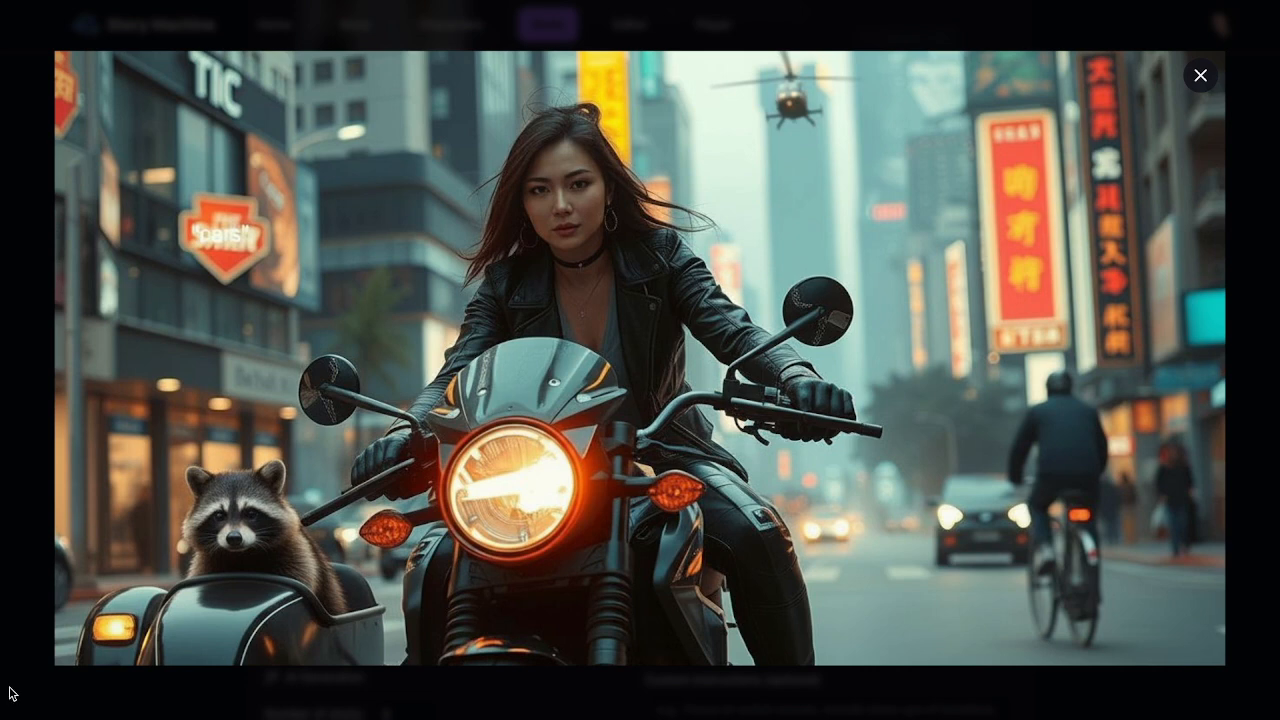
{"action": "left_click", "coordinate": [1, 599]}
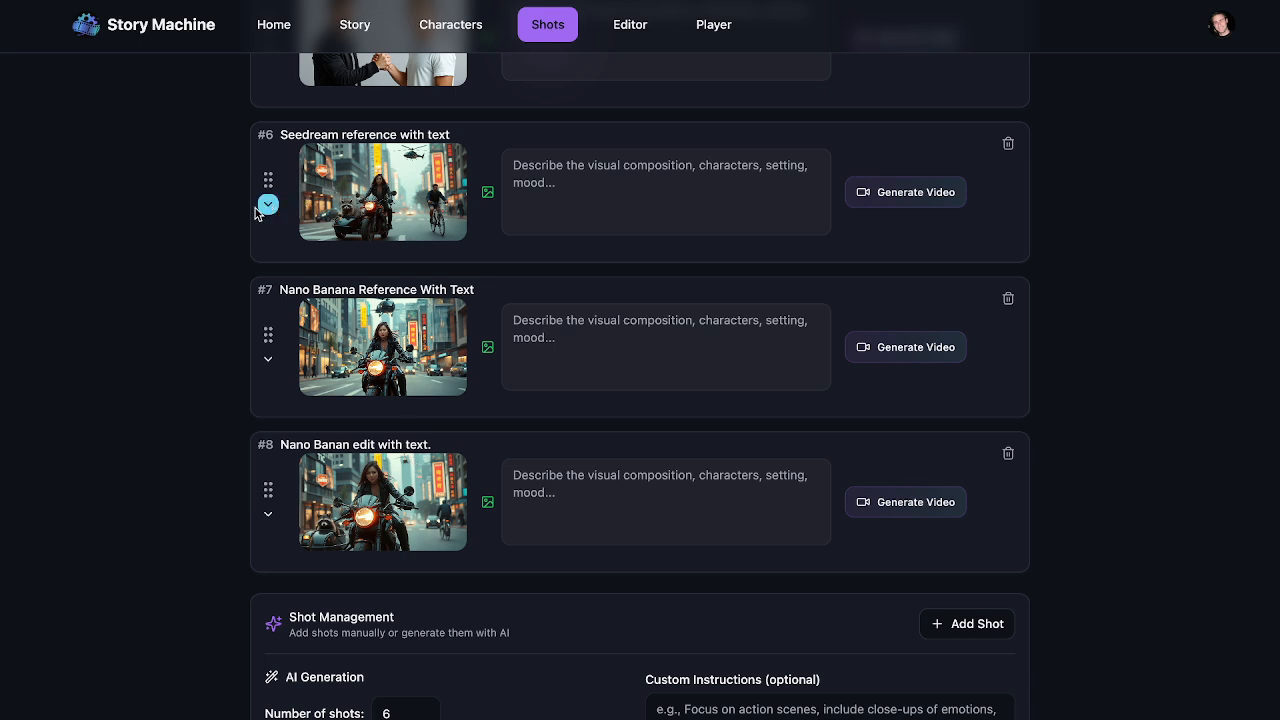
Clear the video descriptions of shot #1 "Seedream, no nametags" and shot #2 "Seedream with nametags".
{"action": "scroll", "coordinate": [209, 260], "scroll_direction": "up", "scroll_amount": 8}
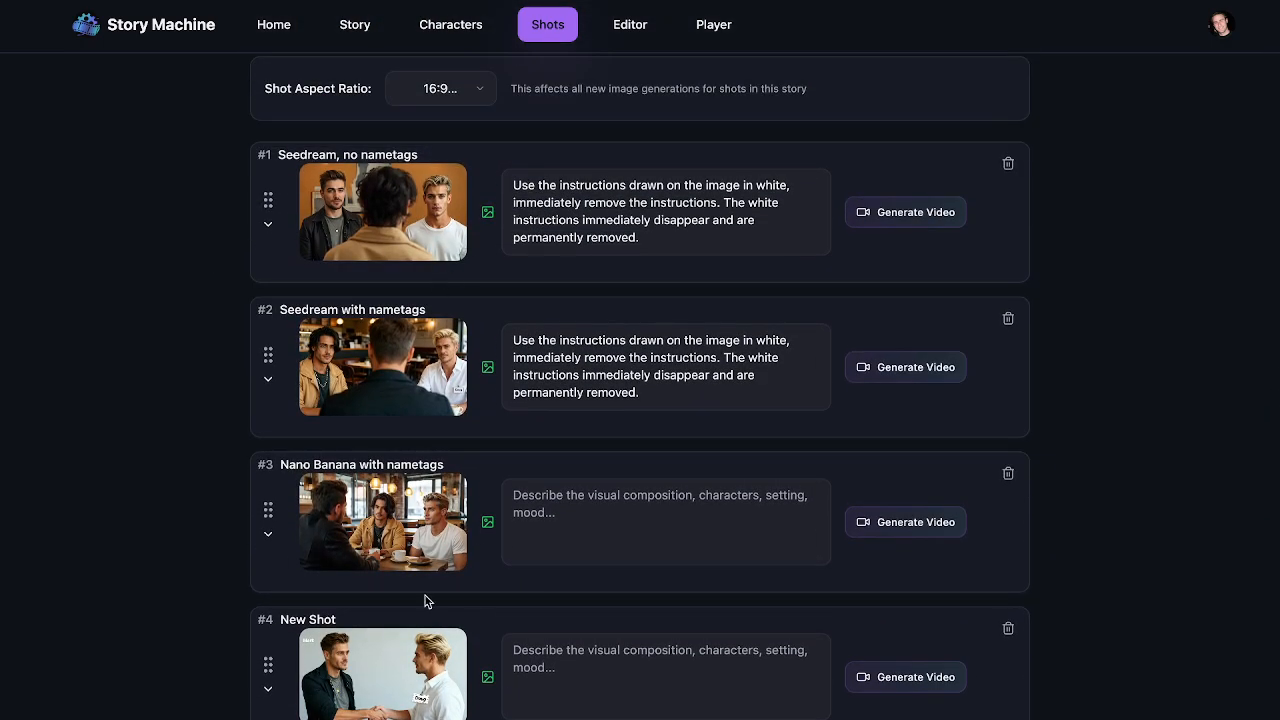
{"action": "scroll", "coordinate": [425, 600], "scroll_direction": "down", "scroll_amount": 10}
{"action": "scroll", "coordinate": [663, 309], "scroll_direction": "up", "scroll_amount": 8}
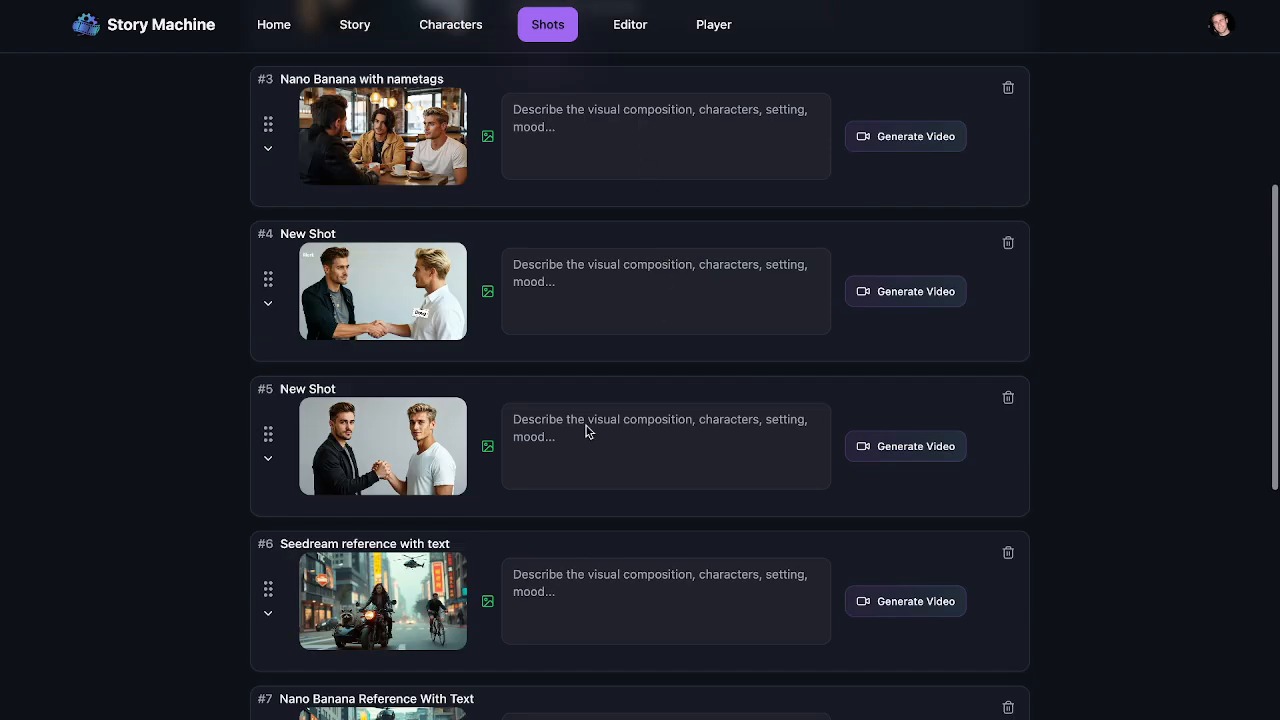
{"action": "scroll", "coordinate": [643, 277], "scroll_direction": "up", "scroll_amount": 3}
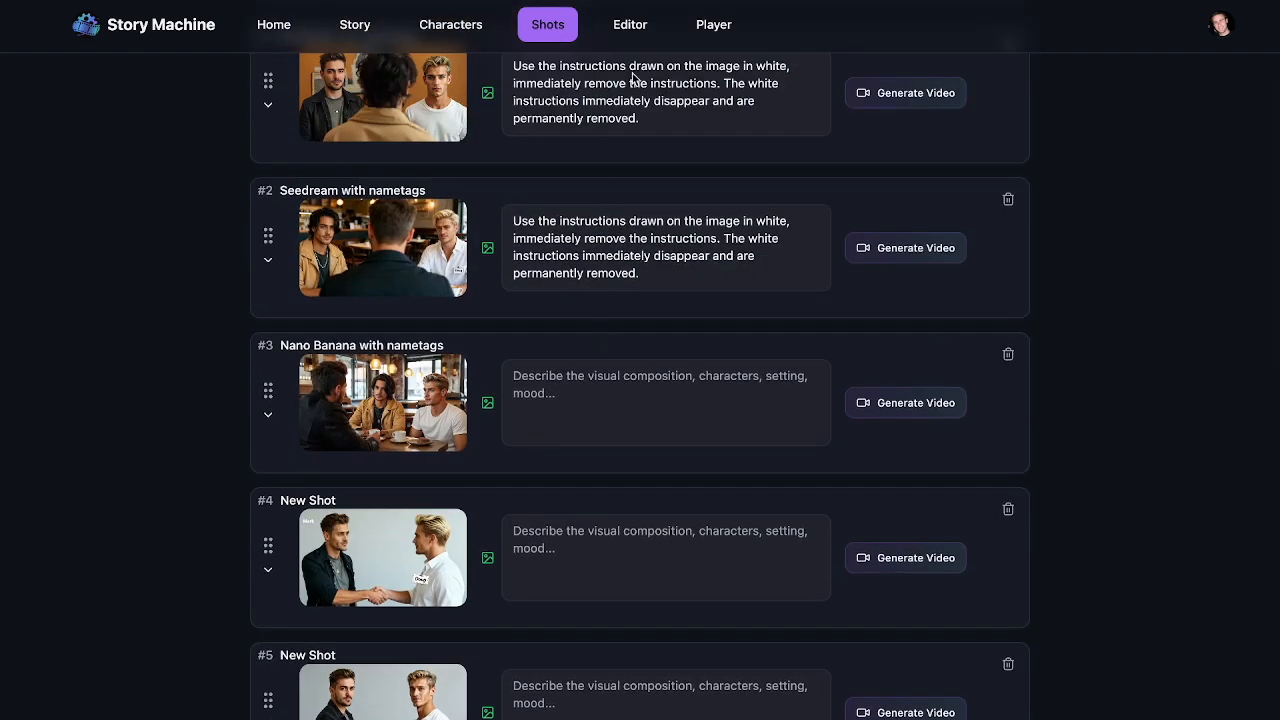
{"action": "scroll", "coordinate": [633, 78], "scroll_direction": "up", "scroll_amount": 2}
{"action": "left_click", "coordinate": [645, 240]}
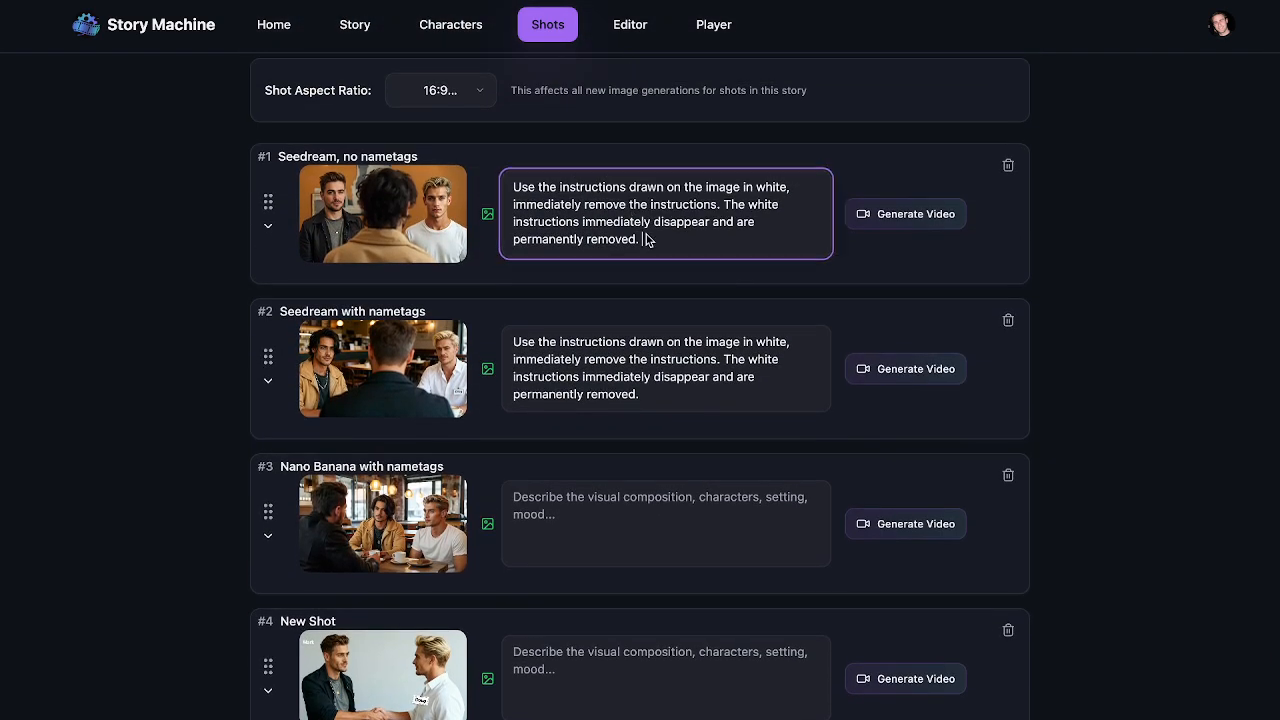
{"action": "key", "text": "ctrl+a"}
{"action": "key", "text": "BackSpace"}
{"action": "left_click", "coordinate": [623, 410]}
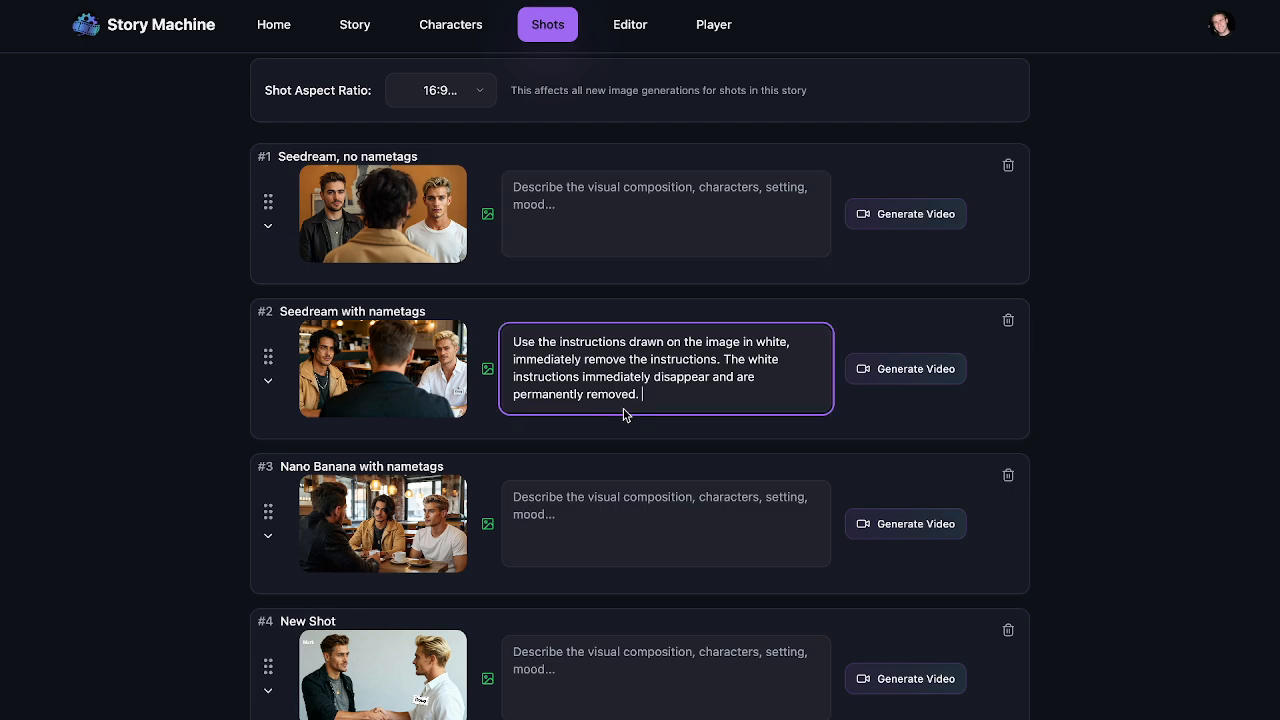
{"action": "key", "text": "ctrl+a"}
{"action": "key", "text": "BackSpace"}
Look over the whole shot list, checking each shot's image and description.
{"action": "scroll", "coordinate": [655, 343], "scroll_direction": "down", "scroll_amount": 5}
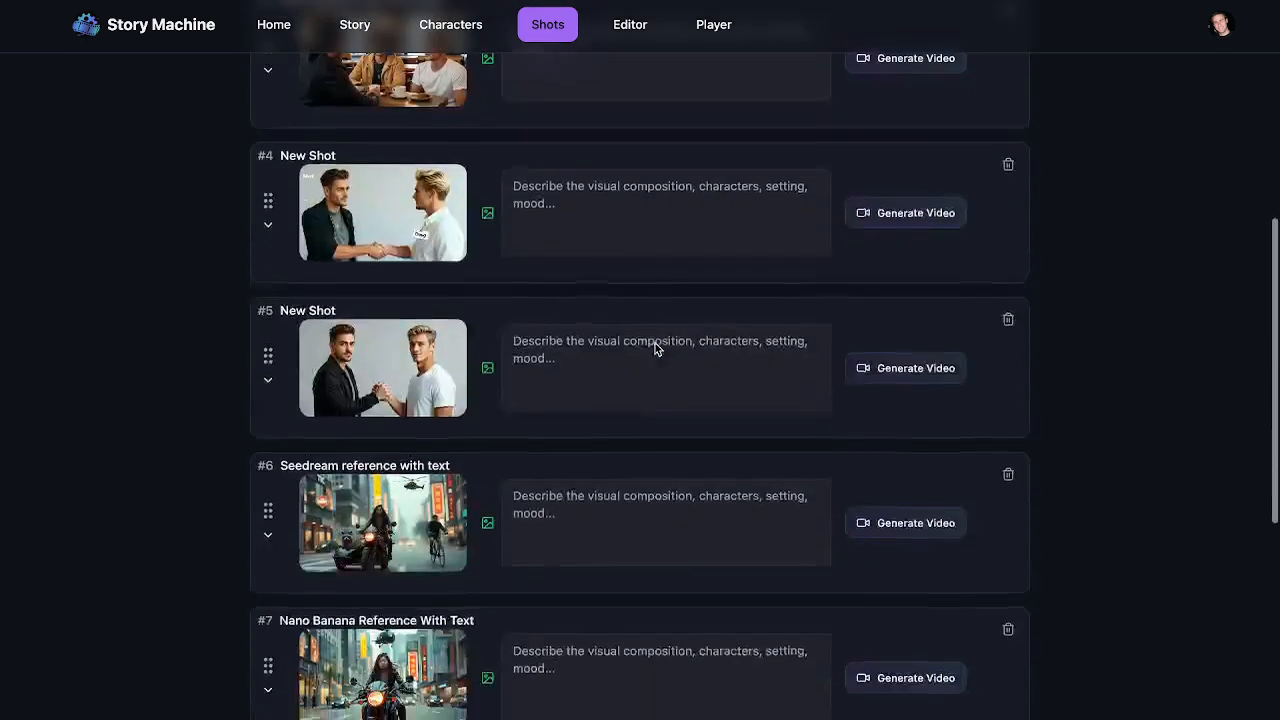
{"action": "scroll", "coordinate": [655, 343], "scroll_direction": "down", "scroll_amount": 3}
{"action": "scroll", "coordinate": [600, 451], "scroll_direction": "up", "scroll_amount": 6}
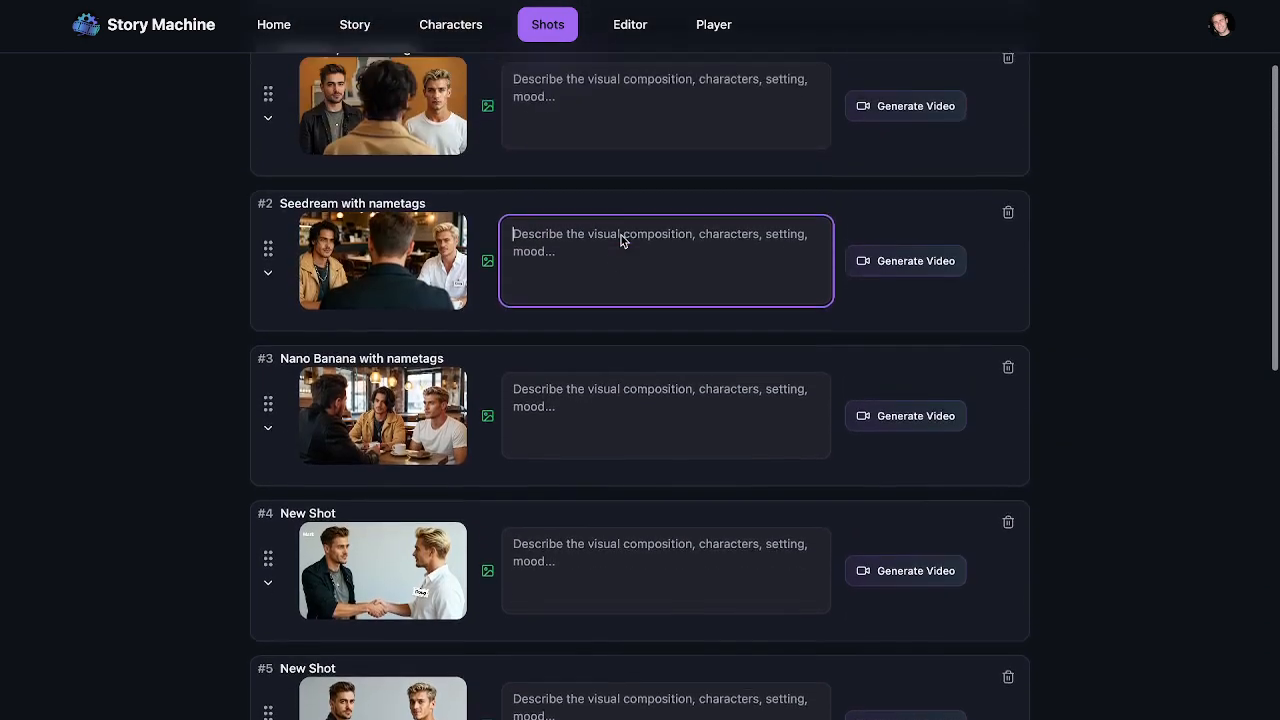
{"action": "scroll", "coordinate": [620, 240], "scroll_direction": "up", "scroll_amount": 2}
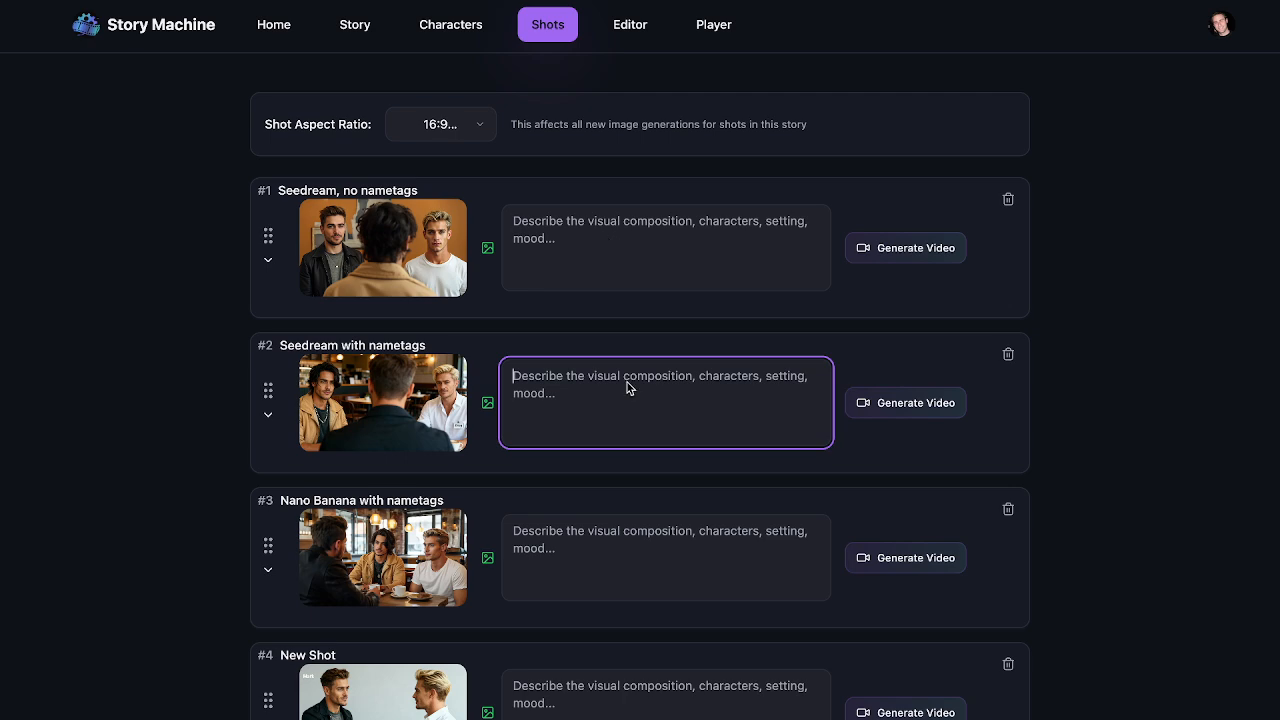
{"action": "scroll", "coordinate": [628, 388], "scroll_direction": "down", "scroll_amount": 7}
{"action": "scroll", "coordinate": [646, 468], "scroll_direction": "up", "scroll_amount": 3}
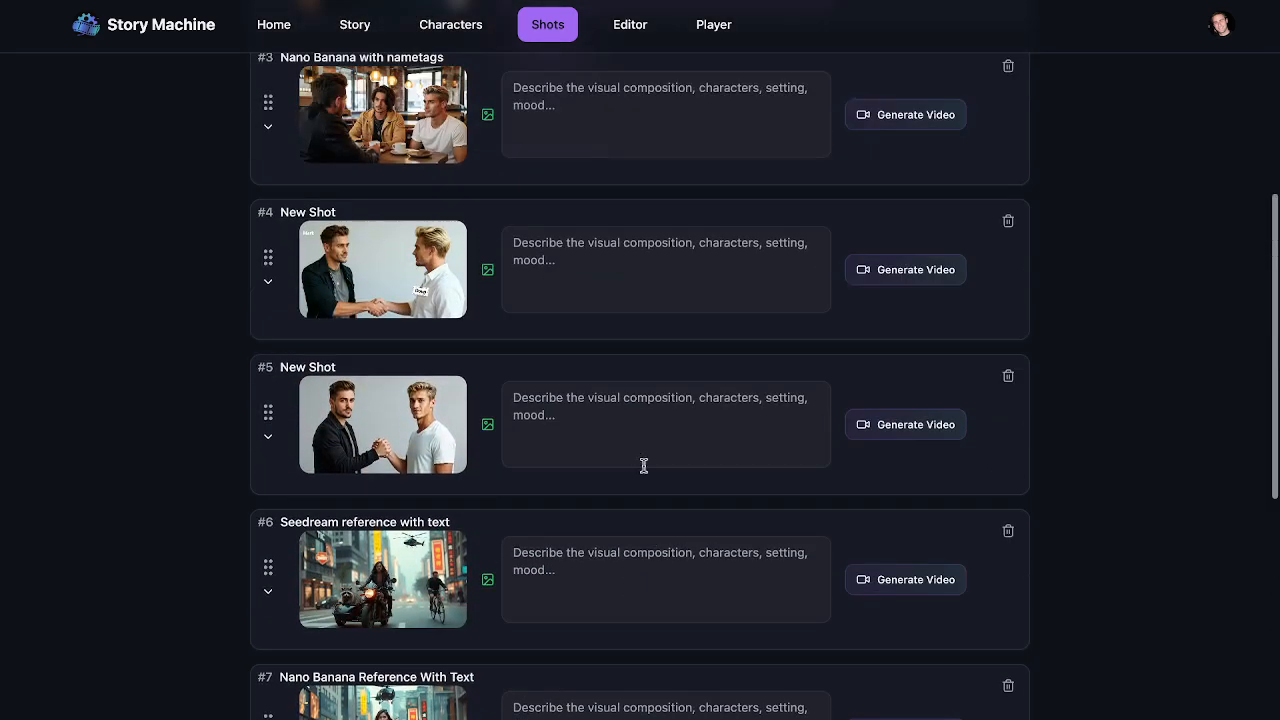
{"action": "scroll", "coordinate": [631, 449], "scroll_direction": "up", "scroll_amount": 5}
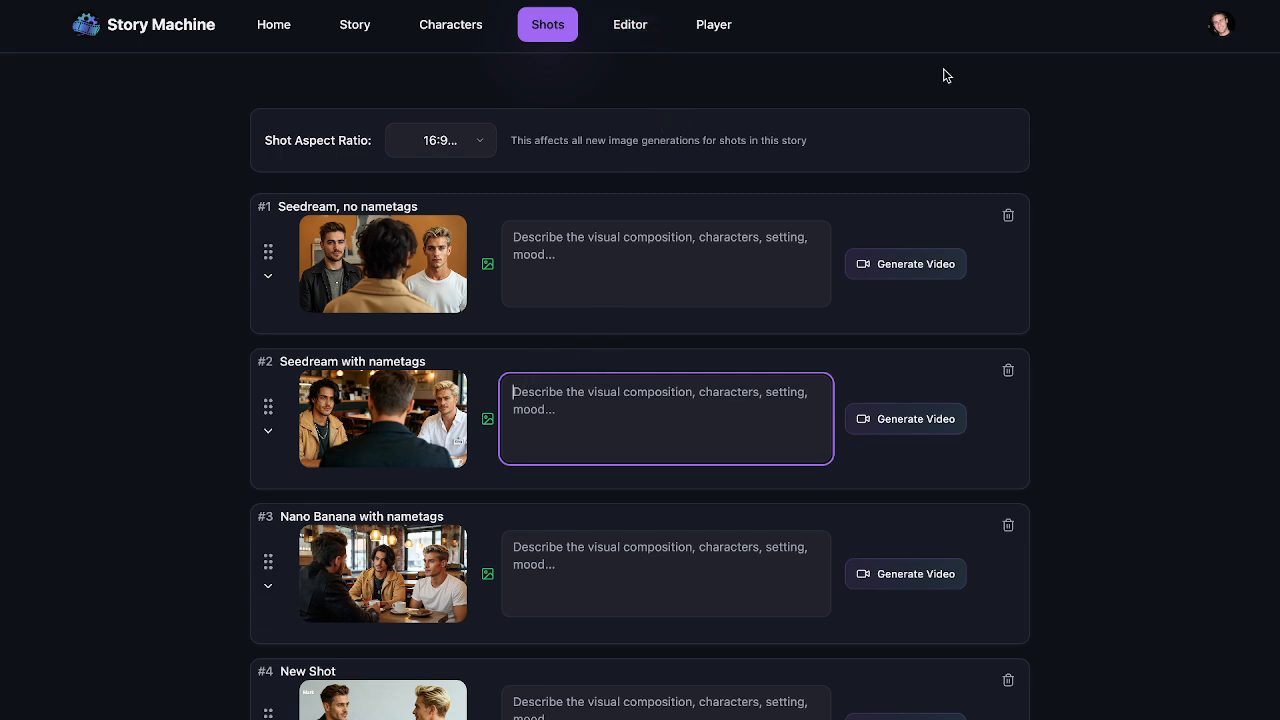
Open the account settings, keep Nano-Banana for both image editing and image generation, and save the model preferences.
{"action": "left_click", "coordinate": [1231, 26]}
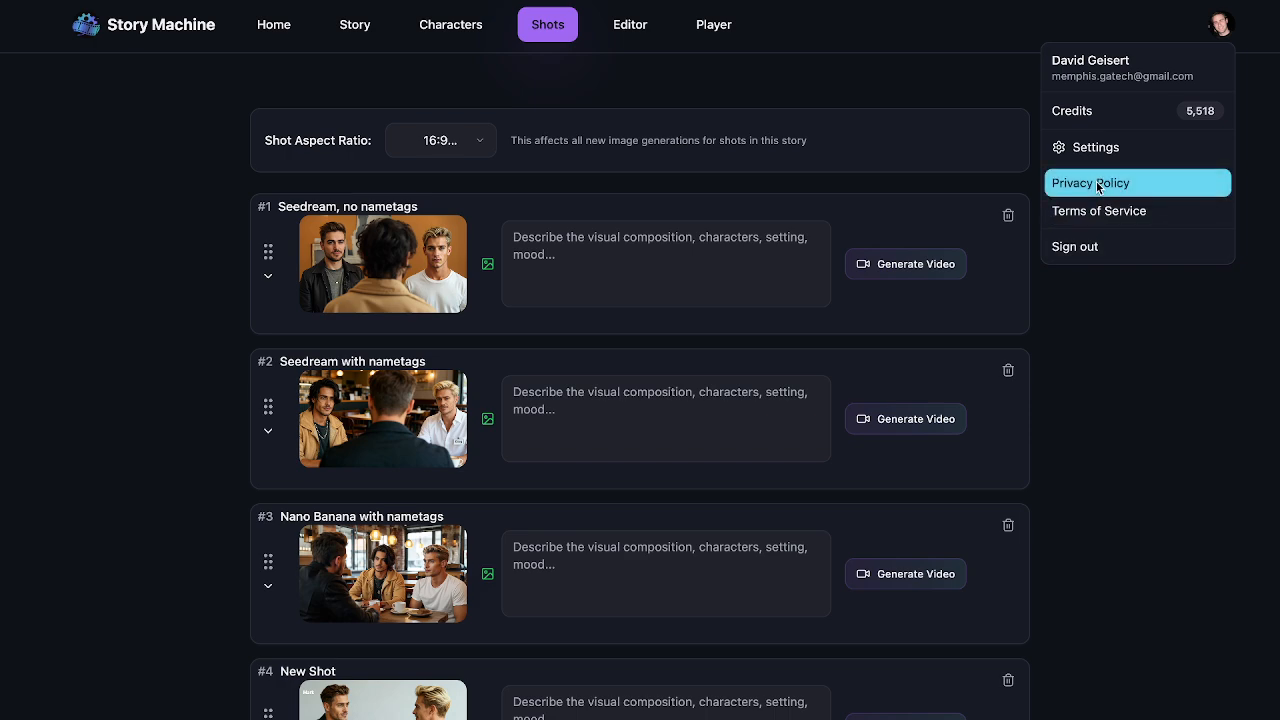
{"action": "left_click", "coordinate": [1093, 150]}
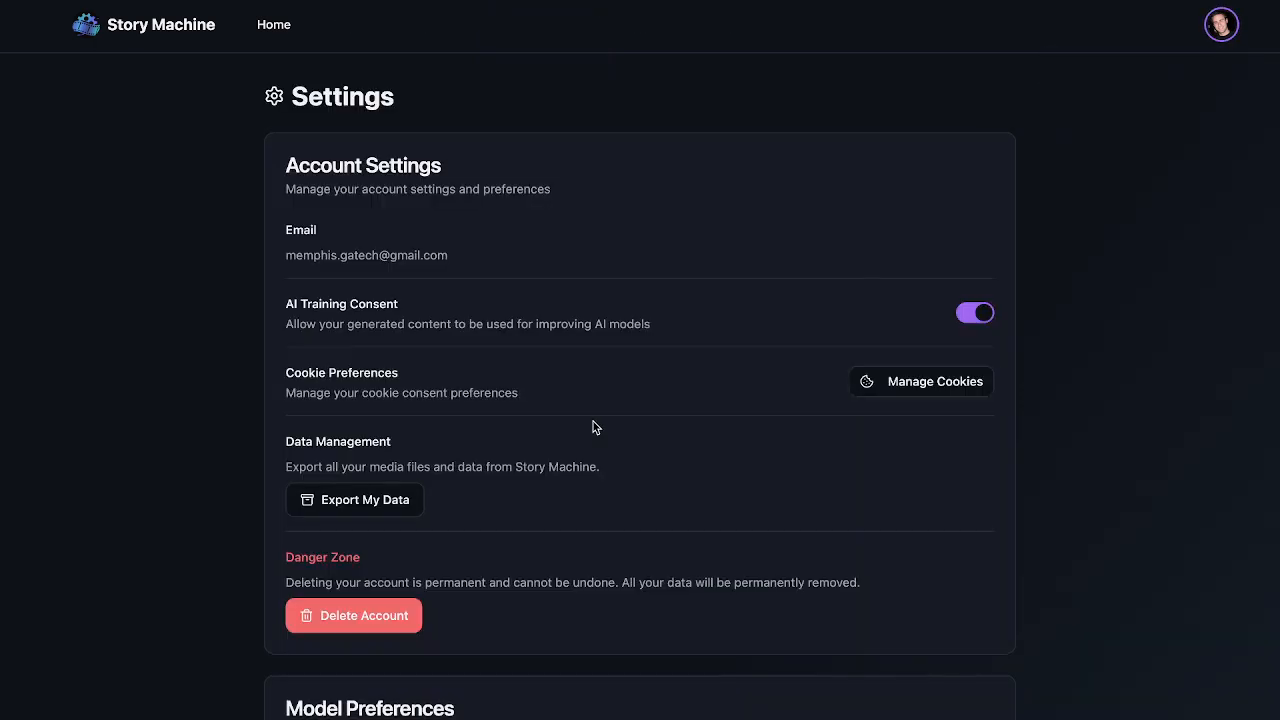
{"action": "scroll", "coordinate": [594, 426], "scroll_direction": "down", "scroll_amount": 7}
{"action": "left_click", "coordinate": [397, 141]}
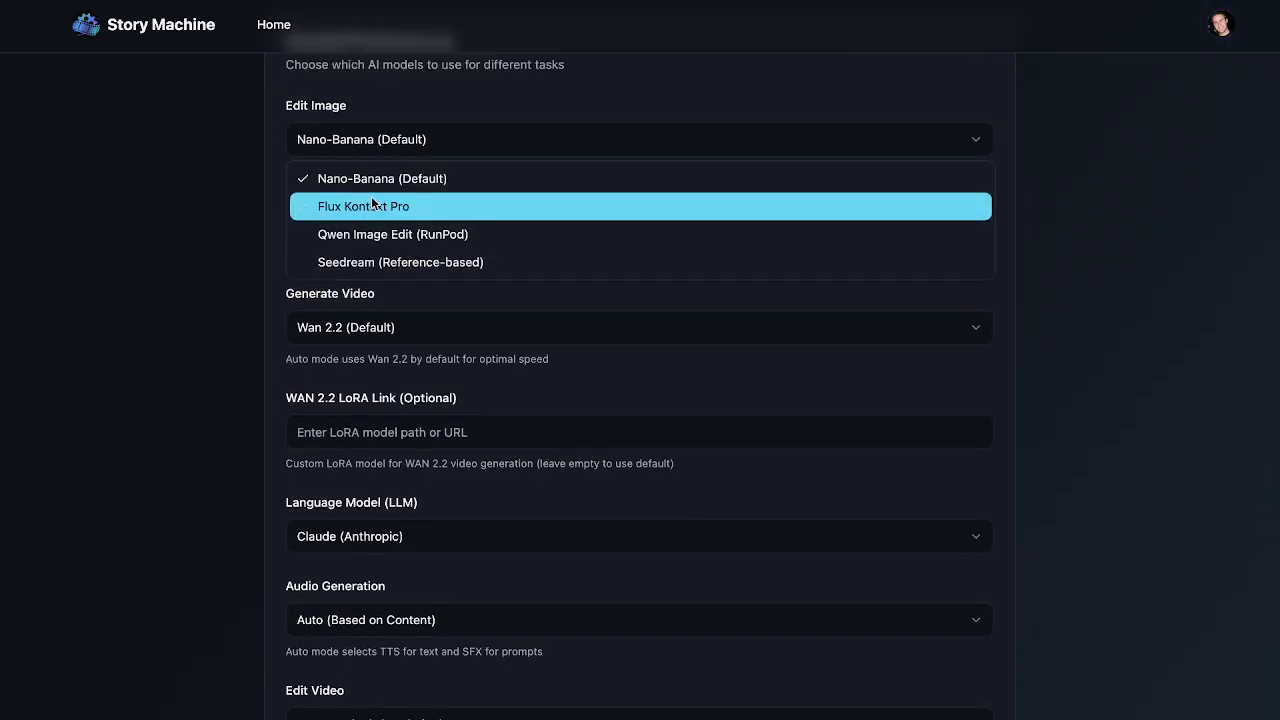
{"action": "left_click", "coordinate": [374, 178]}
{"action": "left_click", "coordinate": [380, 222]}
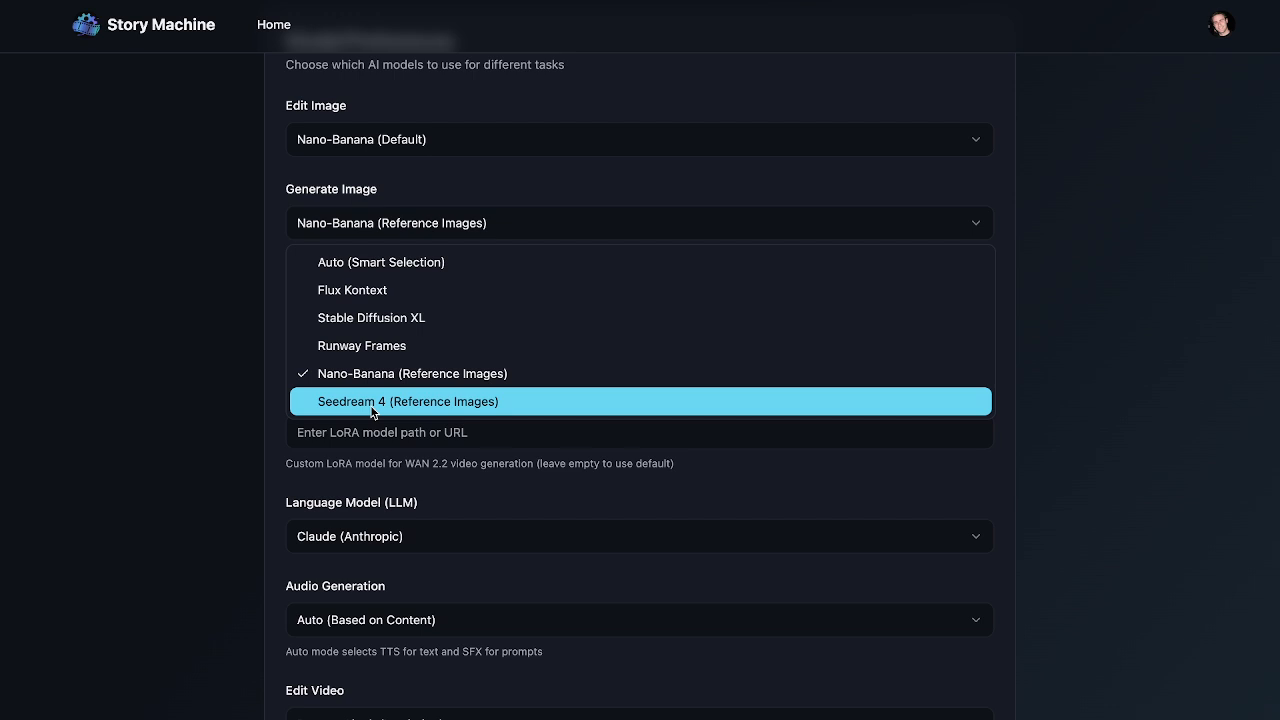
{"action": "left_click", "coordinate": [209, 387]}
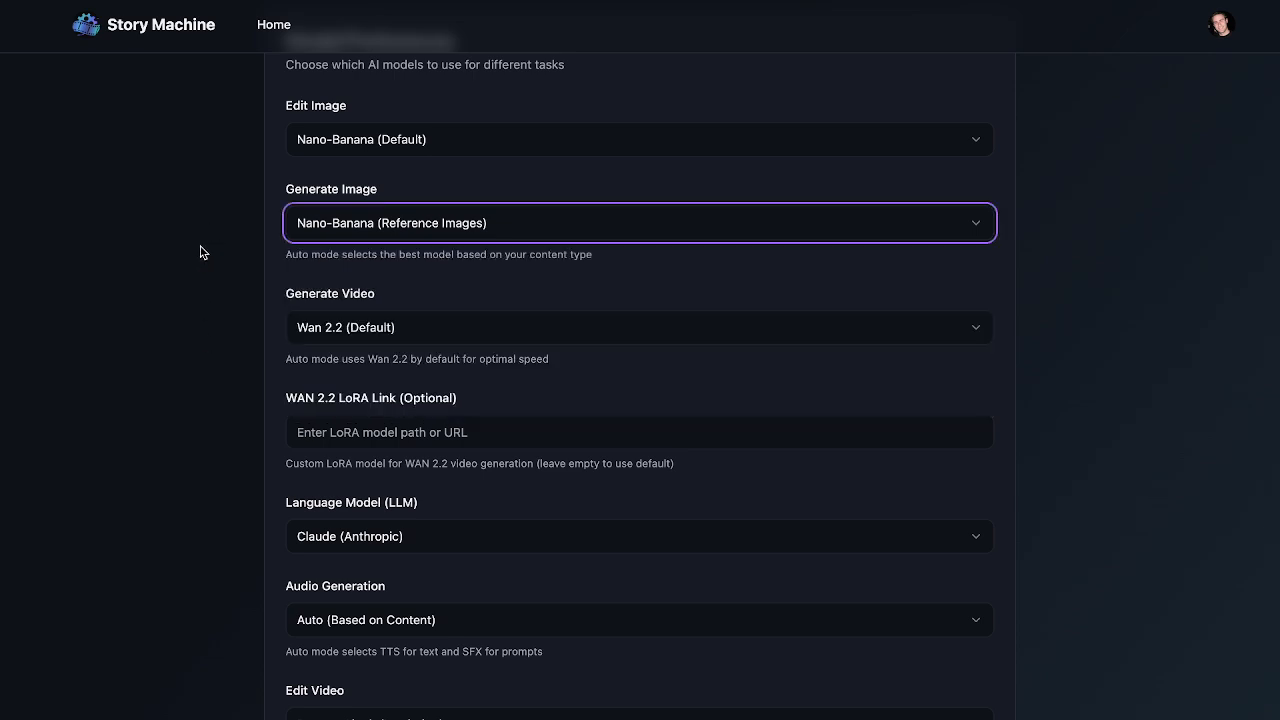
{"action": "scroll", "coordinate": [200, 252], "scroll_direction": "down", "scroll_amount": 3}
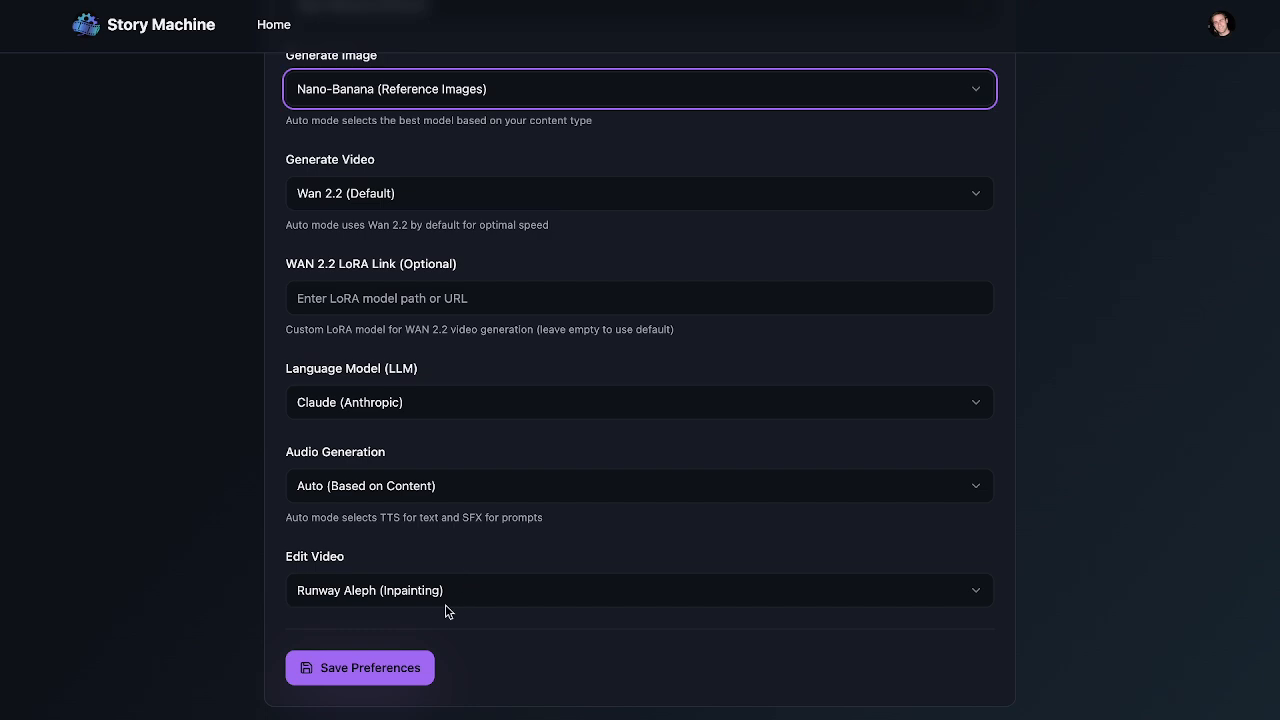
{"action": "left_click", "coordinate": [364, 670]}
Set the image generation model to Seedream 4 (Reference Images) and save the preferences.
{"action": "scroll", "coordinate": [152, 577], "scroll_direction": "up", "scroll_amount": 3}
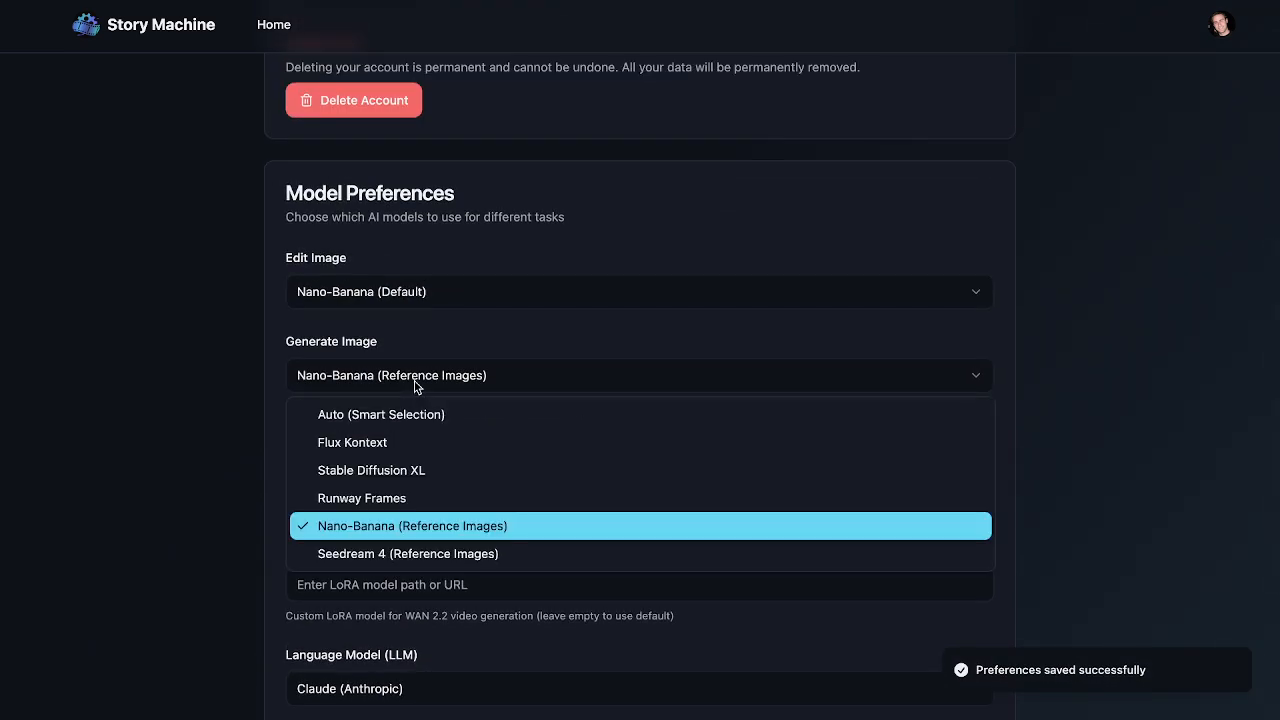
{"action": "left_click", "coordinate": [360, 553]}
{"action": "scroll", "coordinate": [360, 570], "scroll_direction": "down", "scroll_amount": 5}
{"action": "left_click", "coordinate": [339, 655]}
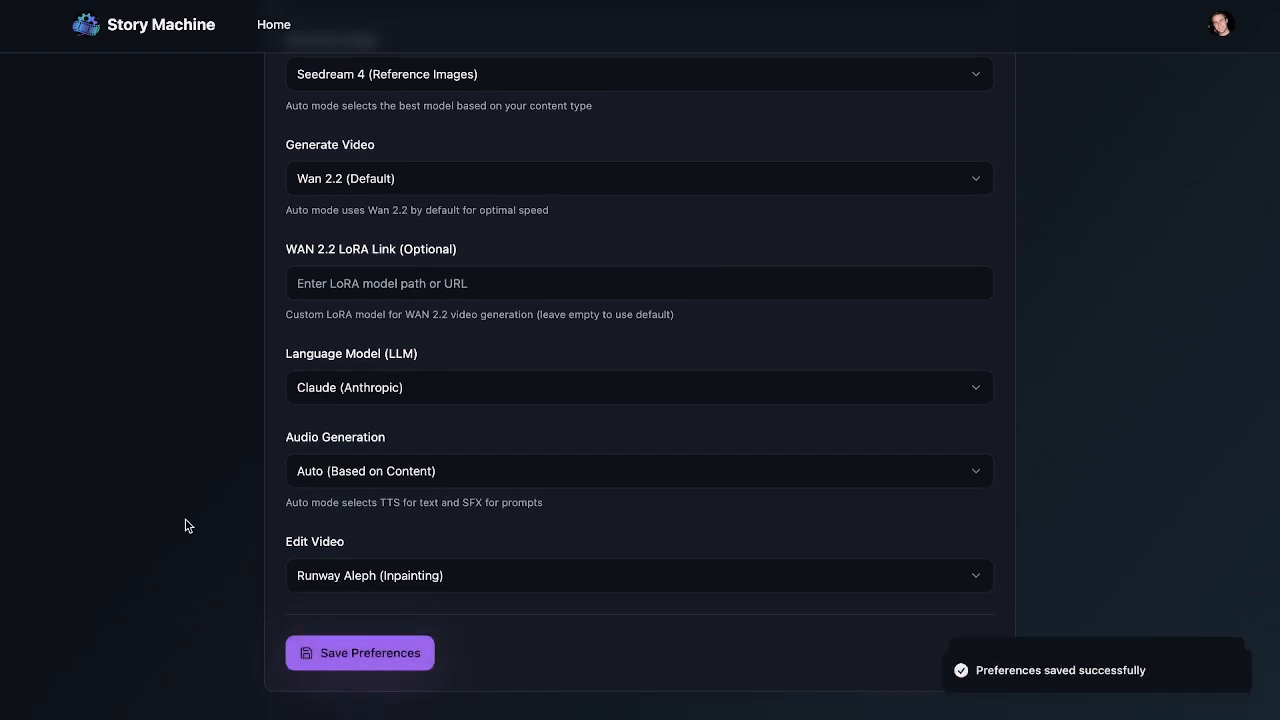
{"action": "scroll", "coordinate": [449, 429], "scroll_direction": "up", "scroll_amount": 5}
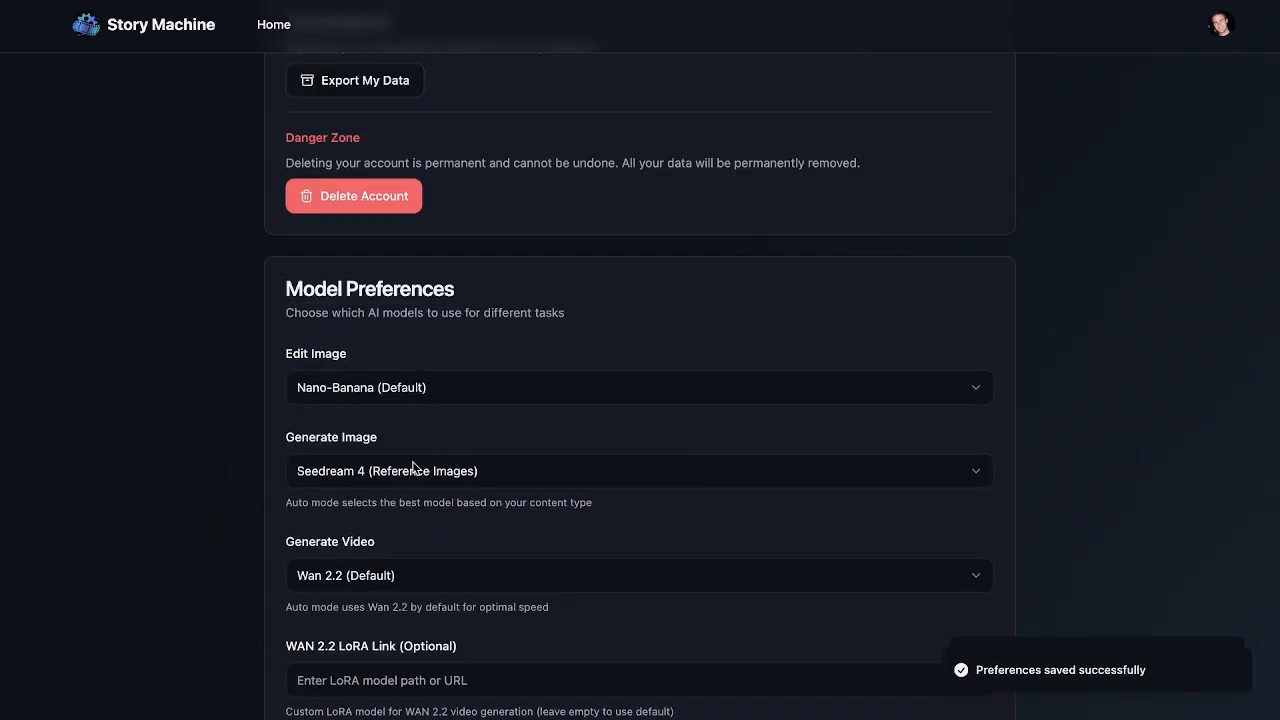